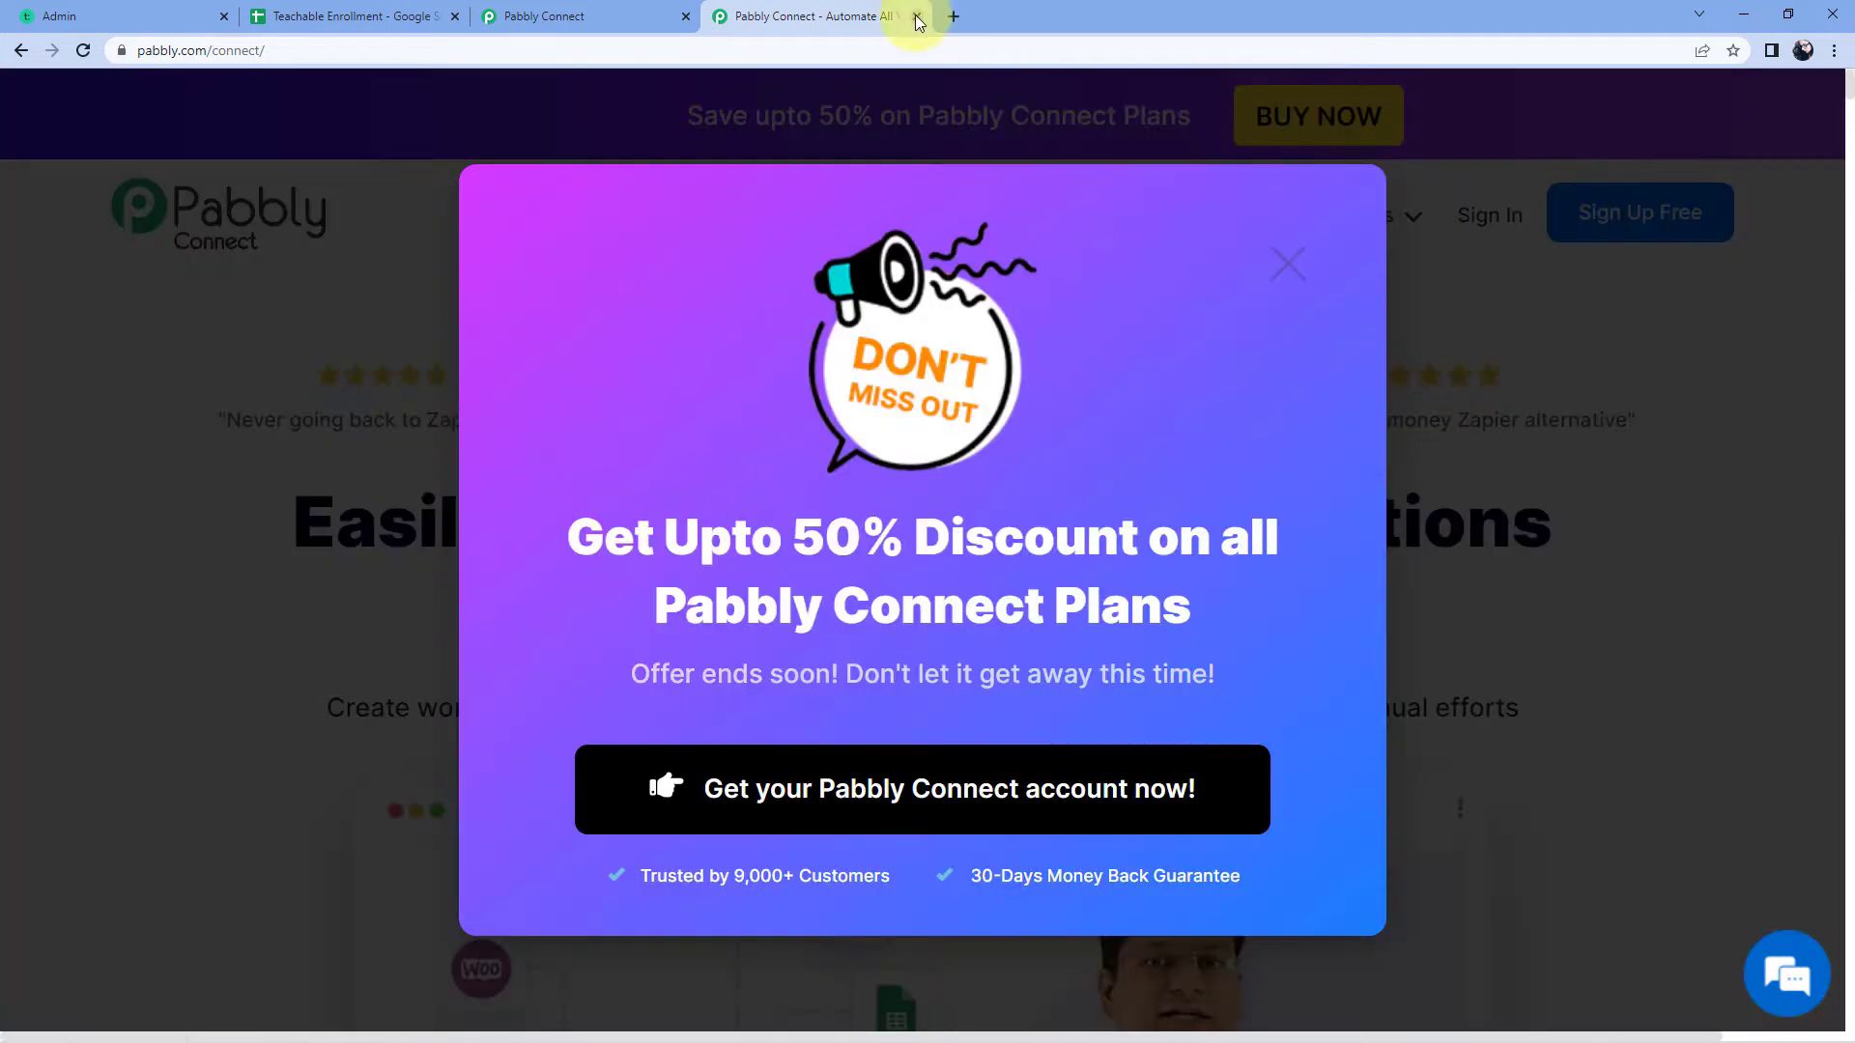
Step: Close the pabbly.com/connect marketing tab to bring up the Pabbly Connect dashboard
{"action": "left_click", "coordinate": [916, 16]}
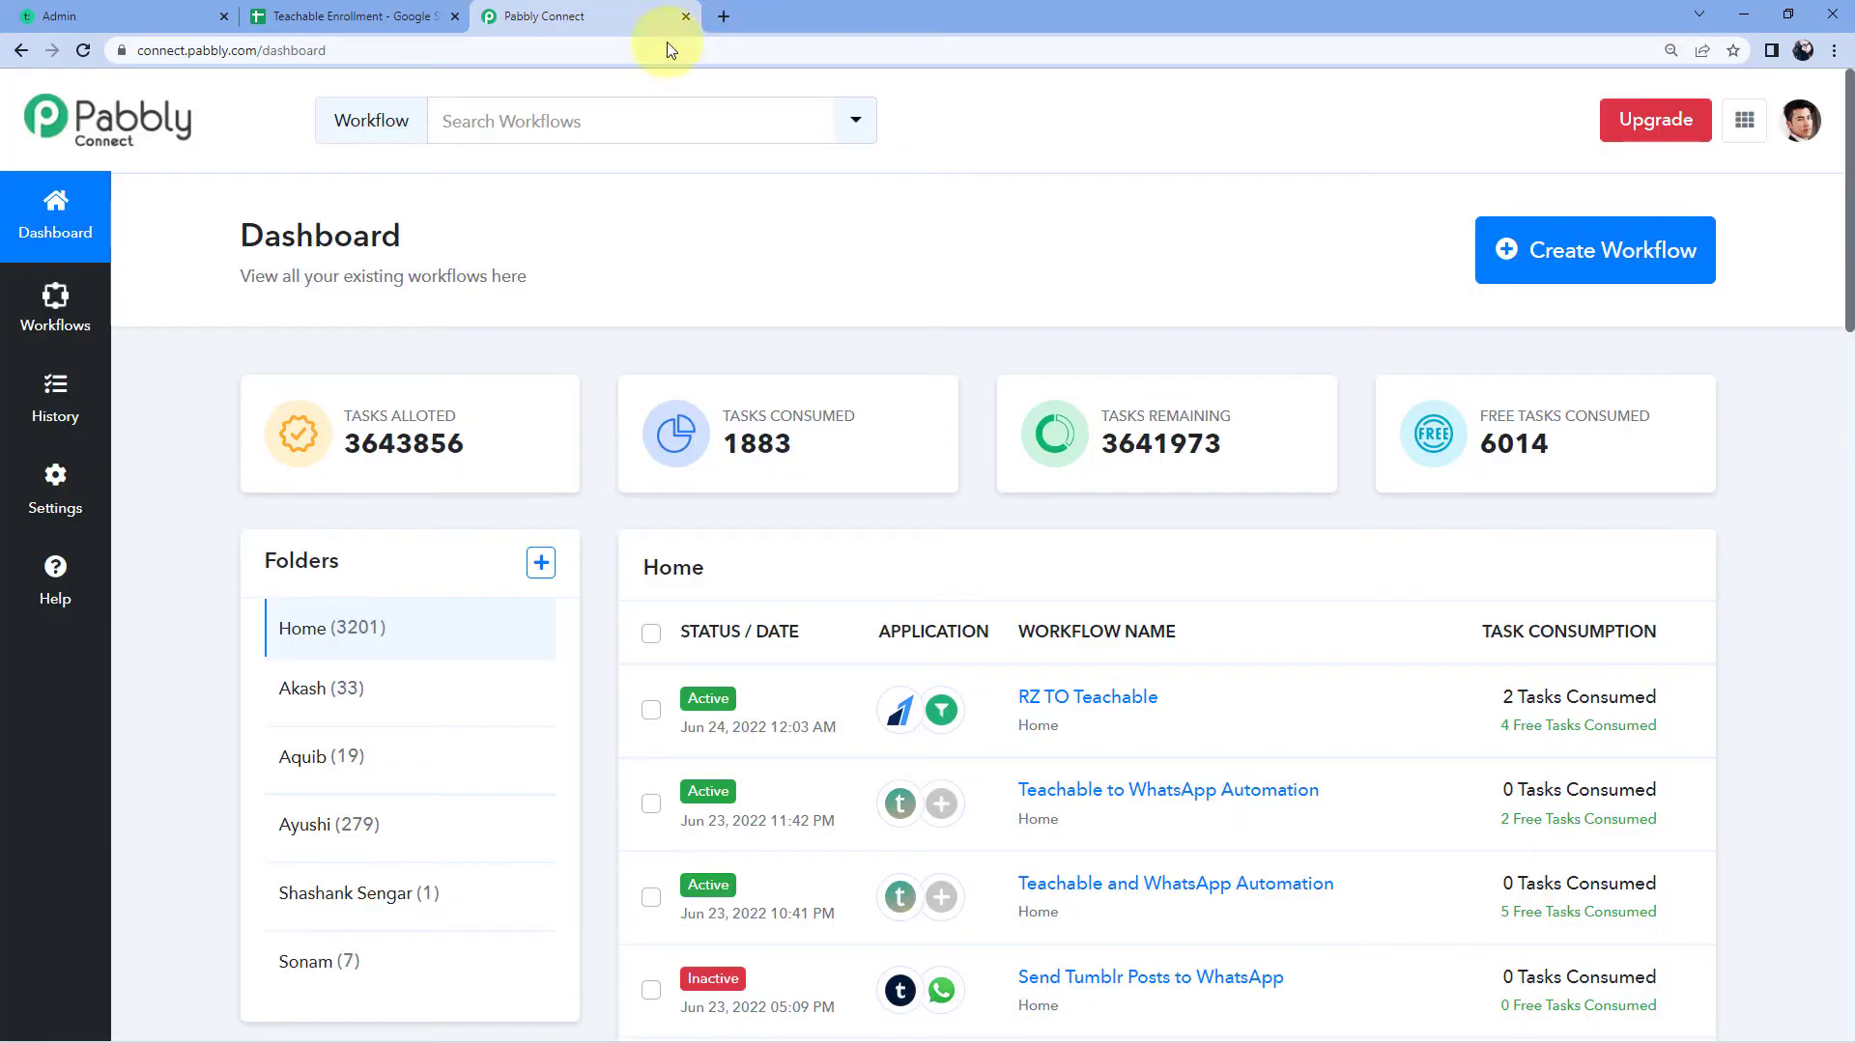
Step: Create a new workflow named 'Teachable to Google Sheets'
{"action": "left_click", "coordinate": [1525, 255]}
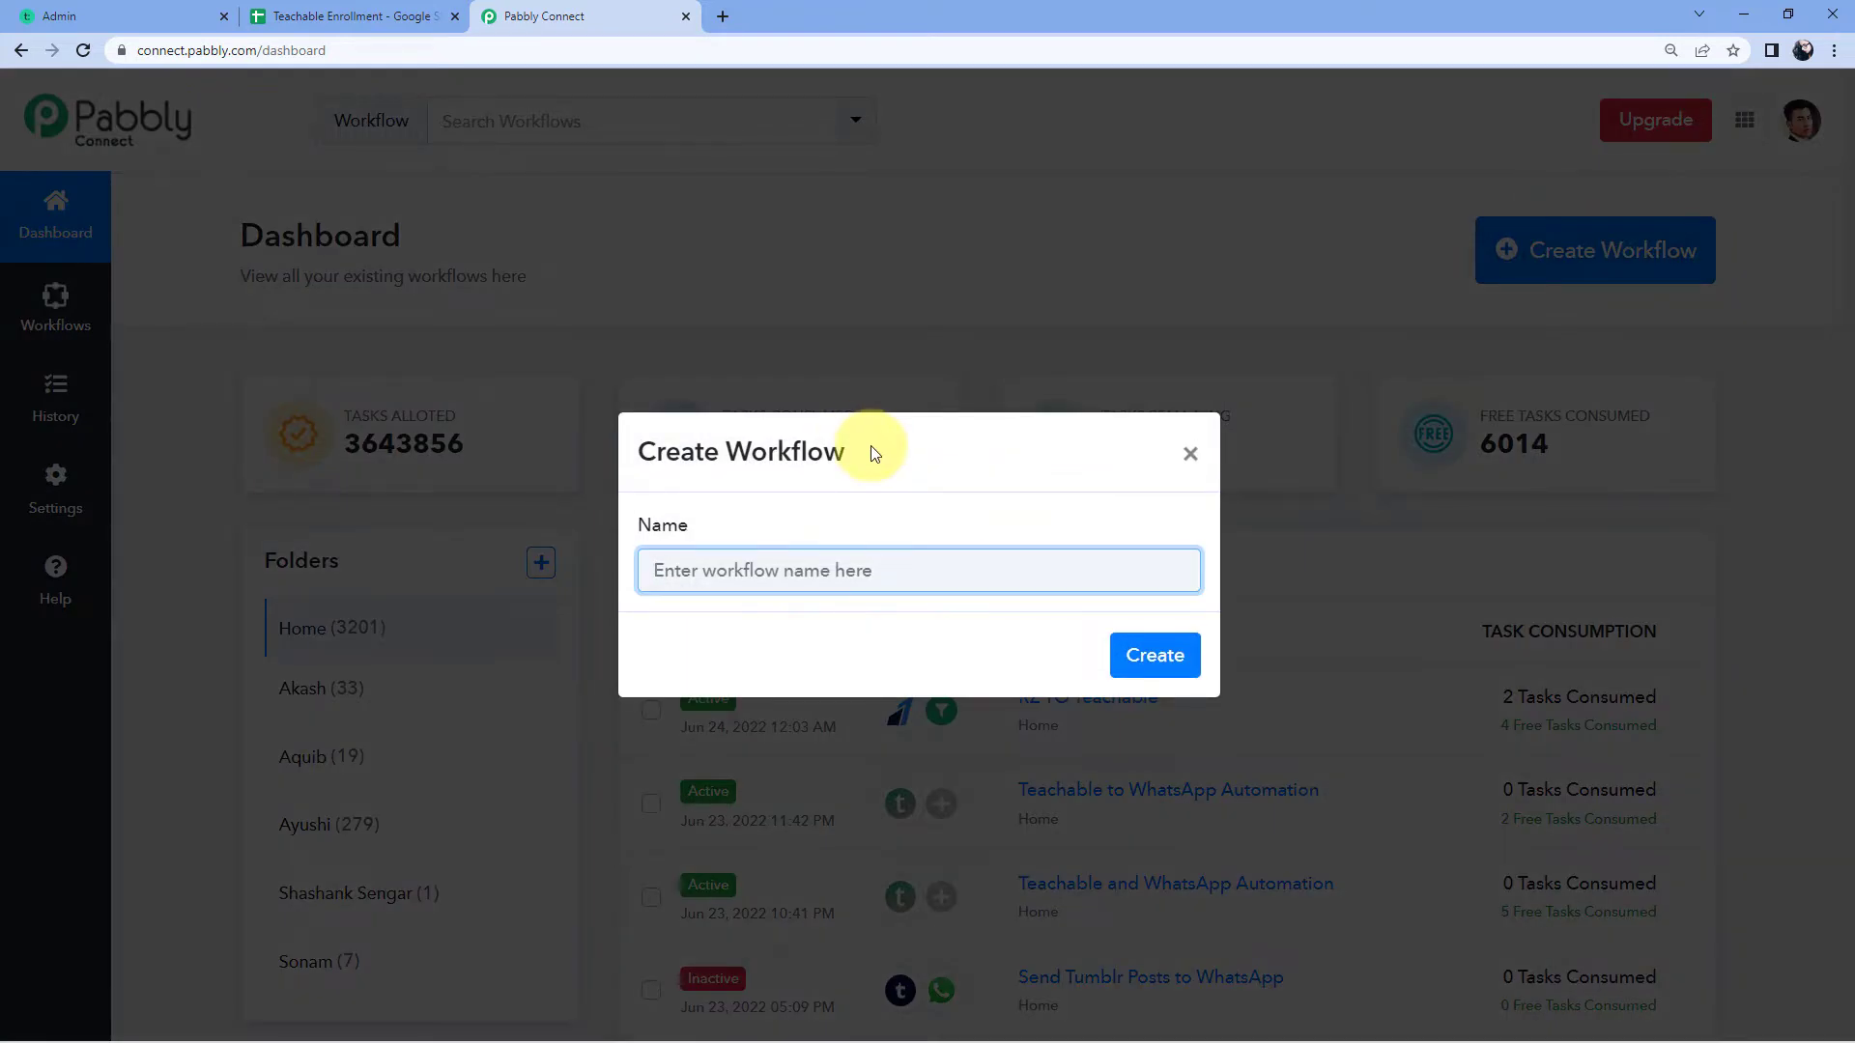
{"action": "type", "text": "Teachab"}
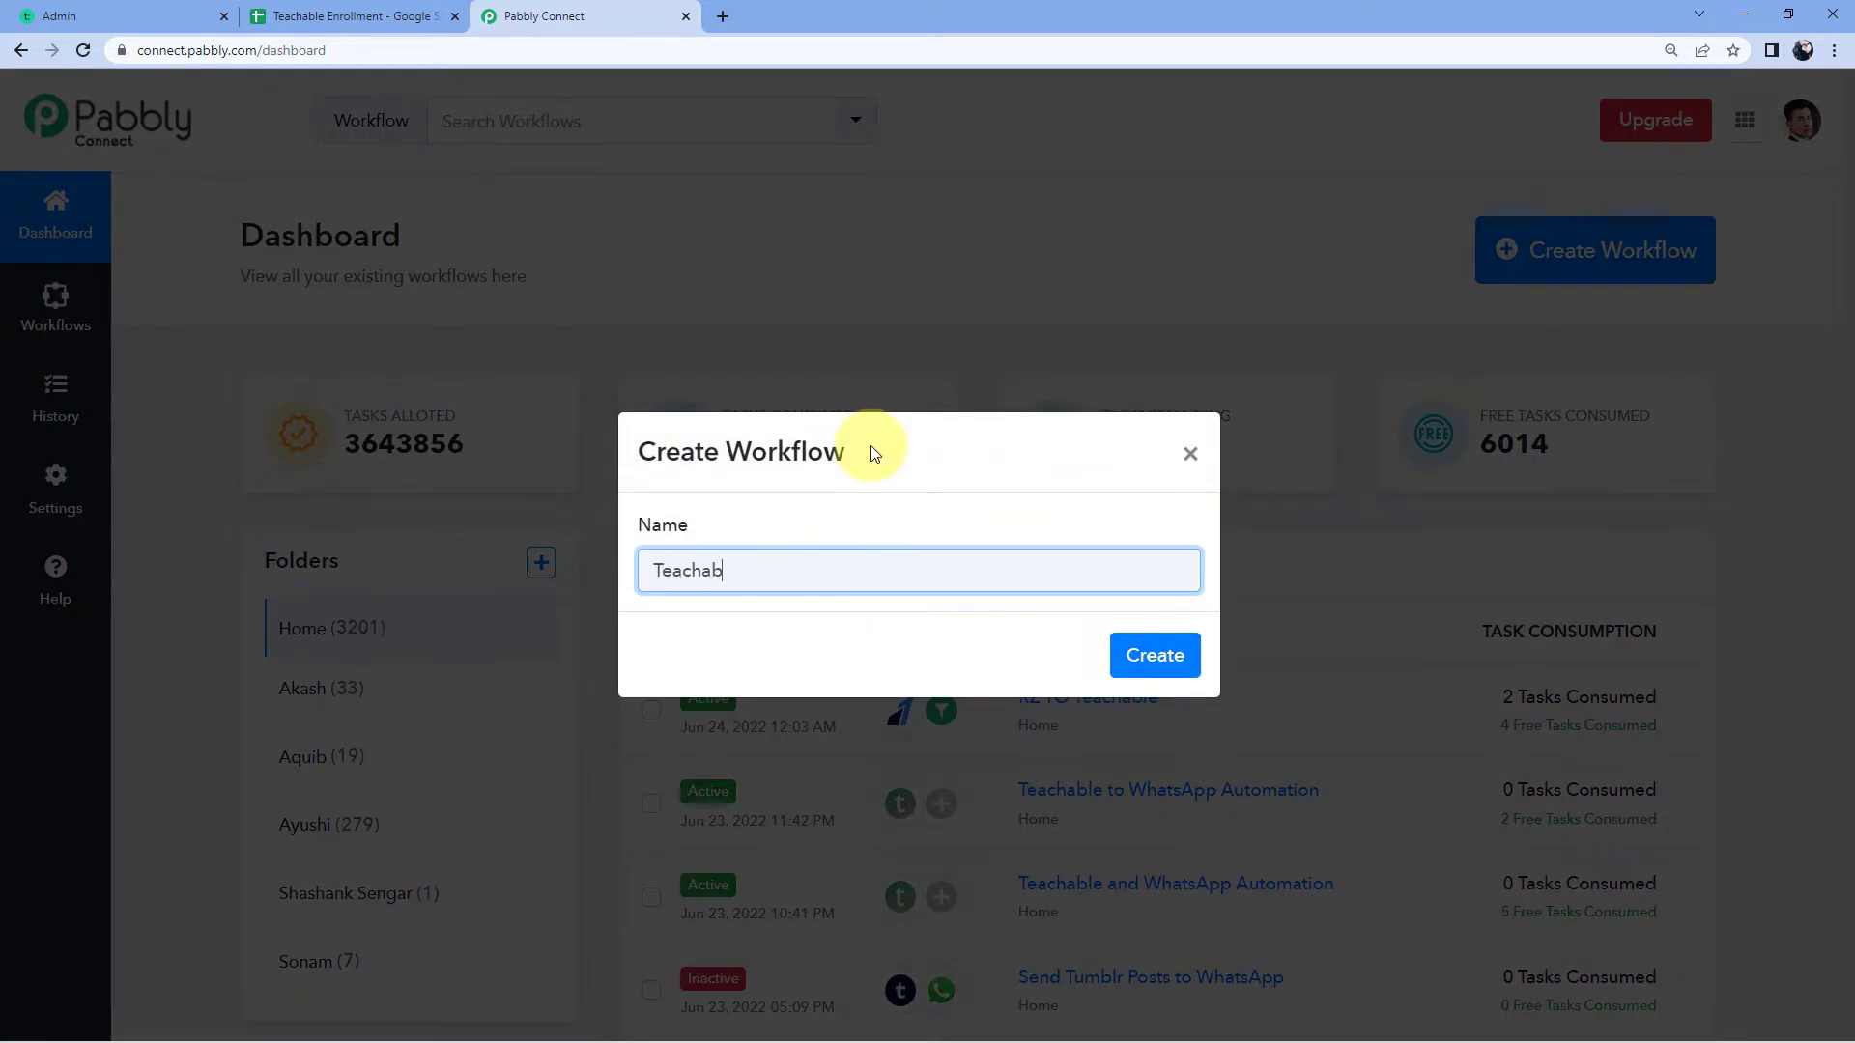
{"action": "type", "text": "le to Google Sheets"}
{"action": "left_click", "coordinate": [1184, 667]}
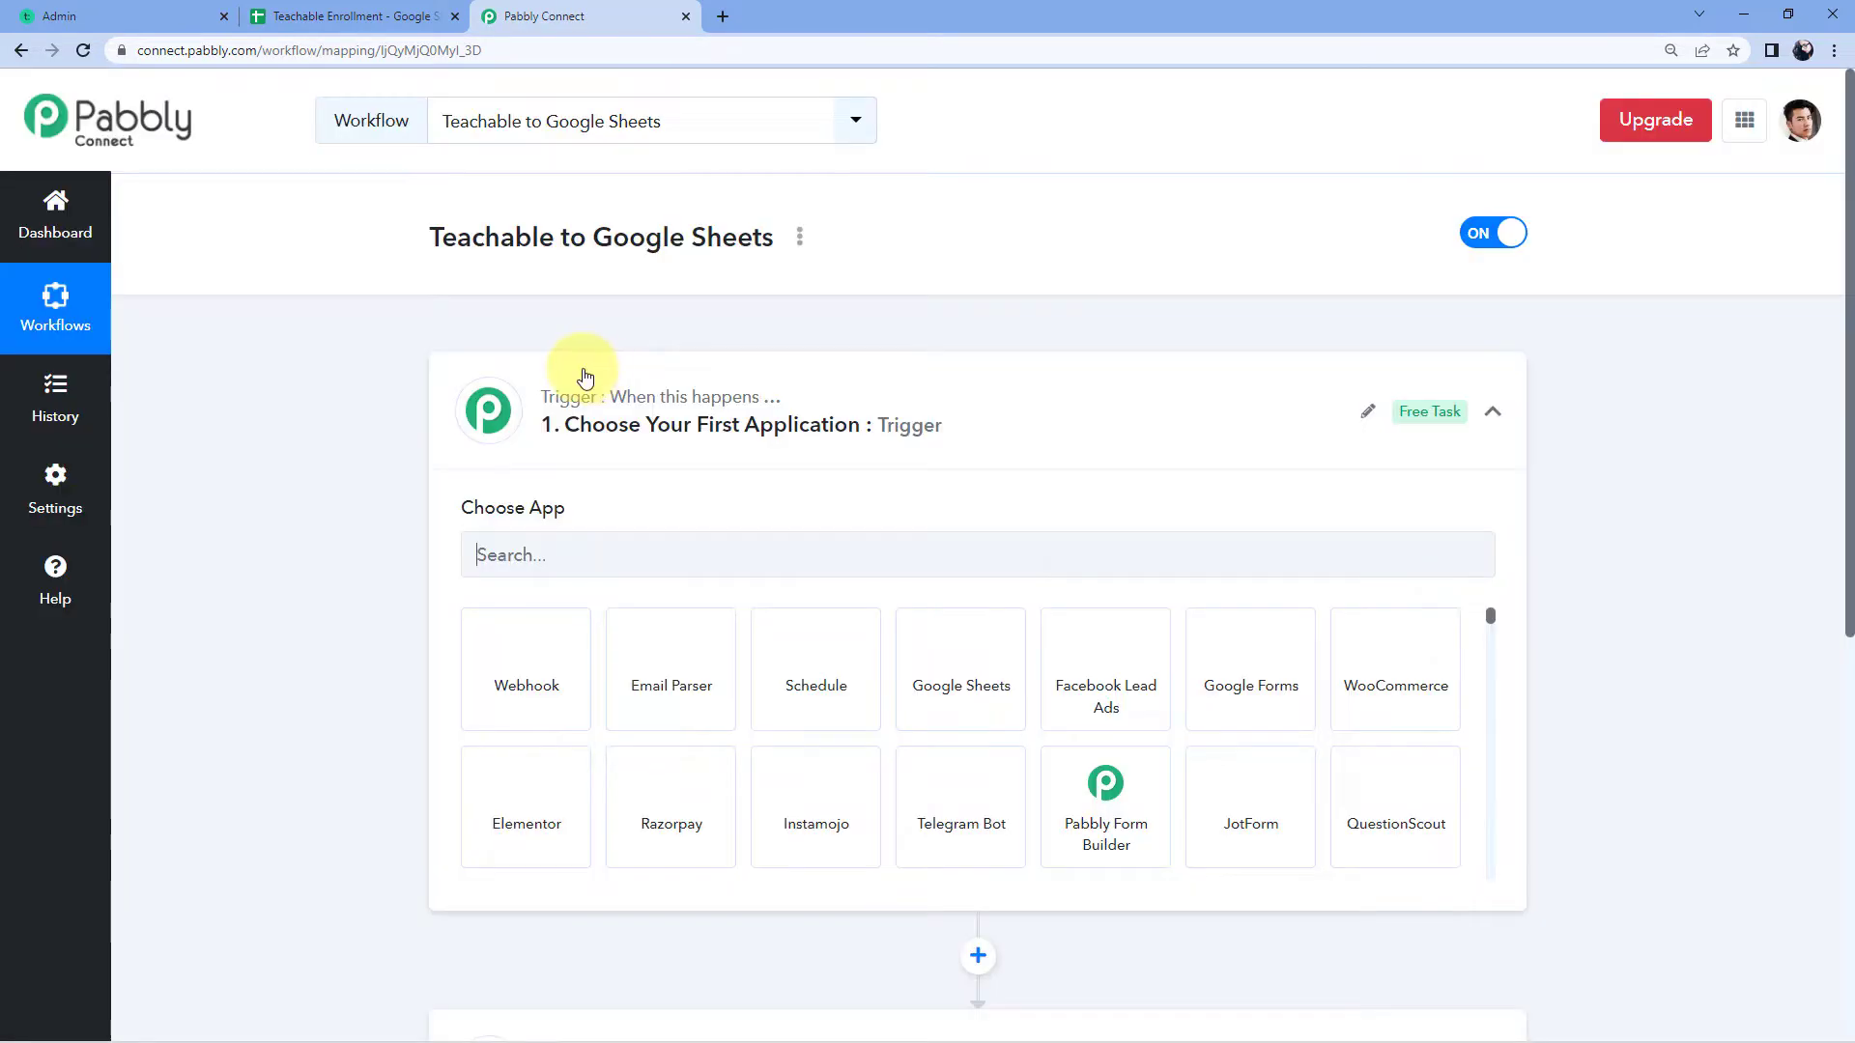
Step: Search 'Teachab' in the trigger's app list and select Teachable as the trigger app
{"action": "left_click", "coordinate": [916, 408]}
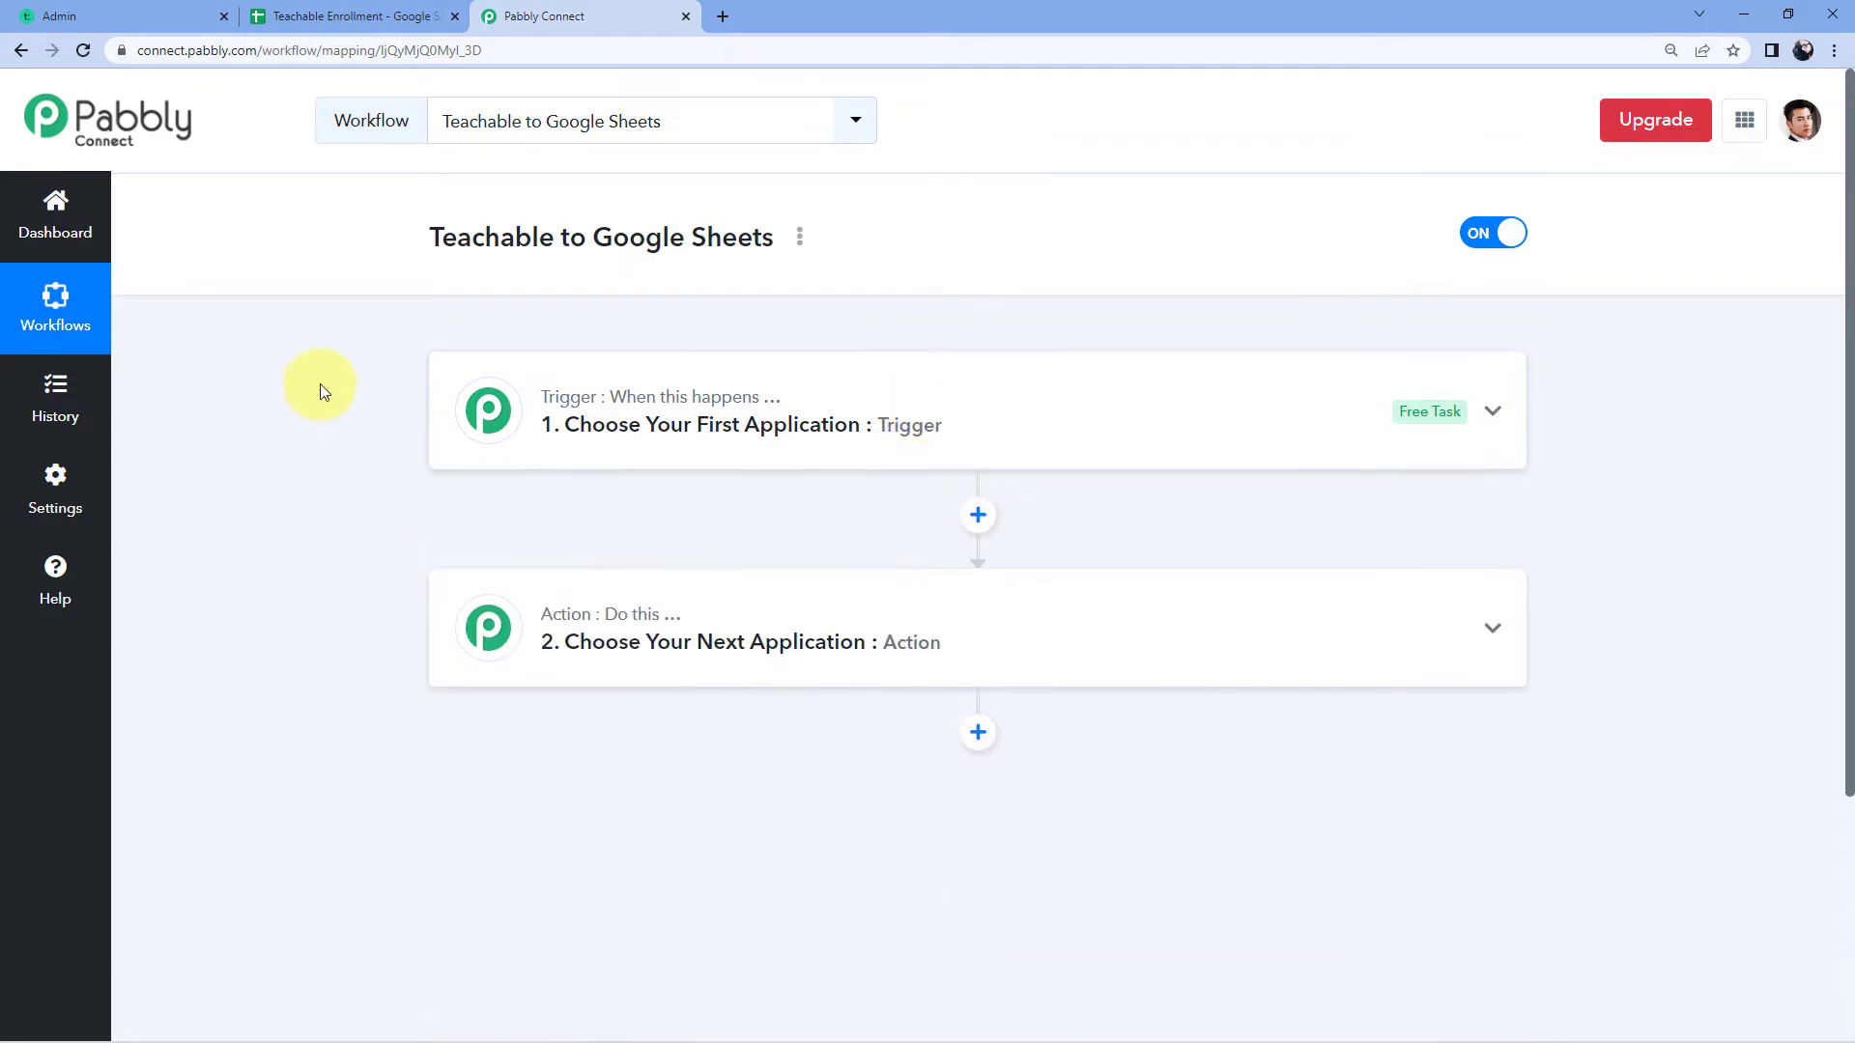
{"action": "scroll", "coordinate": [289, 409], "scroll_direction": "down", "scroll_amount": 1}
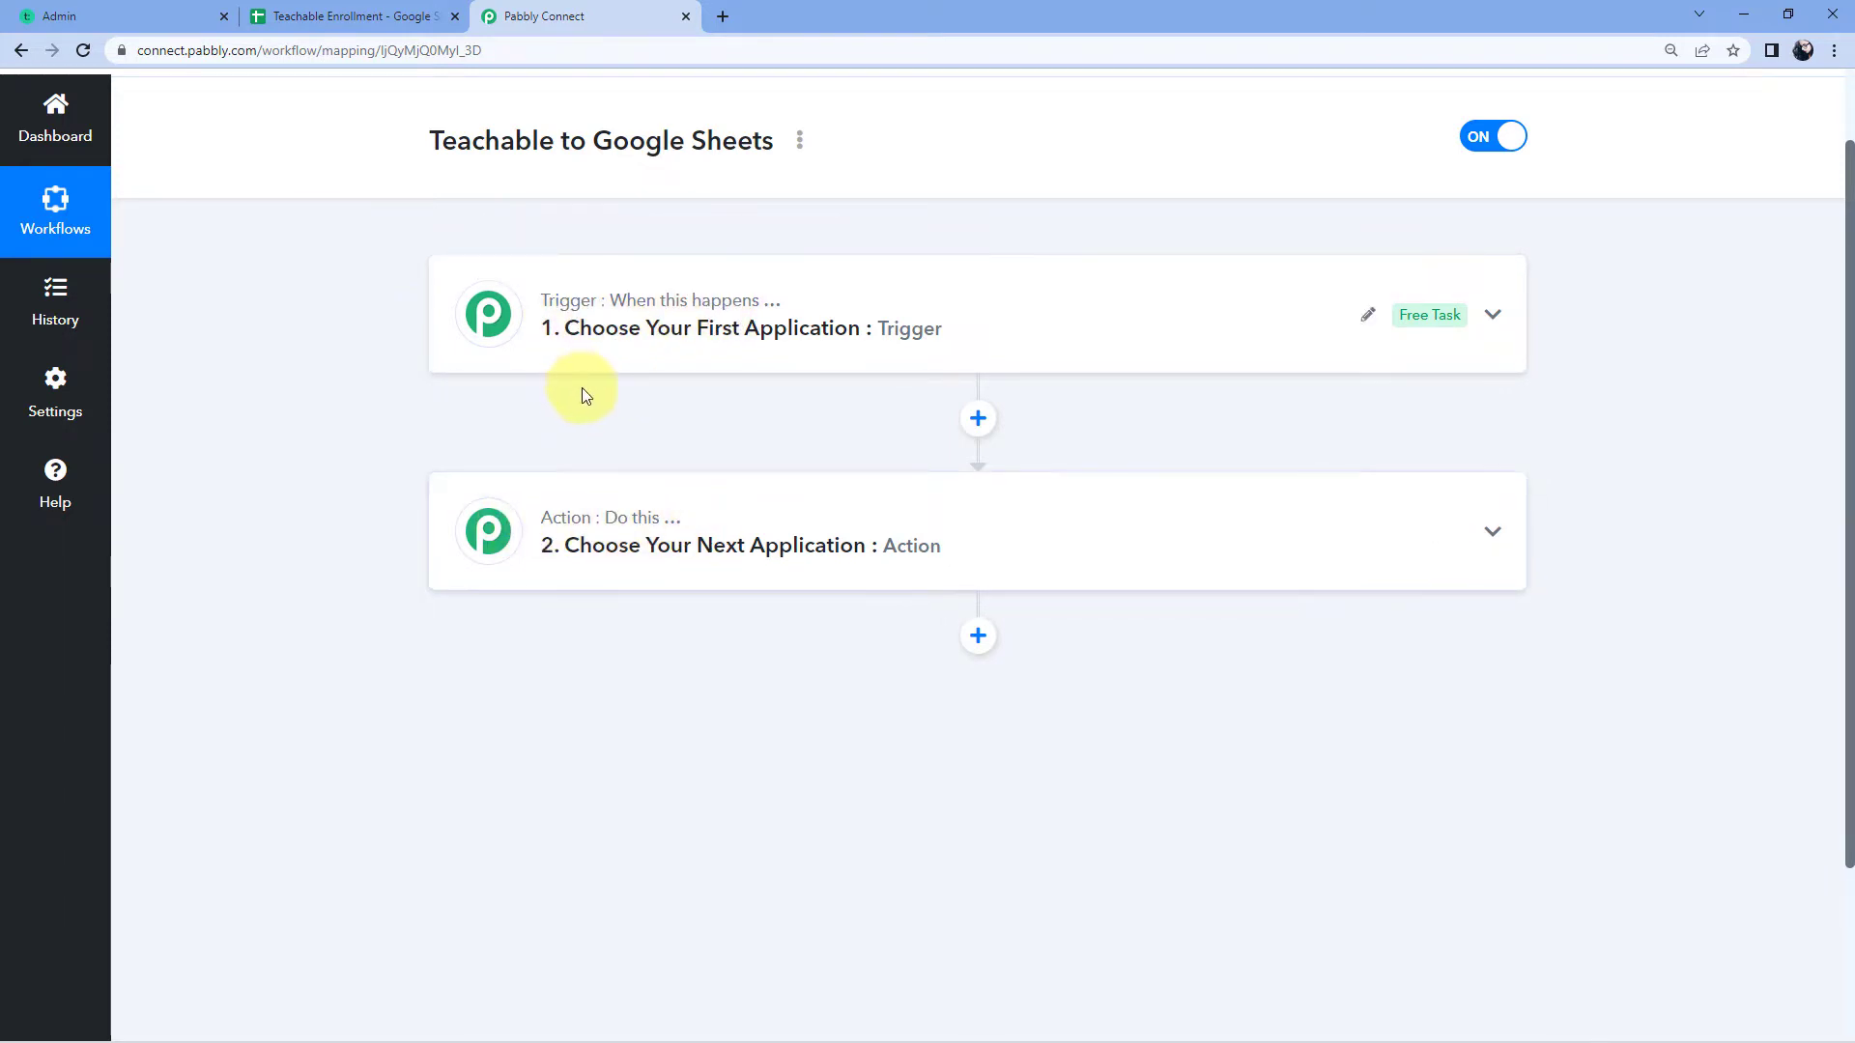
{"action": "left_click", "coordinate": [754, 290]}
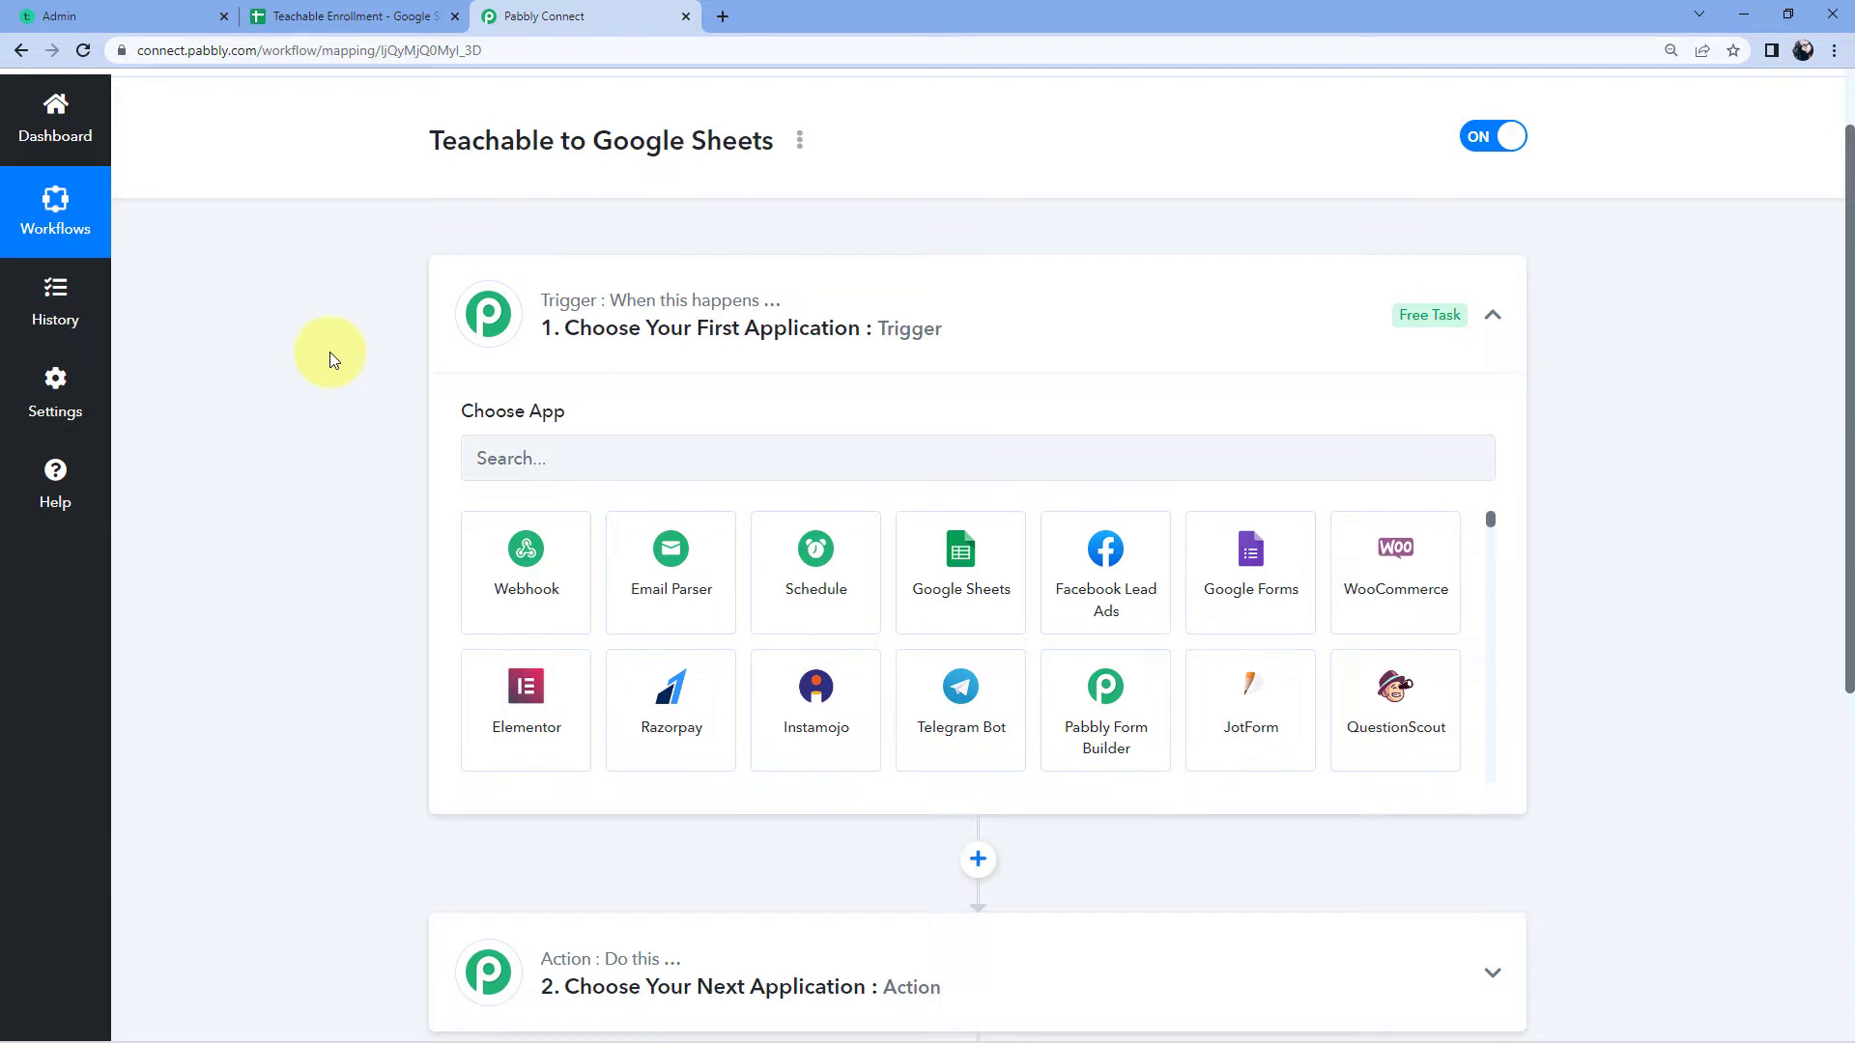
{"action": "left_click", "coordinate": [570, 461]}
{"action": "type", "text": "Teachable"}
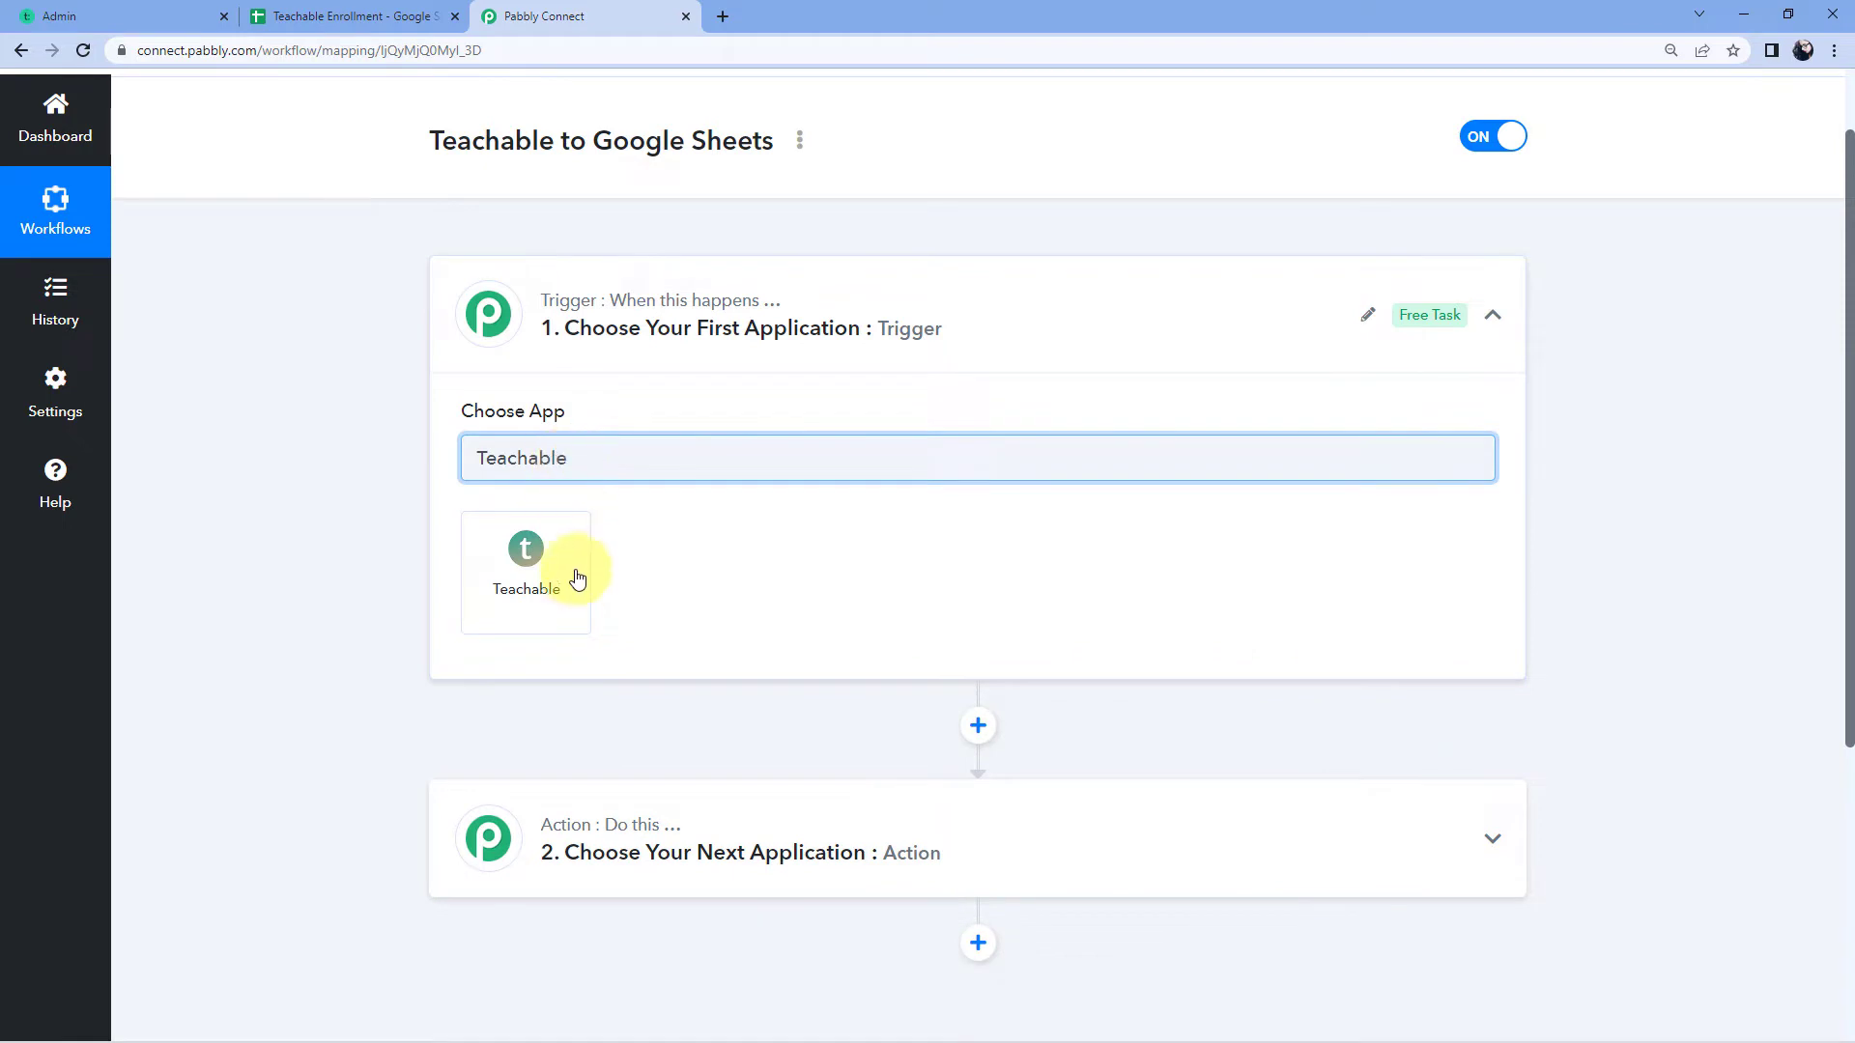
{"action": "left_click", "coordinate": [572, 564]}
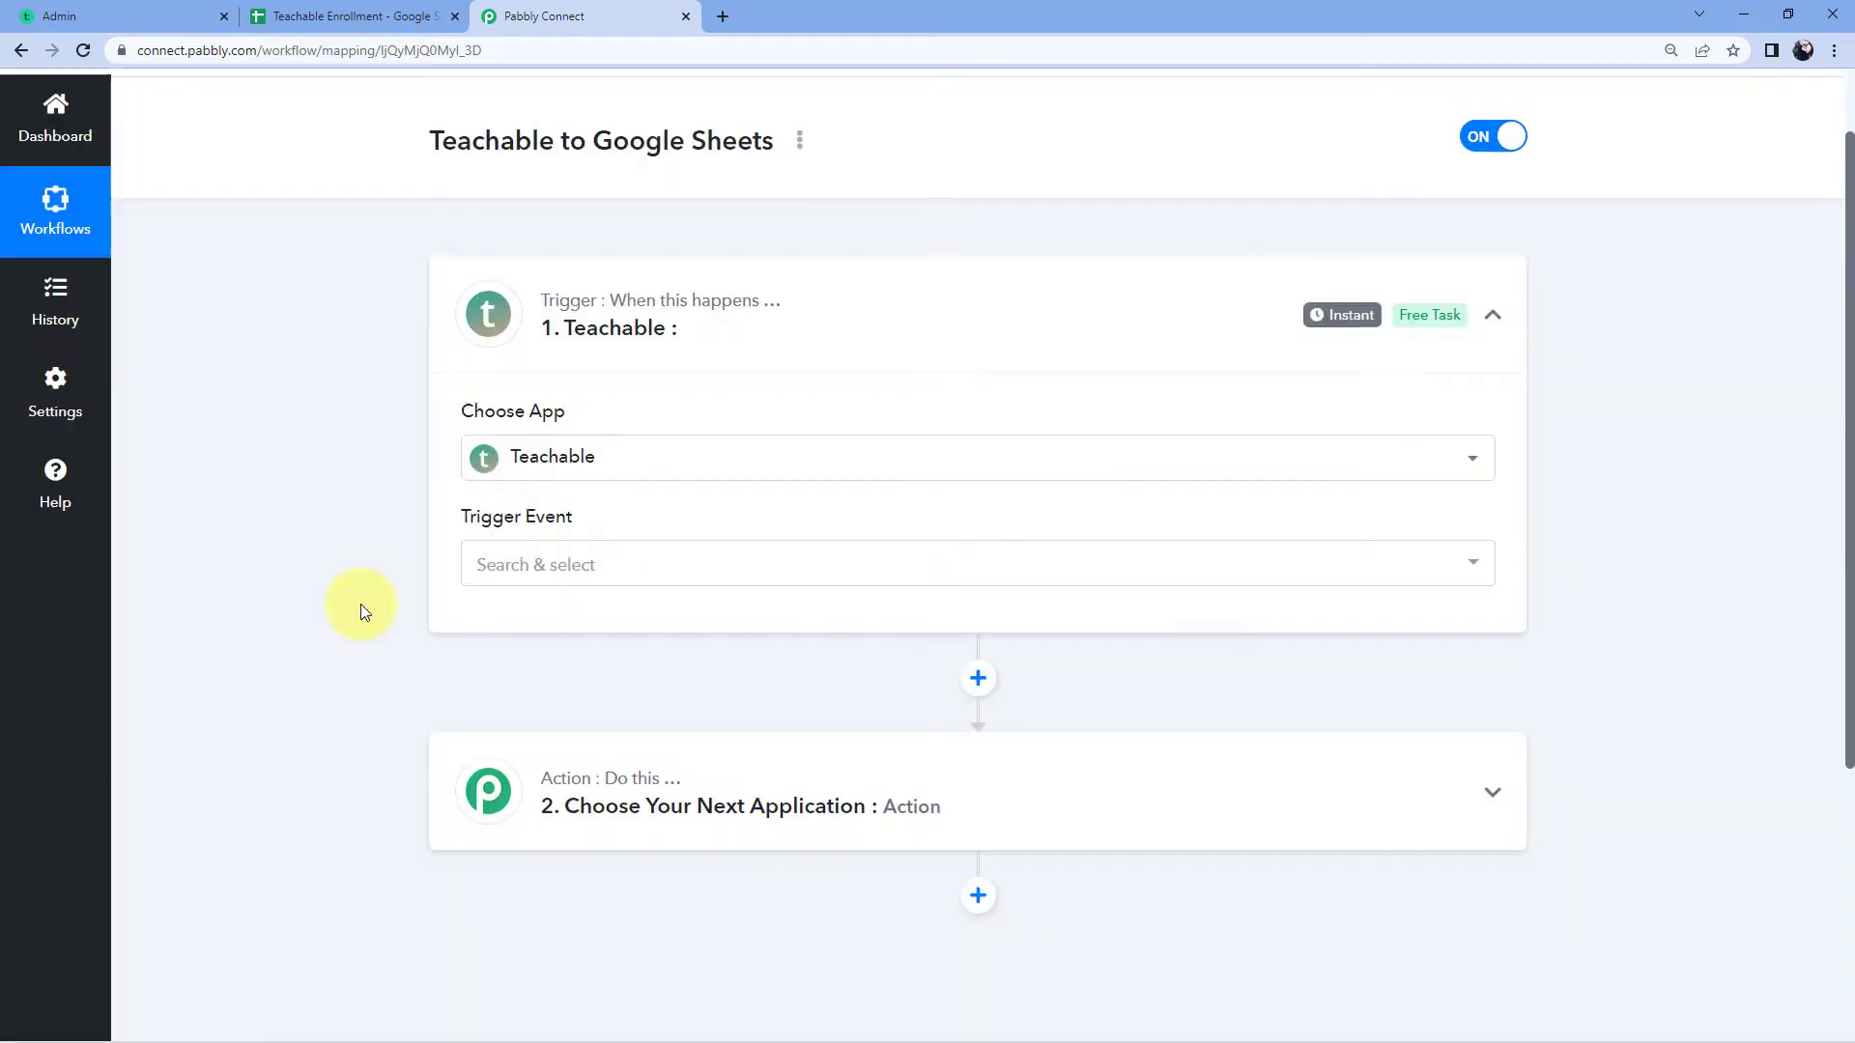
Step: Set the Teachable trigger event to New Enrollment and copy its webhook URL
{"action": "scroll", "coordinate": [406, 464], "scroll_direction": "down", "scroll_amount": 2}
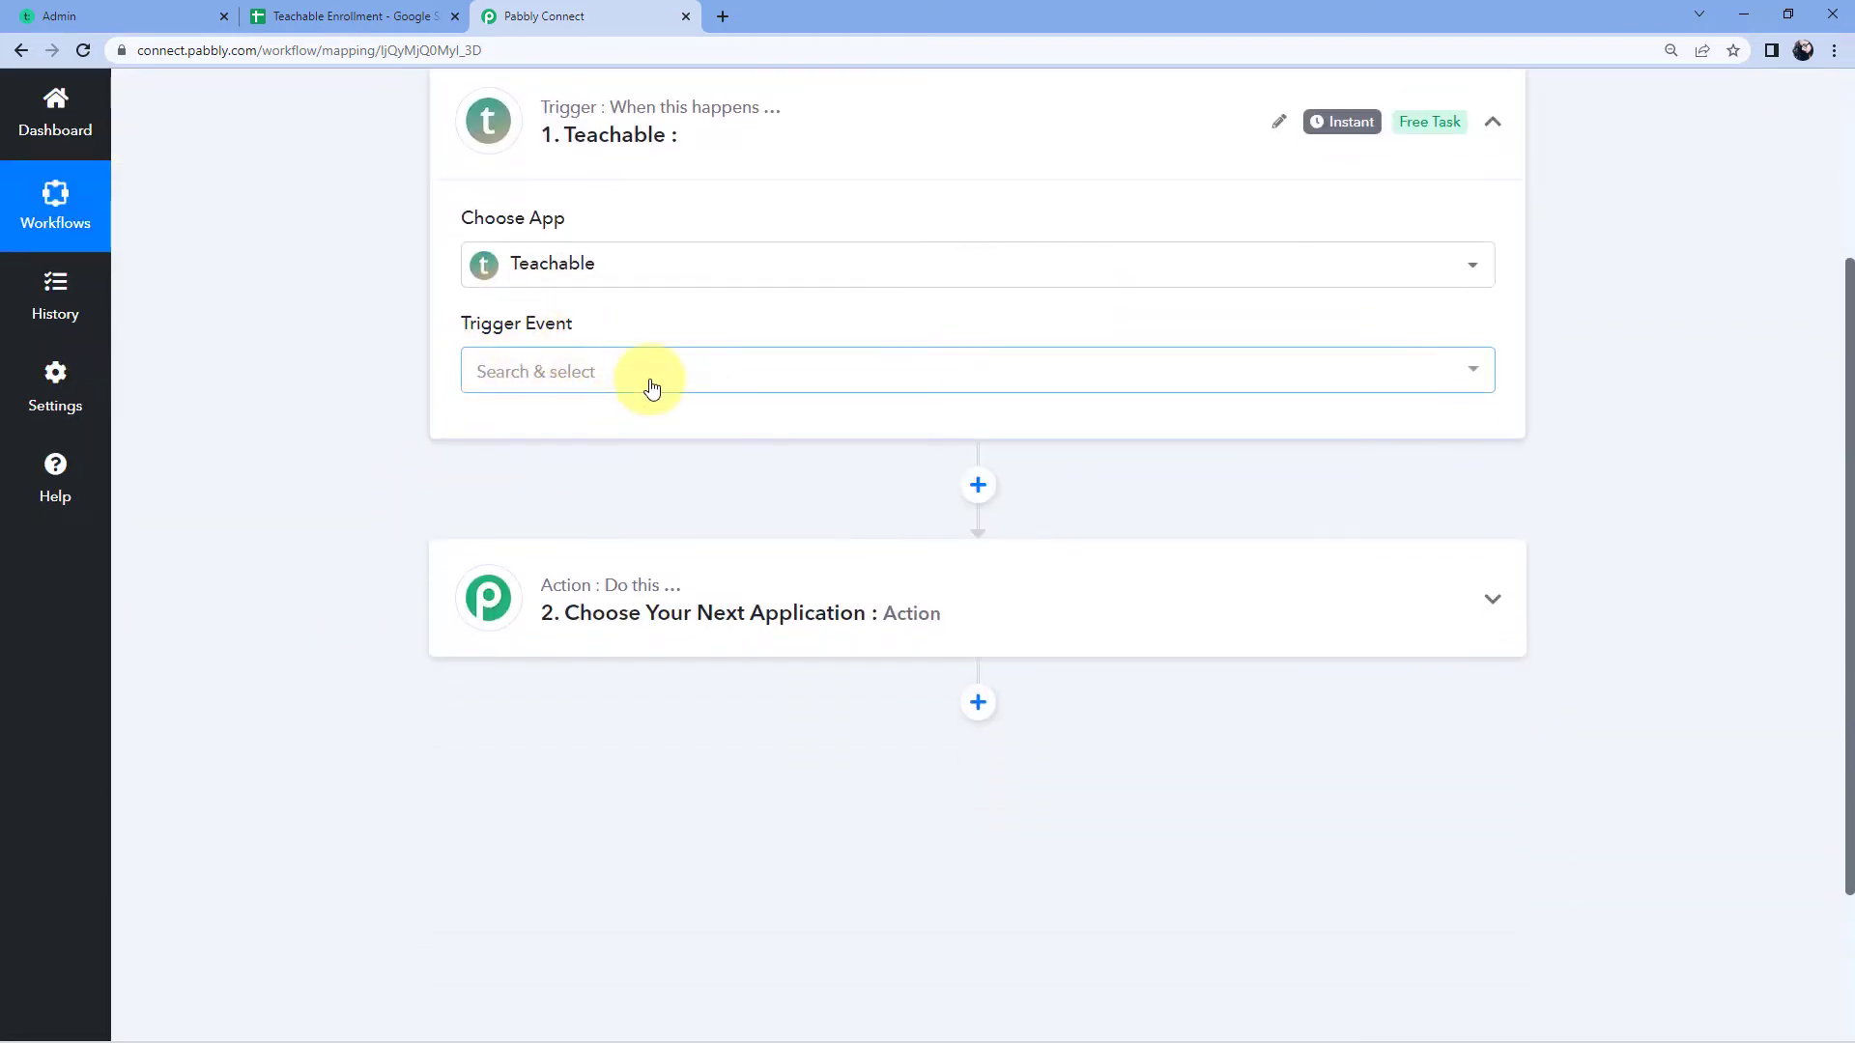
{"action": "left_click", "coordinate": [647, 379]}
{"action": "left_click", "coordinate": [656, 485]}
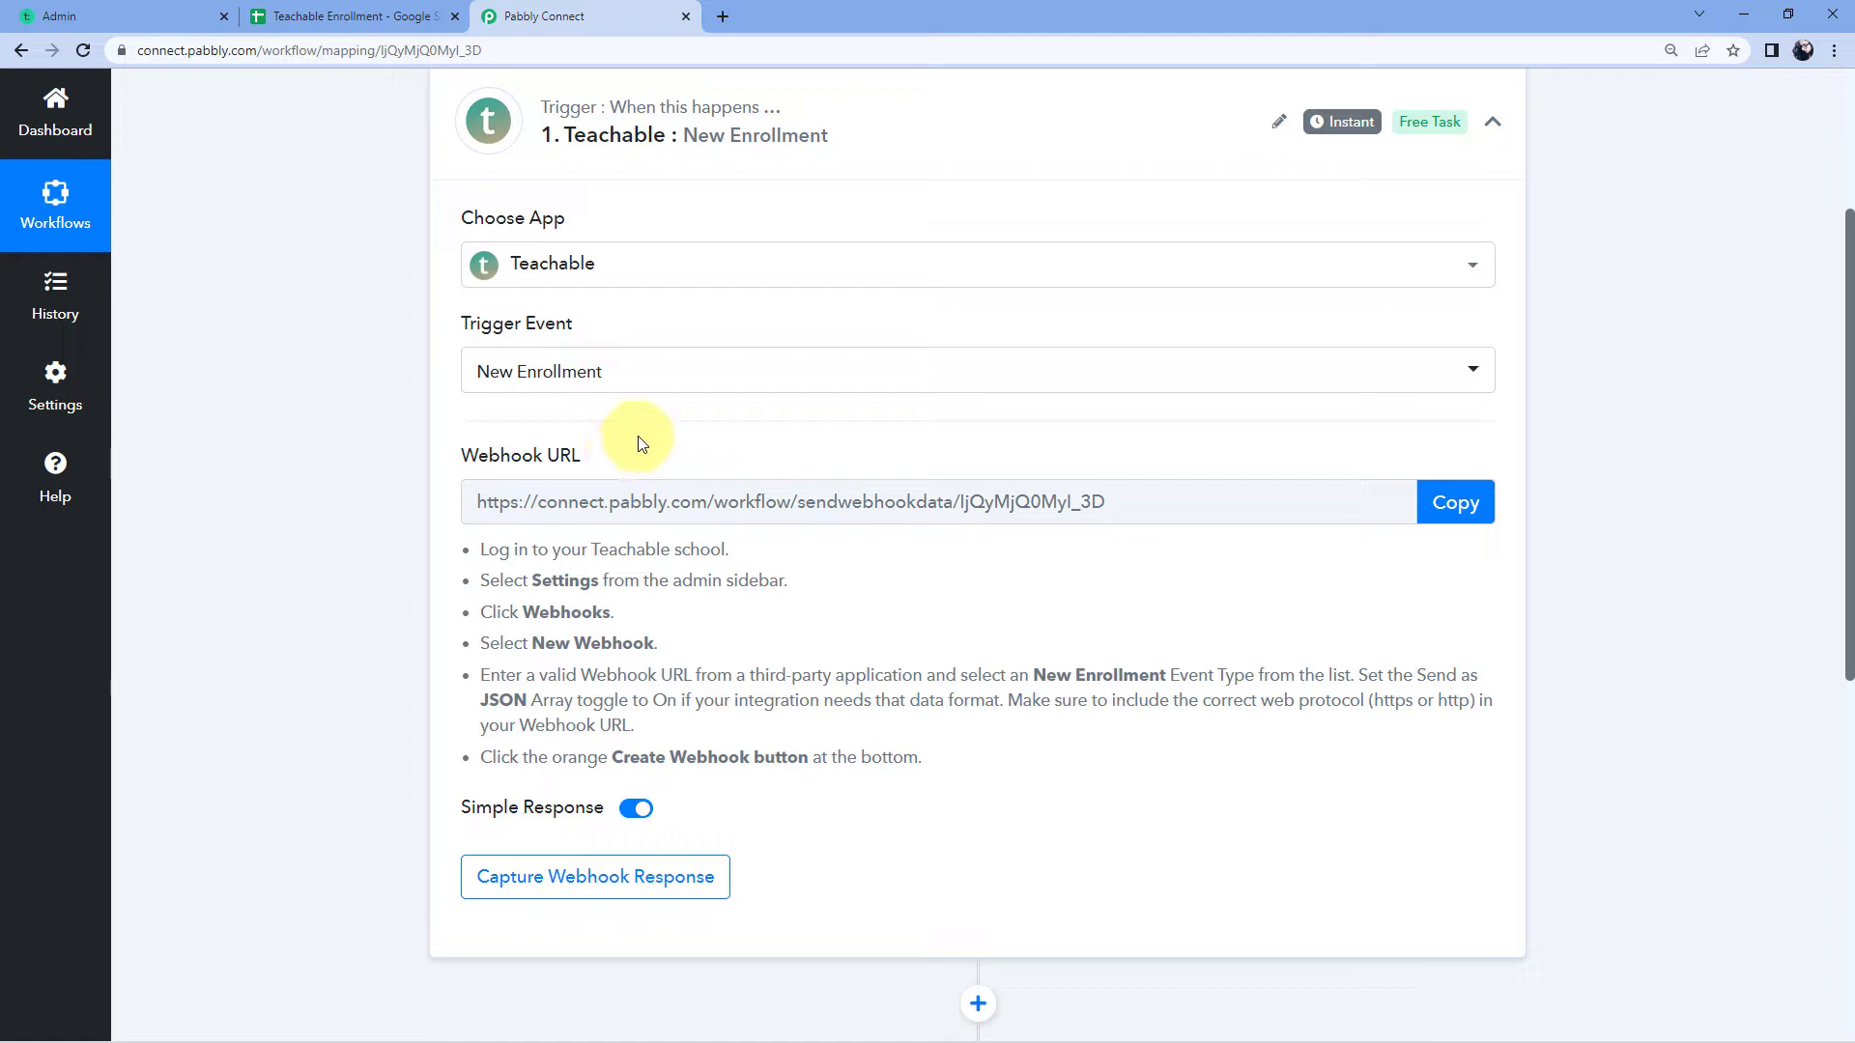
{"action": "left_click", "coordinate": [1457, 503]}
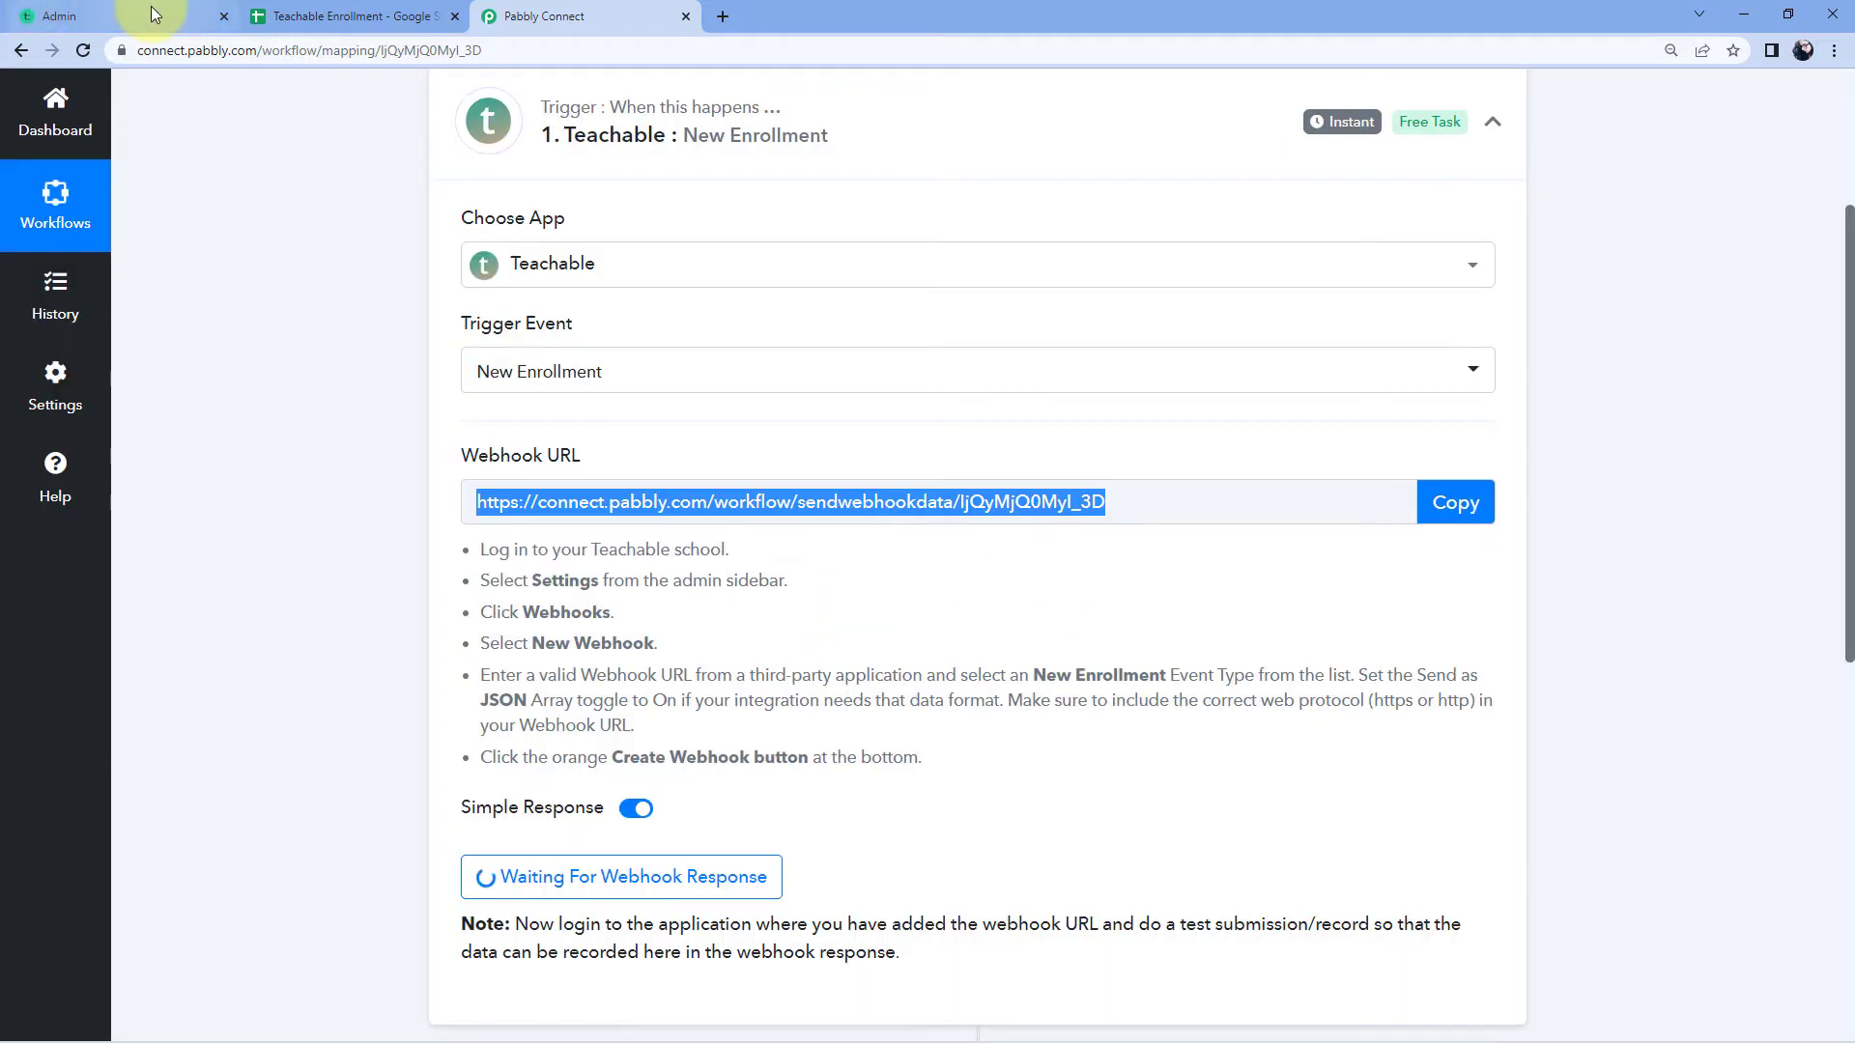
{"action": "left_click", "coordinate": [150, 8]}
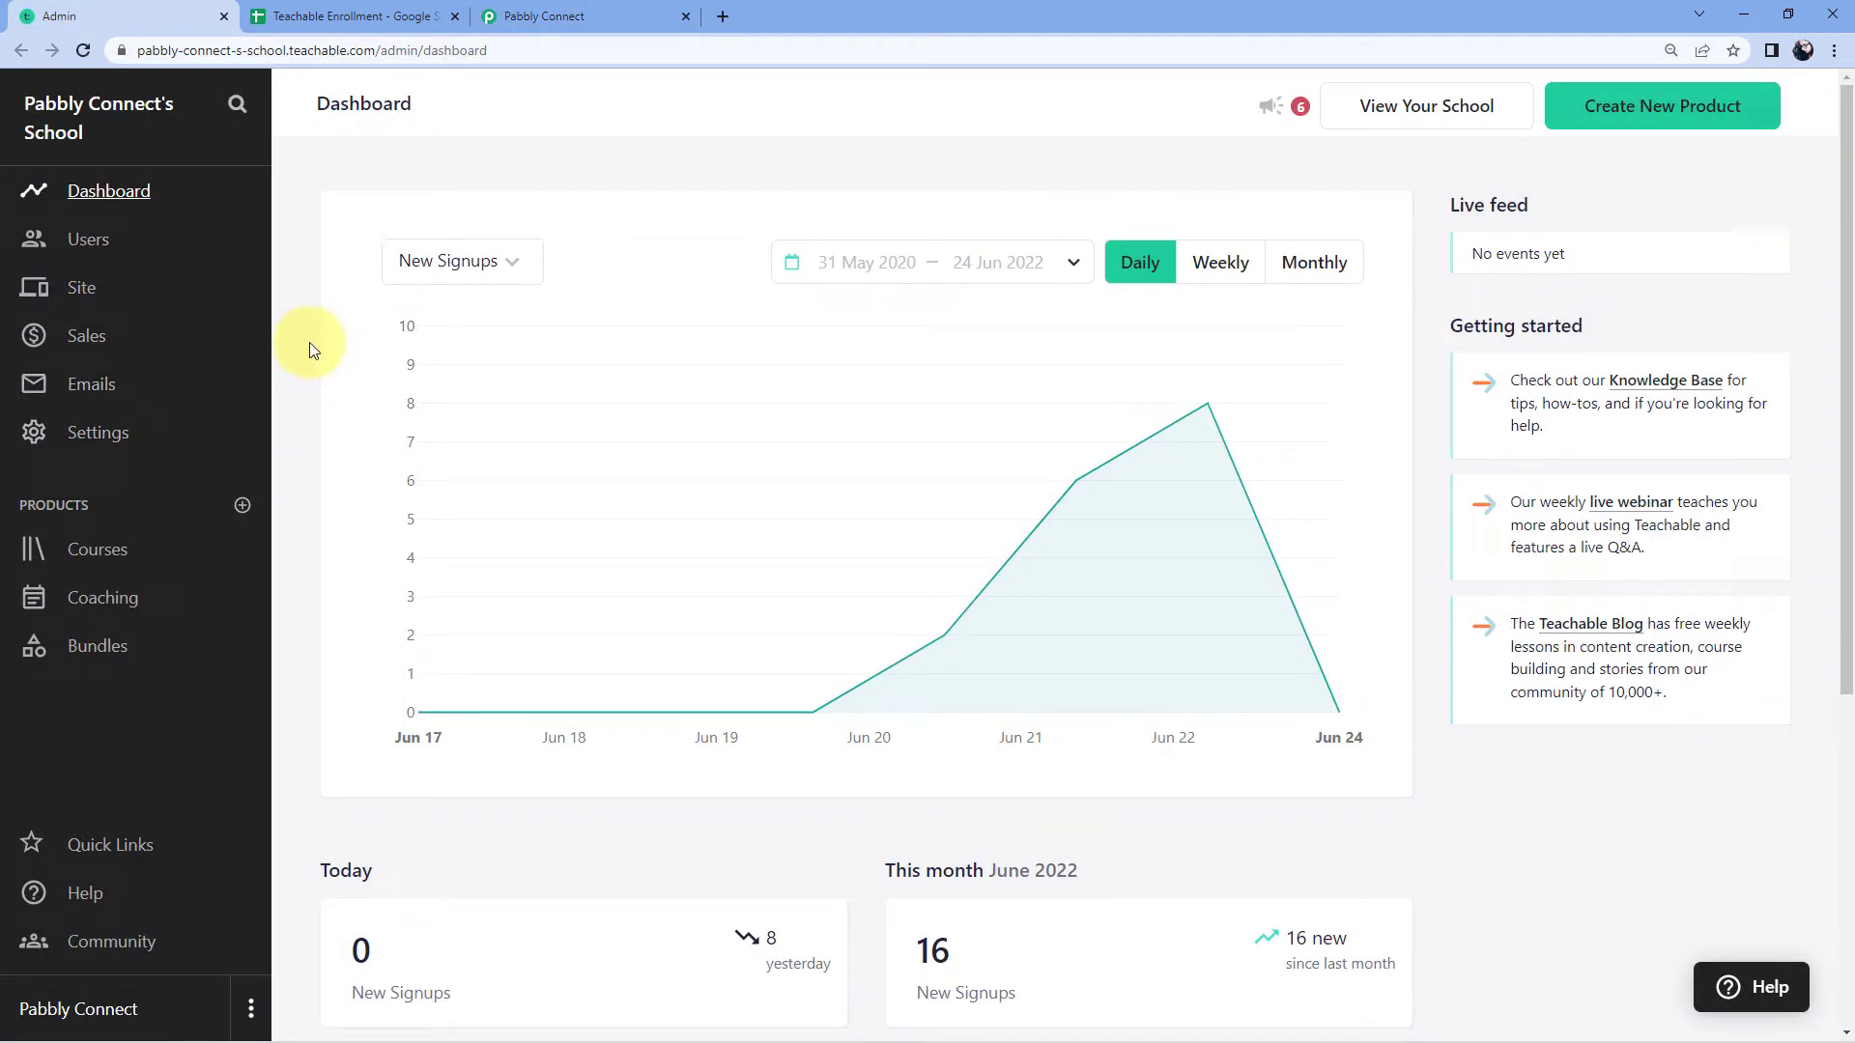
Step: In Teachable's Webhooks settings, add a new webhook with the copied Pabbly URL pasted in
{"action": "left_click", "coordinate": [113, 440]}
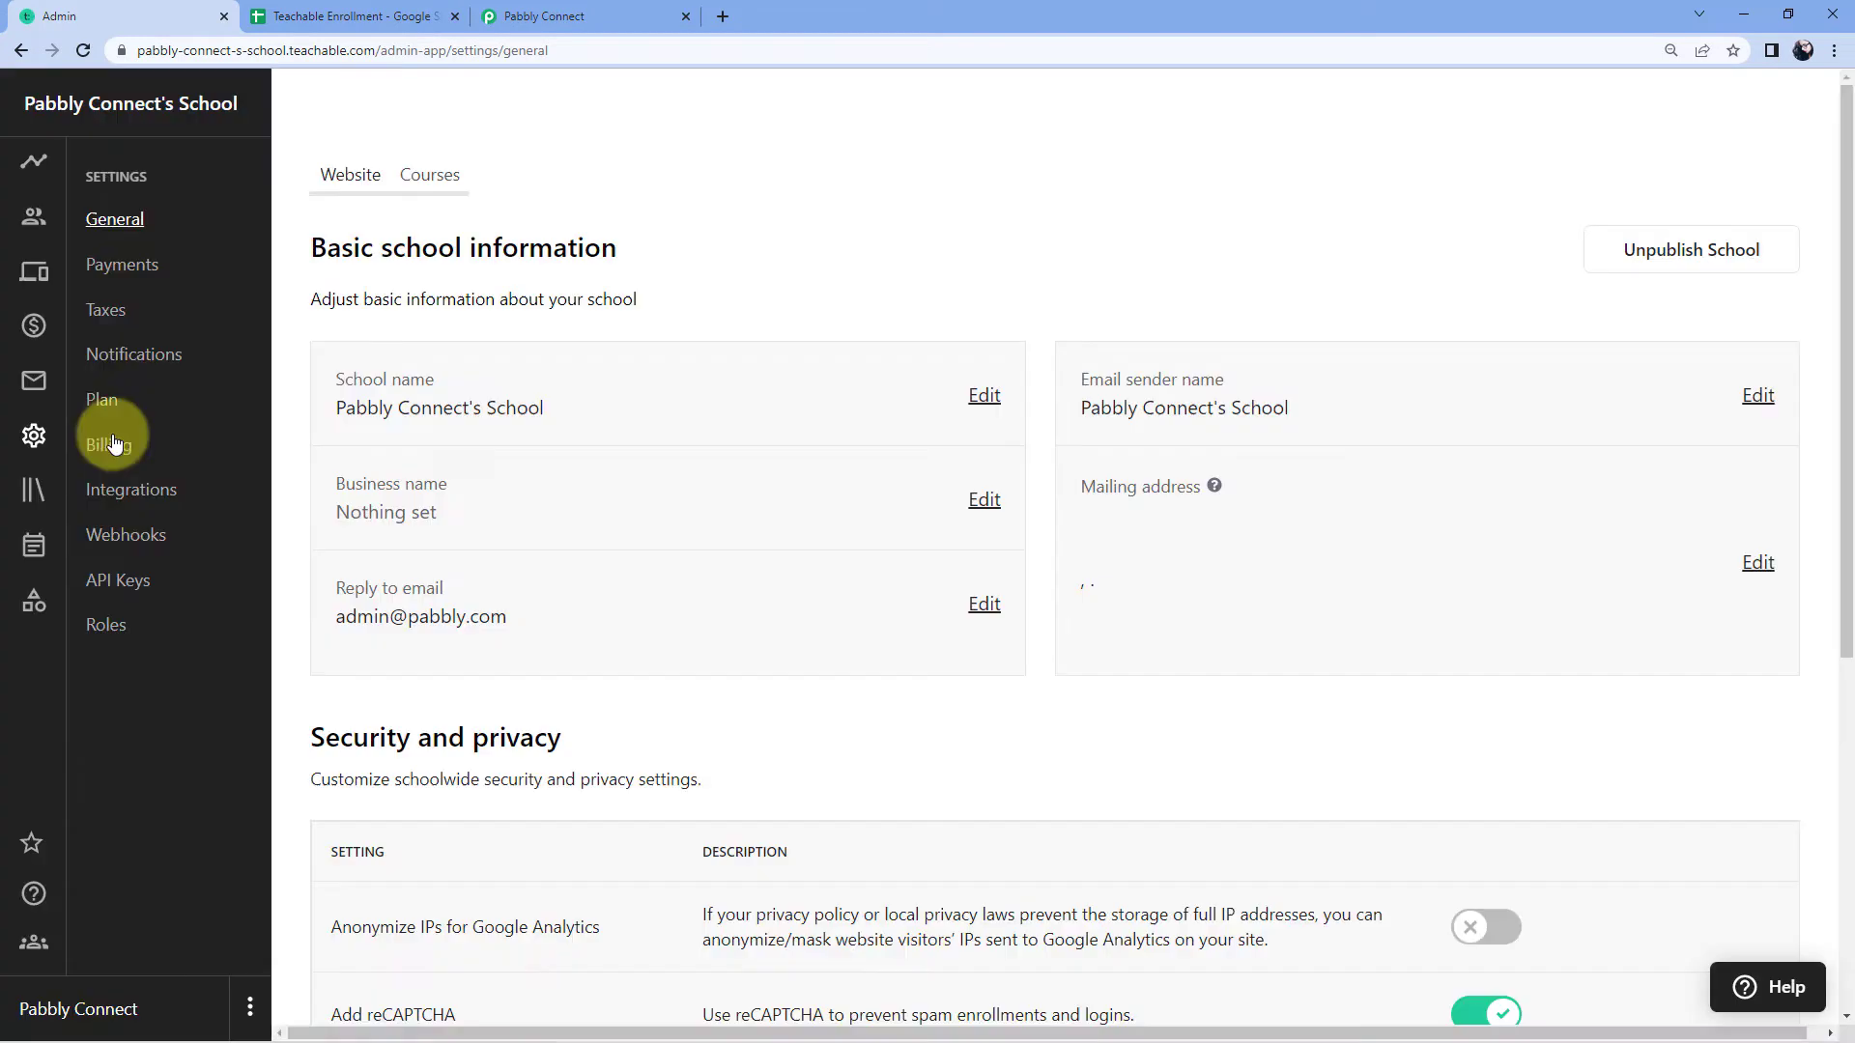
{"action": "left_click", "coordinate": [140, 544]}
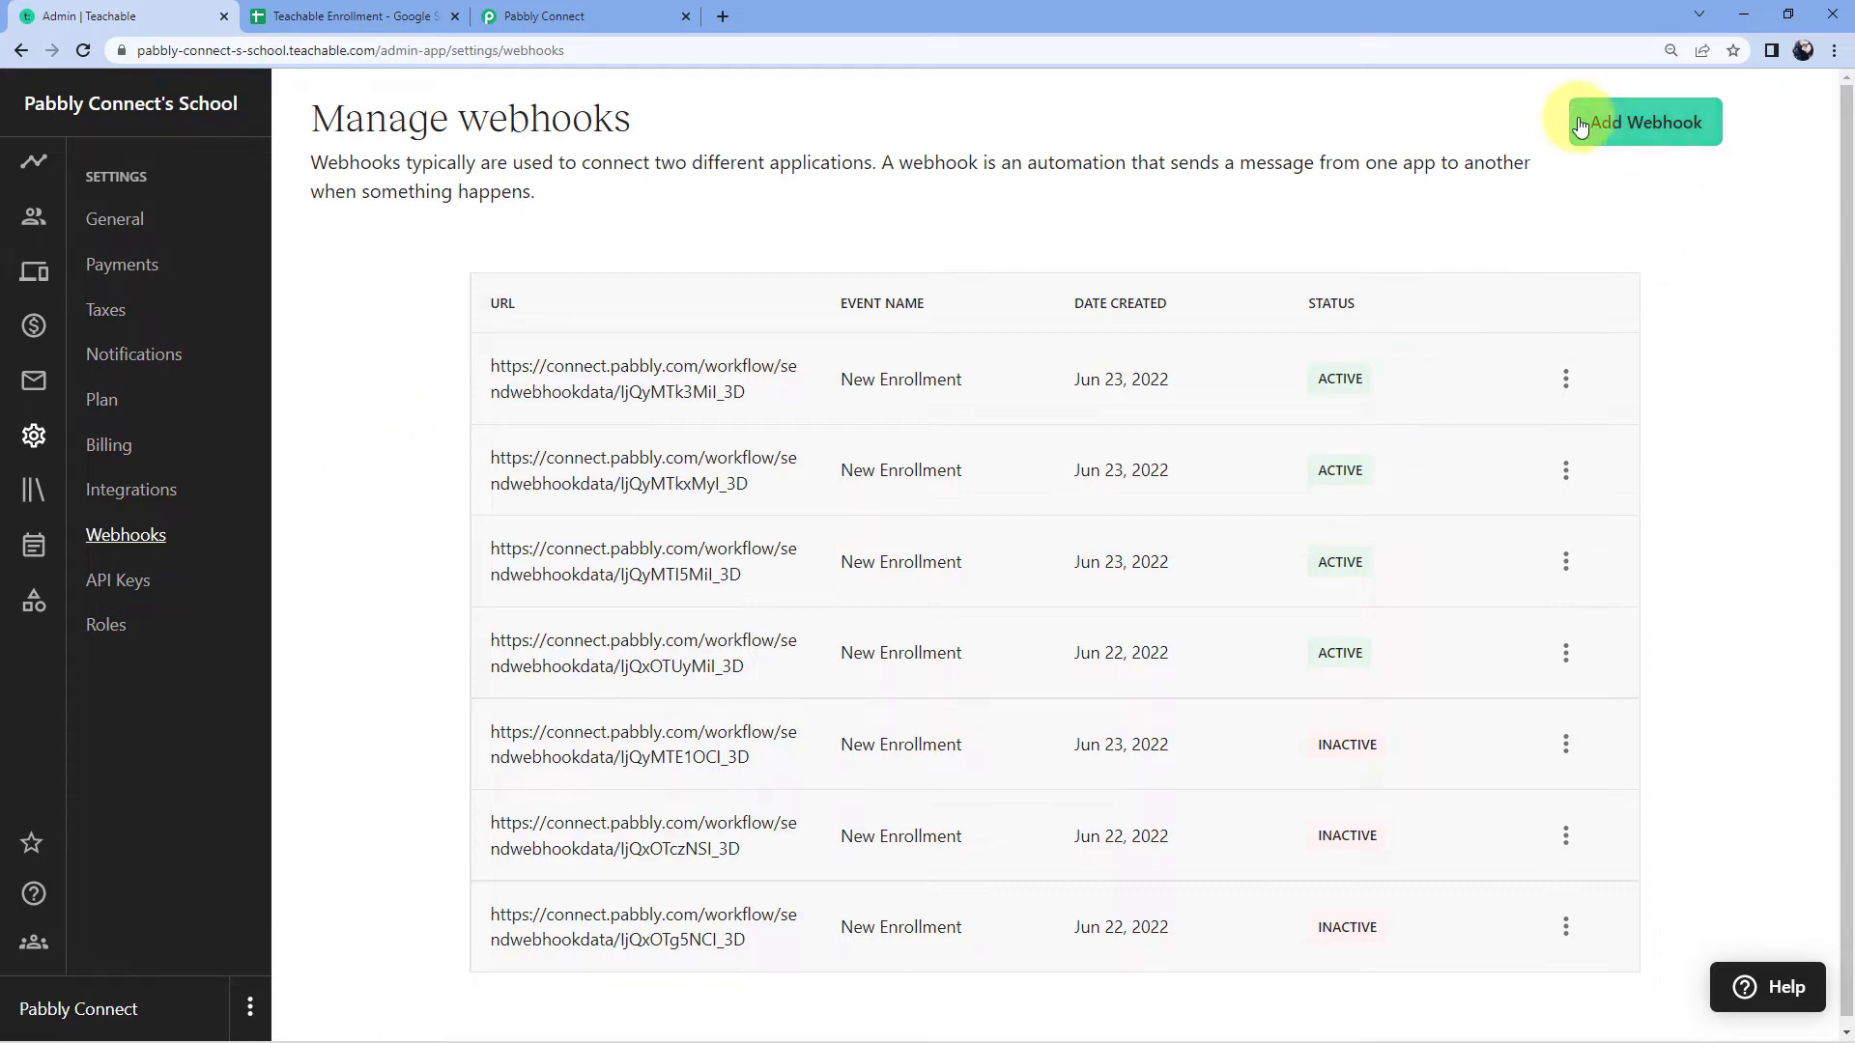
{"action": "left_click", "coordinate": [1628, 141]}
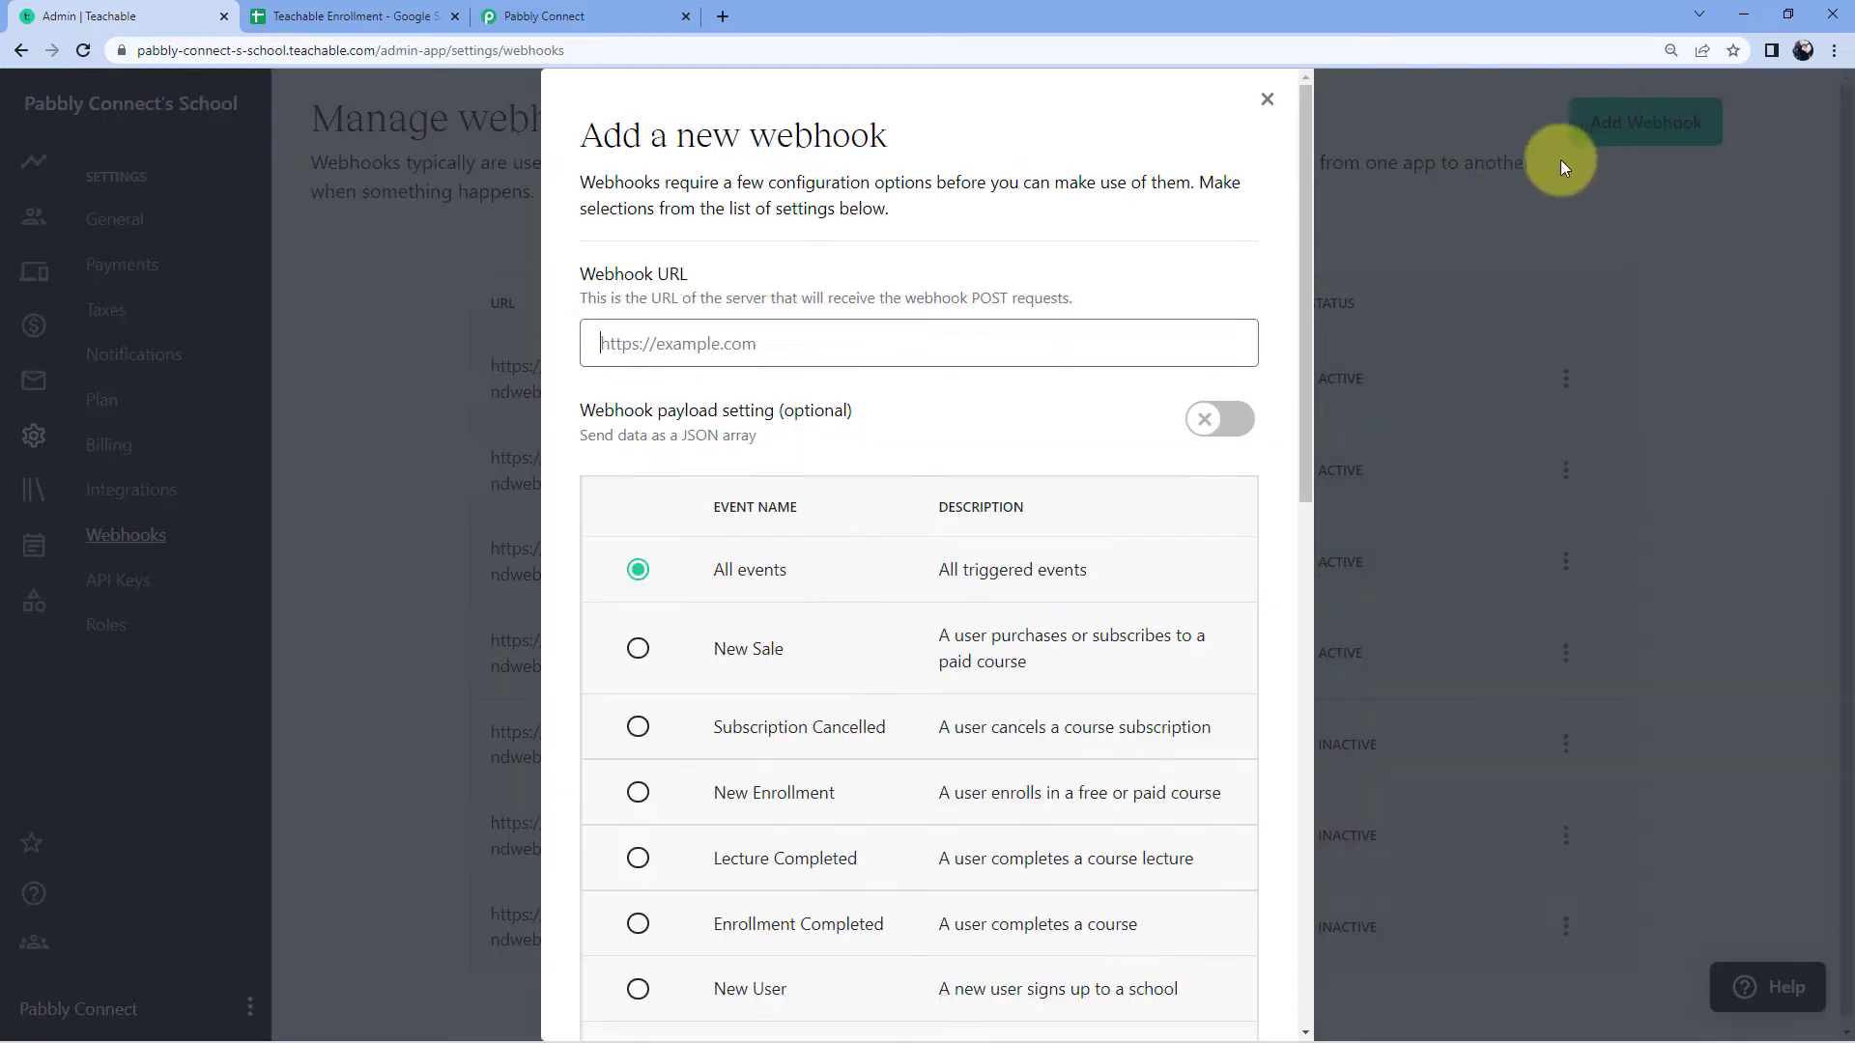
{"action": "left_click", "coordinate": [667, 351]}
{"action": "right_click", "coordinate": [667, 350]}
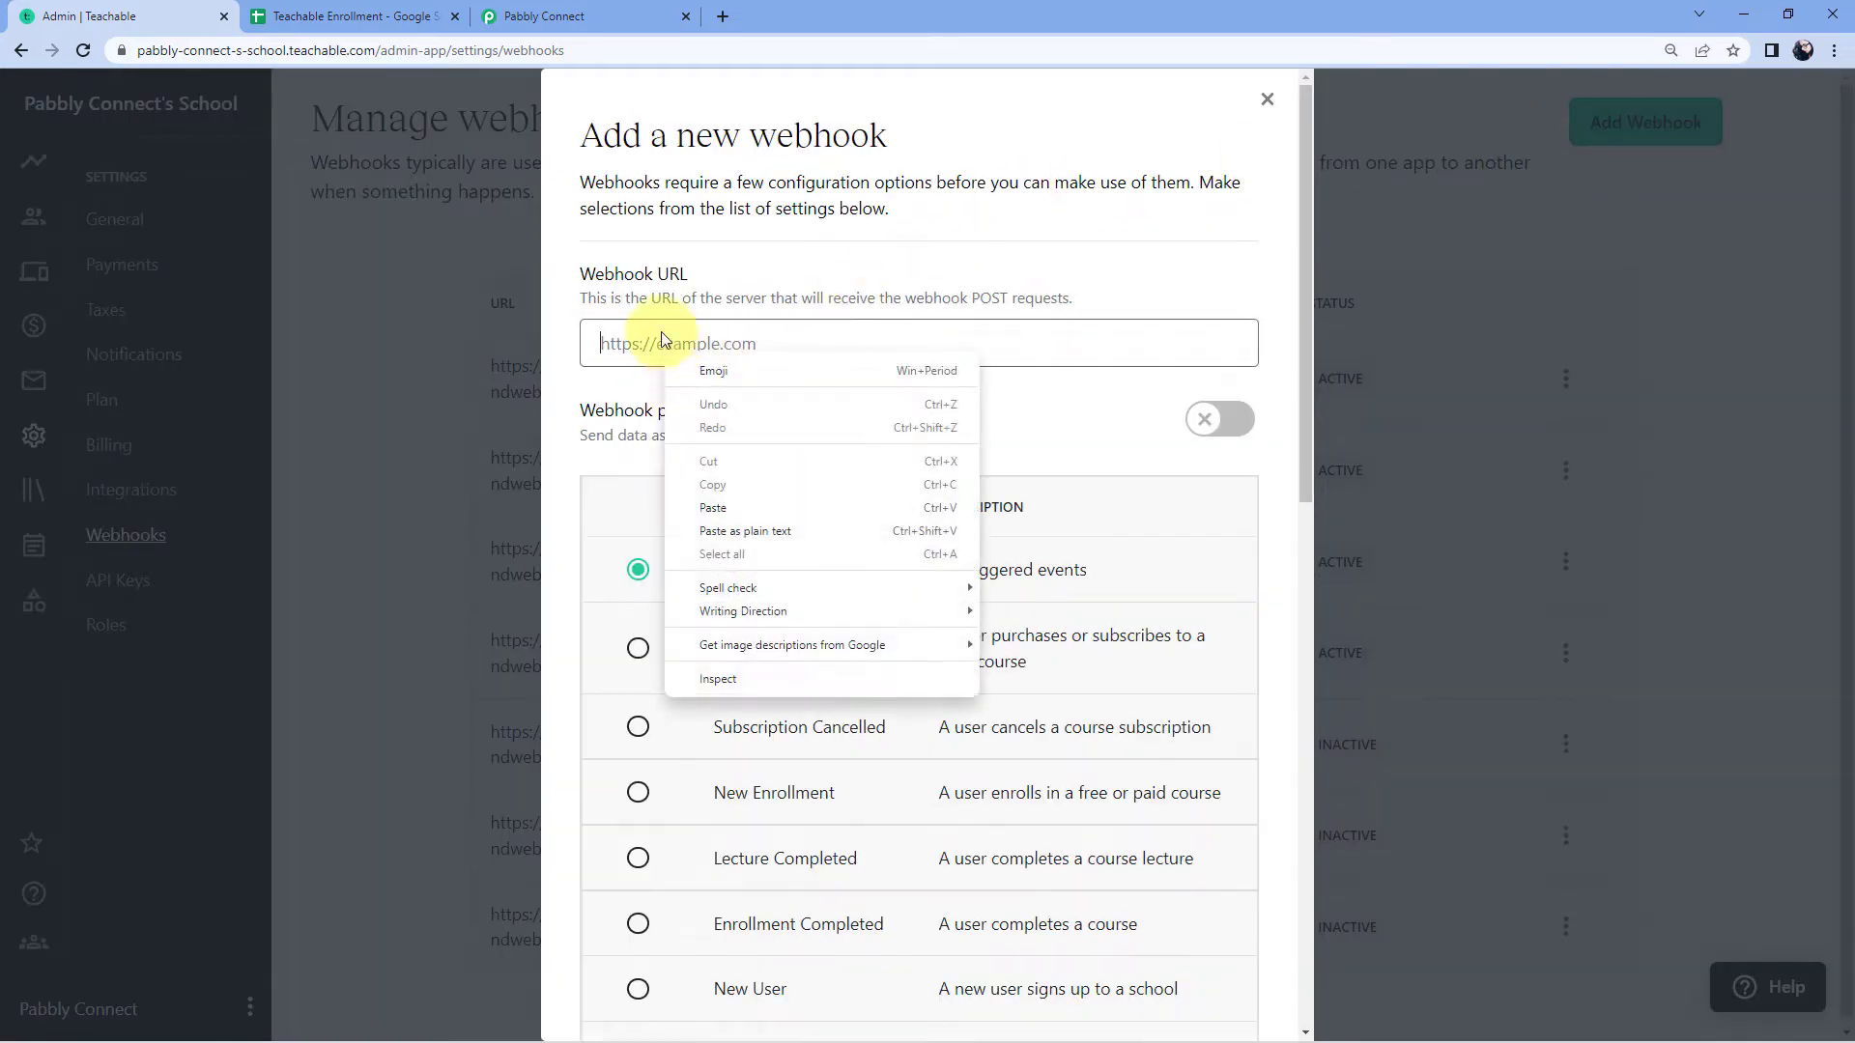
{"action": "left_click", "coordinate": [730, 507]}
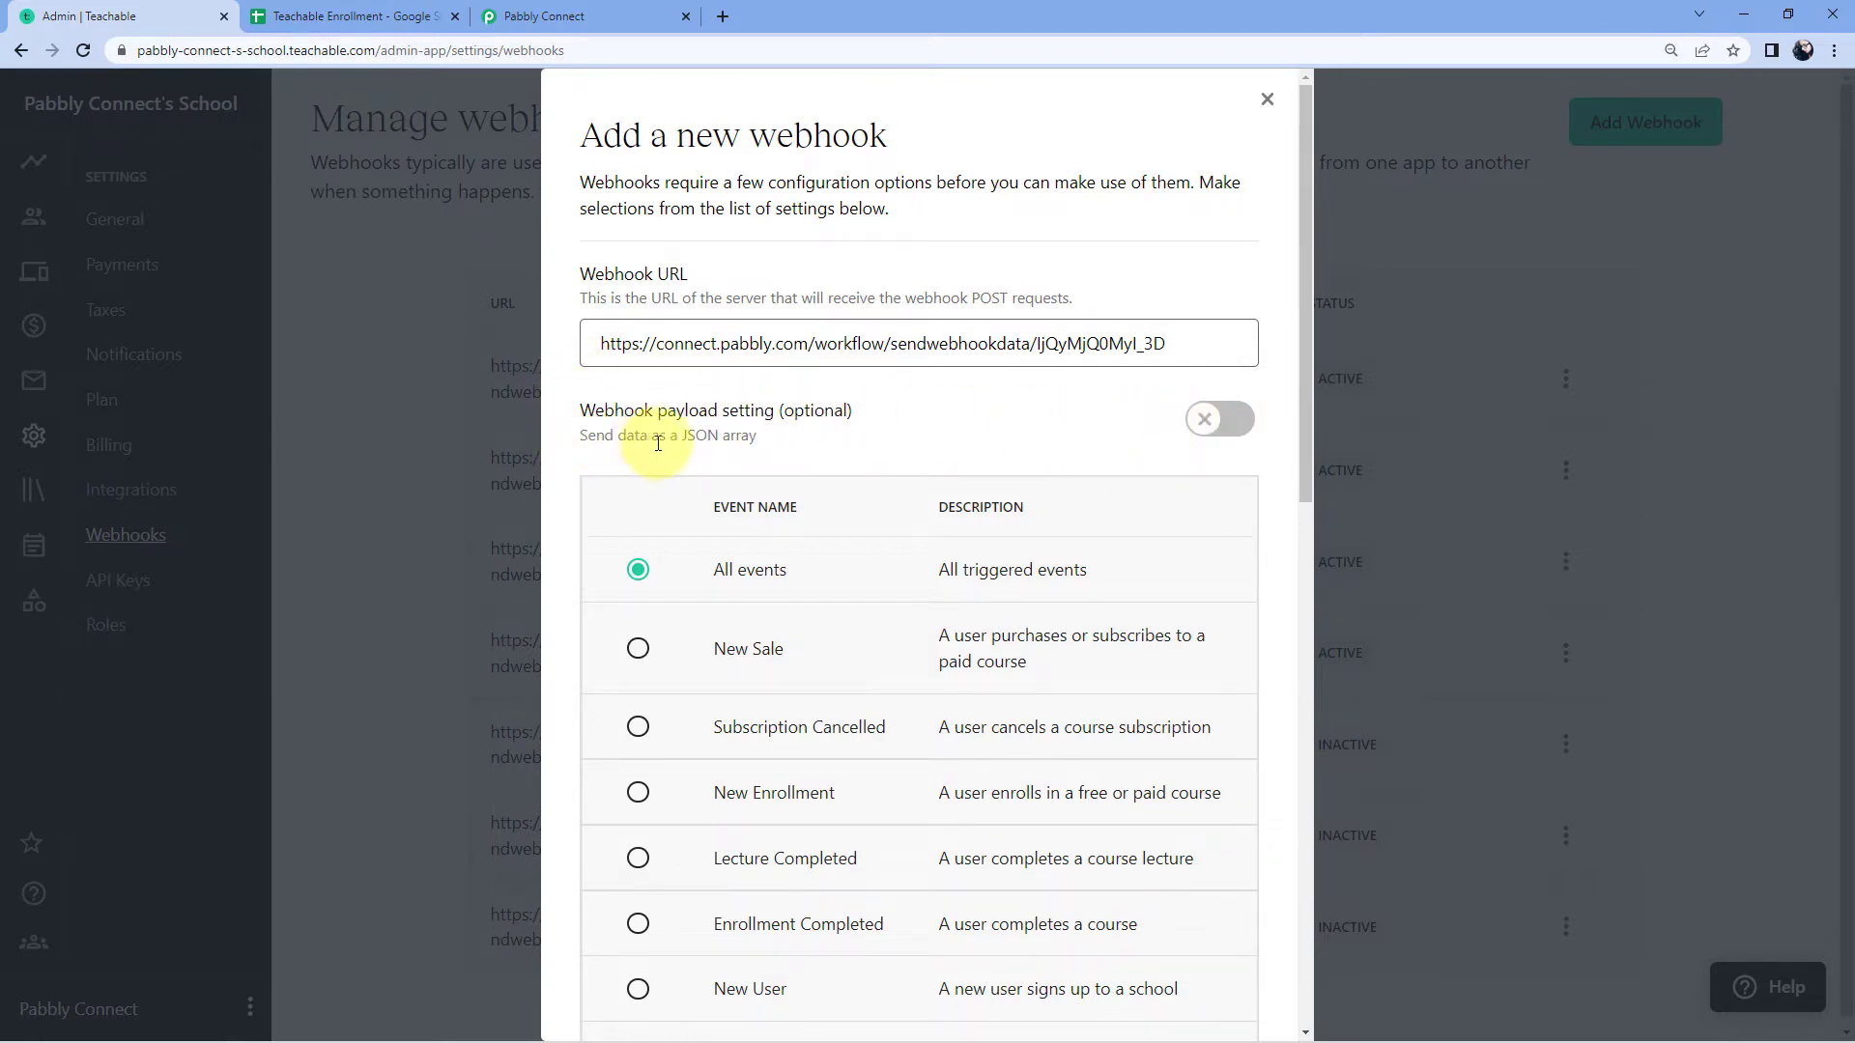
Step: Enable the JSON array payload and limit the webhook to New Enrollment events
{"action": "left_click", "coordinate": [1222, 422]}
{"action": "scroll", "coordinate": [1003, 396], "scroll_direction": "down", "scroll_amount": 1}
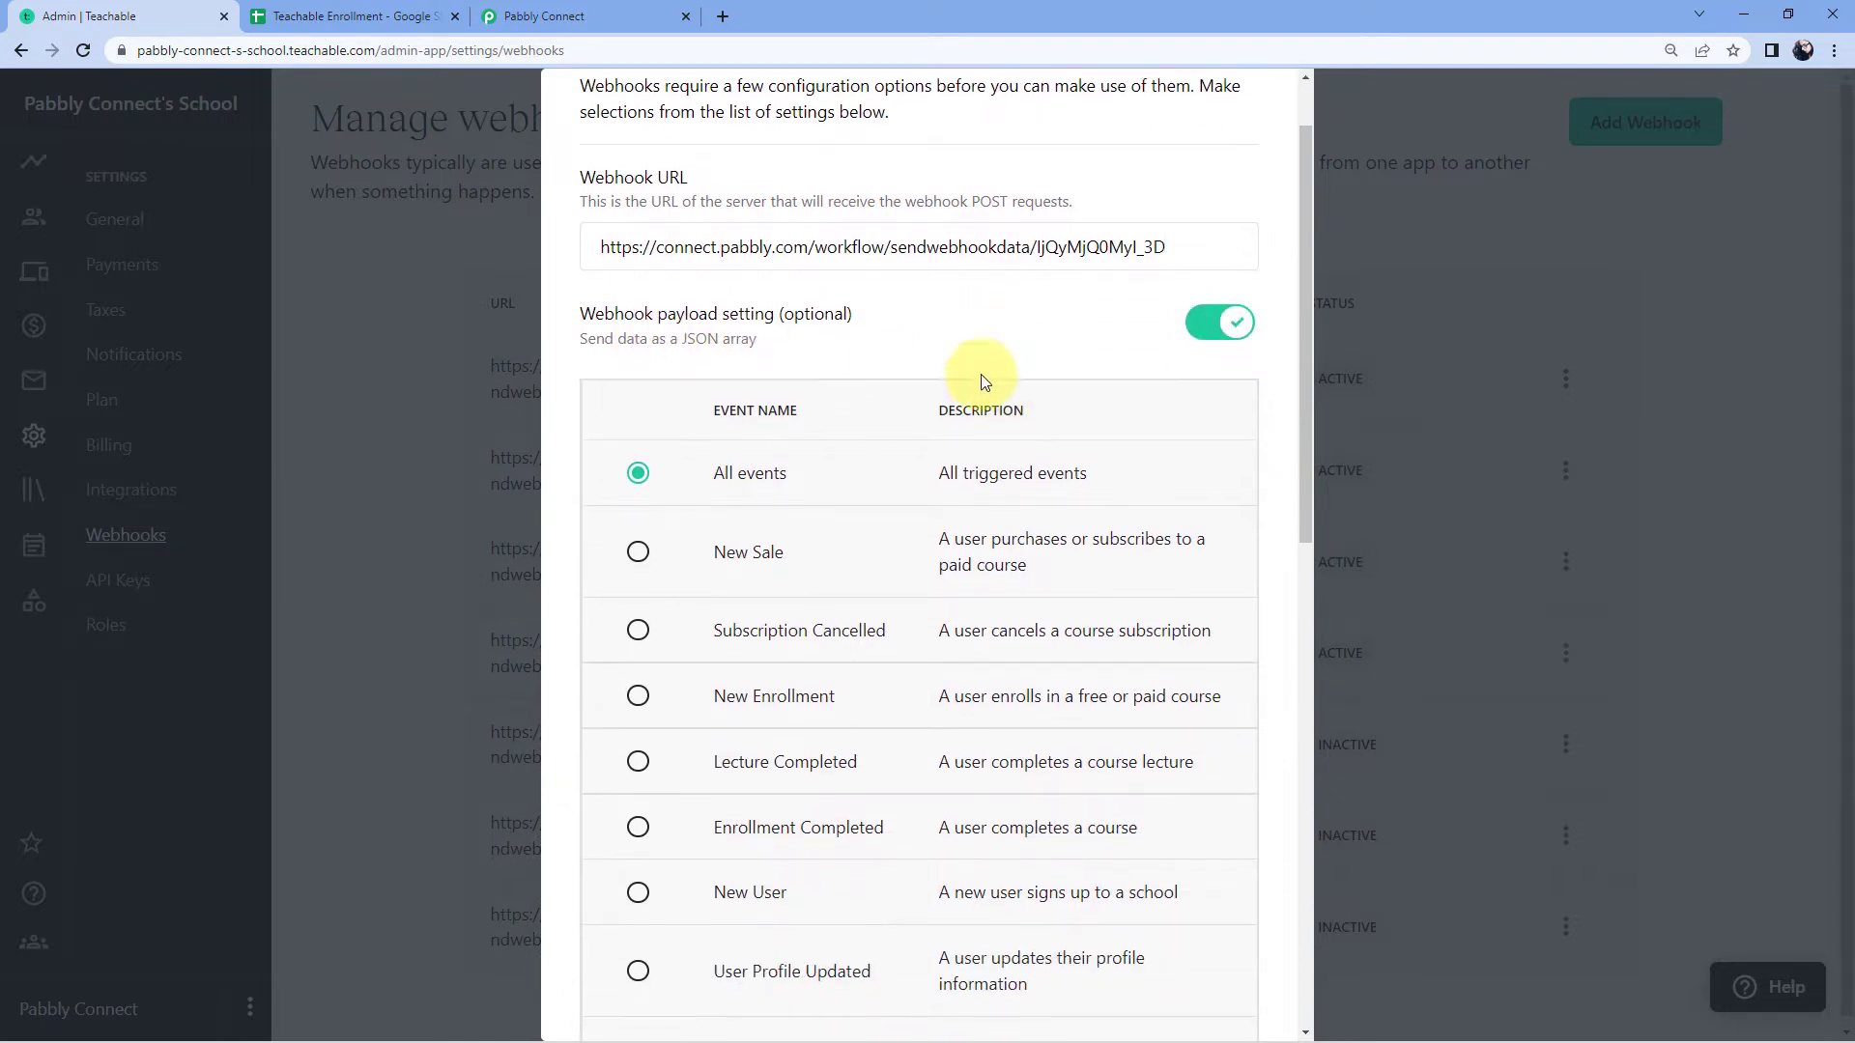
{"action": "scroll", "coordinate": [911, 318], "scroll_direction": "down", "scroll_amount": 2}
{"action": "scroll", "coordinate": [920, 323], "scroll_direction": "down", "scroll_amount": 2}
{"action": "scroll", "coordinate": [931, 340], "scroll_direction": "down", "scroll_amount": 1}
{"action": "scroll", "coordinate": [927, 340], "scroll_direction": "up", "scroll_amount": 3}
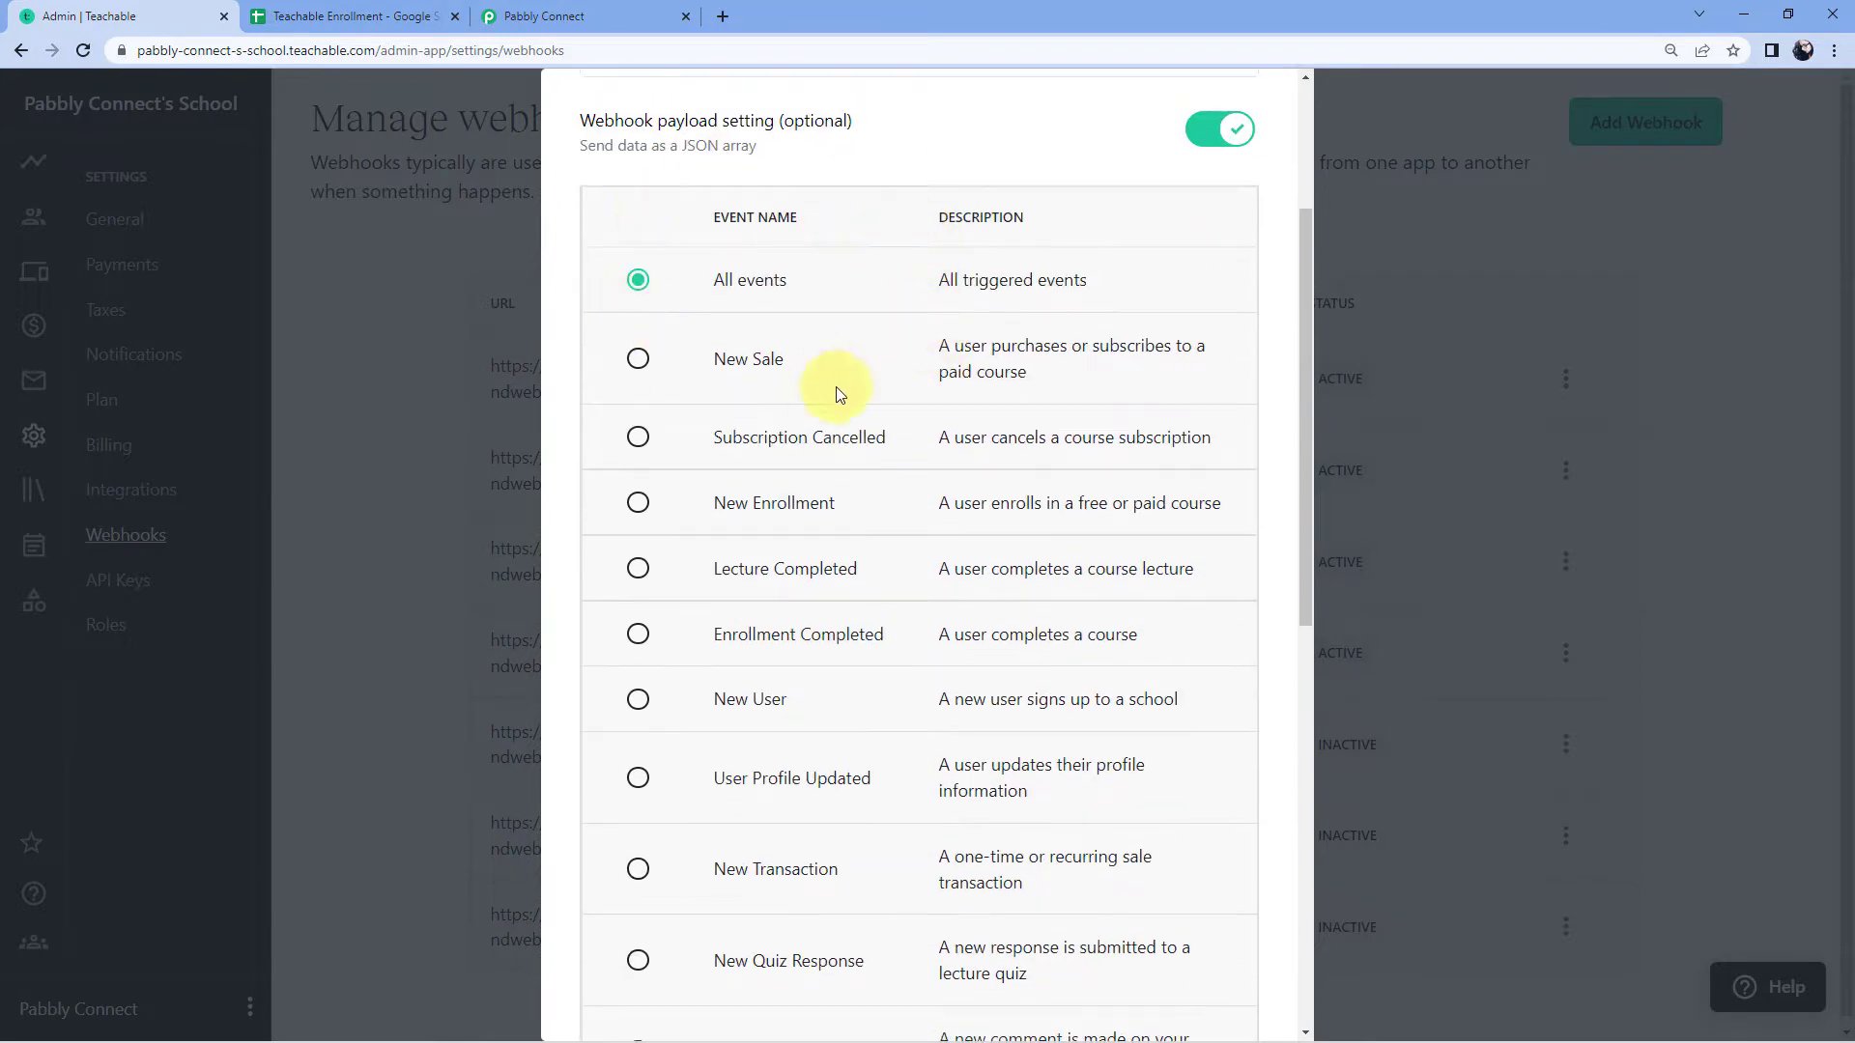
{"action": "left_click", "coordinate": [639, 504]}
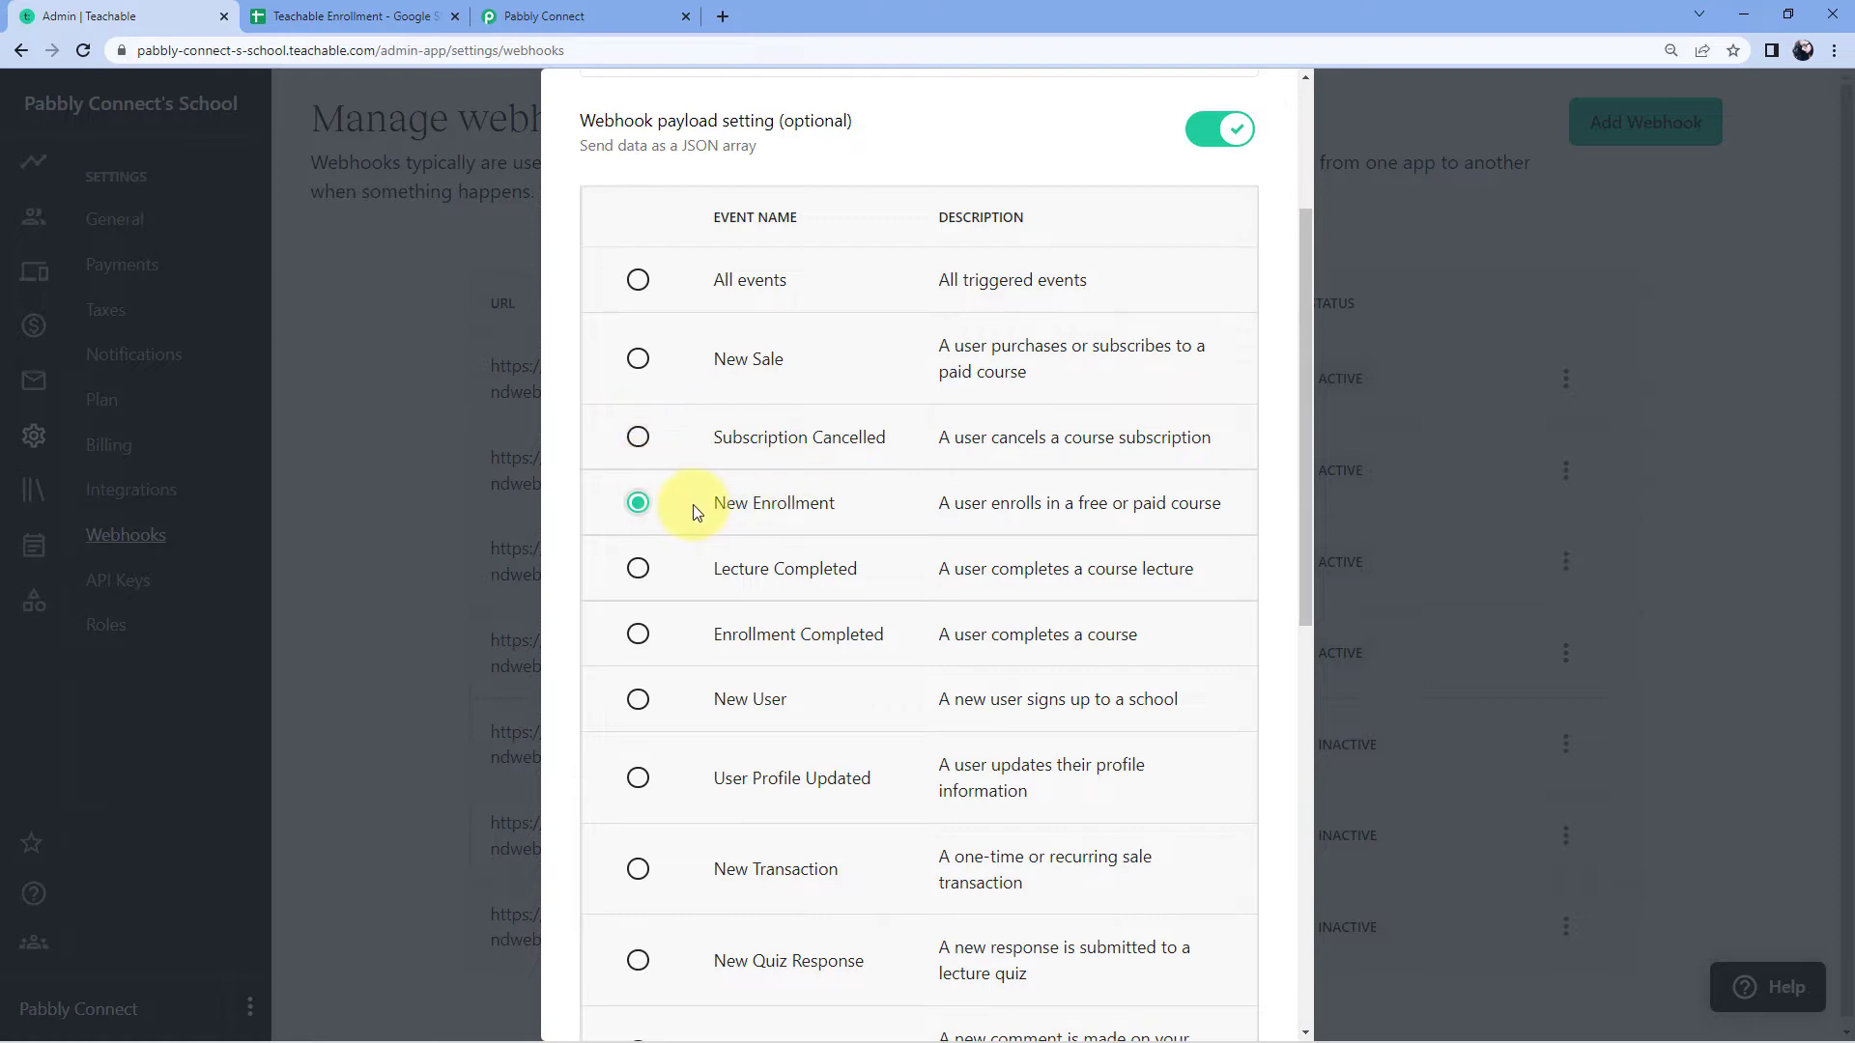
Step: Check the Pabbly setup instructions, then save the new Teachable webhook
{"action": "left_click", "coordinate": [580, 16]}
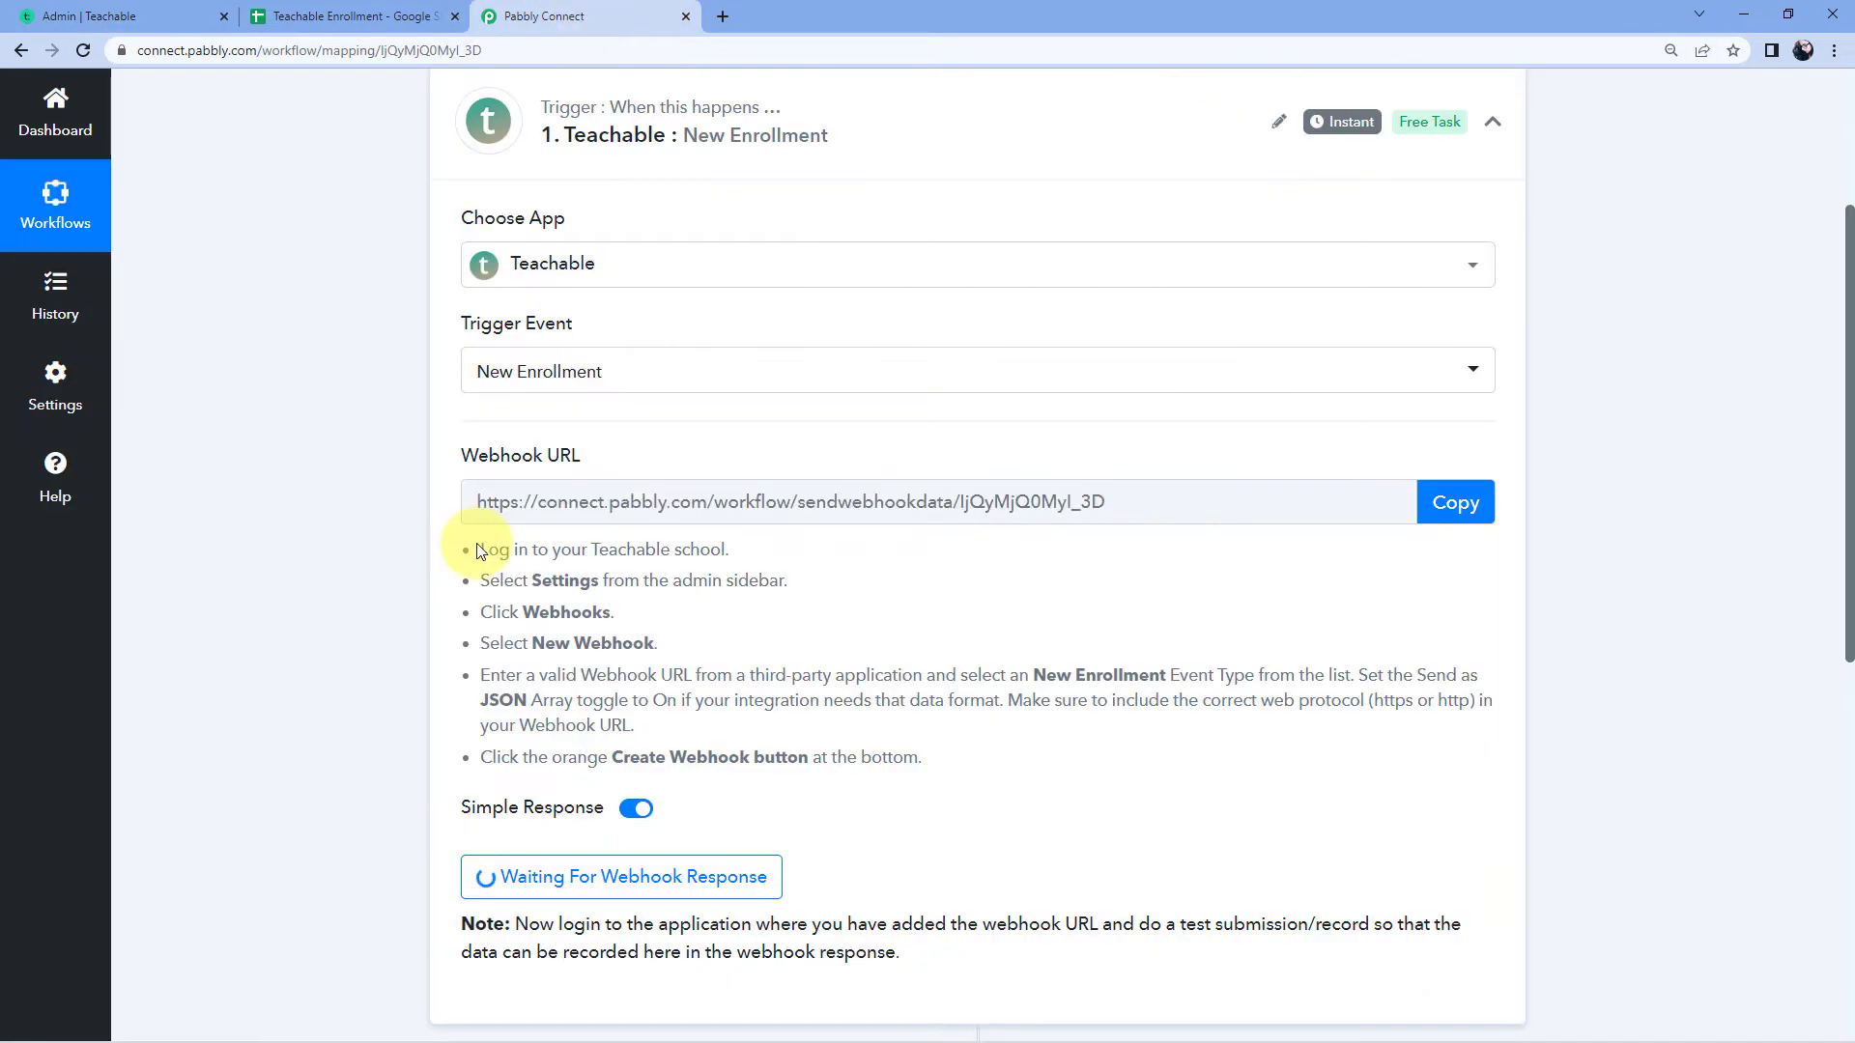
{"action": "left_click_drag", "start_coordinate": [476, 550], "coordinate": [935, 768]}
{"action": "left_click", "coordinate": [935, 763]}
{"action": "left_click", "coordinate": [193, 16]}
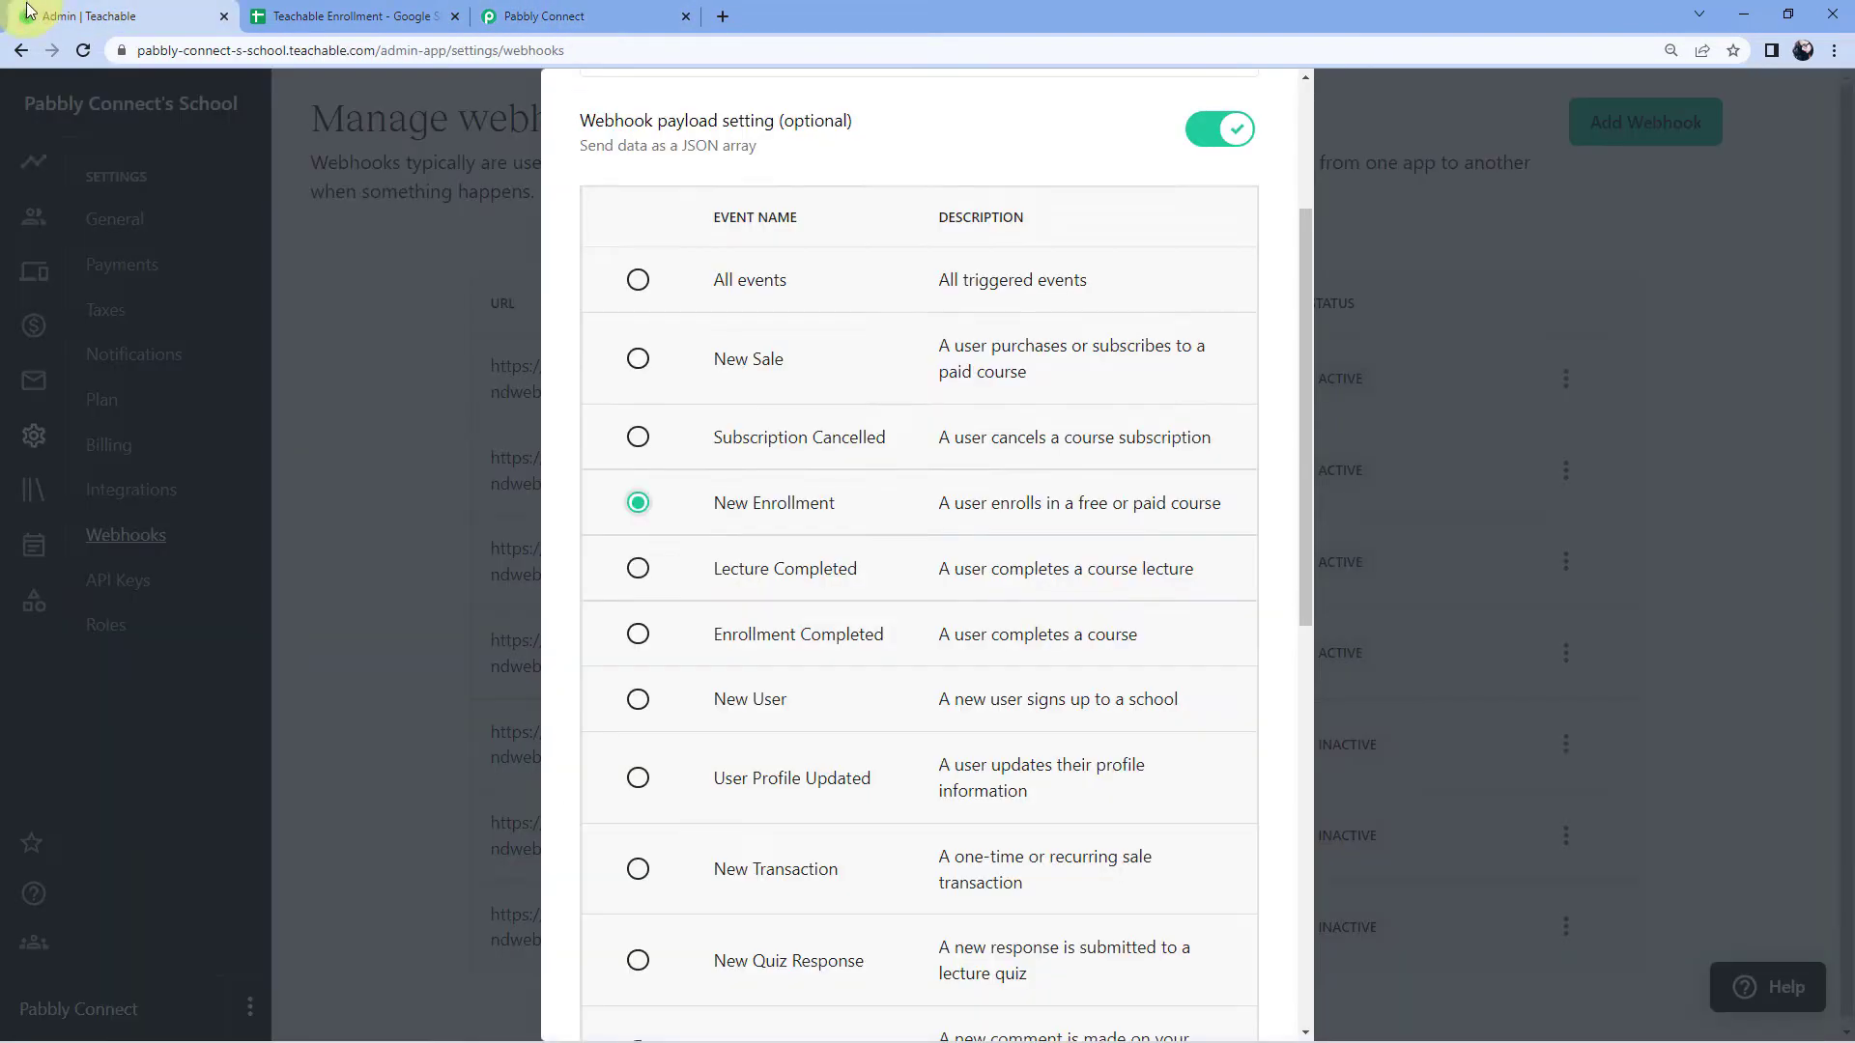
{"action": "scroll", "coordinate": [1039, 466], "scroll_direction": "down", "scroll_amount": 7}
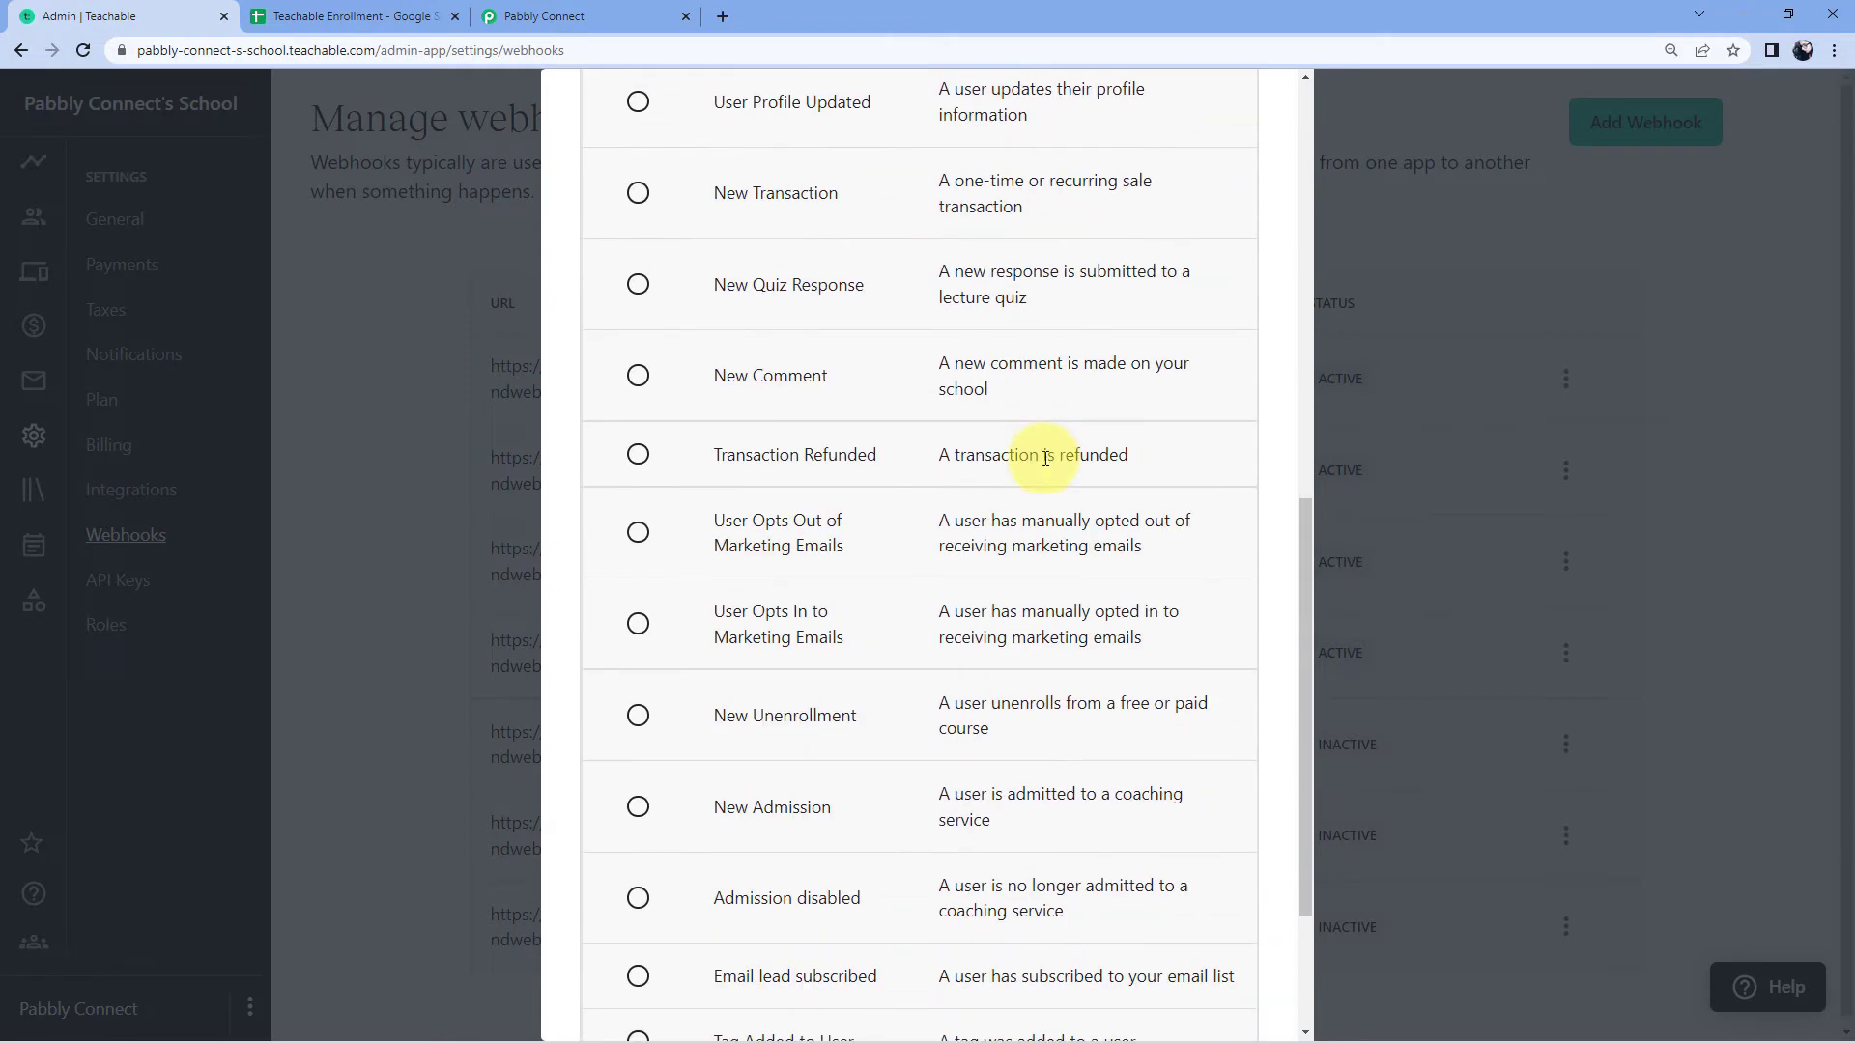
{"action": "scroll", "coordinate": [1048, 465], "scroll_direction": "down", "scroll_amount": 3}
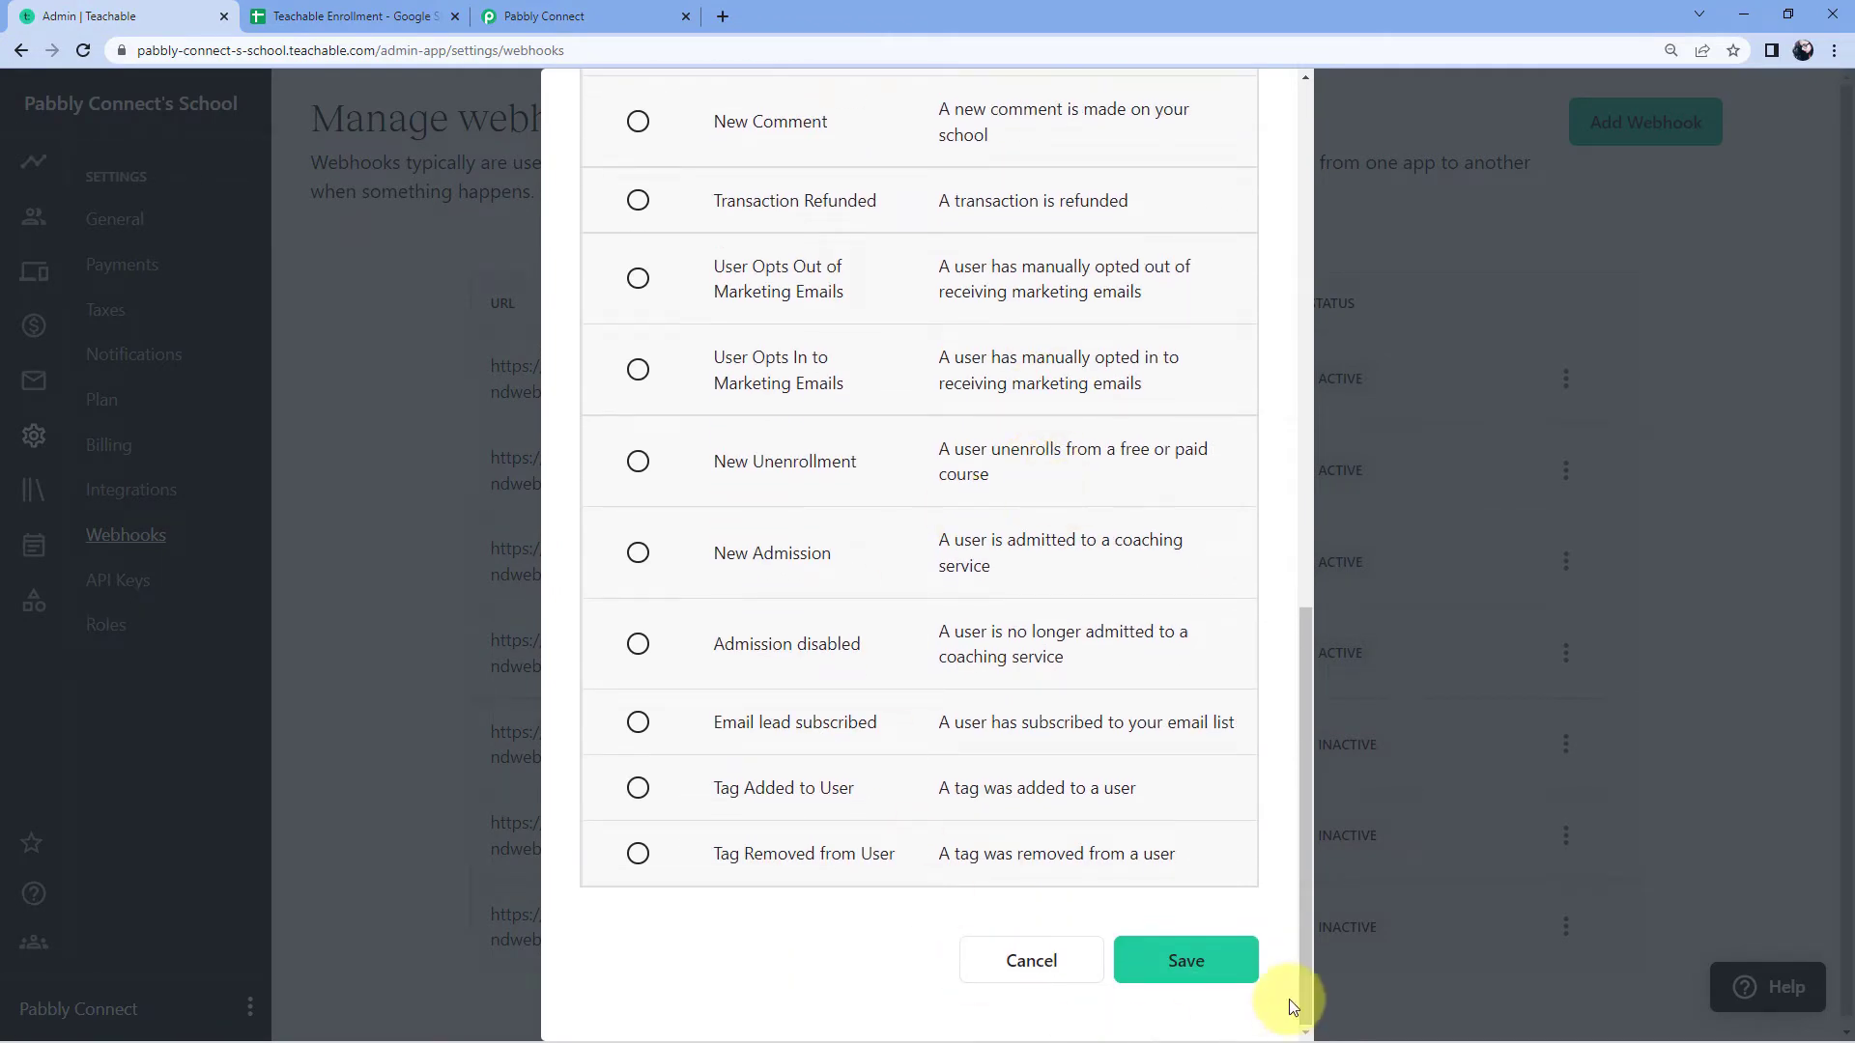
{"action": "left_click", "coordinate": [1196, 966]}
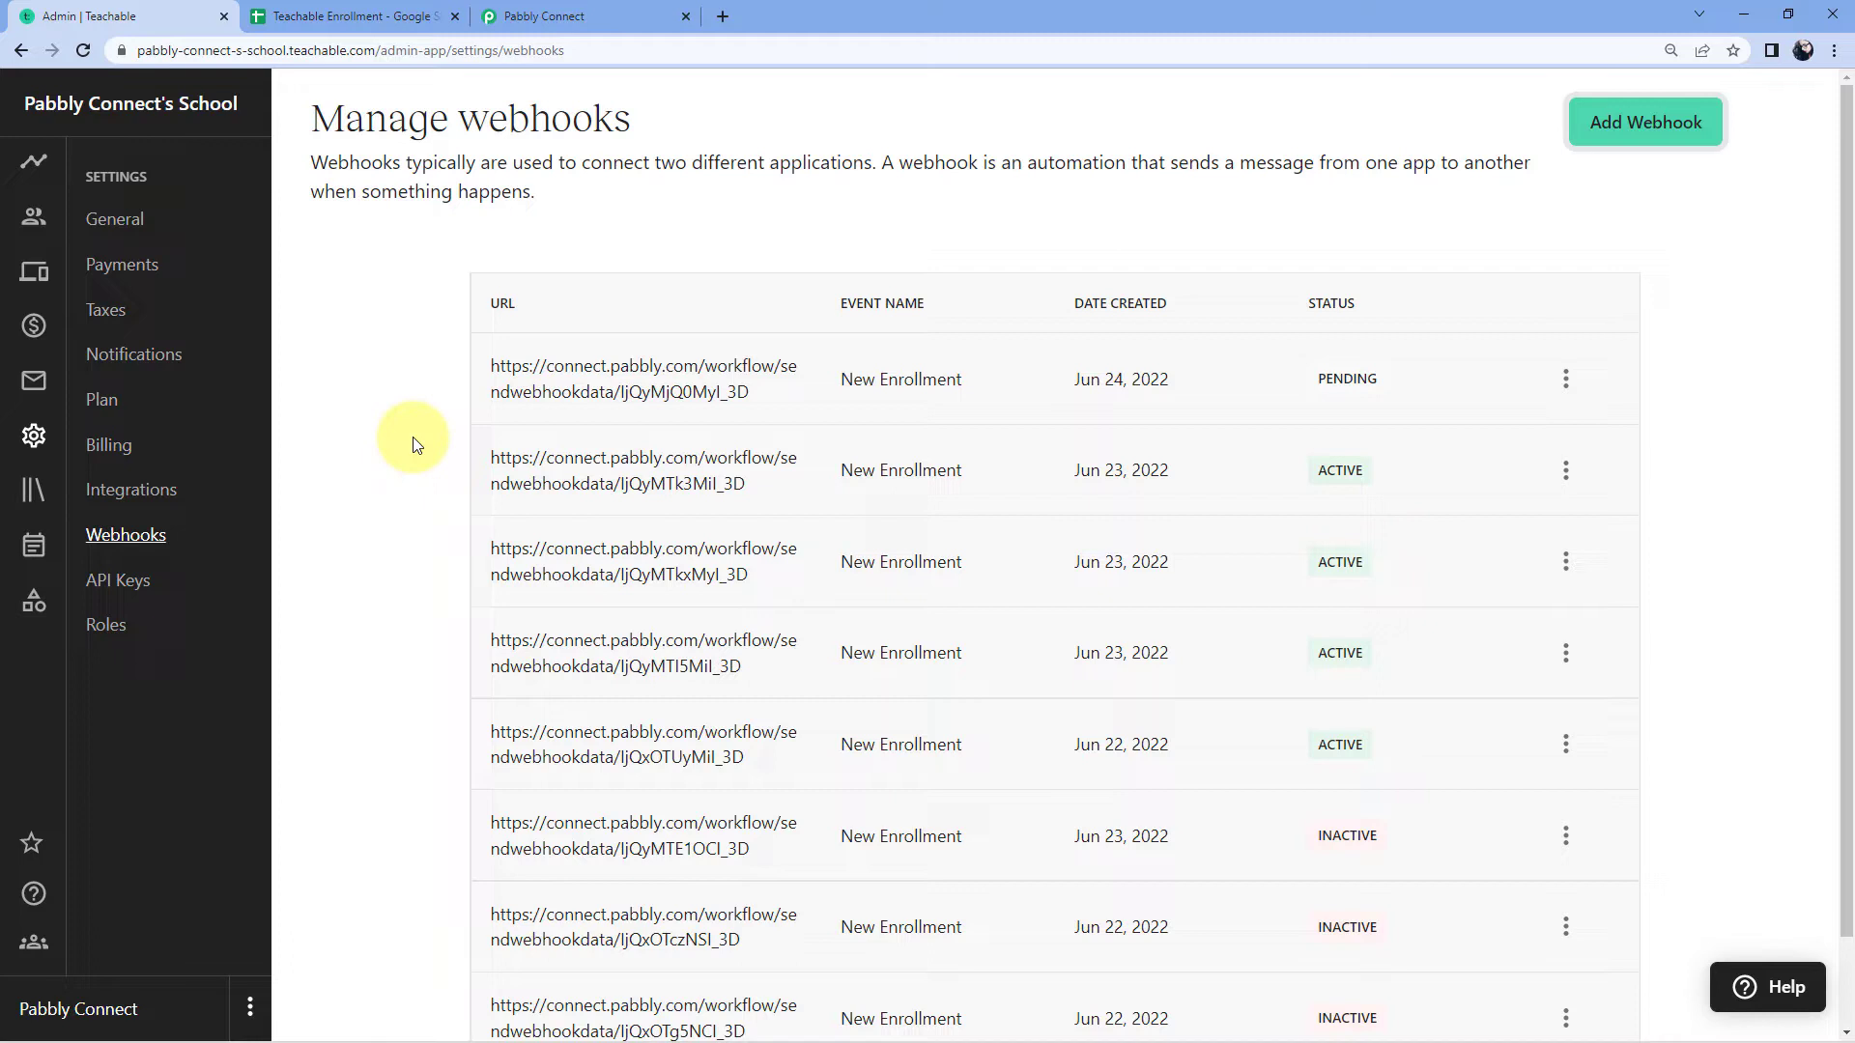
Step: Open the PHP course's list of 12 students and bring up the Add Students form
{"action": "left_click", "coordinate": [546, 15]}
{"action": "scroll", "coordinate": [798, 606], "scroll_direction": "down", "scroll_amount": 2}
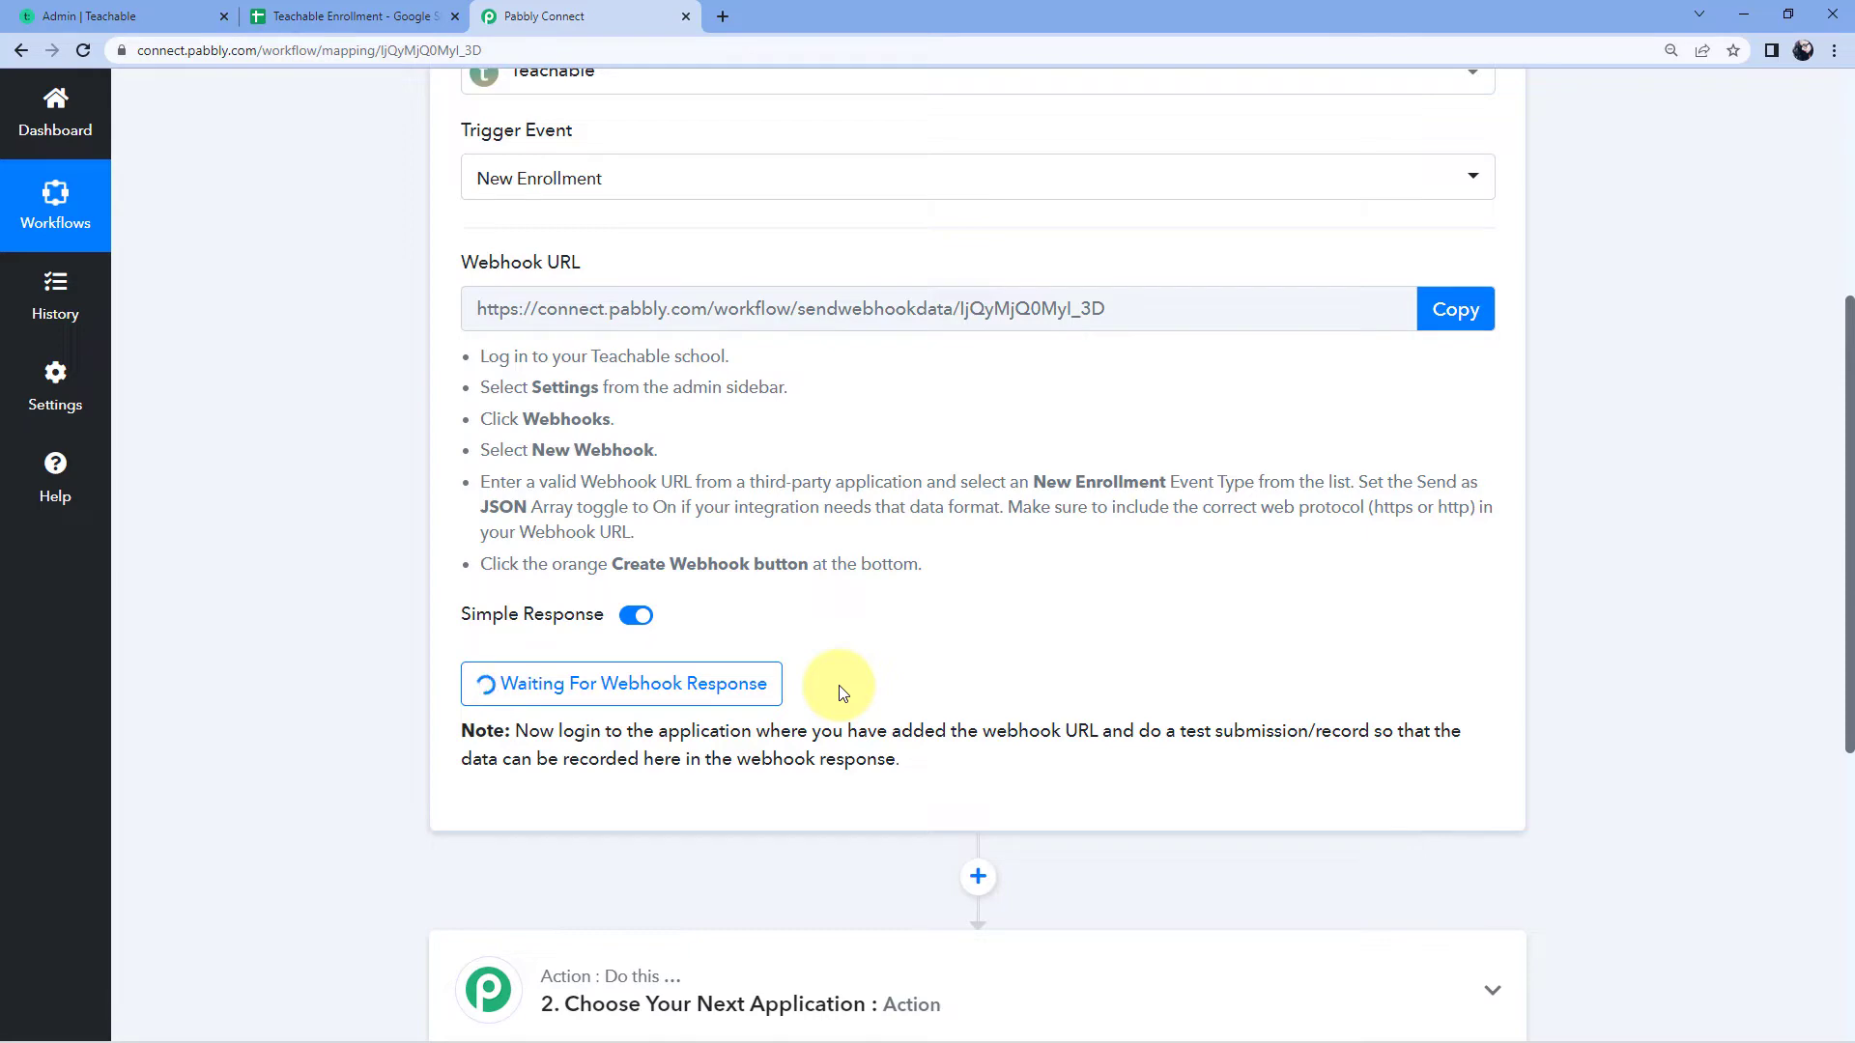
{"action": "left_click", "coordinate": [145, 14]}
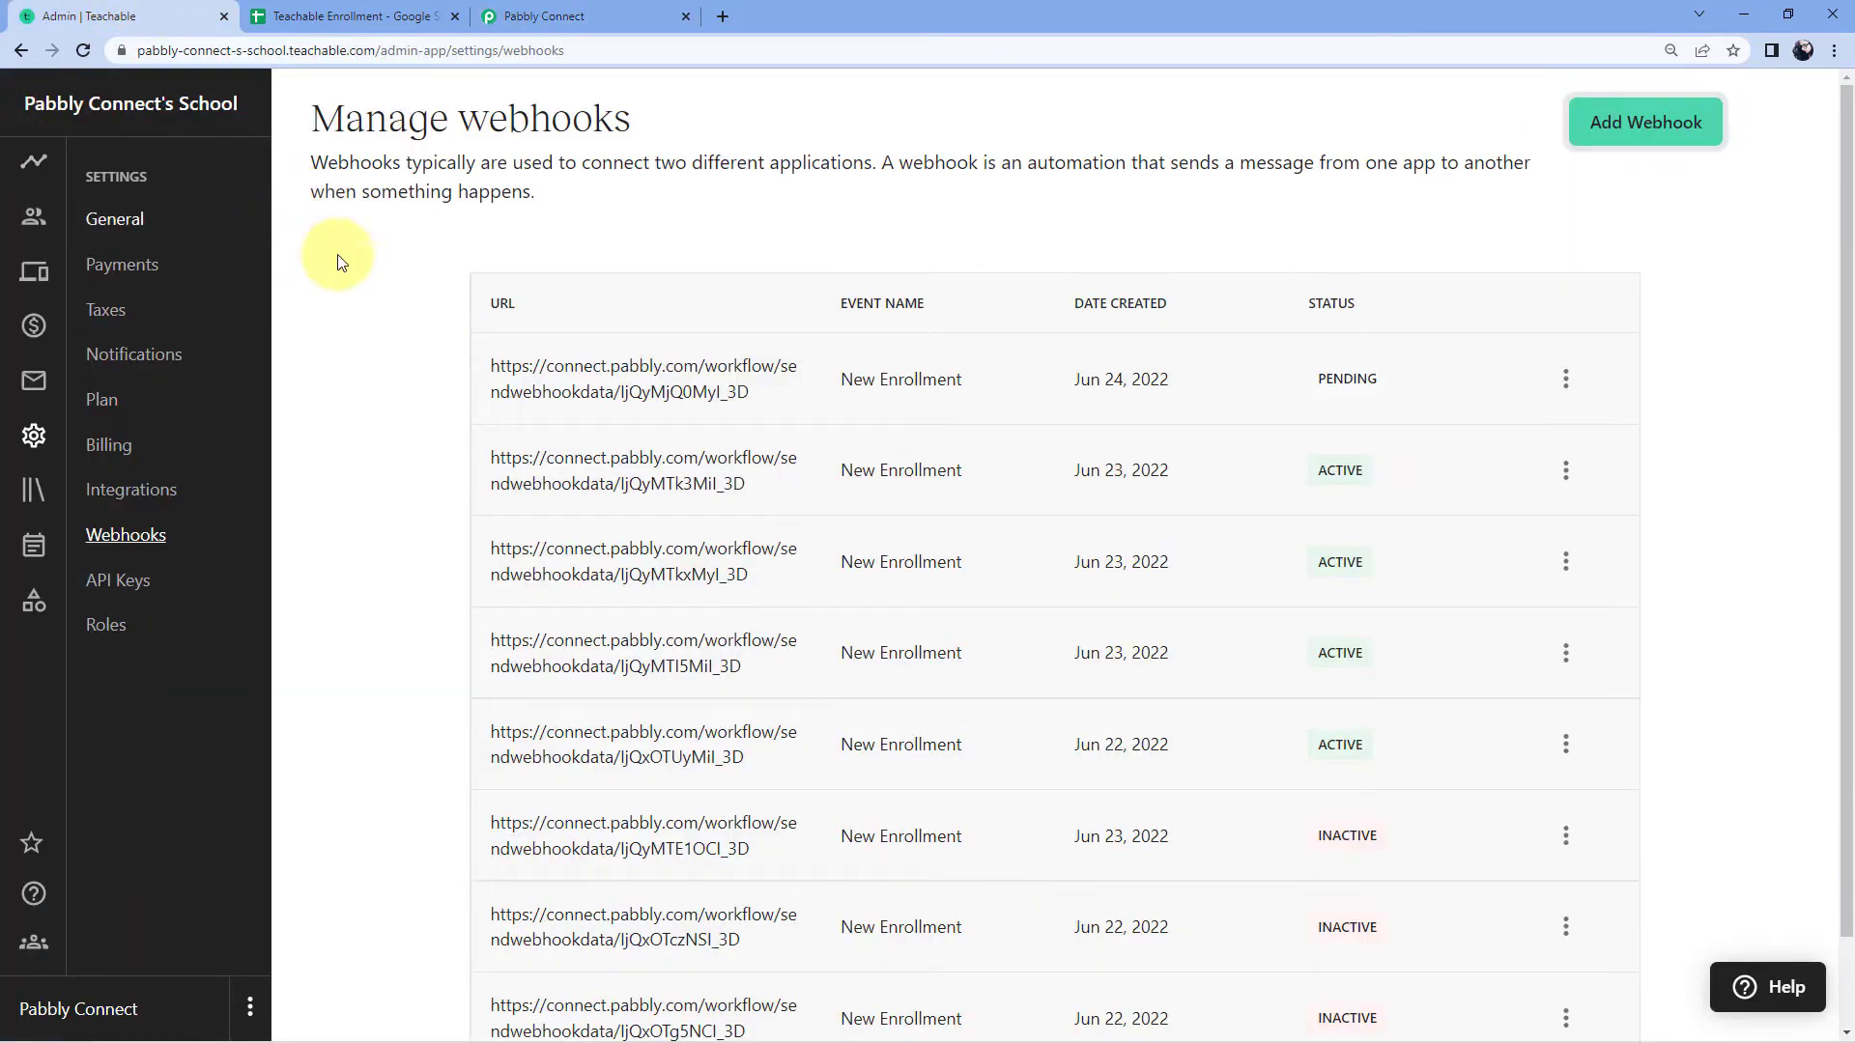
{"action": "left_click", "coordinate": [35, 495]}
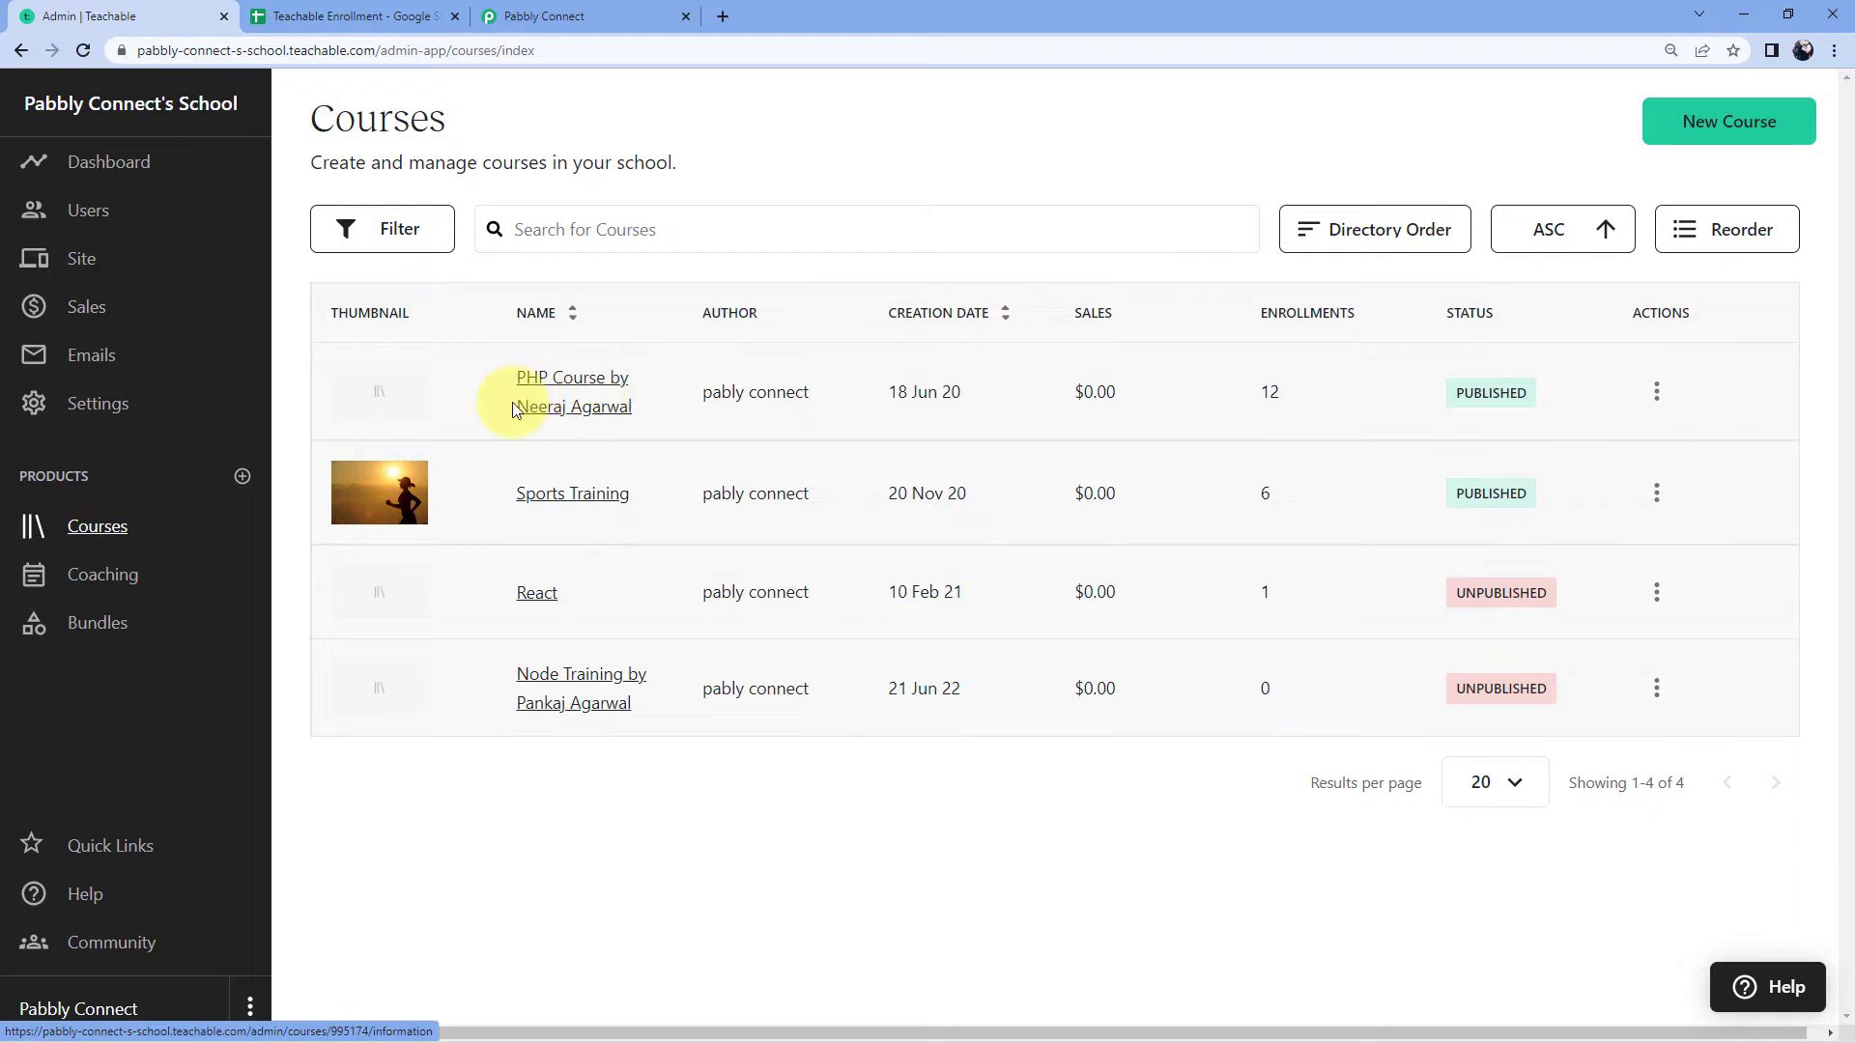
{"action": "left_click", "coordinate": [568, 403]}
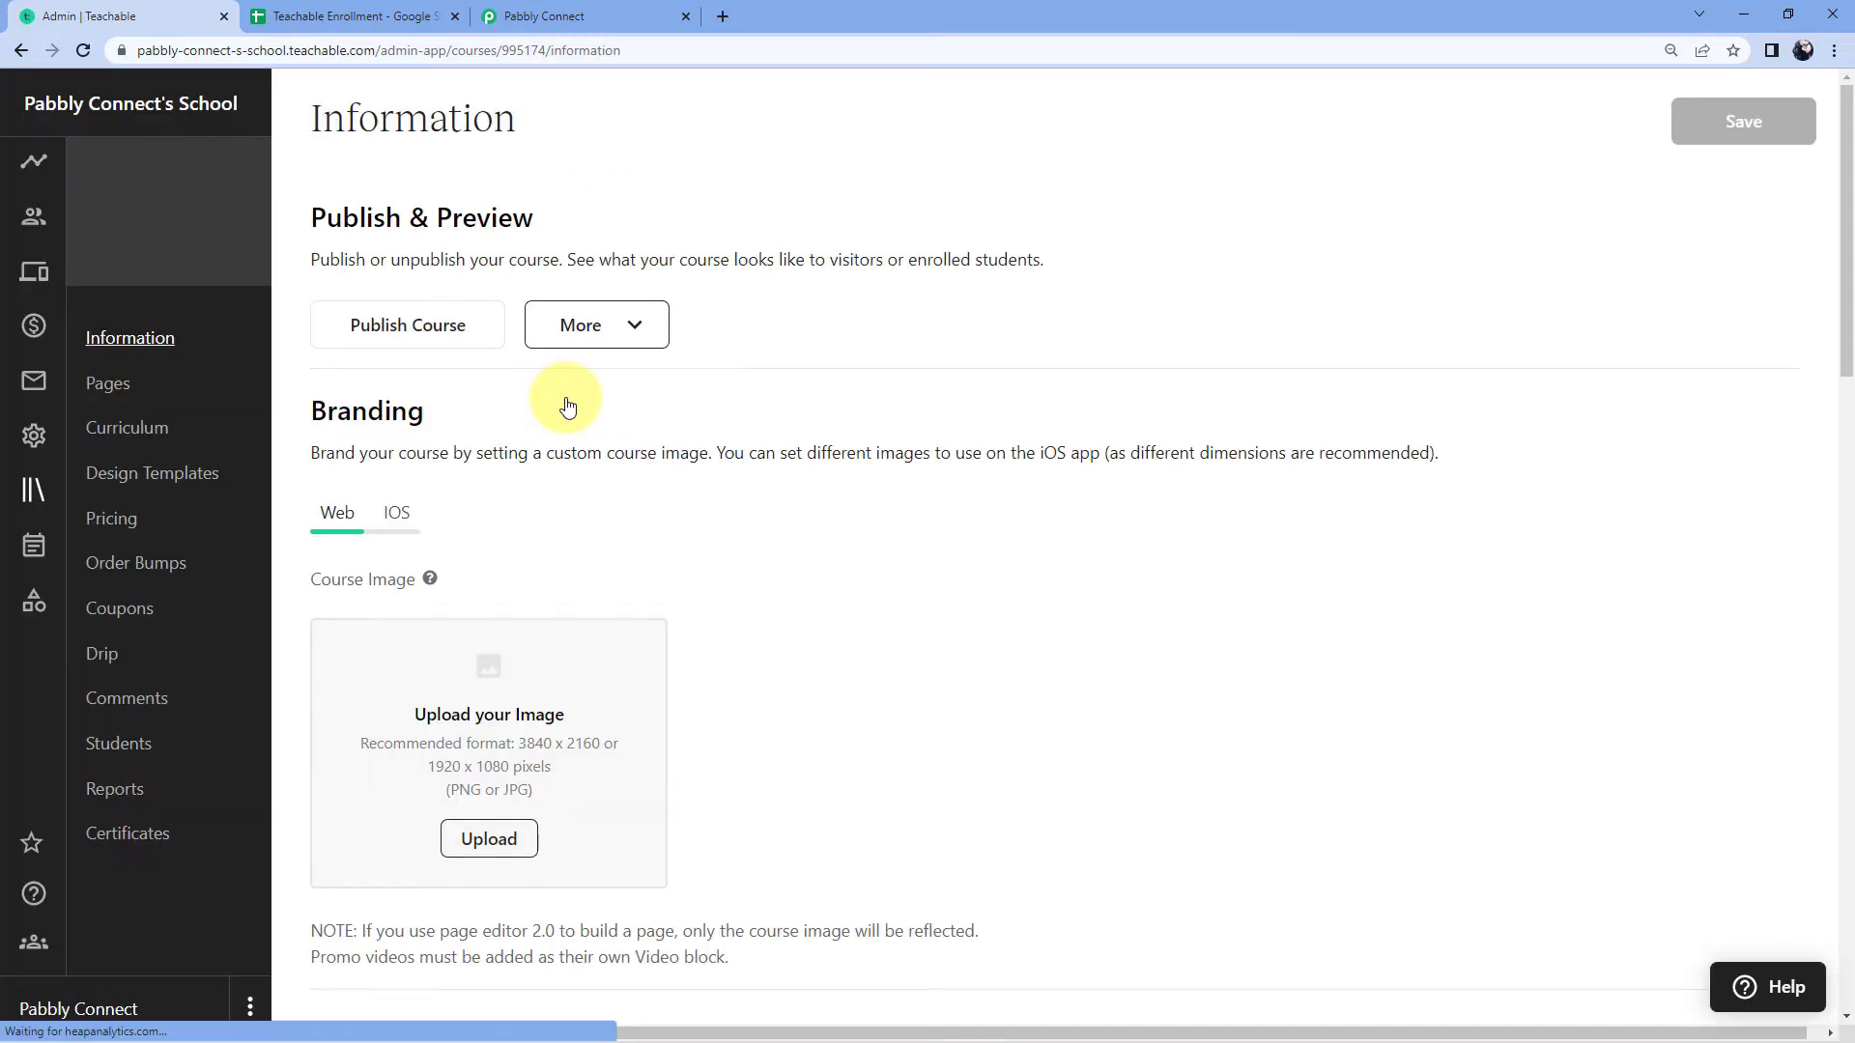
{"action": "left_click", "coordinate": [119, 746]}
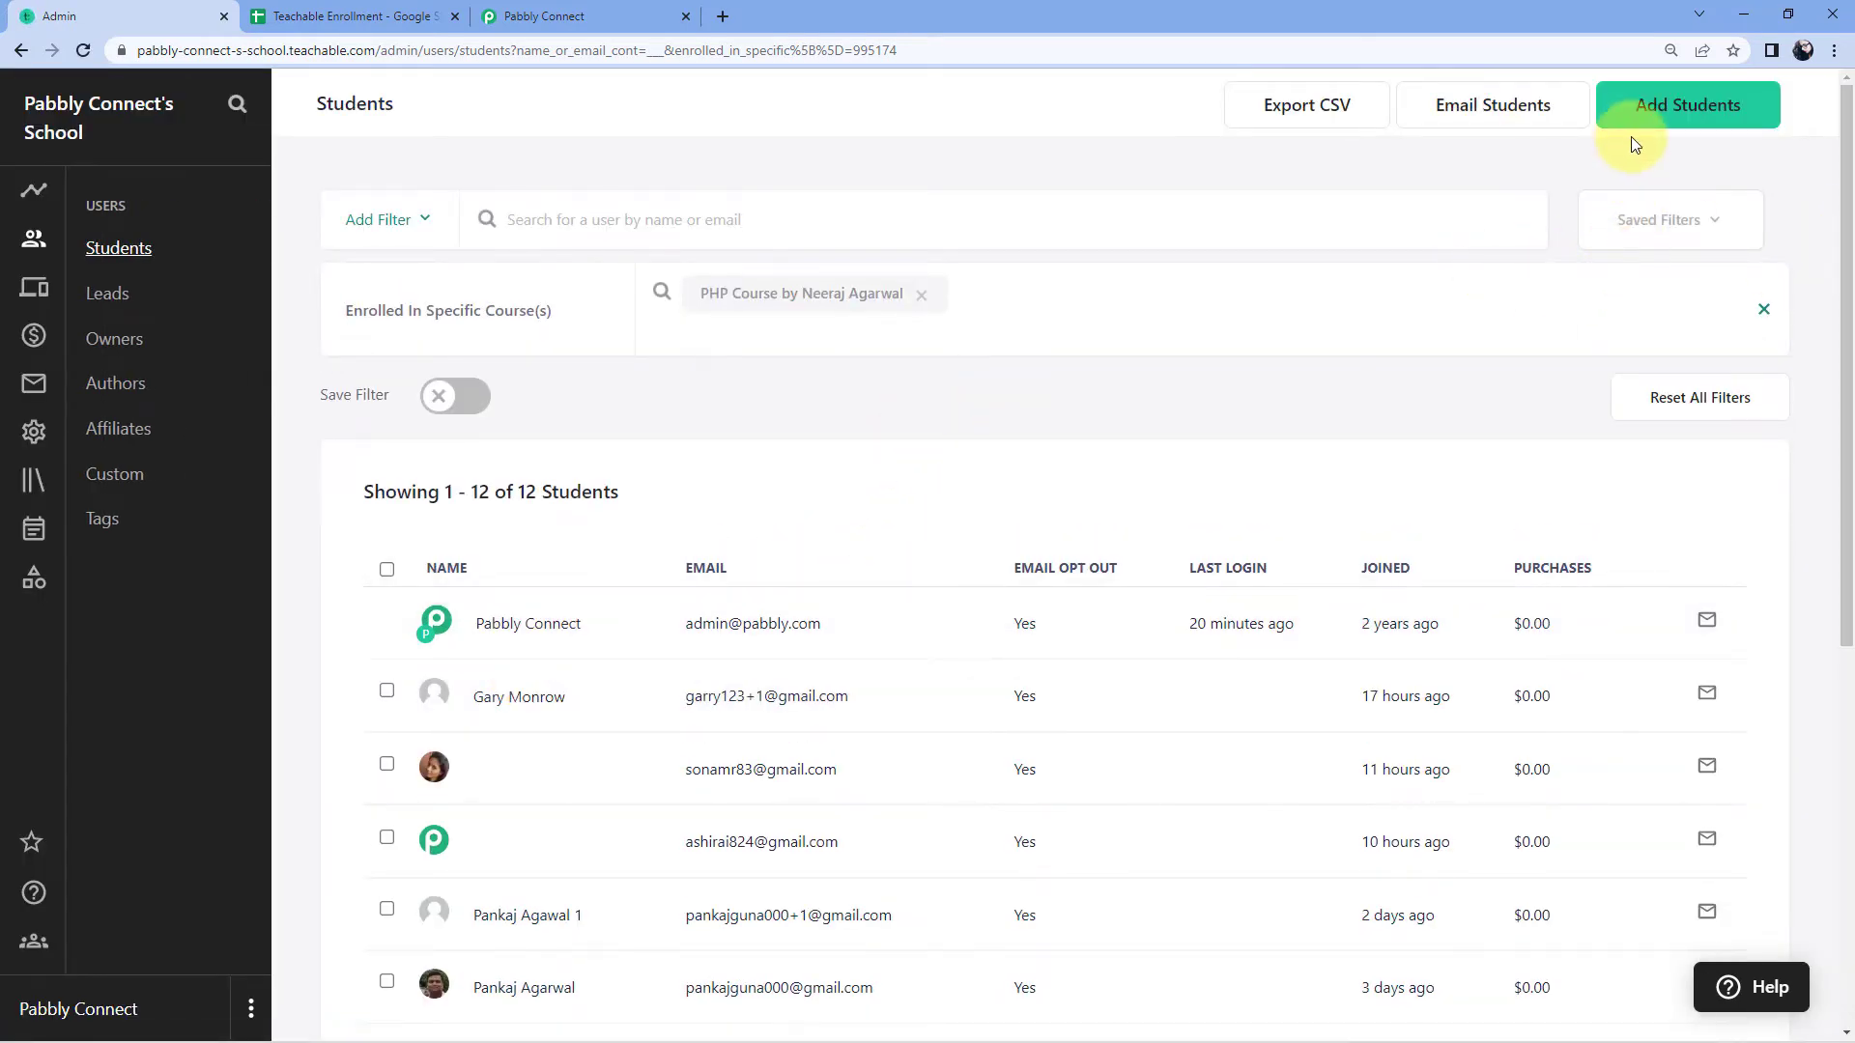
{"action": "left_click", "coordinate": [1723, 127]}
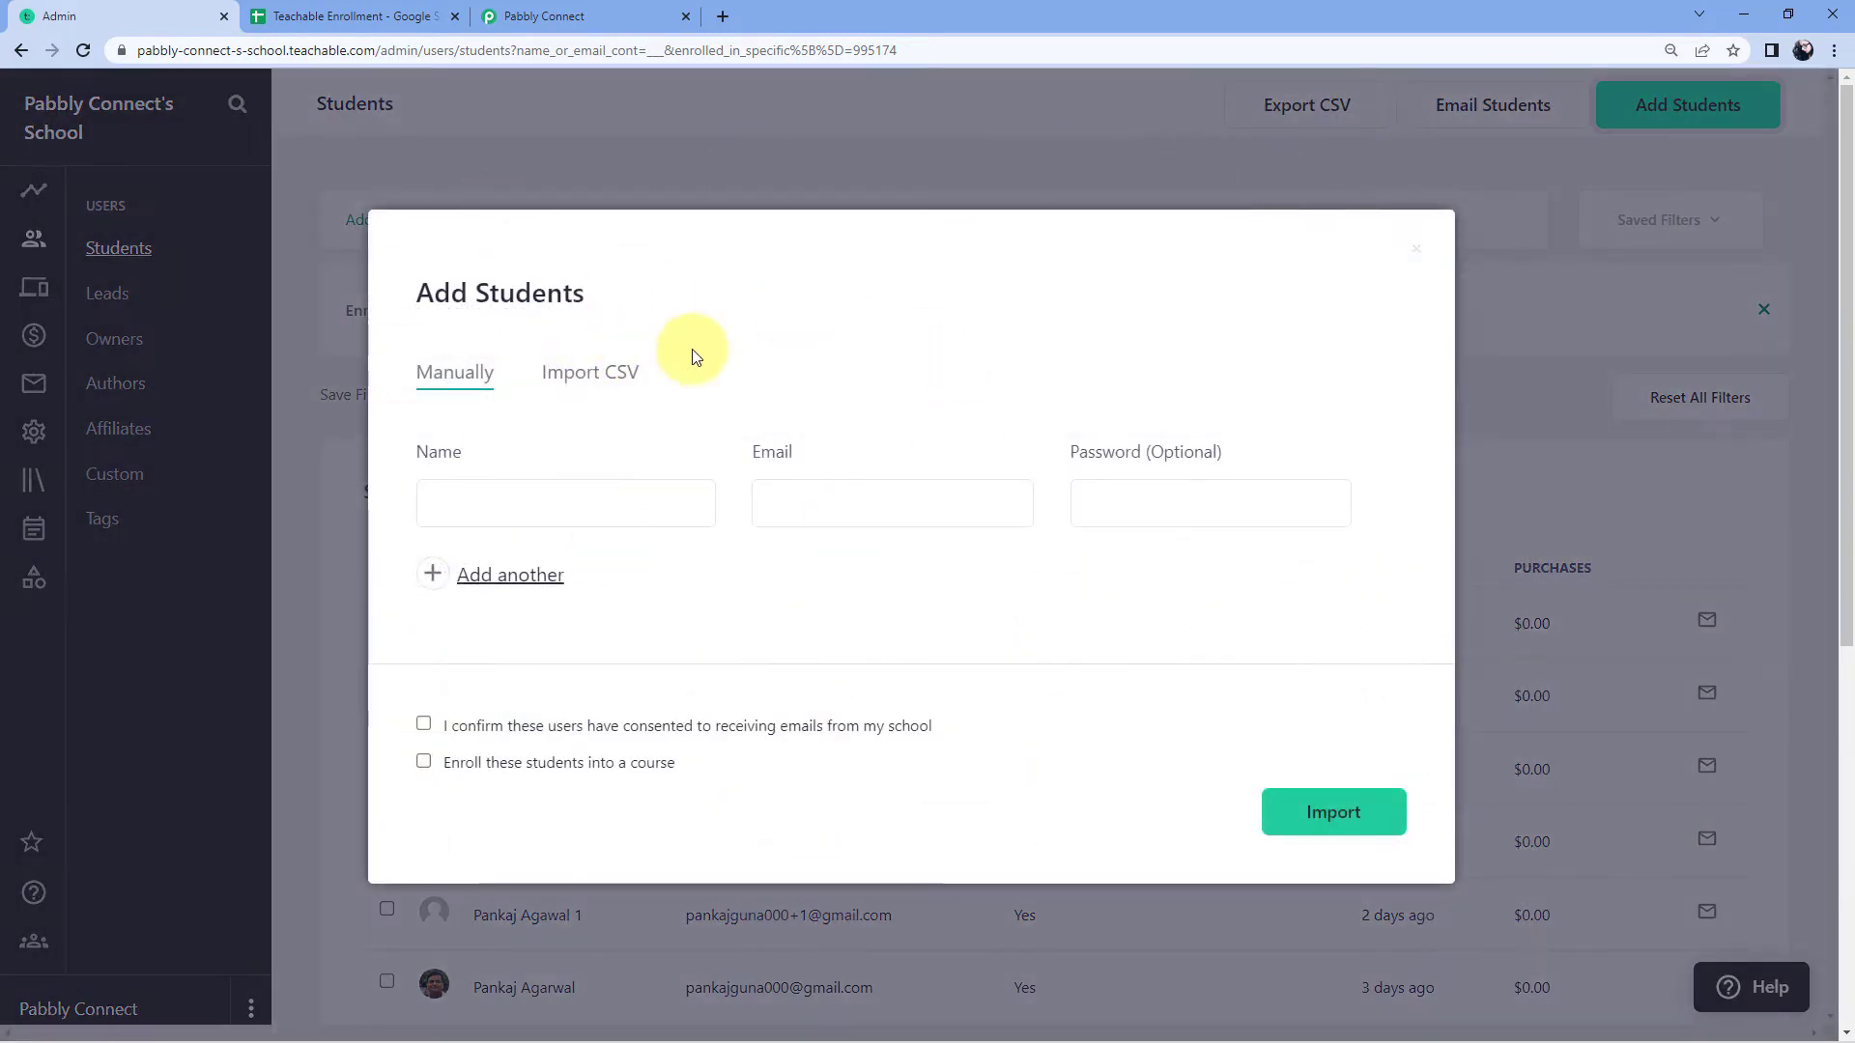
Step: Enter the new student's full name and email address in Add Students
{"action": "left_click", "coordinate": [511, 510]}
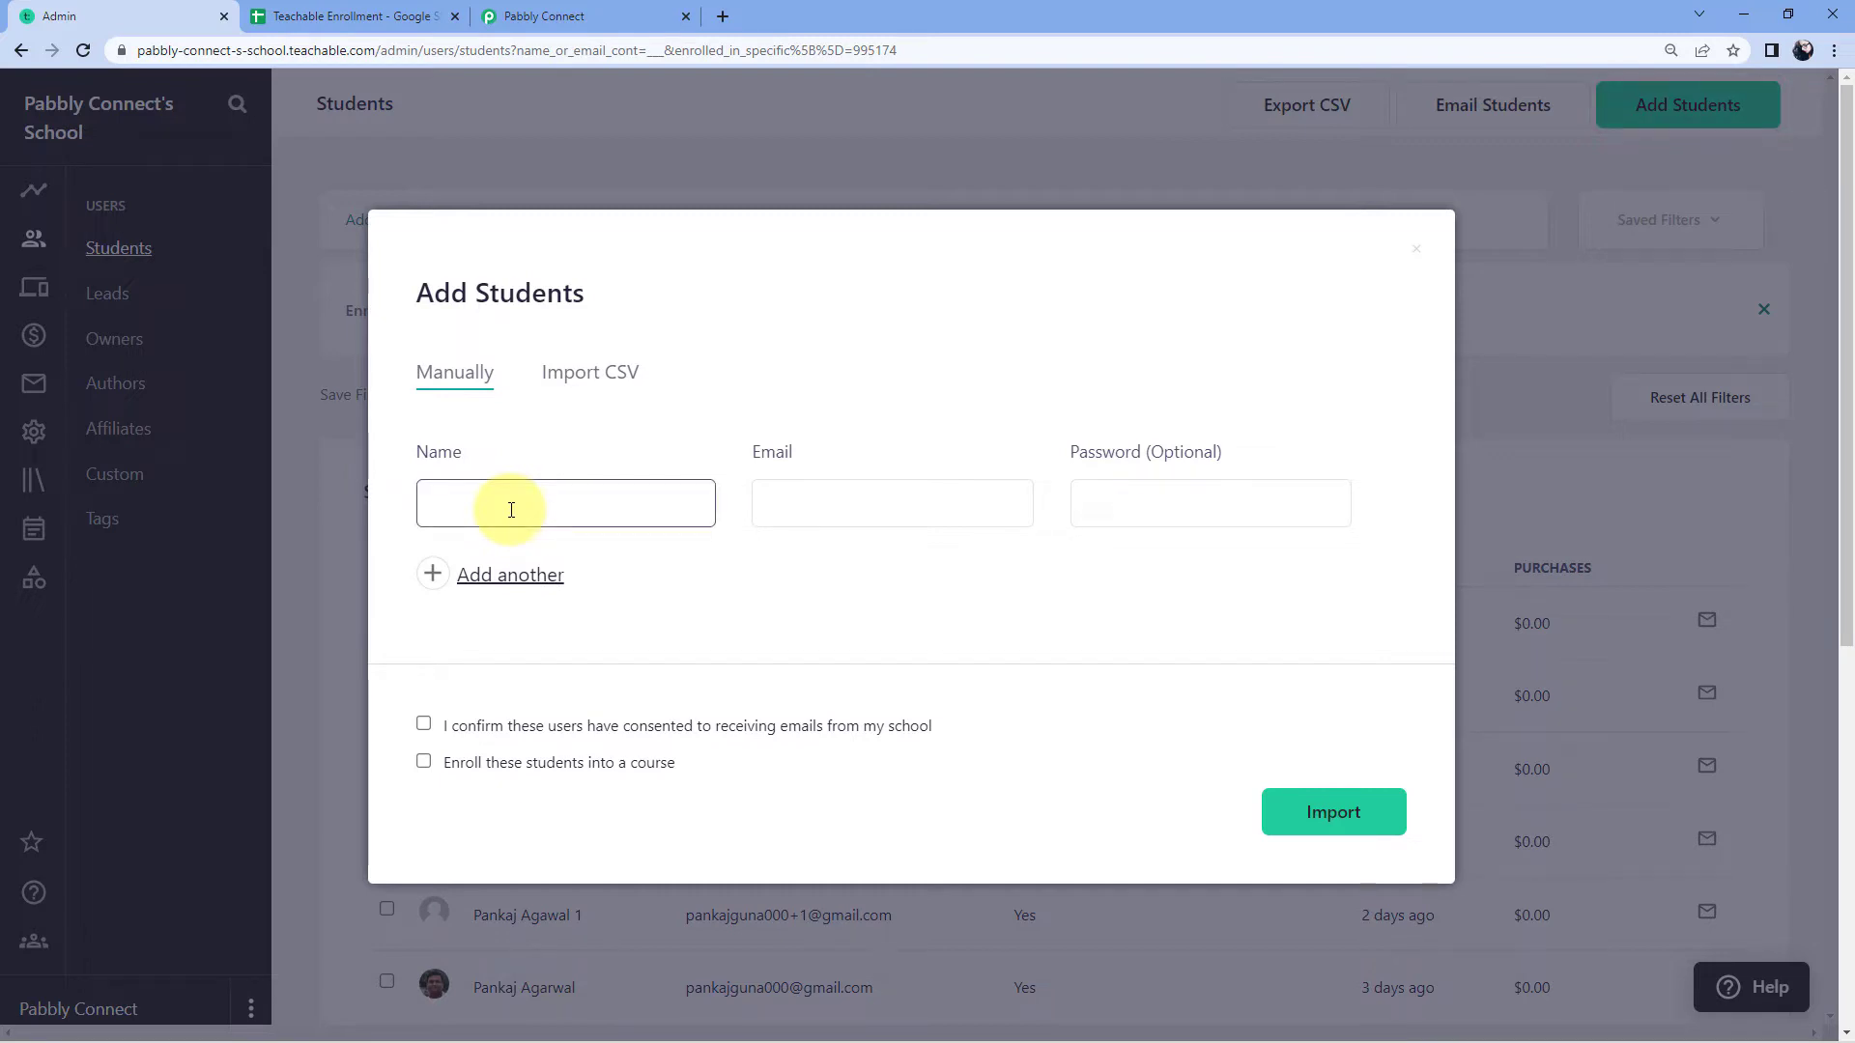
{"action": "key", "text": "Tab"}
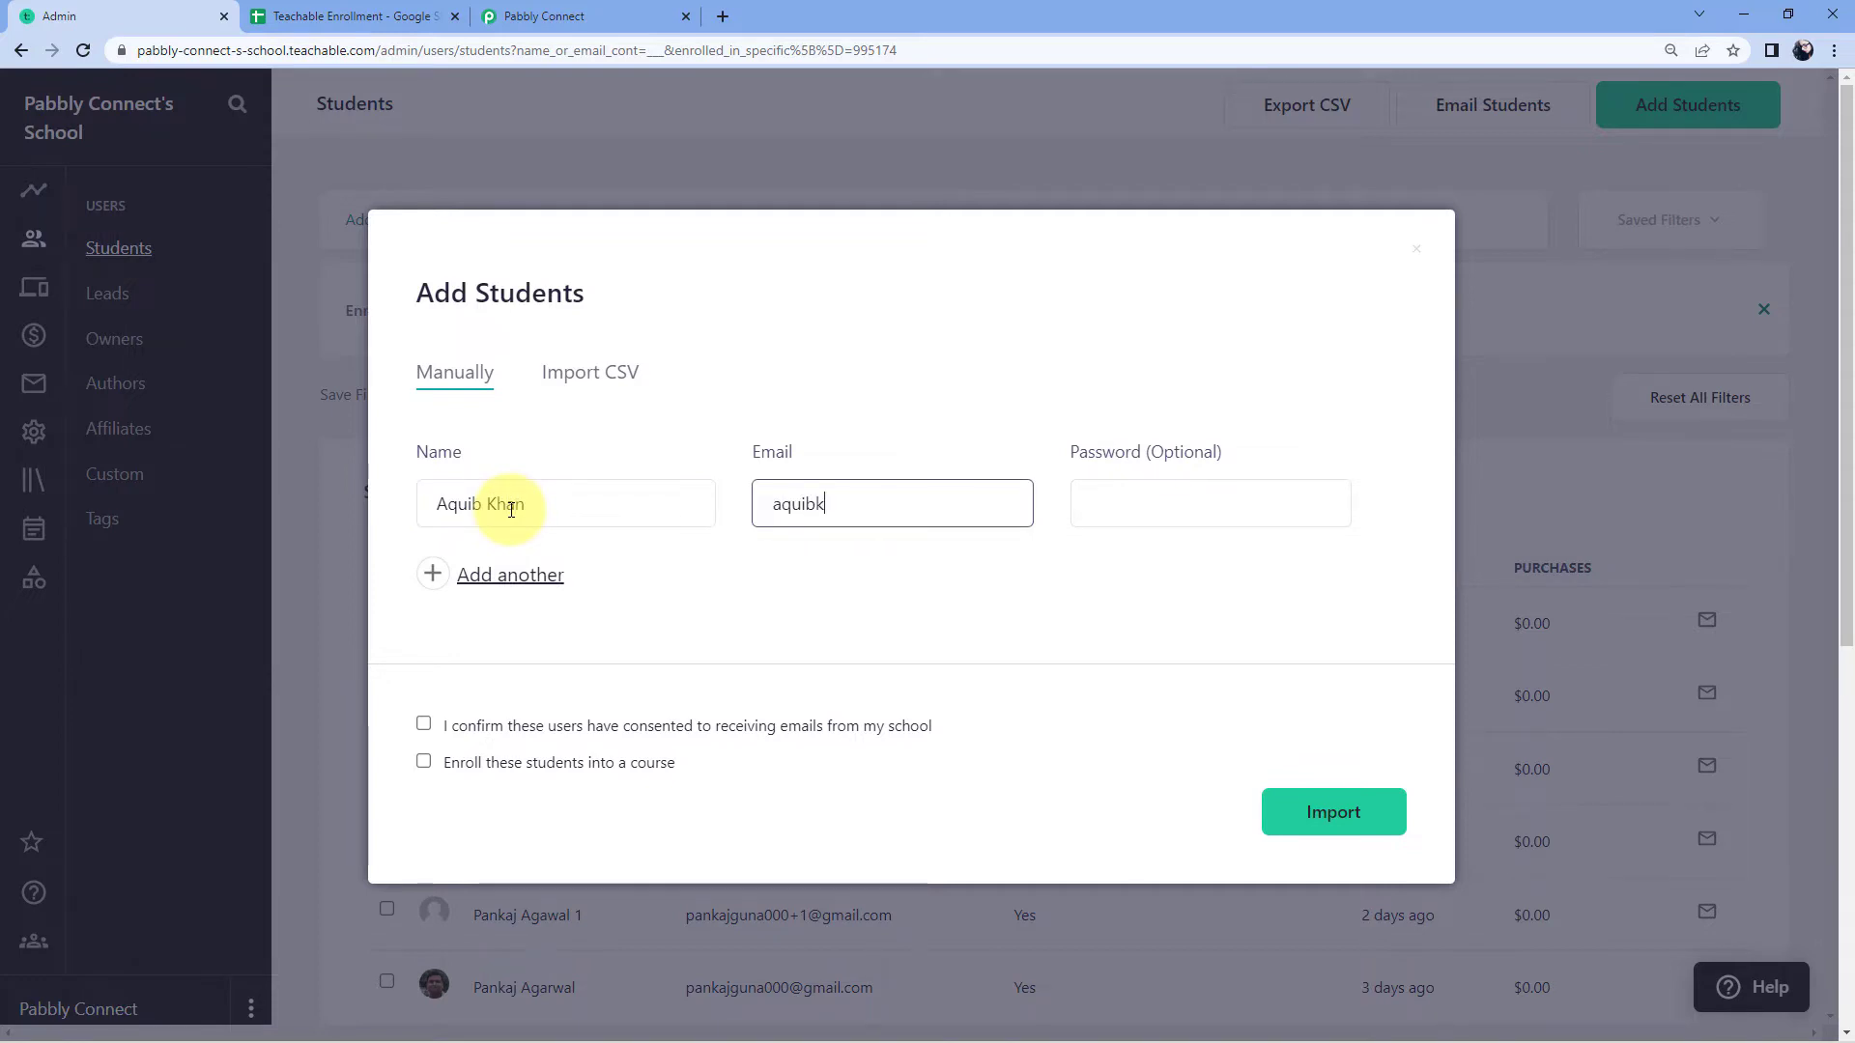
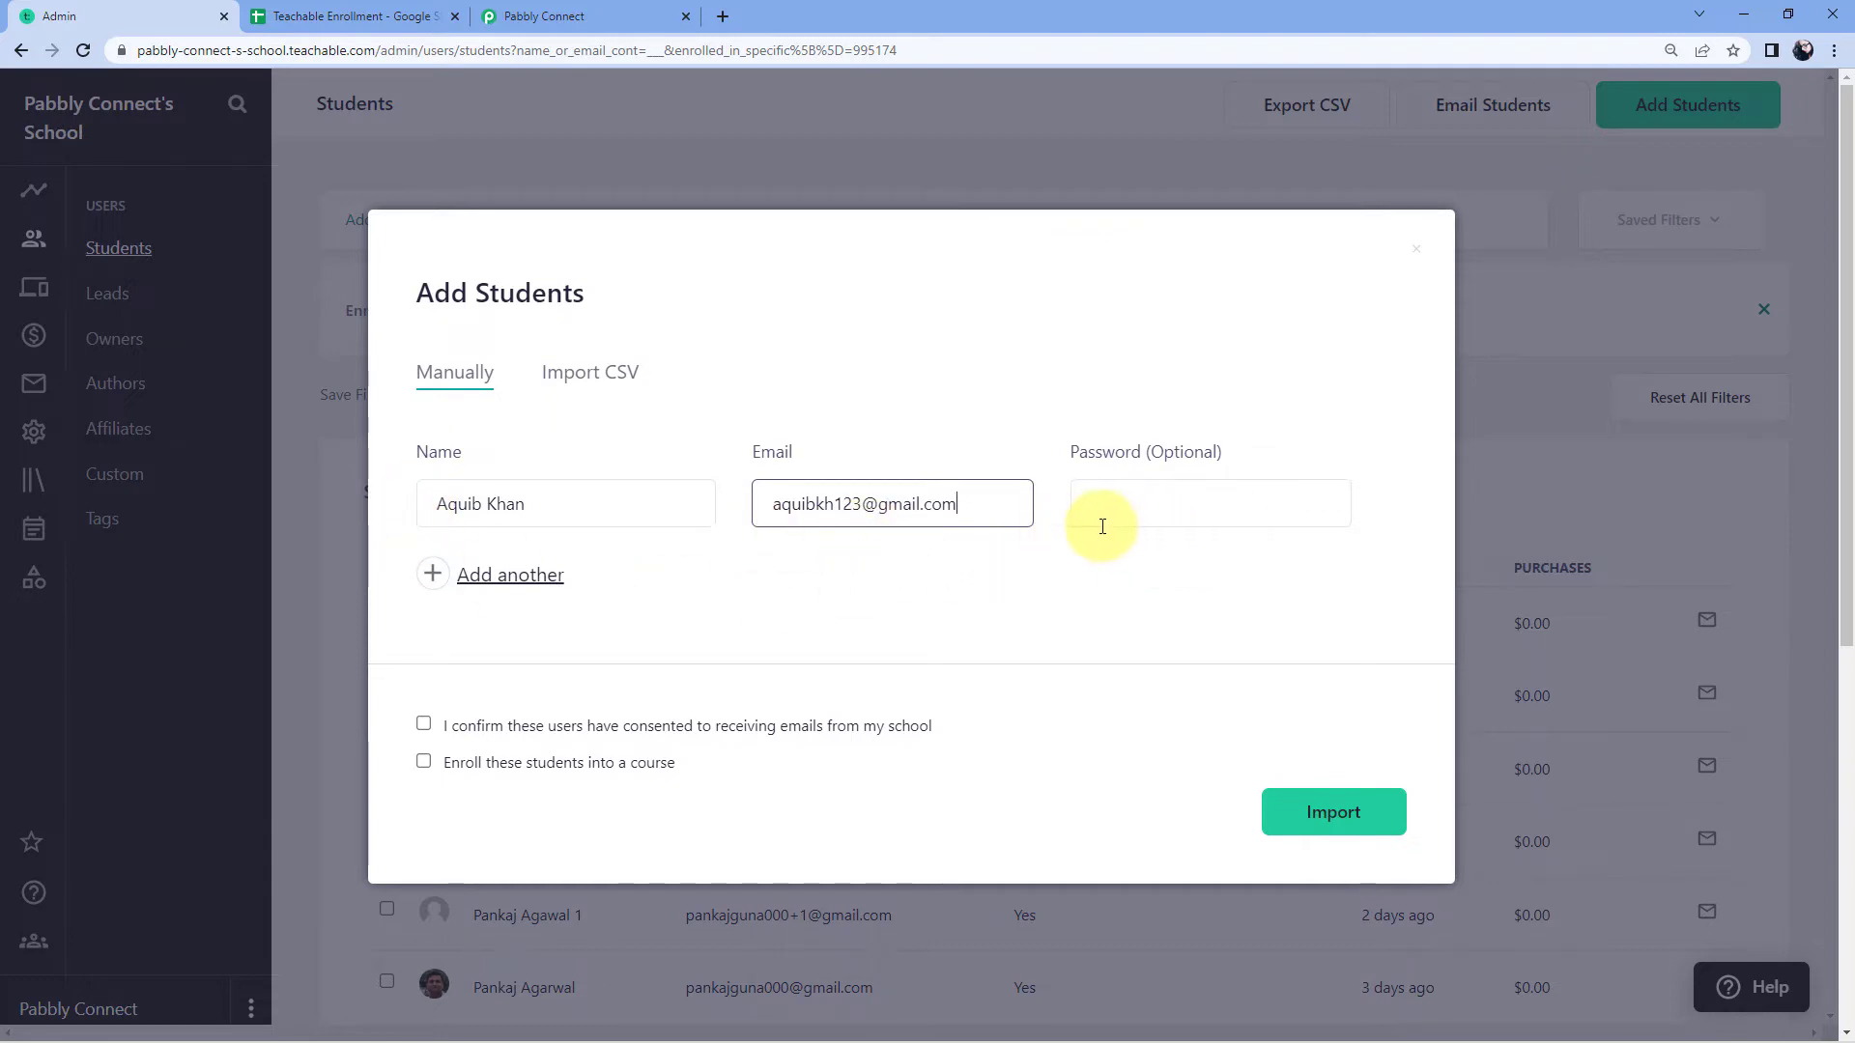
{"action": "left_click", "coordinate": [1144, 570]}
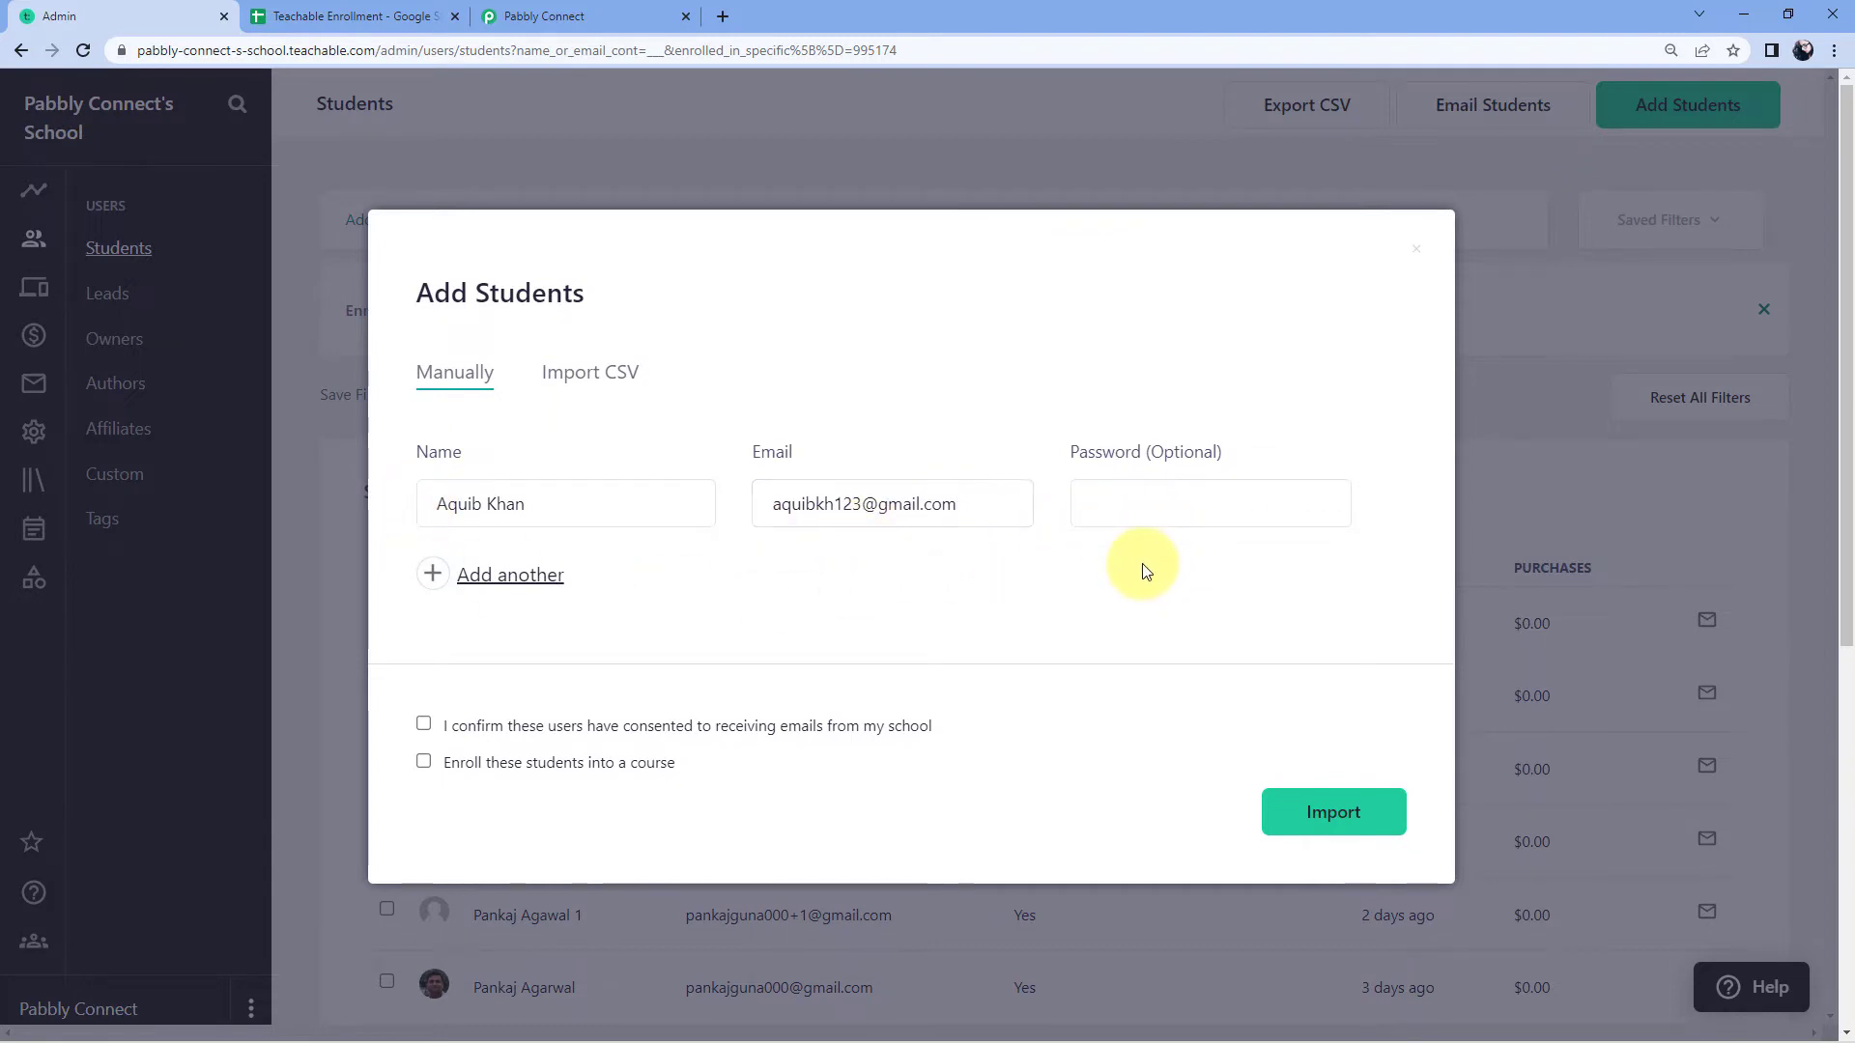
Step: Tick the consent and enroll boxes, keep the PHP course, import the student and reload
{"action": "scroll", "coordinate": [686, 608], "scroll_direction": "down", "scroll_amount": 2}
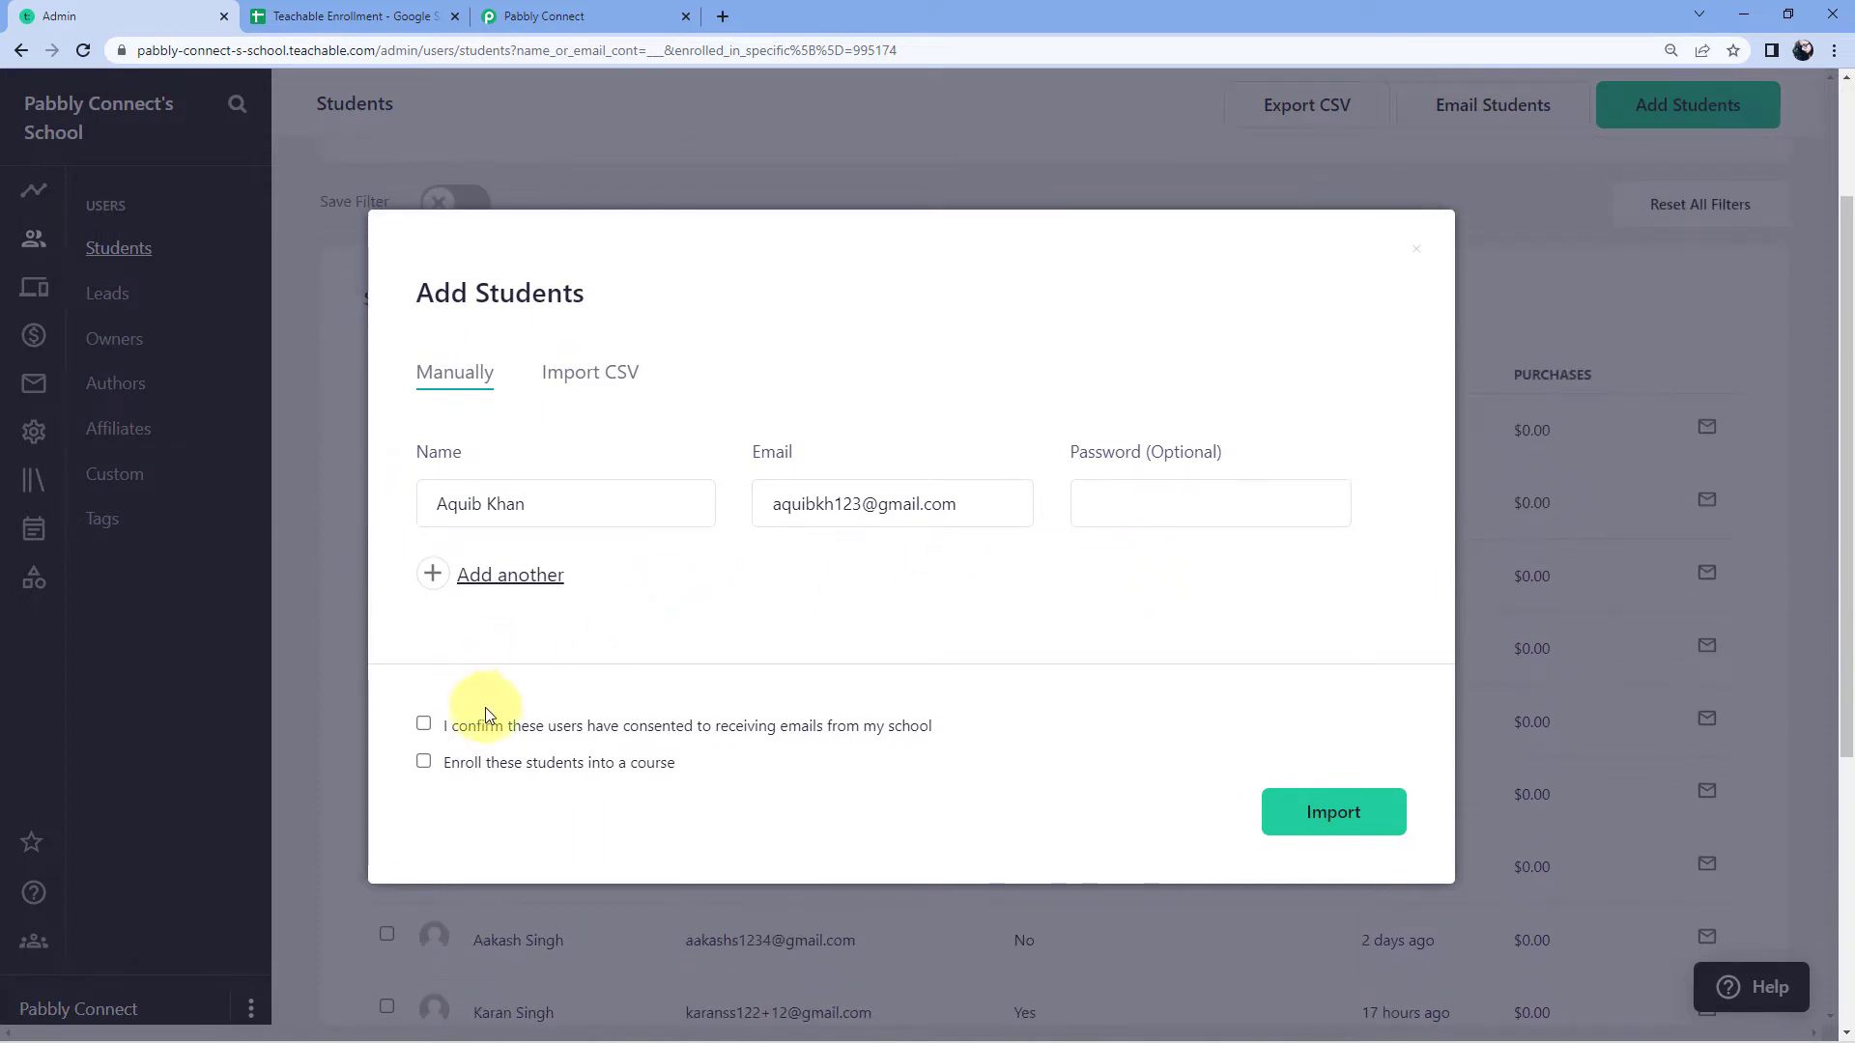
{"action": "left_click", "coordinate": [426, 725]}
{"action": "left_click", "coordinate": [423, 762]}
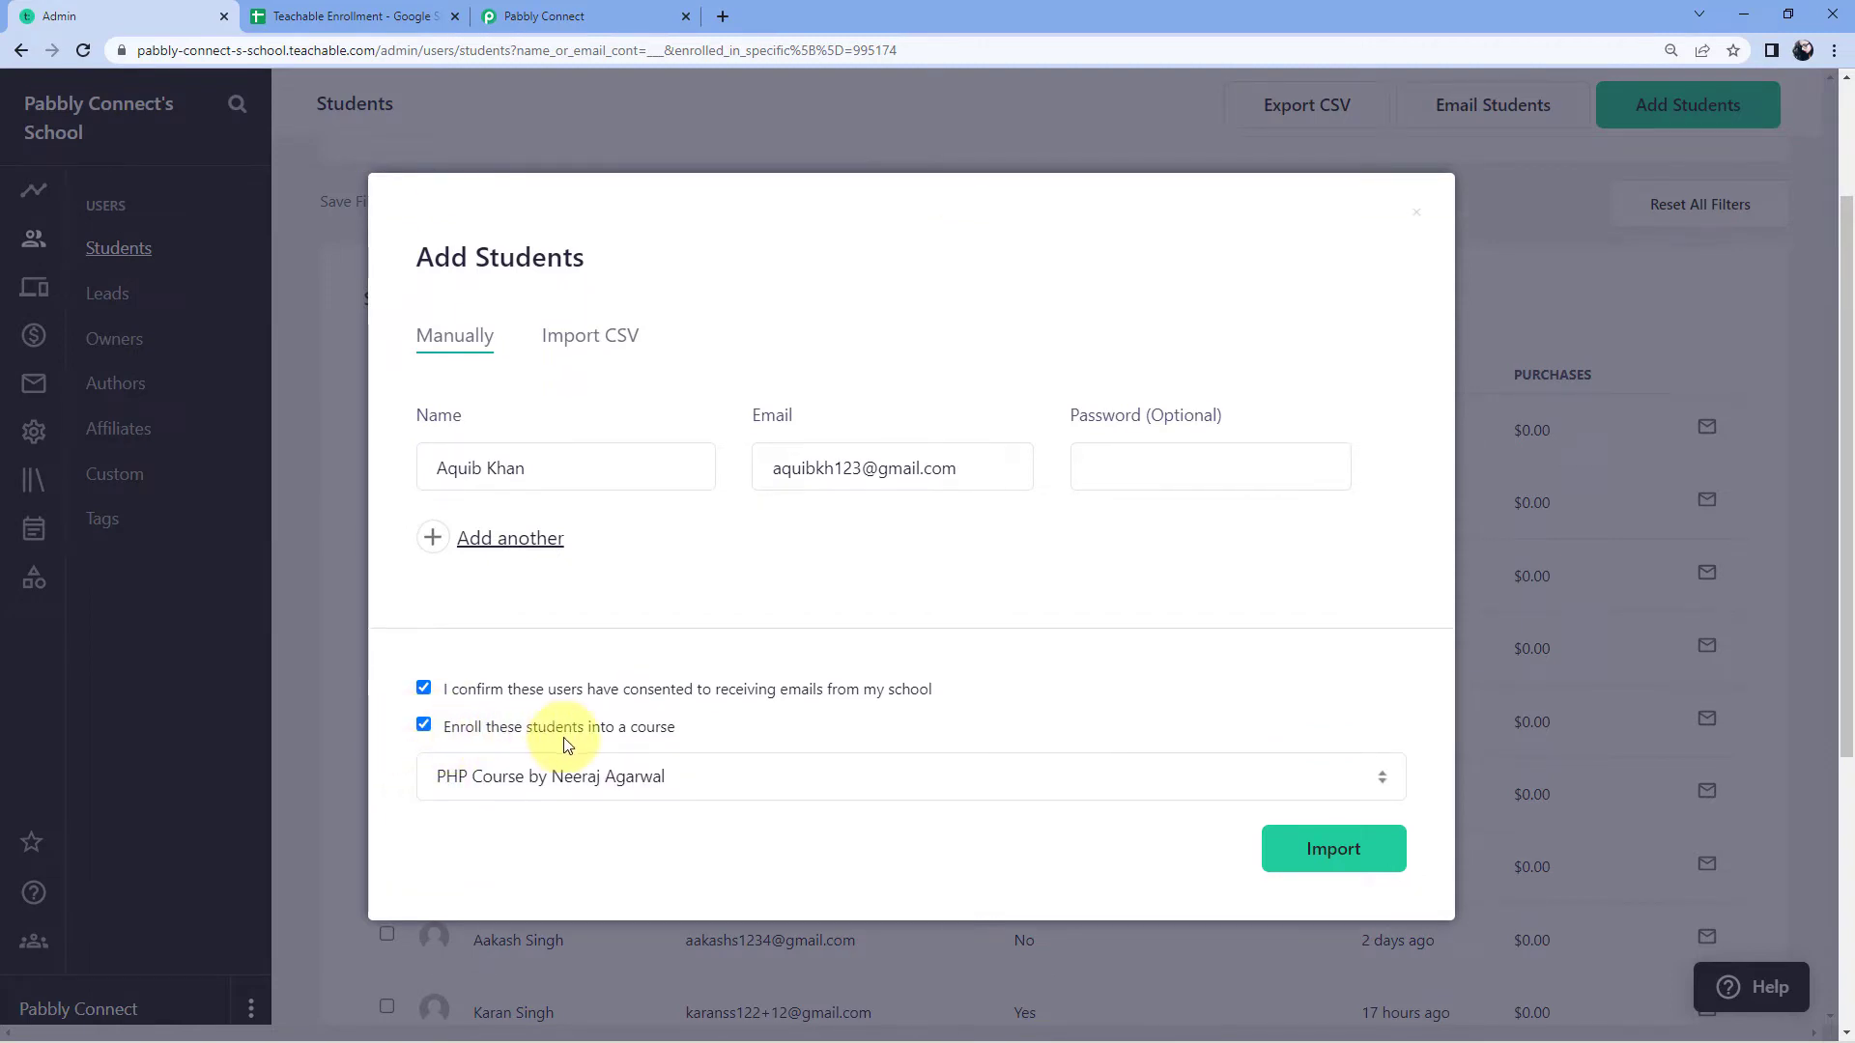
{"action": "left_click", "coordinate": [712, 782]}
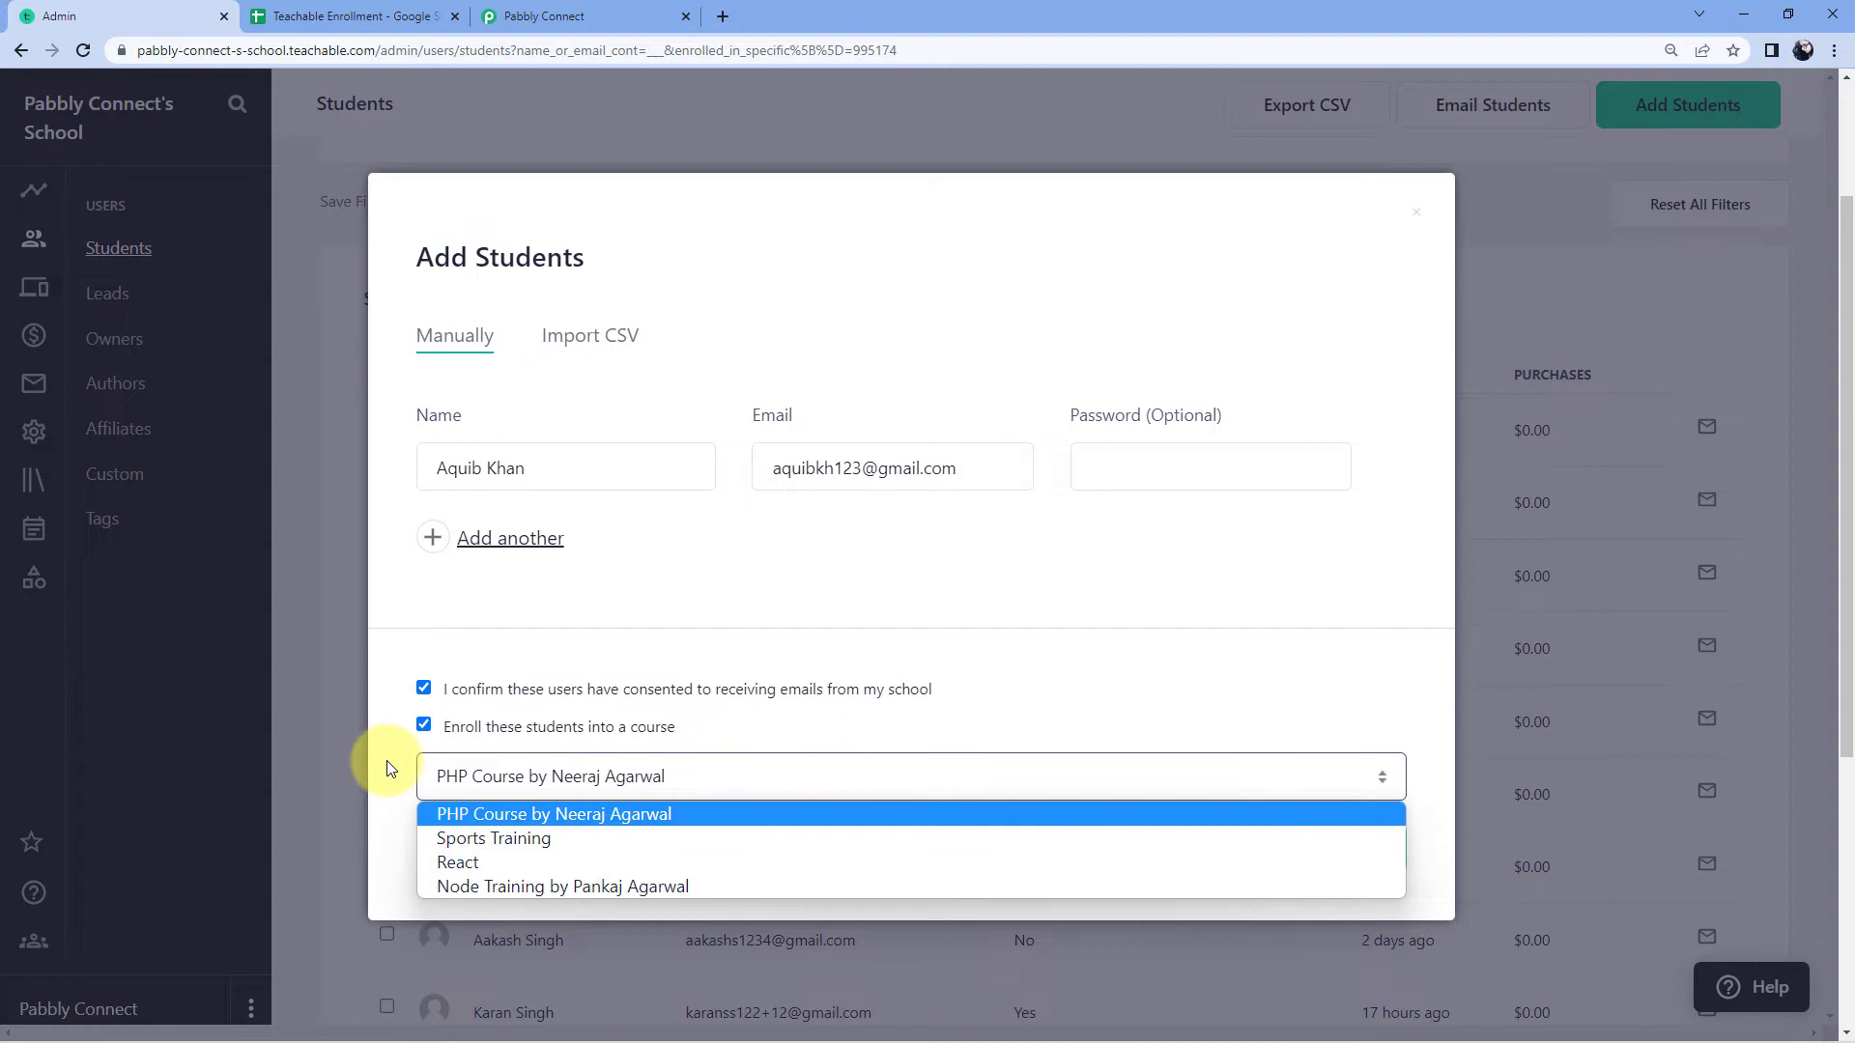
{"action": "left_click", "coordinate": [471, 817]}
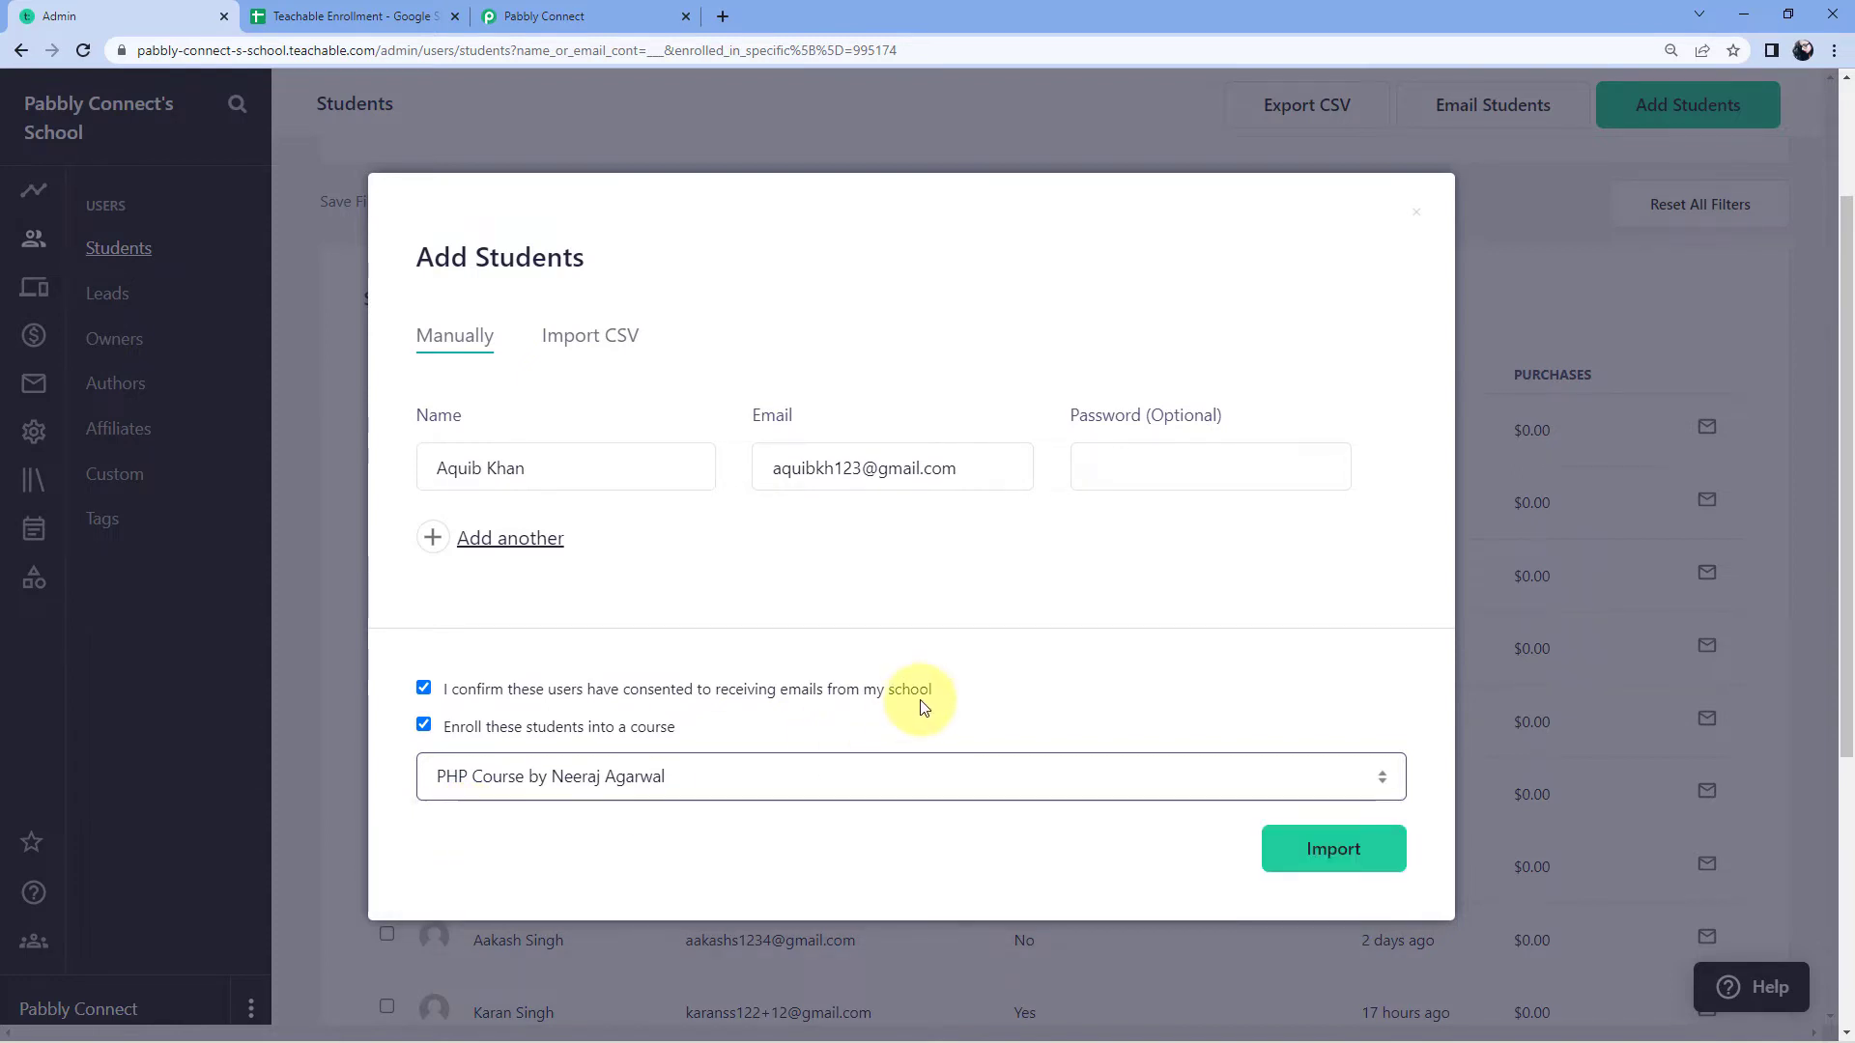
{"action": "left_click", "coordinate": [1335, 849]}
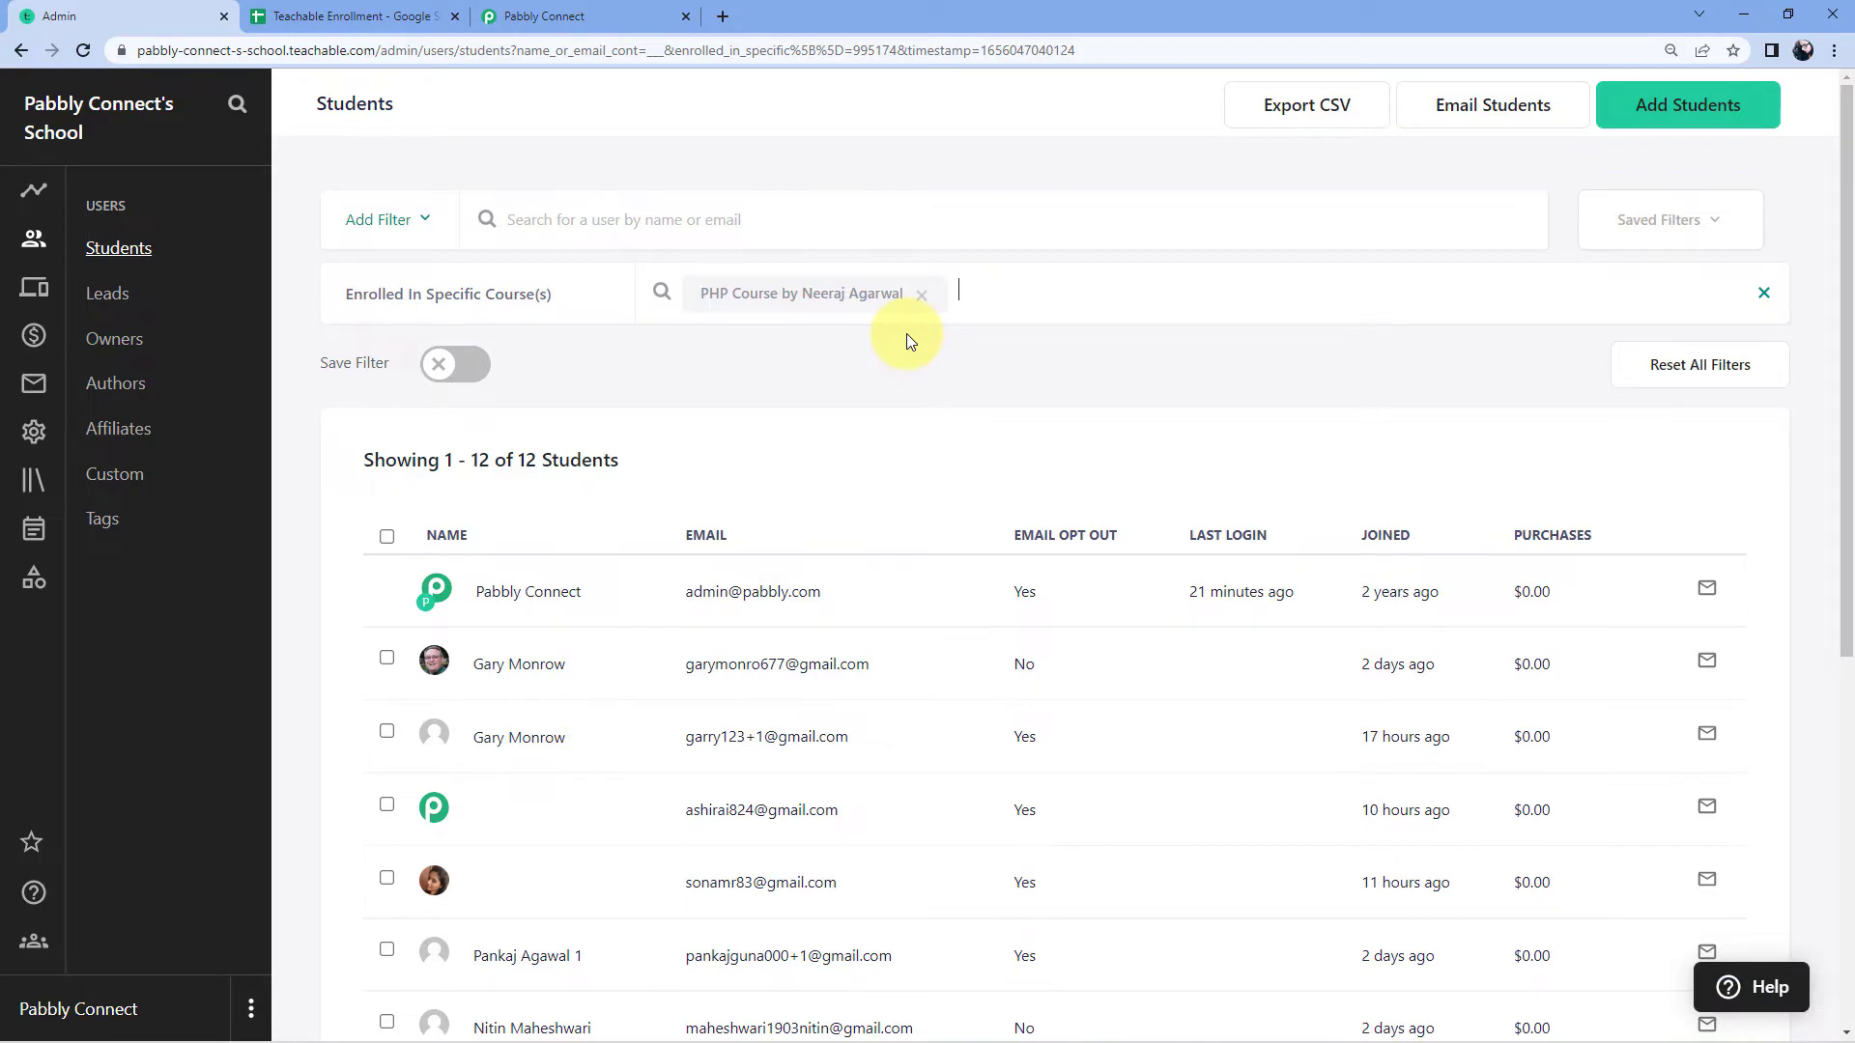
{"action": "left_click", "coordinate": [82, 54]}
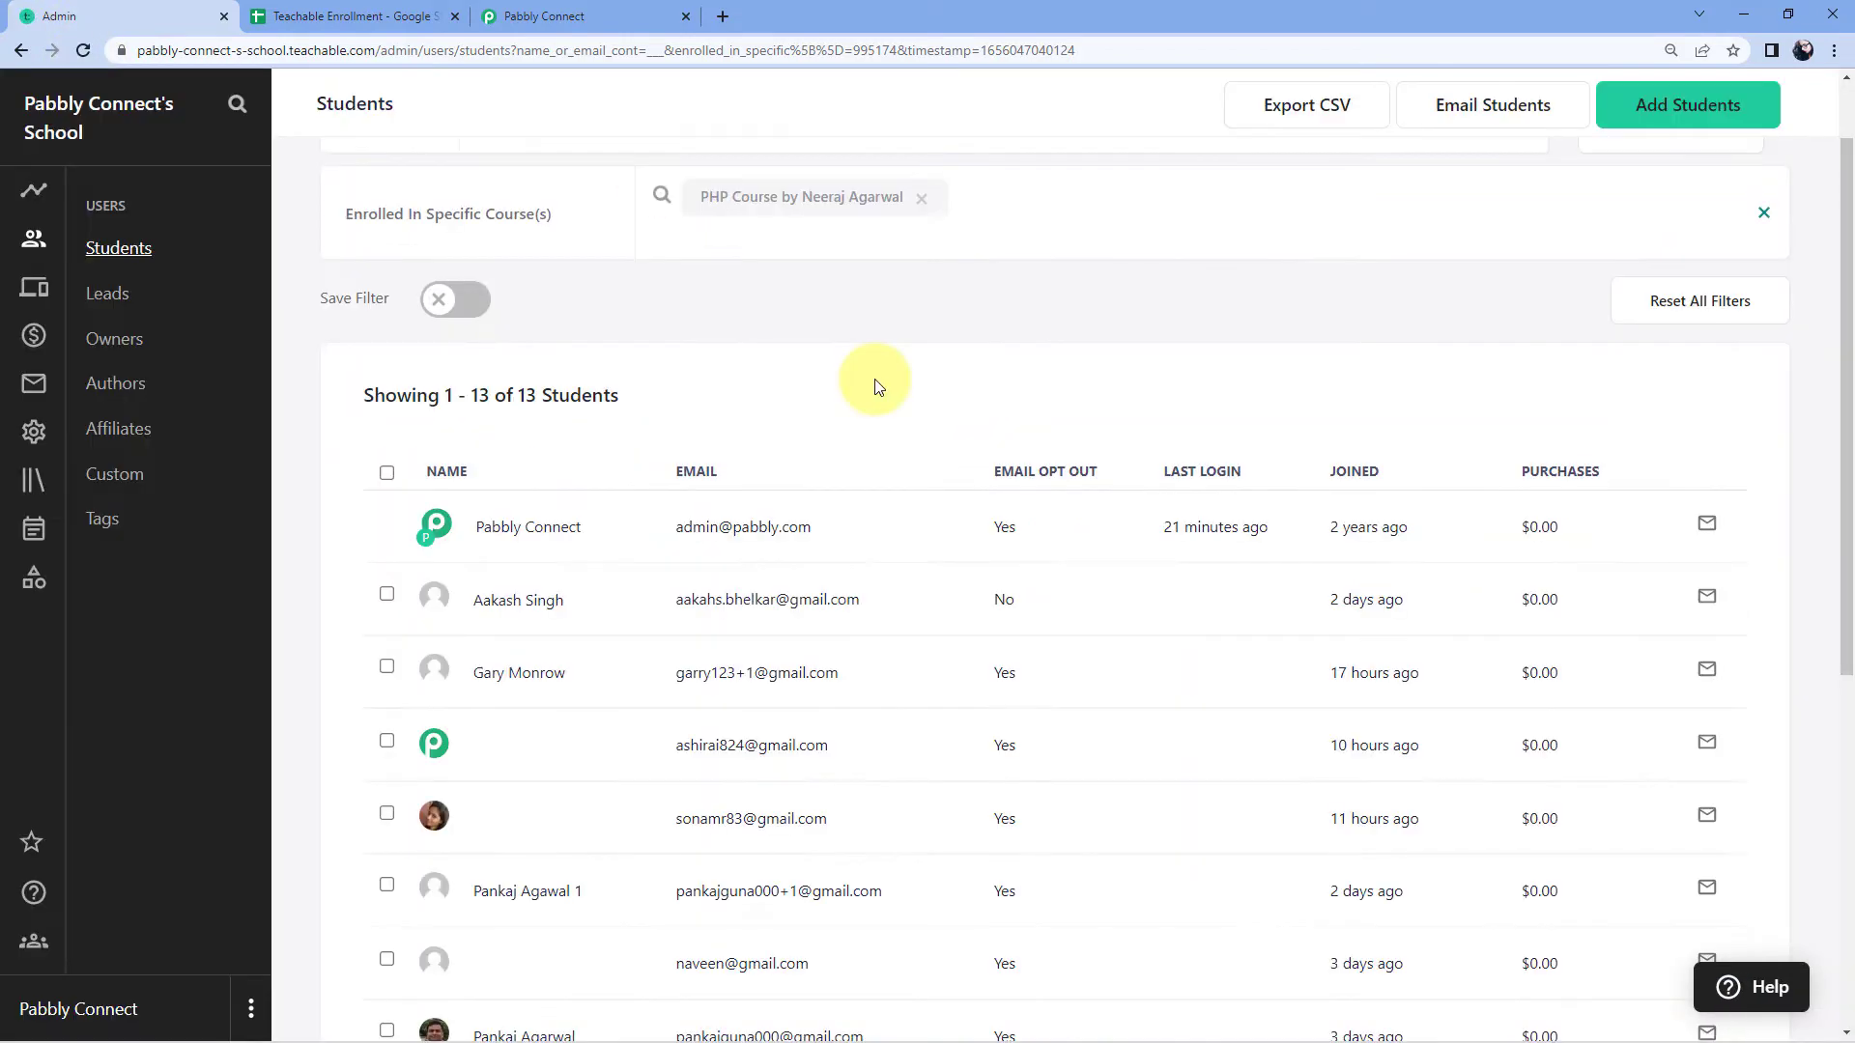
Step: Find the newly imported student in the PHP student list, then return to Pabbly Connect
{"action": "scroll", "coordinate": [877, 386], "scroll_direction": "down", "scroll_amount": 7}
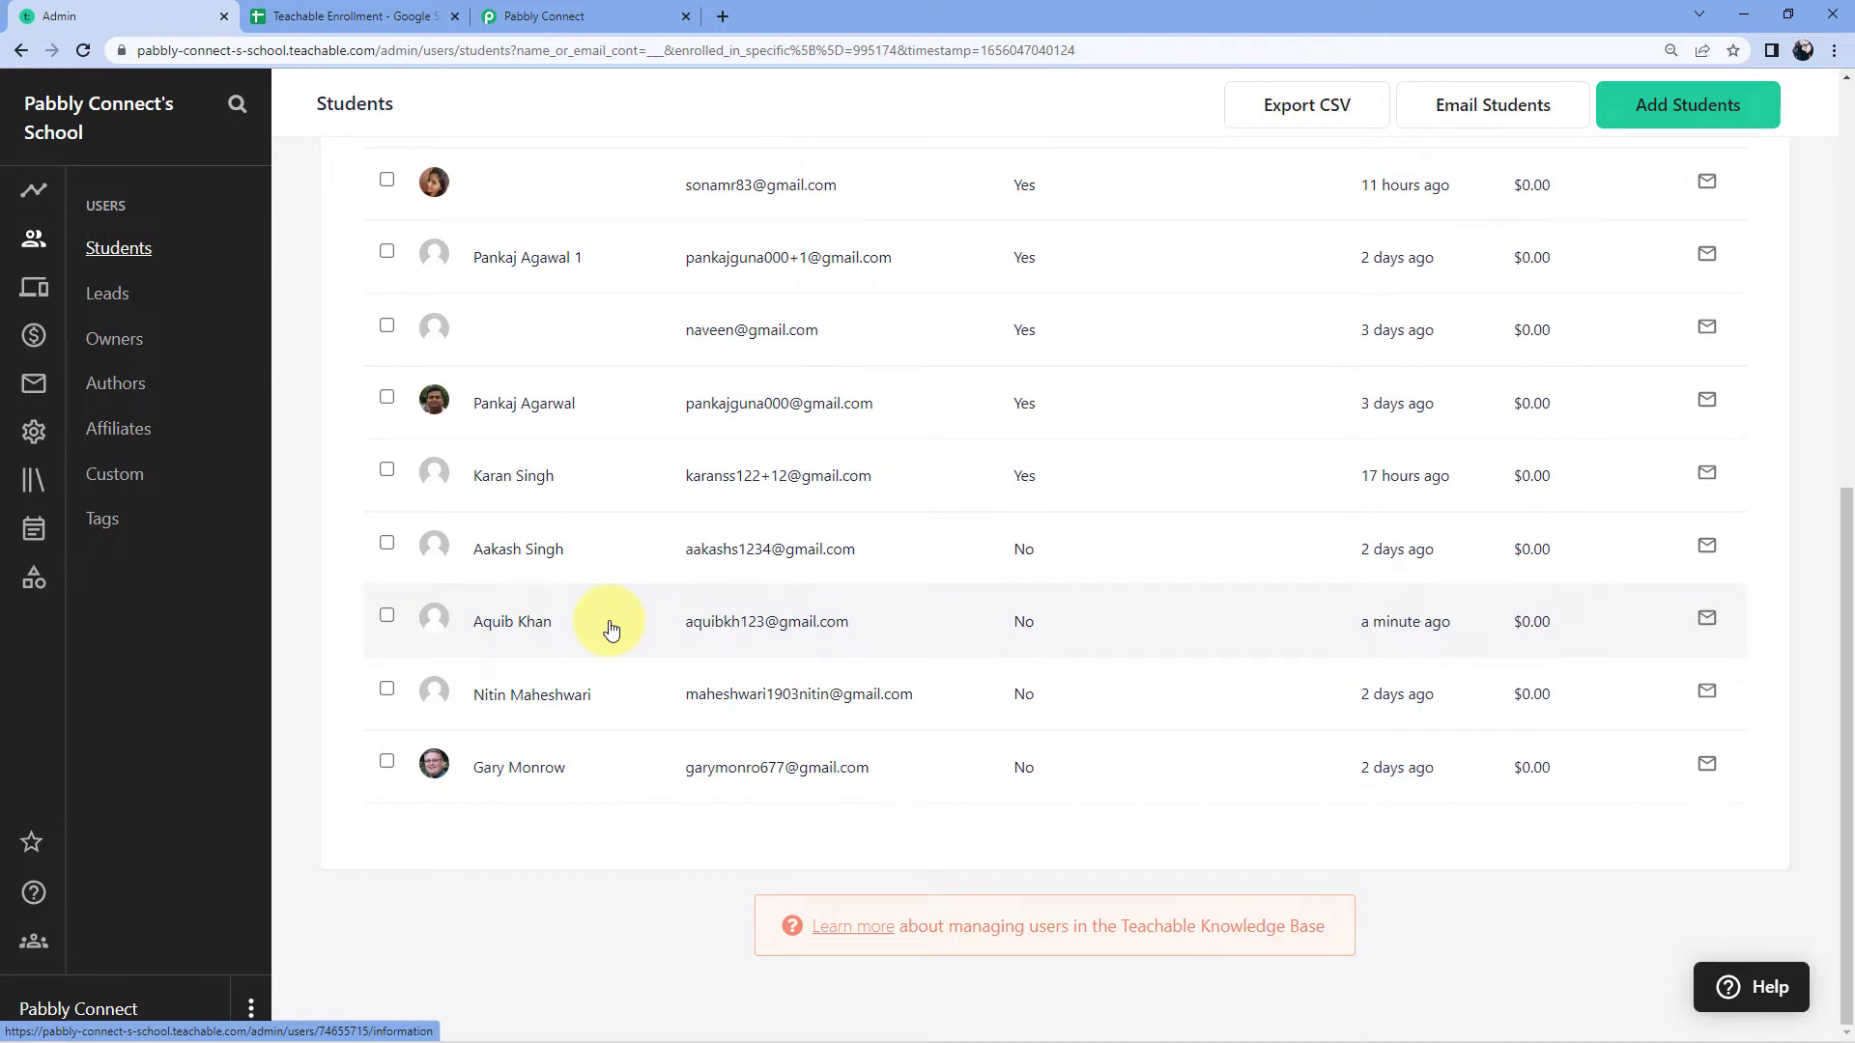
{"action": "left_click", "coordinate": [601, 33]}
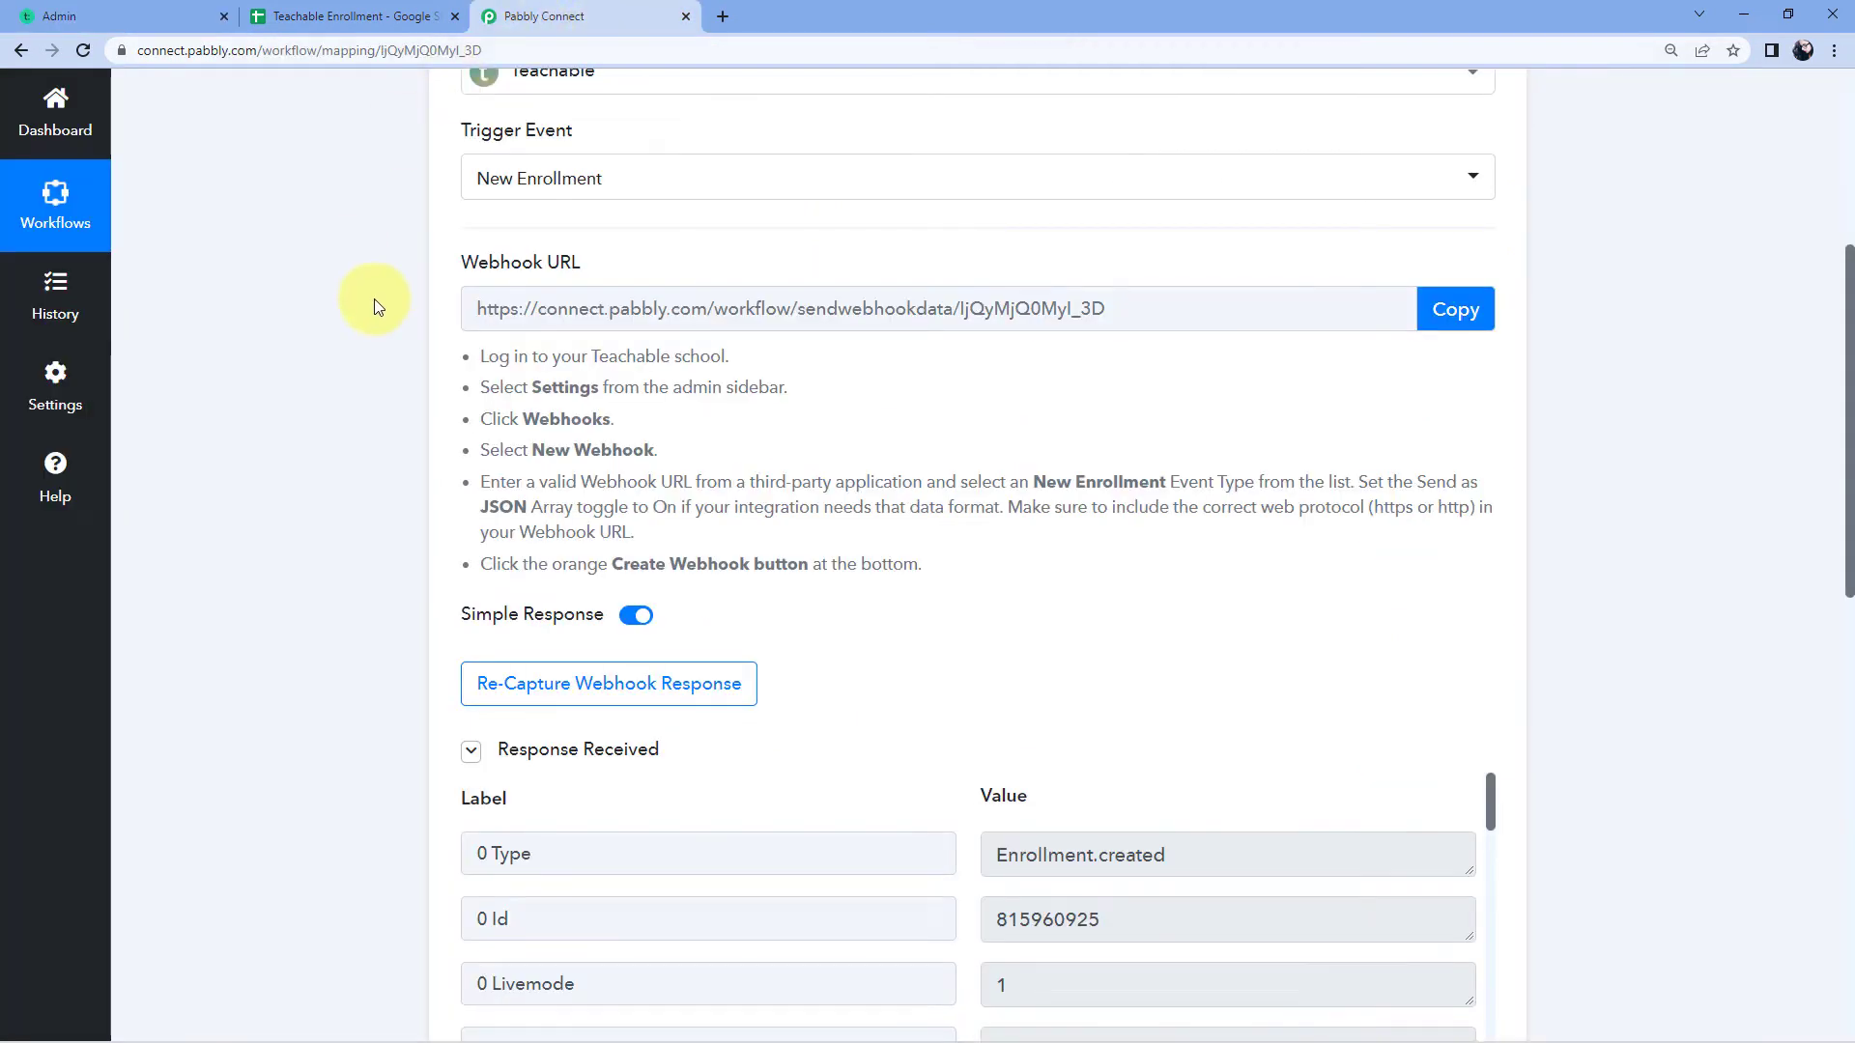
{"action": "scroll", "coordinate": [375, 306], "scroll_direction": "down", "scroll_amount": 4}
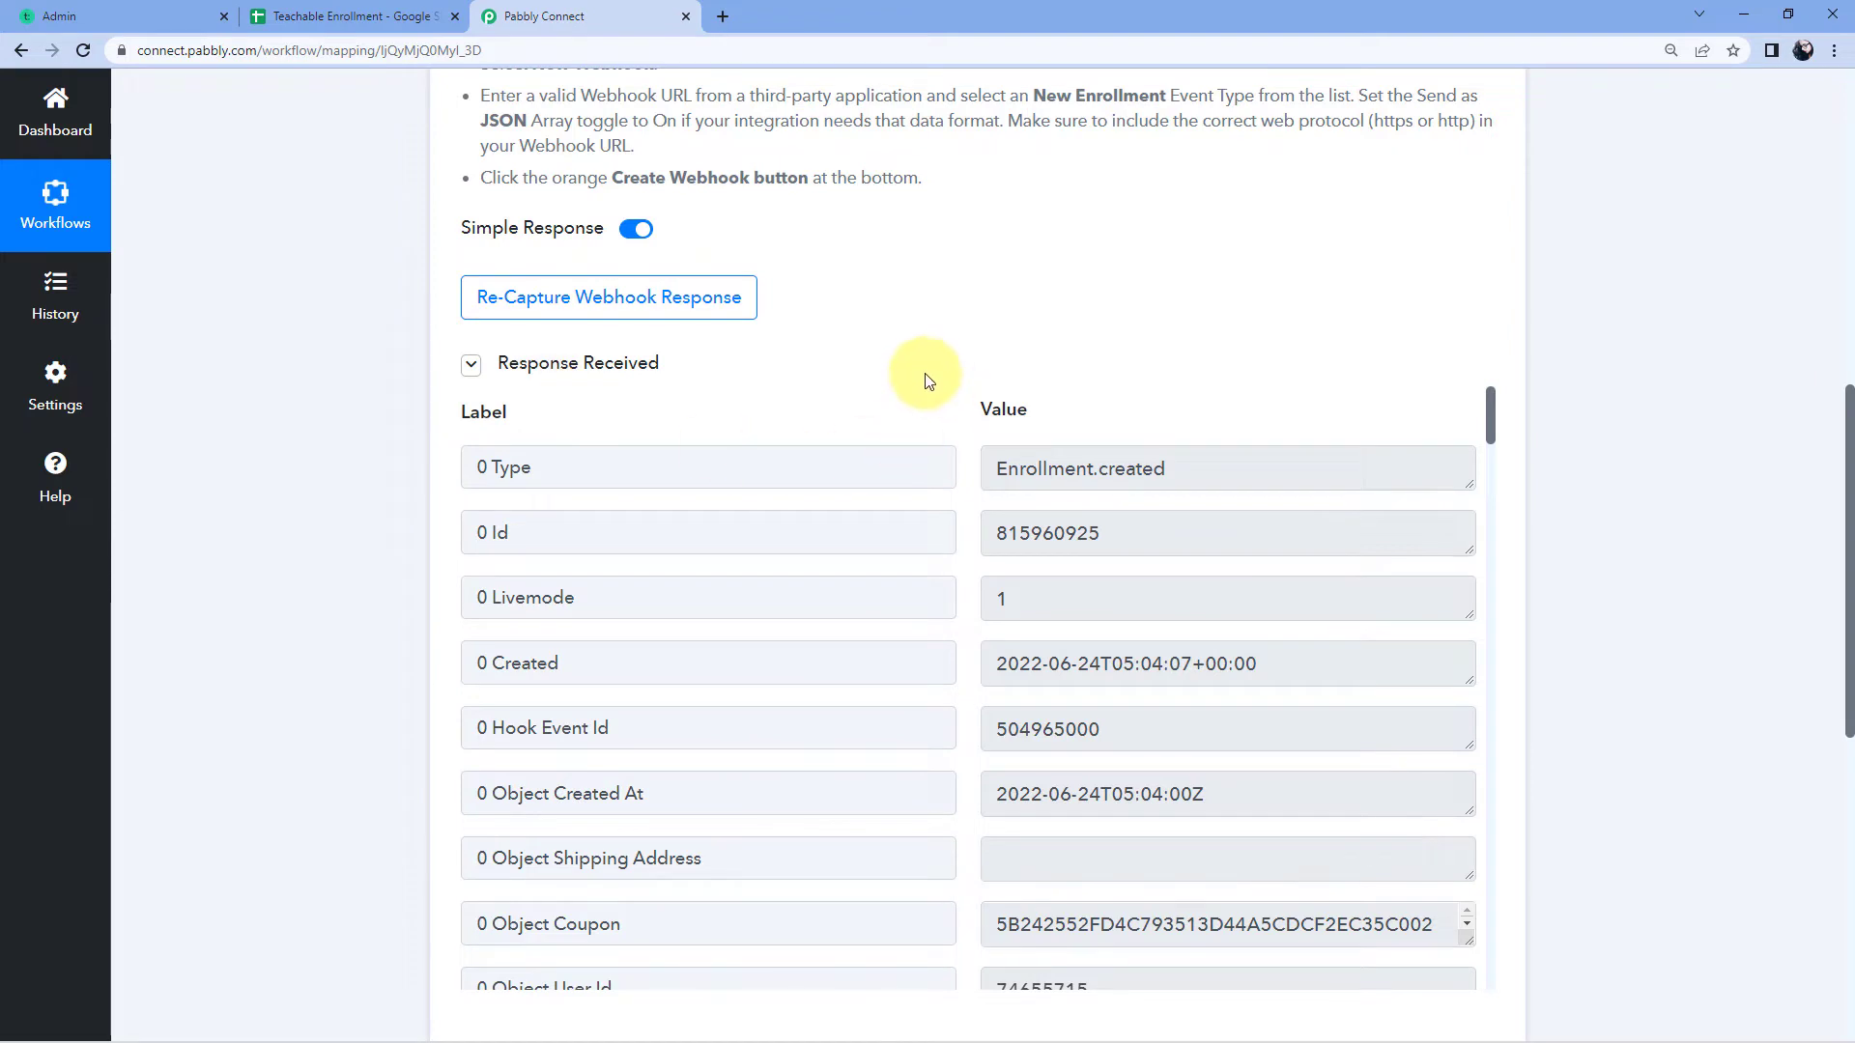
{"action": "scroll", "coordinate": [923, 382], "scroll_direction": "down", "scroll_amount": 1}
{"action": "scroll", "coordinate": [957, 443], "scroll_direction": "down", "scroll_amount": 3}
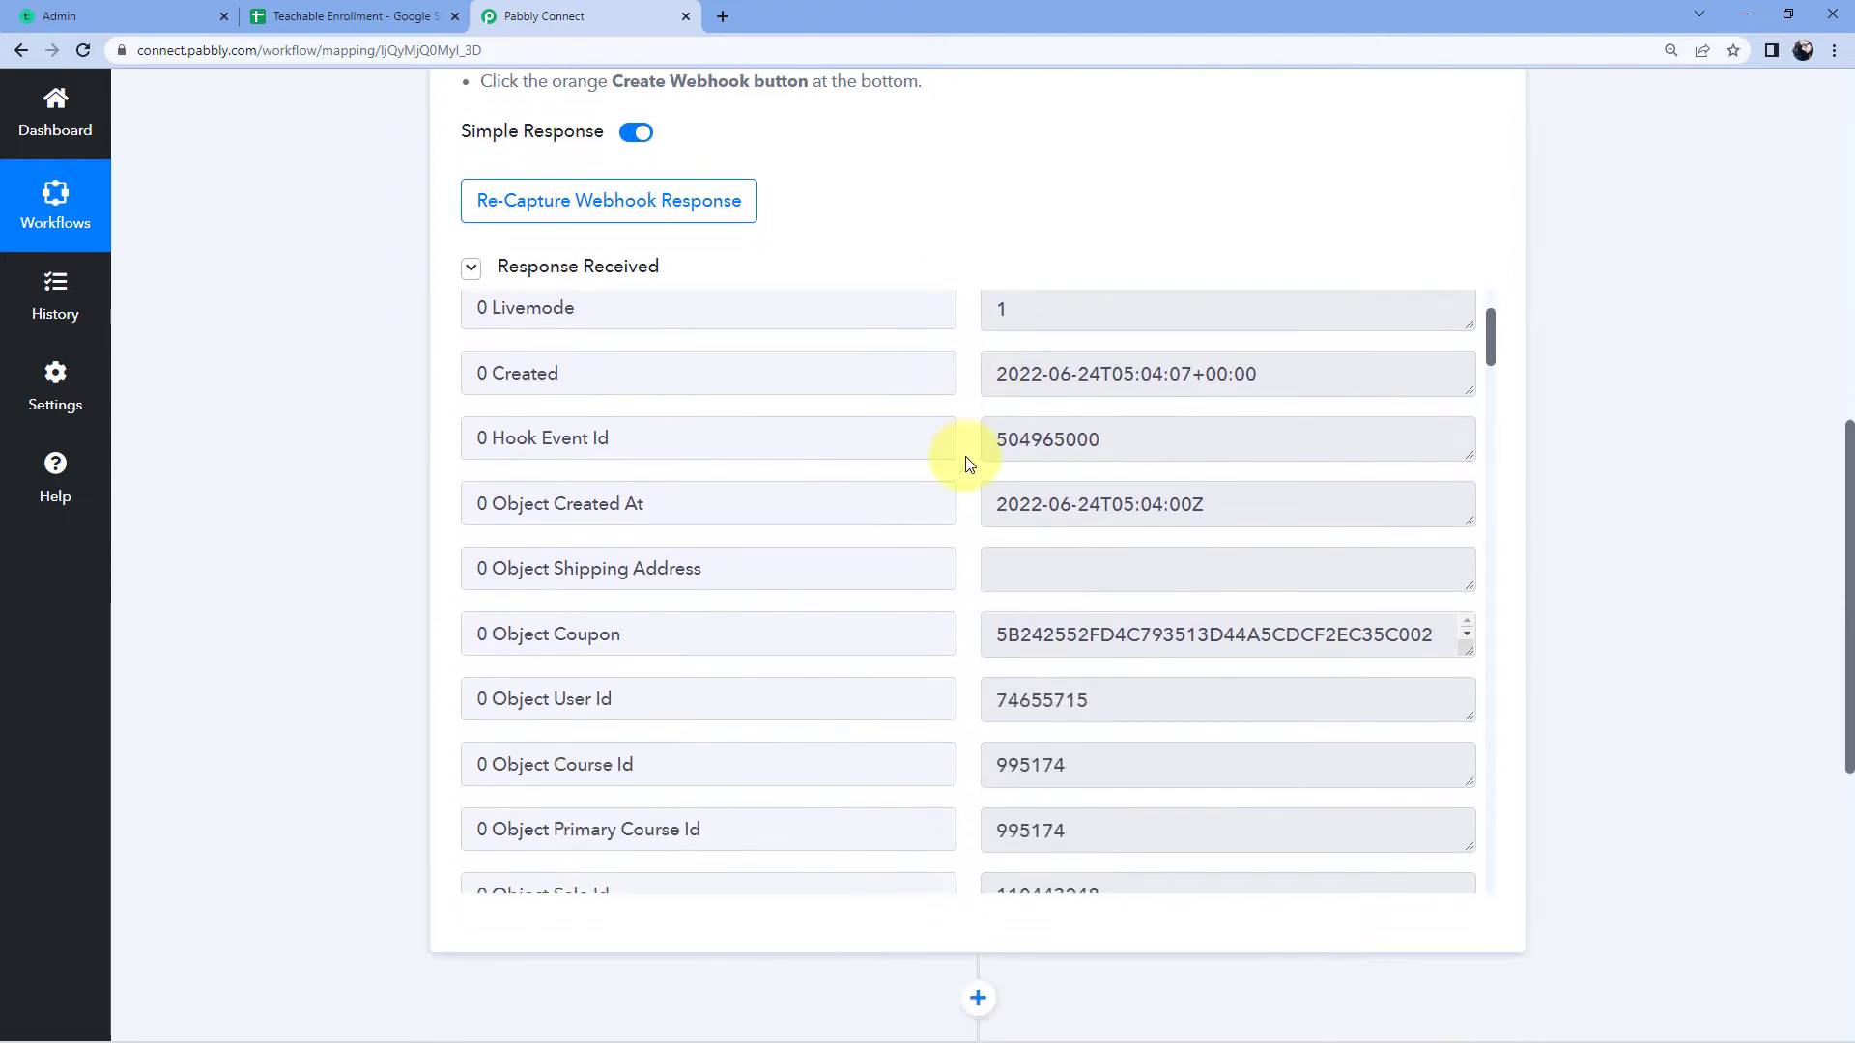
{"action": "scroll", "coordinate": [969, 464], "scroll_direction": "down", "scroll_amount": 1}
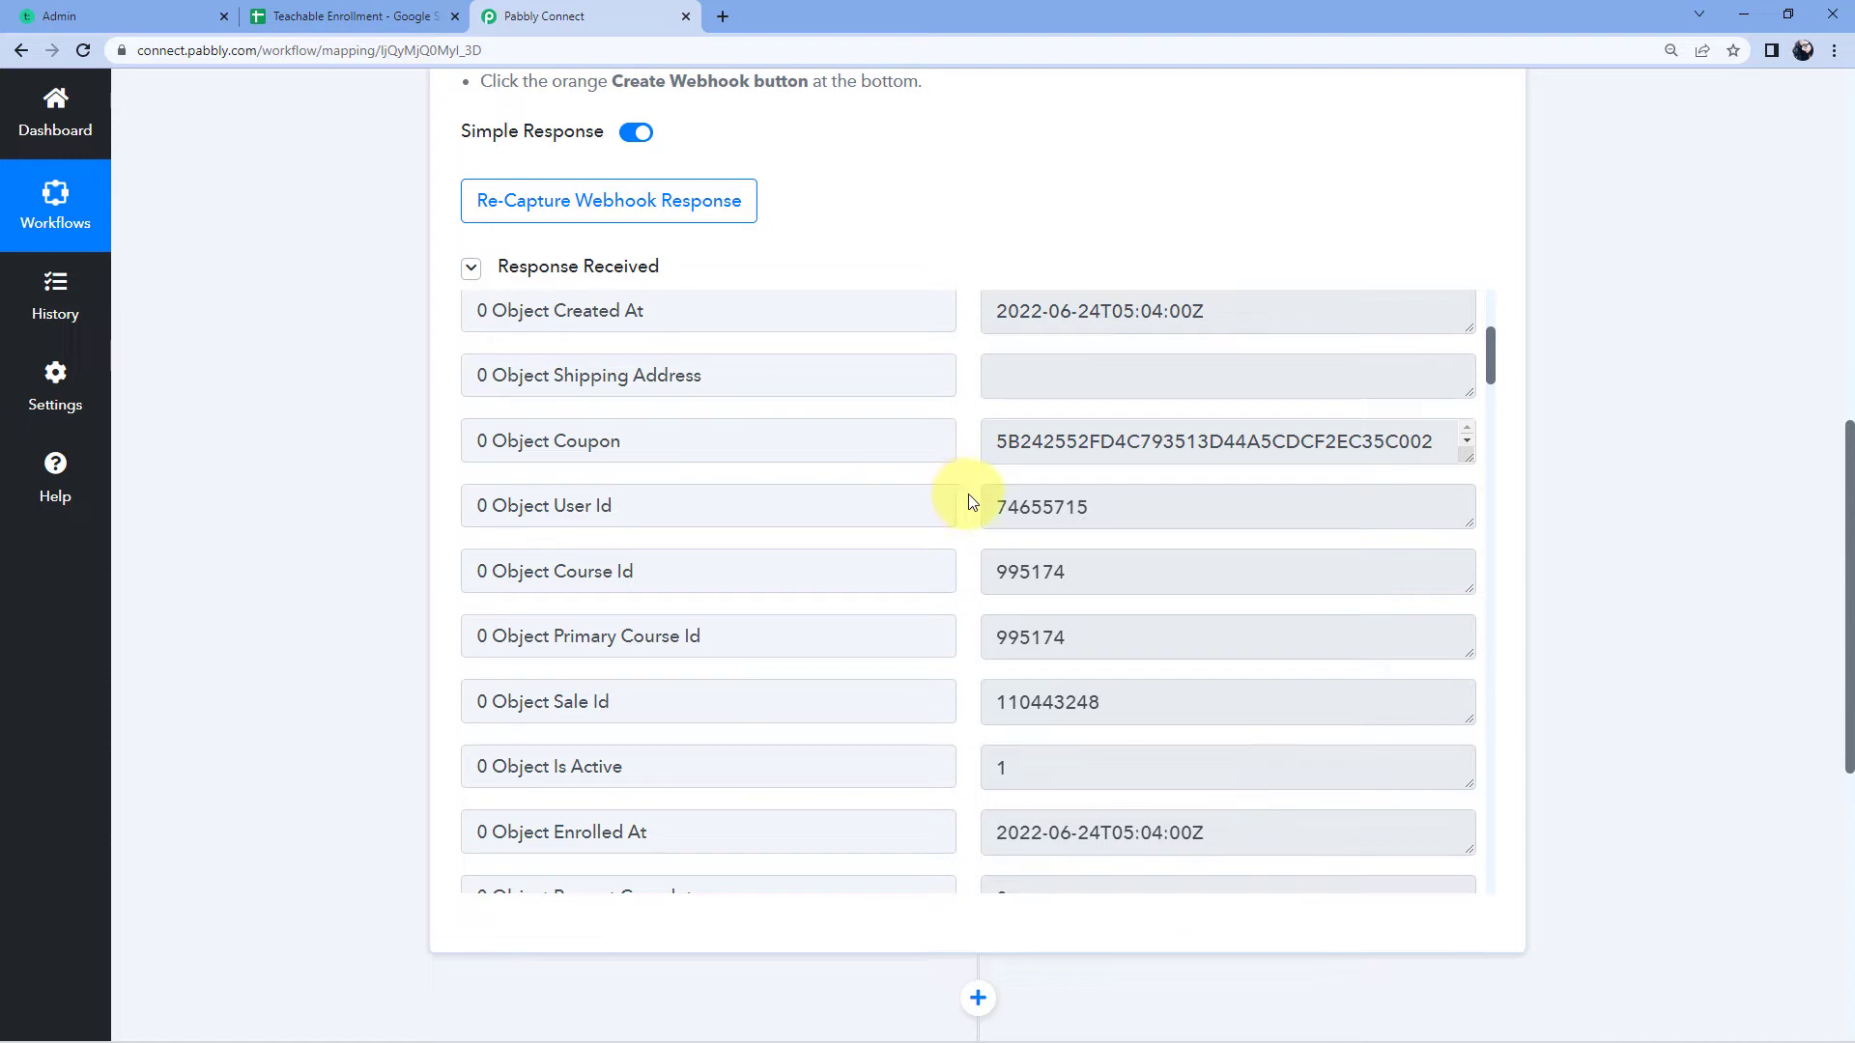
{"action": "scroll", "coordinate": [970, 491], "scroll_direction": "down", "scroll_amount": 4}
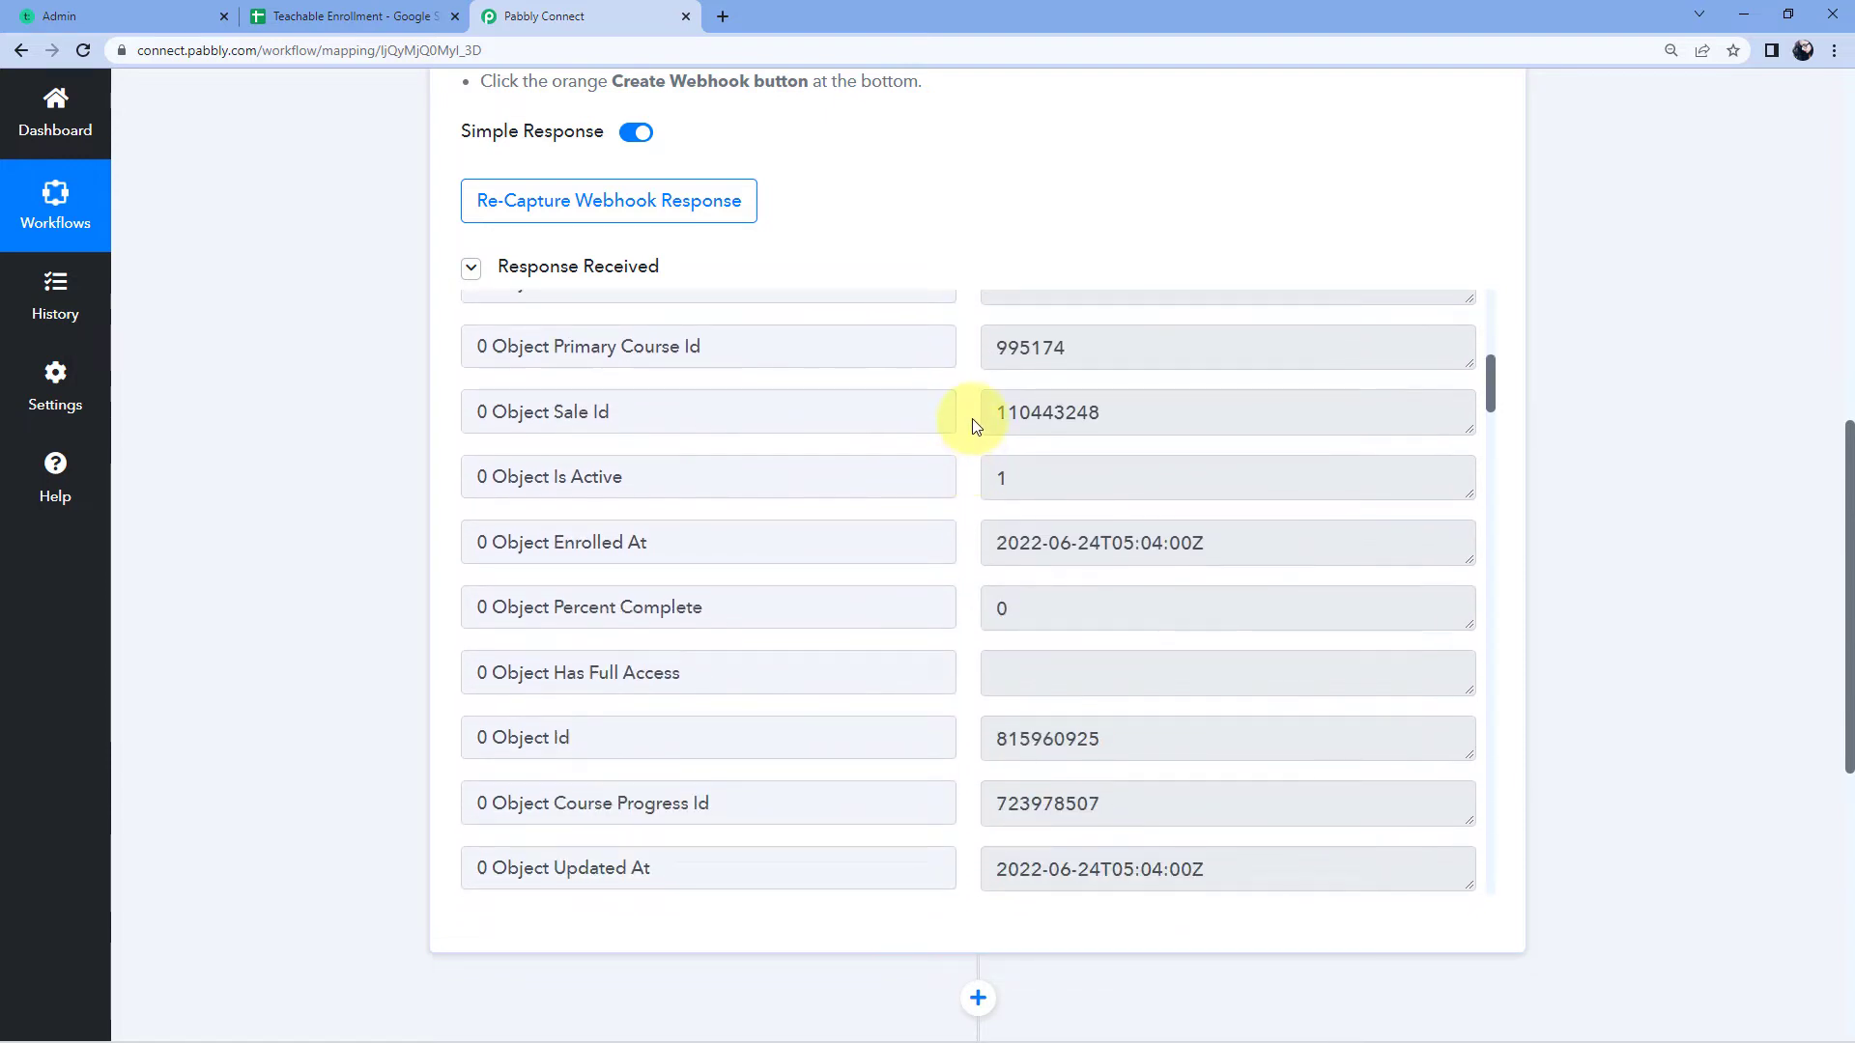
{"action": "scroll", "coordinate": [972, 426], "scroll_direction": "down", "scroll_amount": 5}
{"action": "scroll", "coordinate": [970, 421], "scroll_direction": "down", "scroll_amount": 9}
{"action": "scroll", "coordinate": [970, 418], "scroll_direction": "down", "scroll_amount": 3}
{"action": "left_click", "coordinate": [1013, 427]}
{"action": "left_click_drag", "start_coordinate": [1112, 430], "coordinate": [970, 431]}
{"action": "left_click", "coordinate": [970, 431]}
{"action": "scroll", "coordinate": [966, 431], "scroll_direction": "down", "scroll_amount": 4}
{"action": "scroll", "coordinate": [964, 432], "scroll_direction": "down", "scroll_amount": 3}
{"action": "left_click", "coordinate": [1035, 463]}
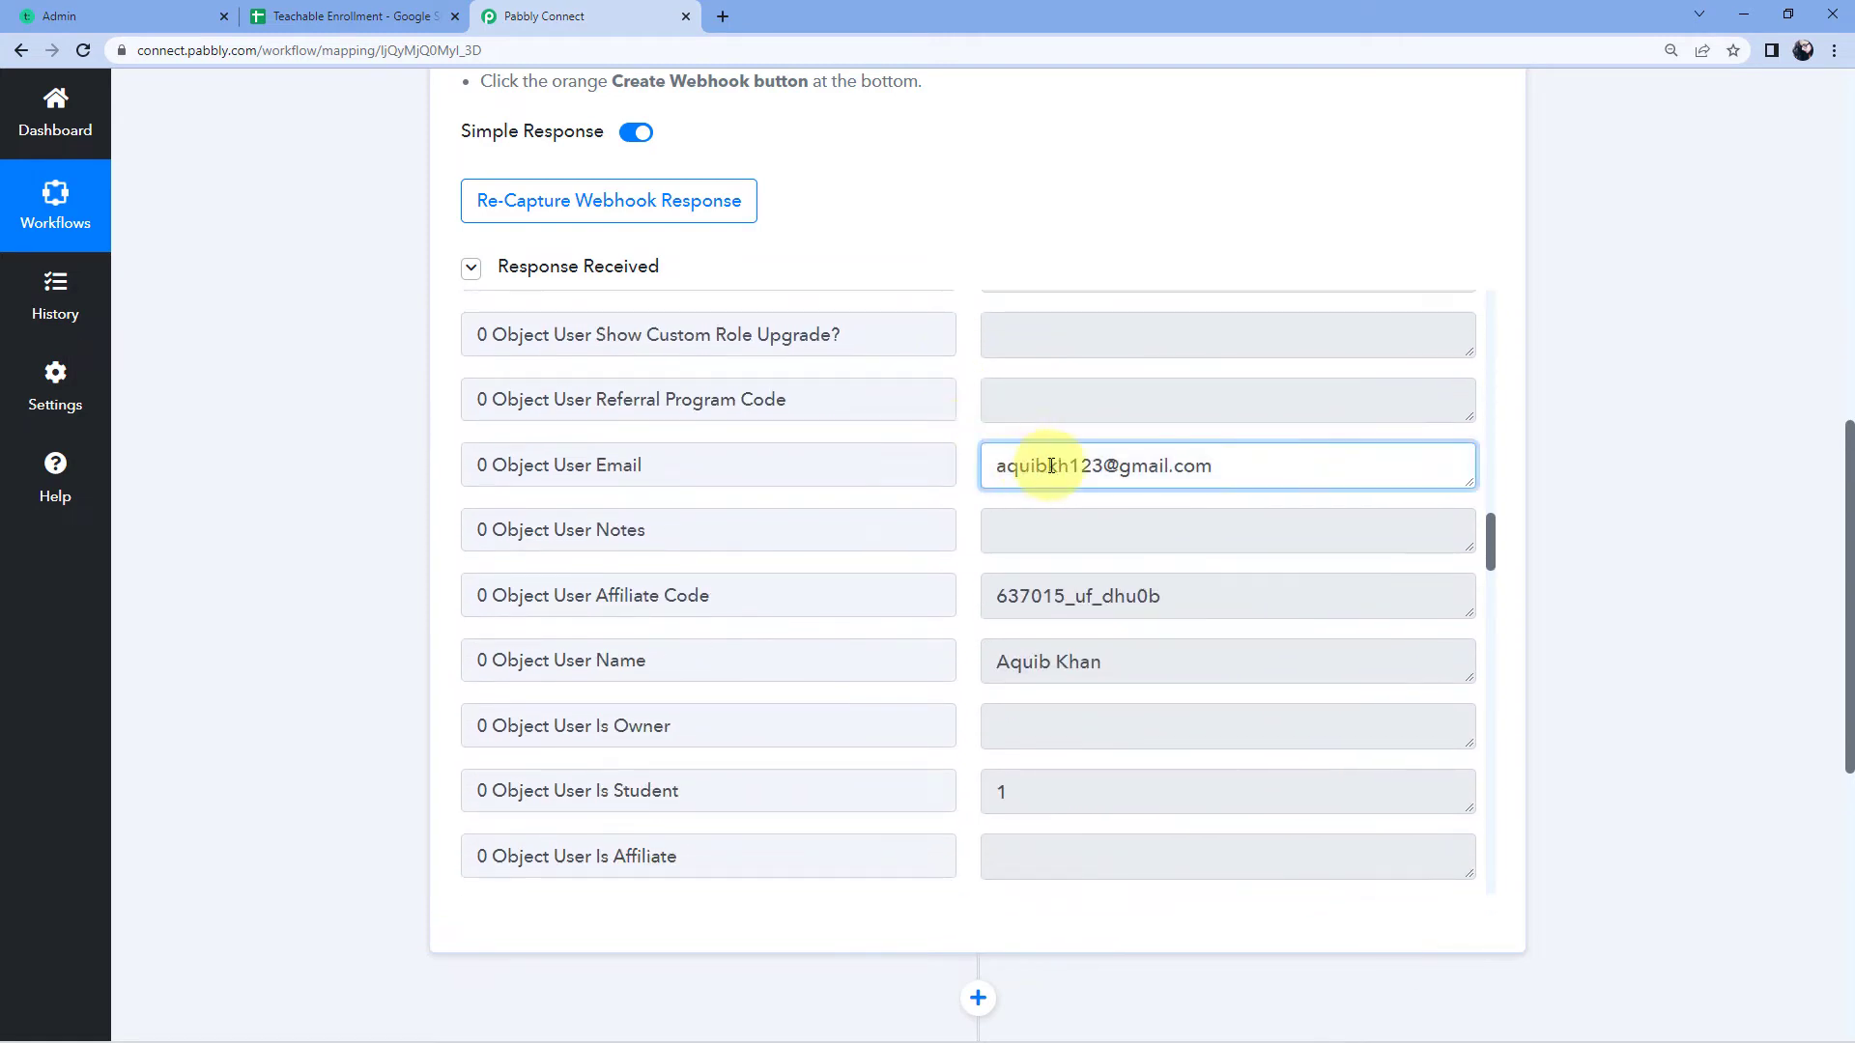
{"action": "left_click_drag", "start_coordinate": [1242, 465], "coordinate": [980, 464]}
{"action": "left_click", "coordinate": [962, 421]}
{"action": "scroll", "coordinate": [963, 422], "scroll_direction": "up", "scroll_amount": 5}
{"action": "scroll", "coordinate": [964, 428], "scroll_direction": "up", "scroll_amount": 10}
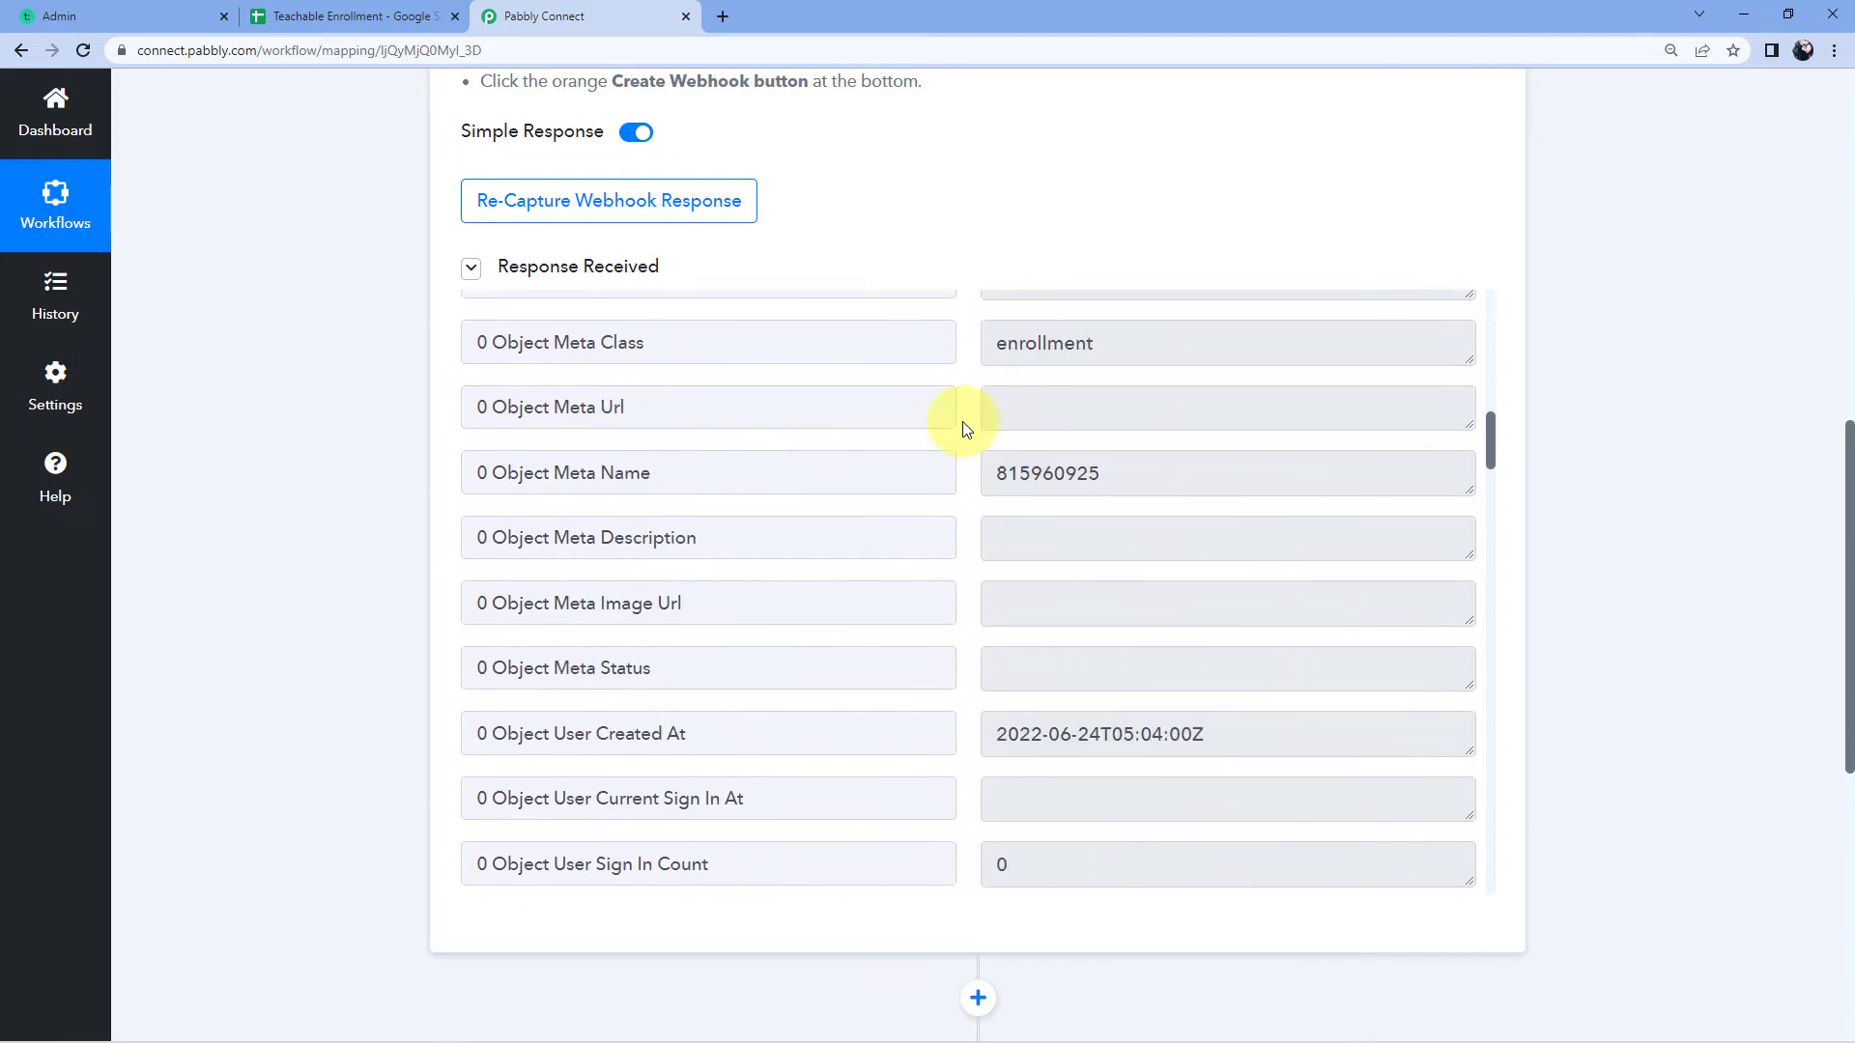
{"action": "scroll", "coordinate": [964, 428], "scroll_direction": "up", "scroll_amount": 7}
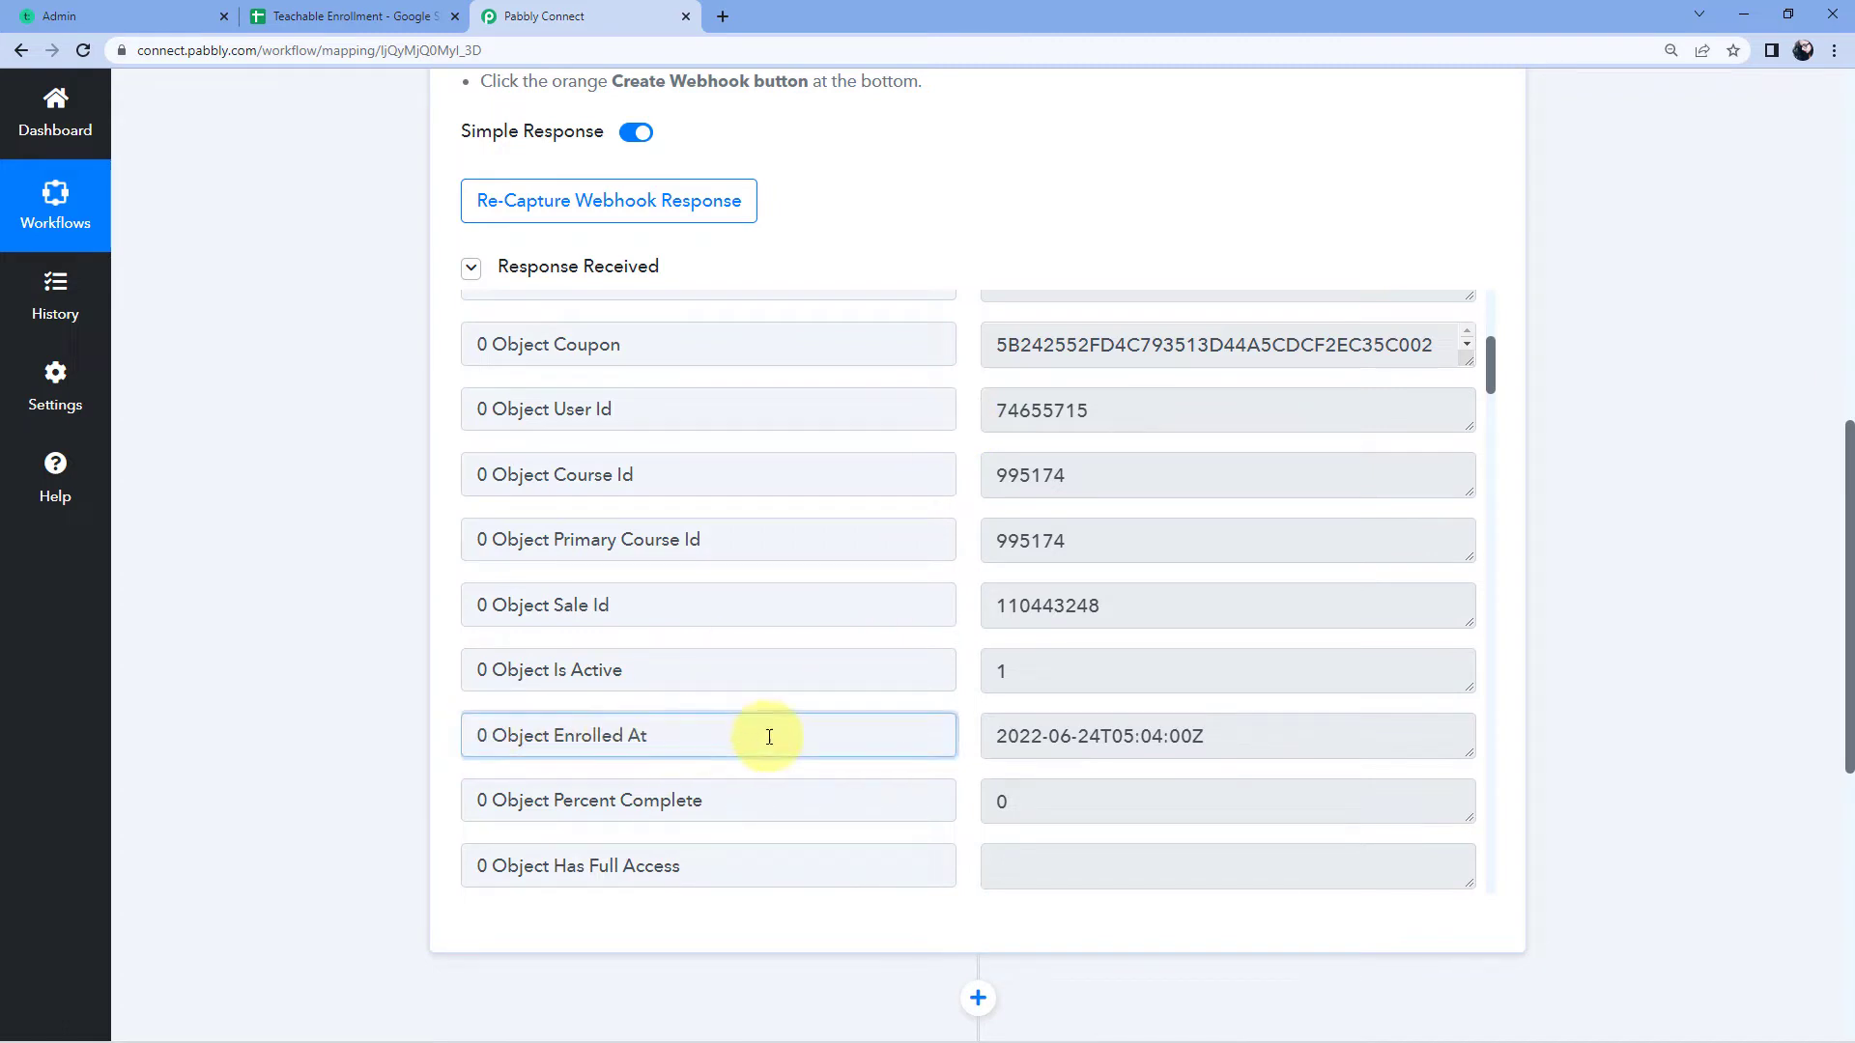
{"action": "left_click", "coordinate": [1010, 736]}
{"action": "left_click_drag", "start_coordinate": [996, 736], "coordinate": [1195, 733]}
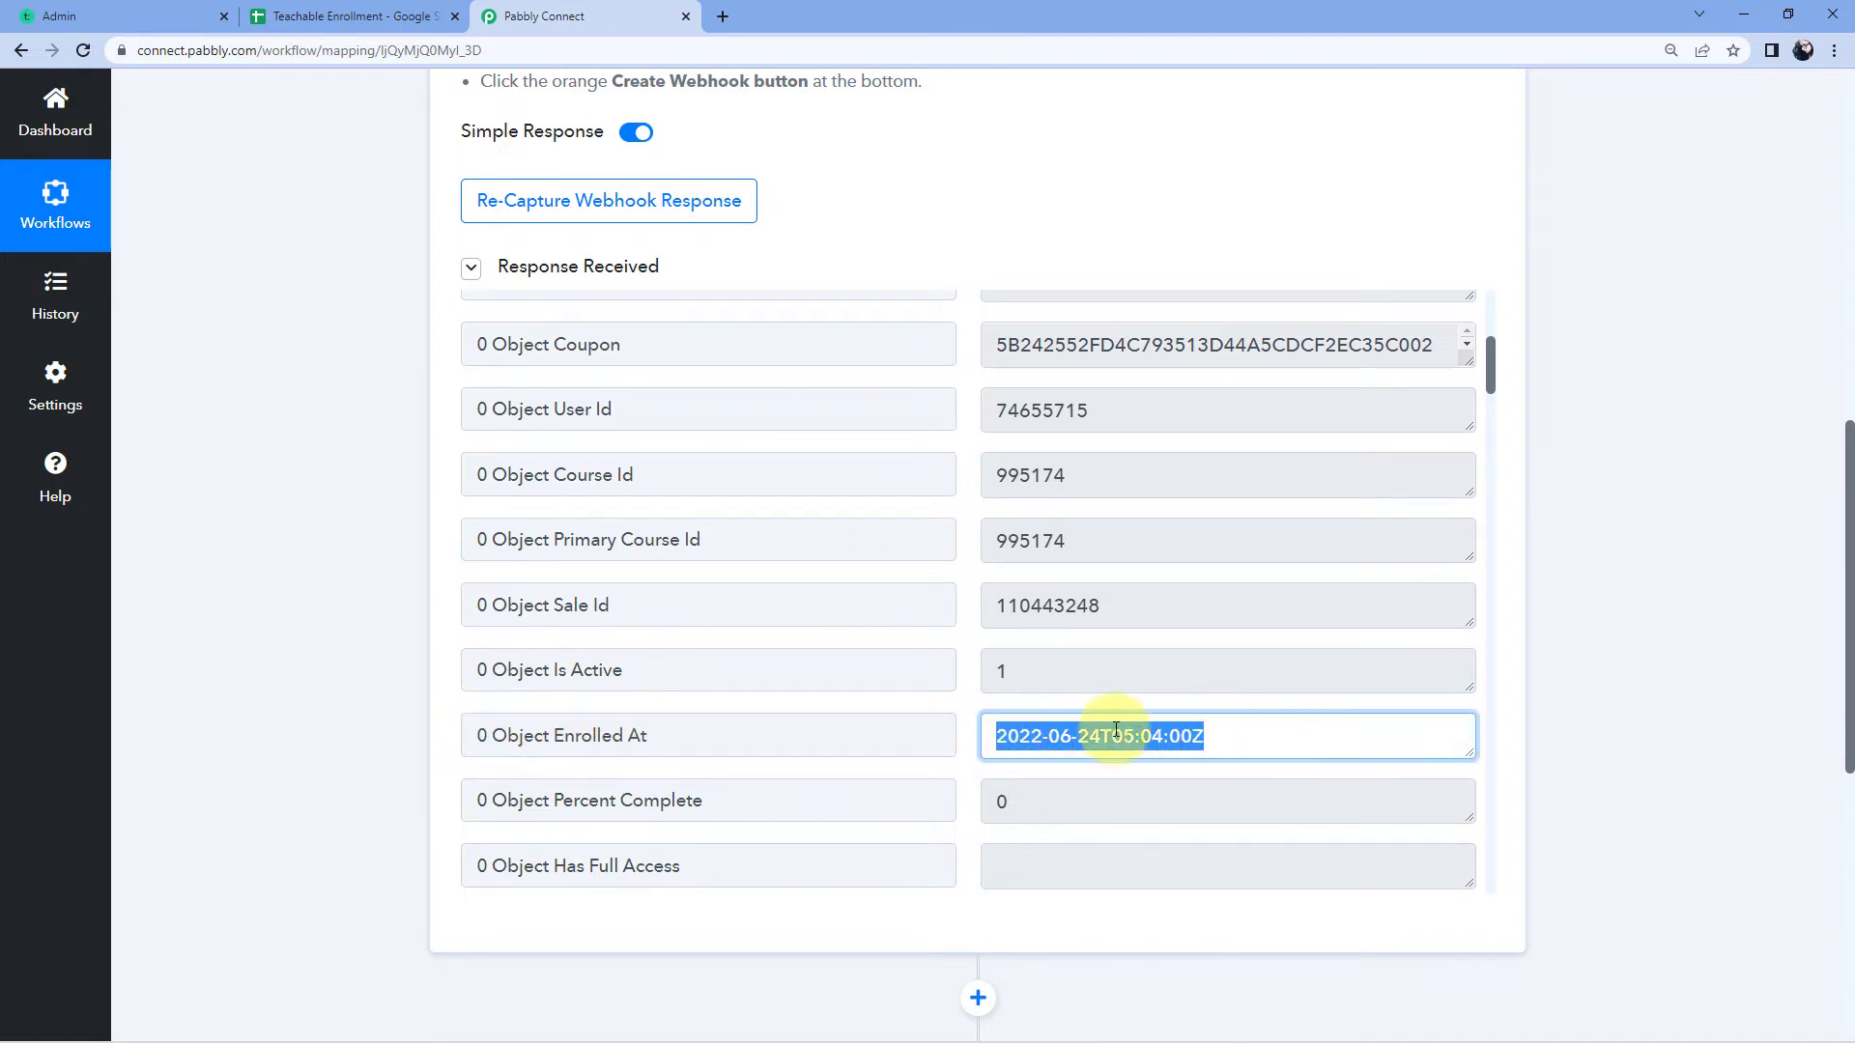
{"action": "left_click", "coordinate": [976, 670]}
{"action": "scroll", "coordinate": [976, 671], "scroll_direction": "down", "scroll_amount": 12}
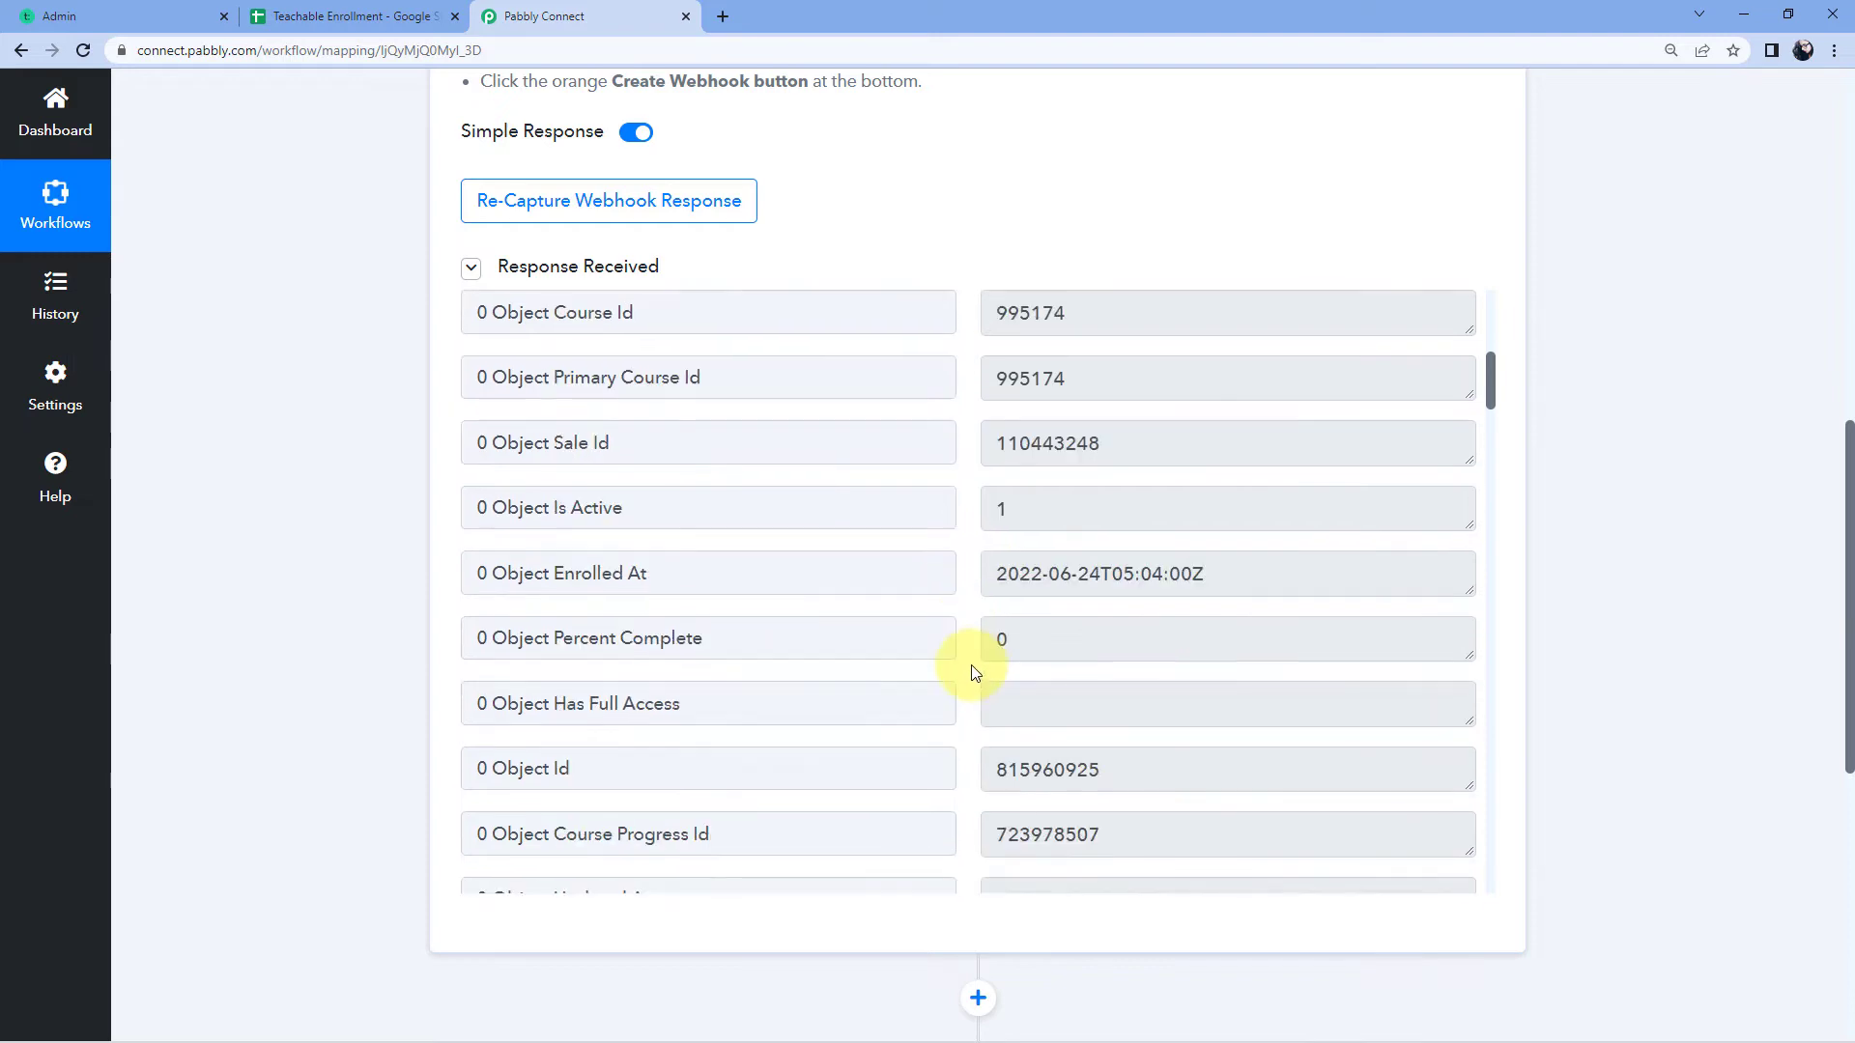
{"action": "scroll", "coordinate": [974, 677], "scroll_direction": "down", "scroll_amount": 5}
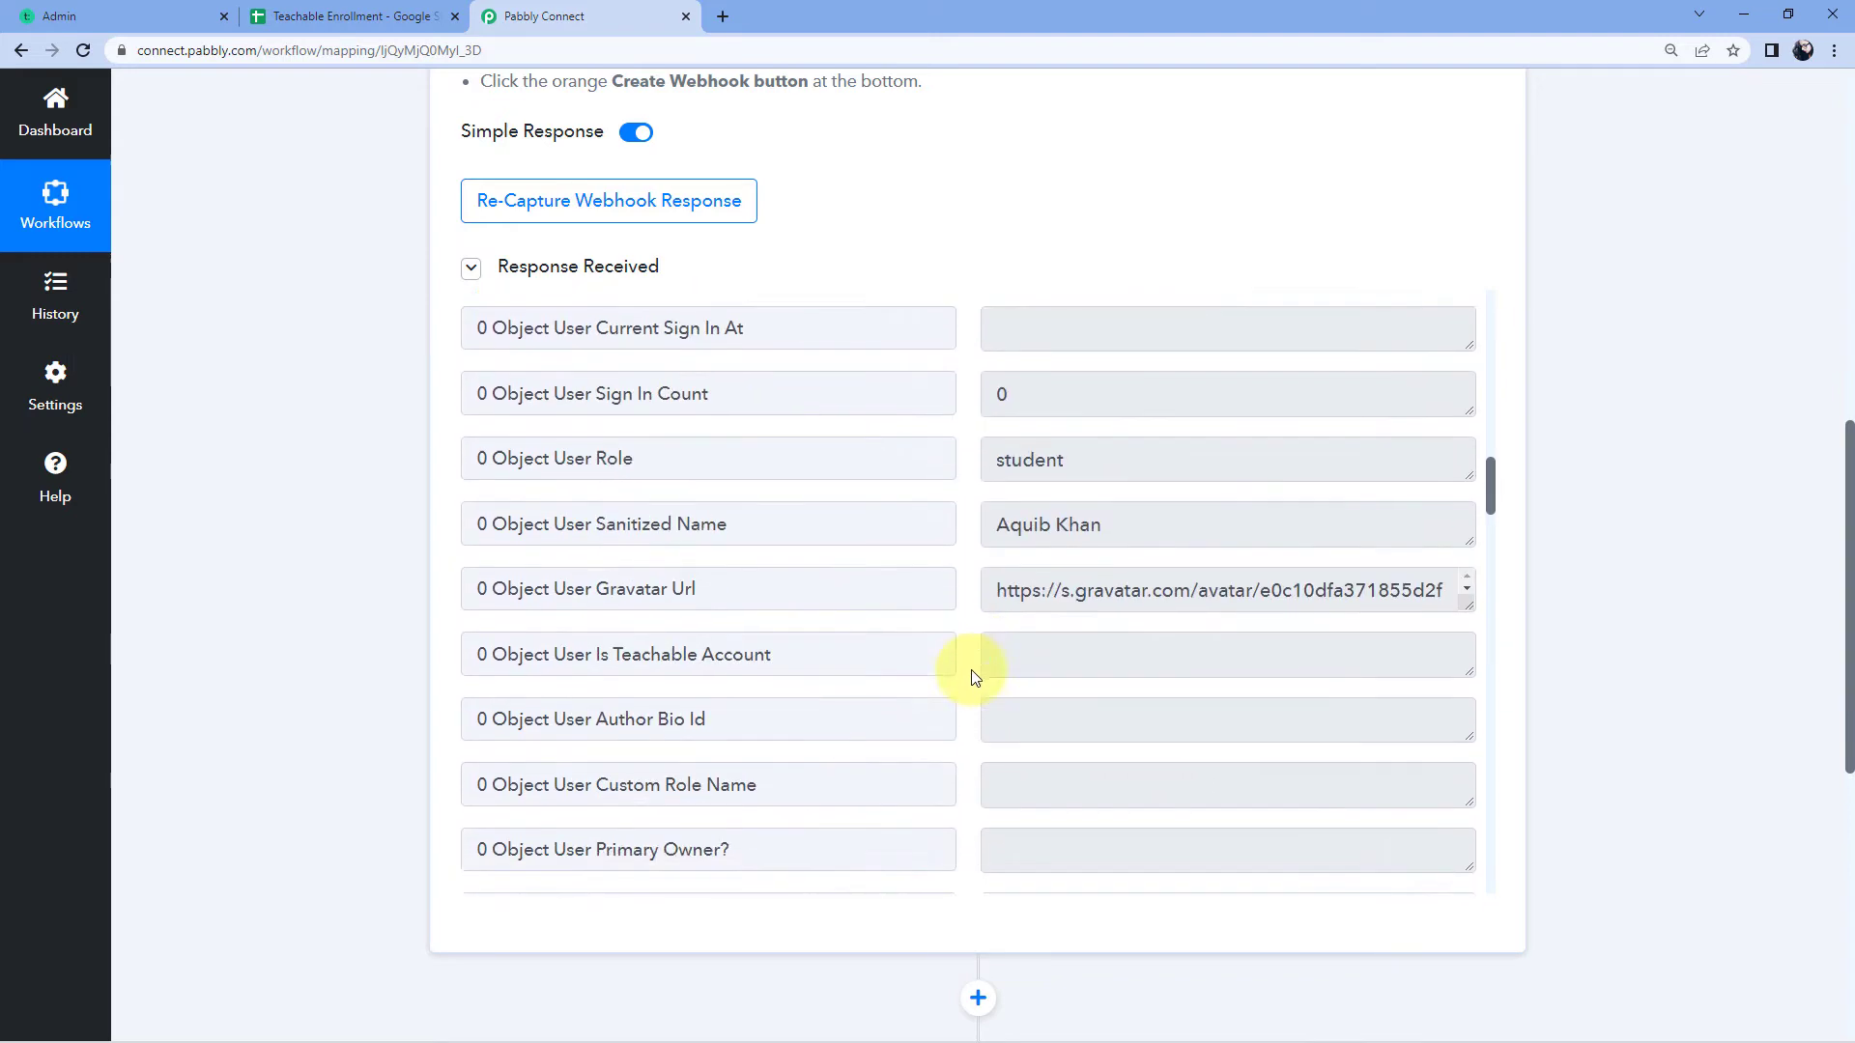
{"action": "scroll", "coordinate": [974, 676], "scroll_direction": "down", "scroll_amount": 12}
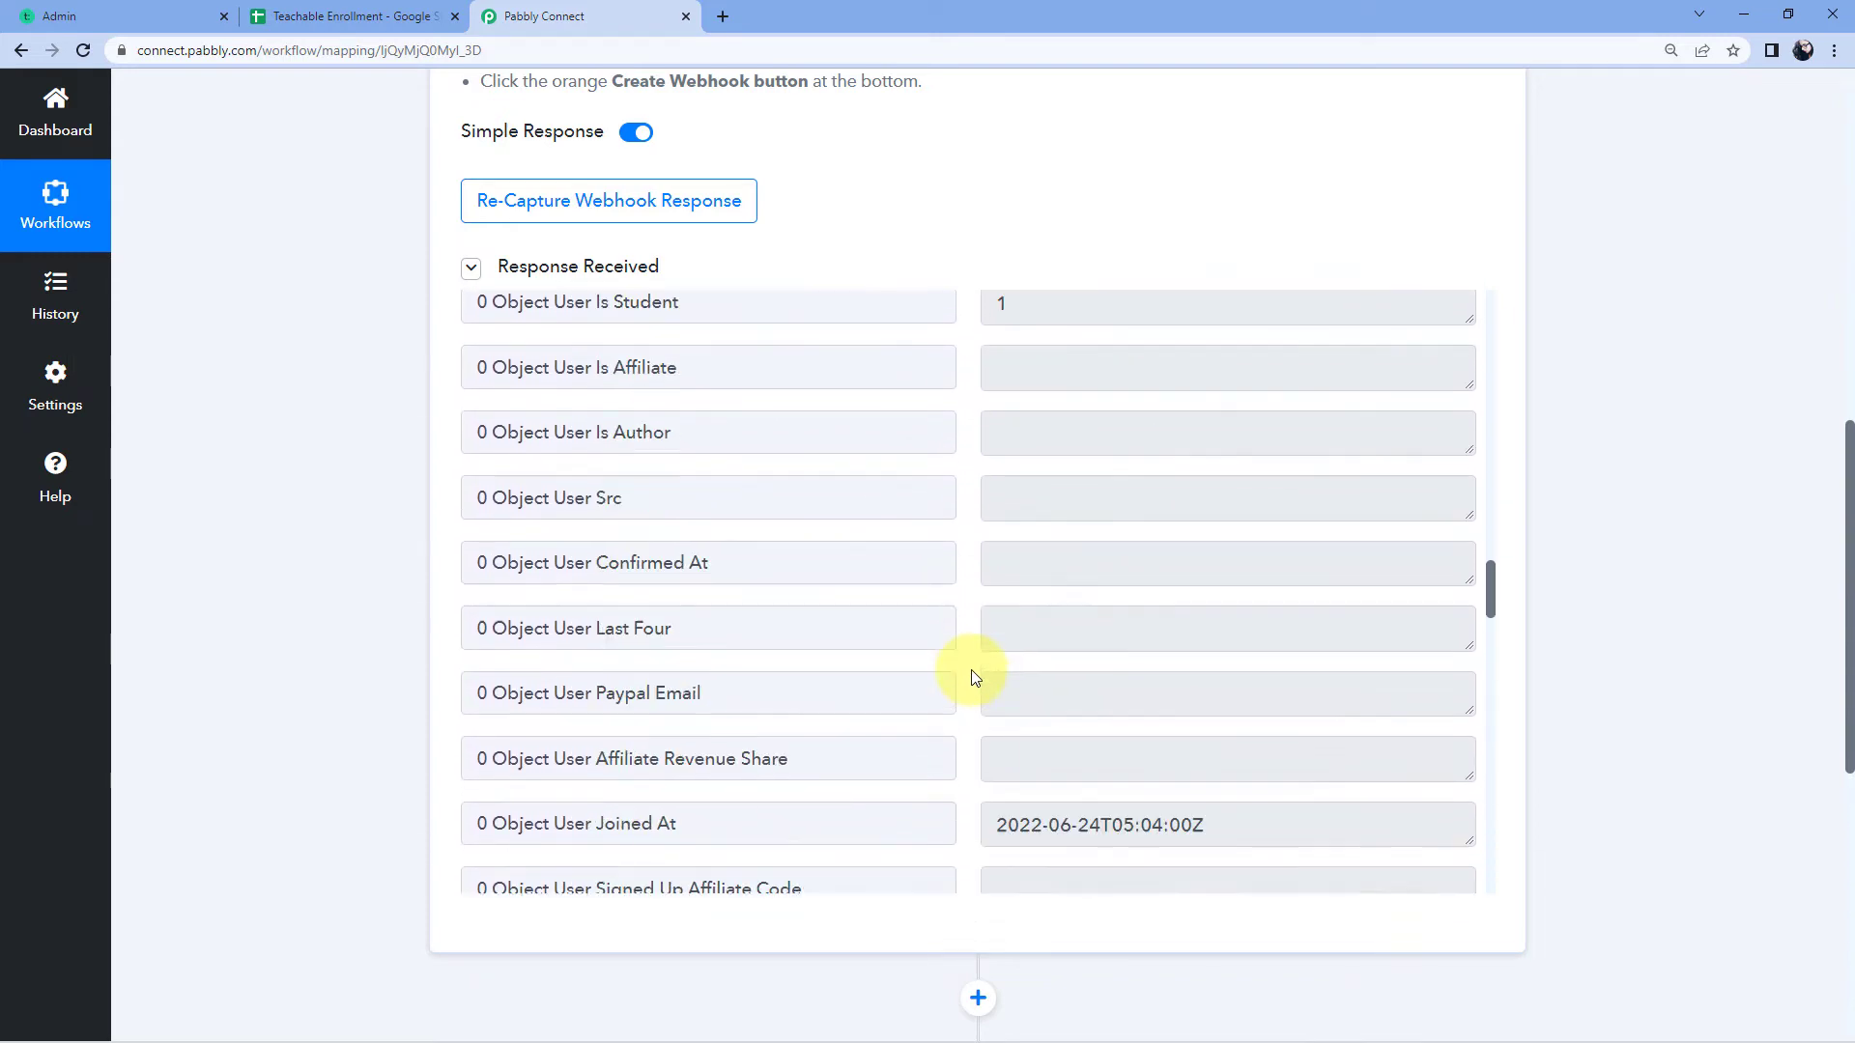
{"action": "scroll", "coordinate": [974, 676], "scroll_direction": "down", "scroll_amount": 8}
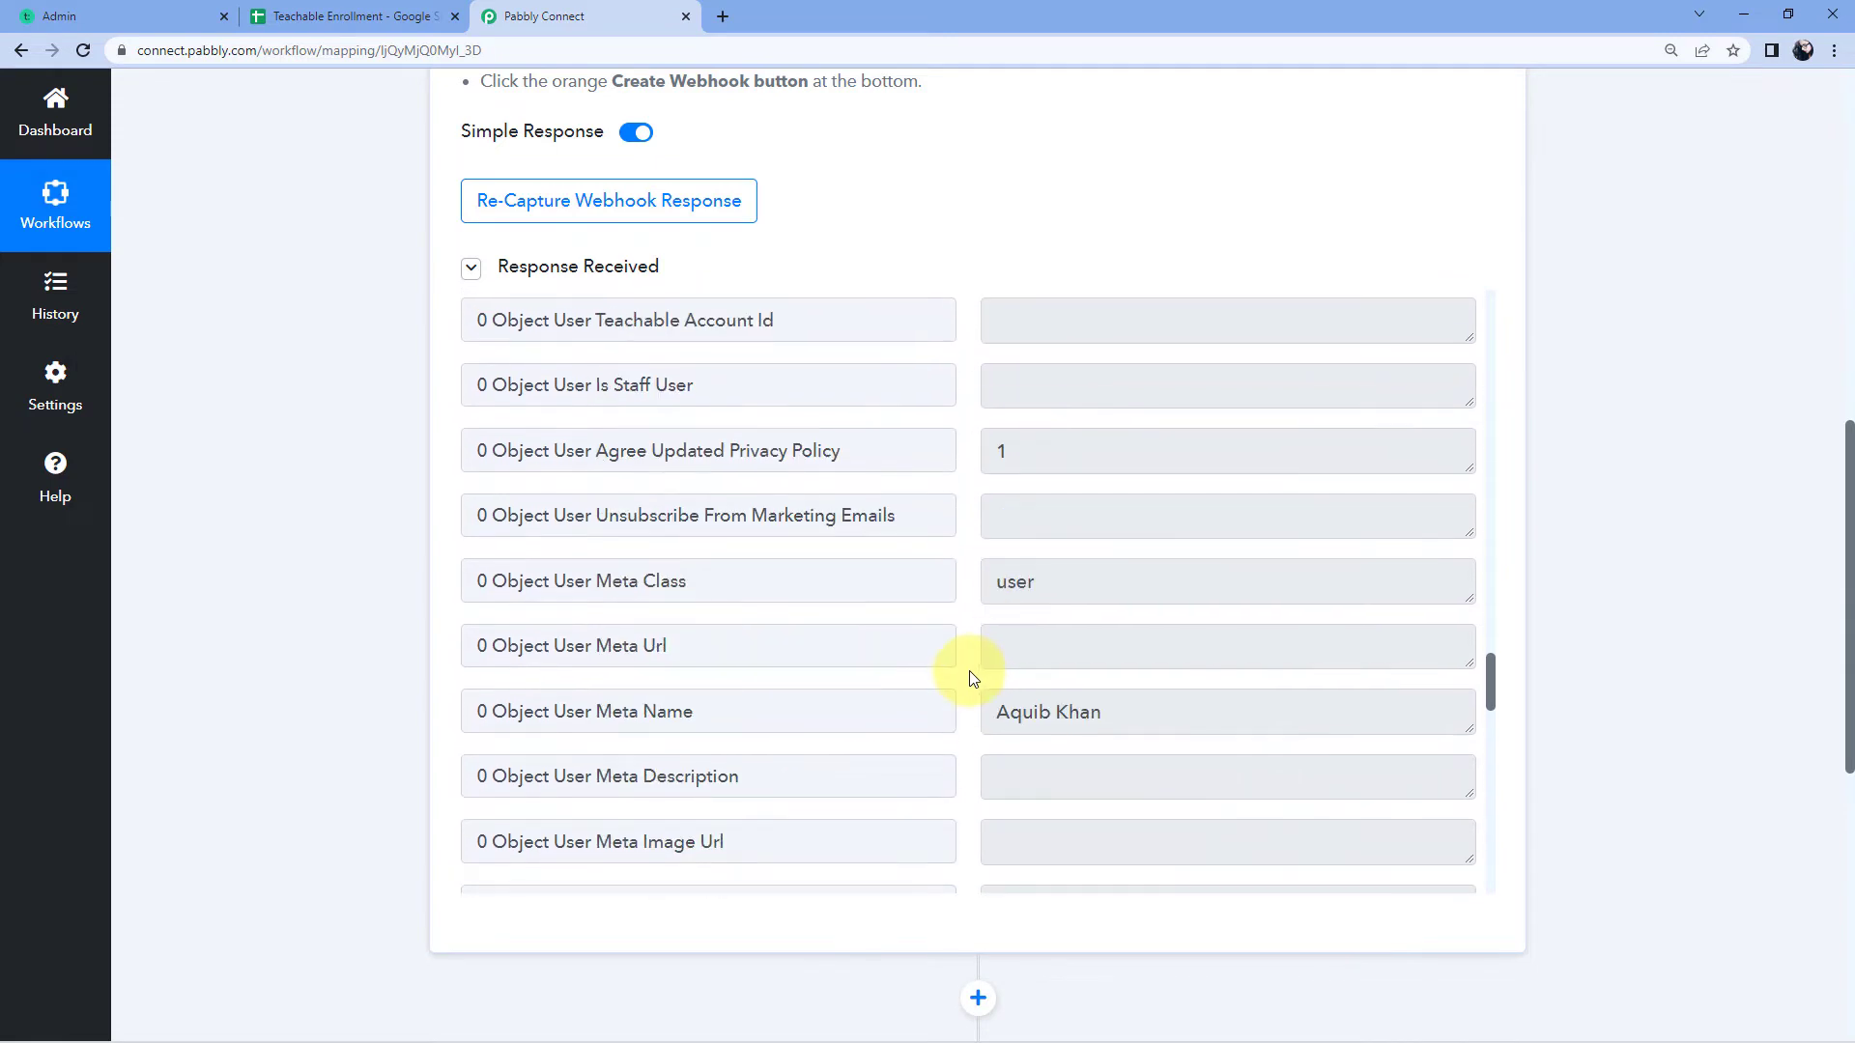
{"action": "scroll", "coordinate": [971, 682], "scroll_direction": "down", "scroll_amount": 8}
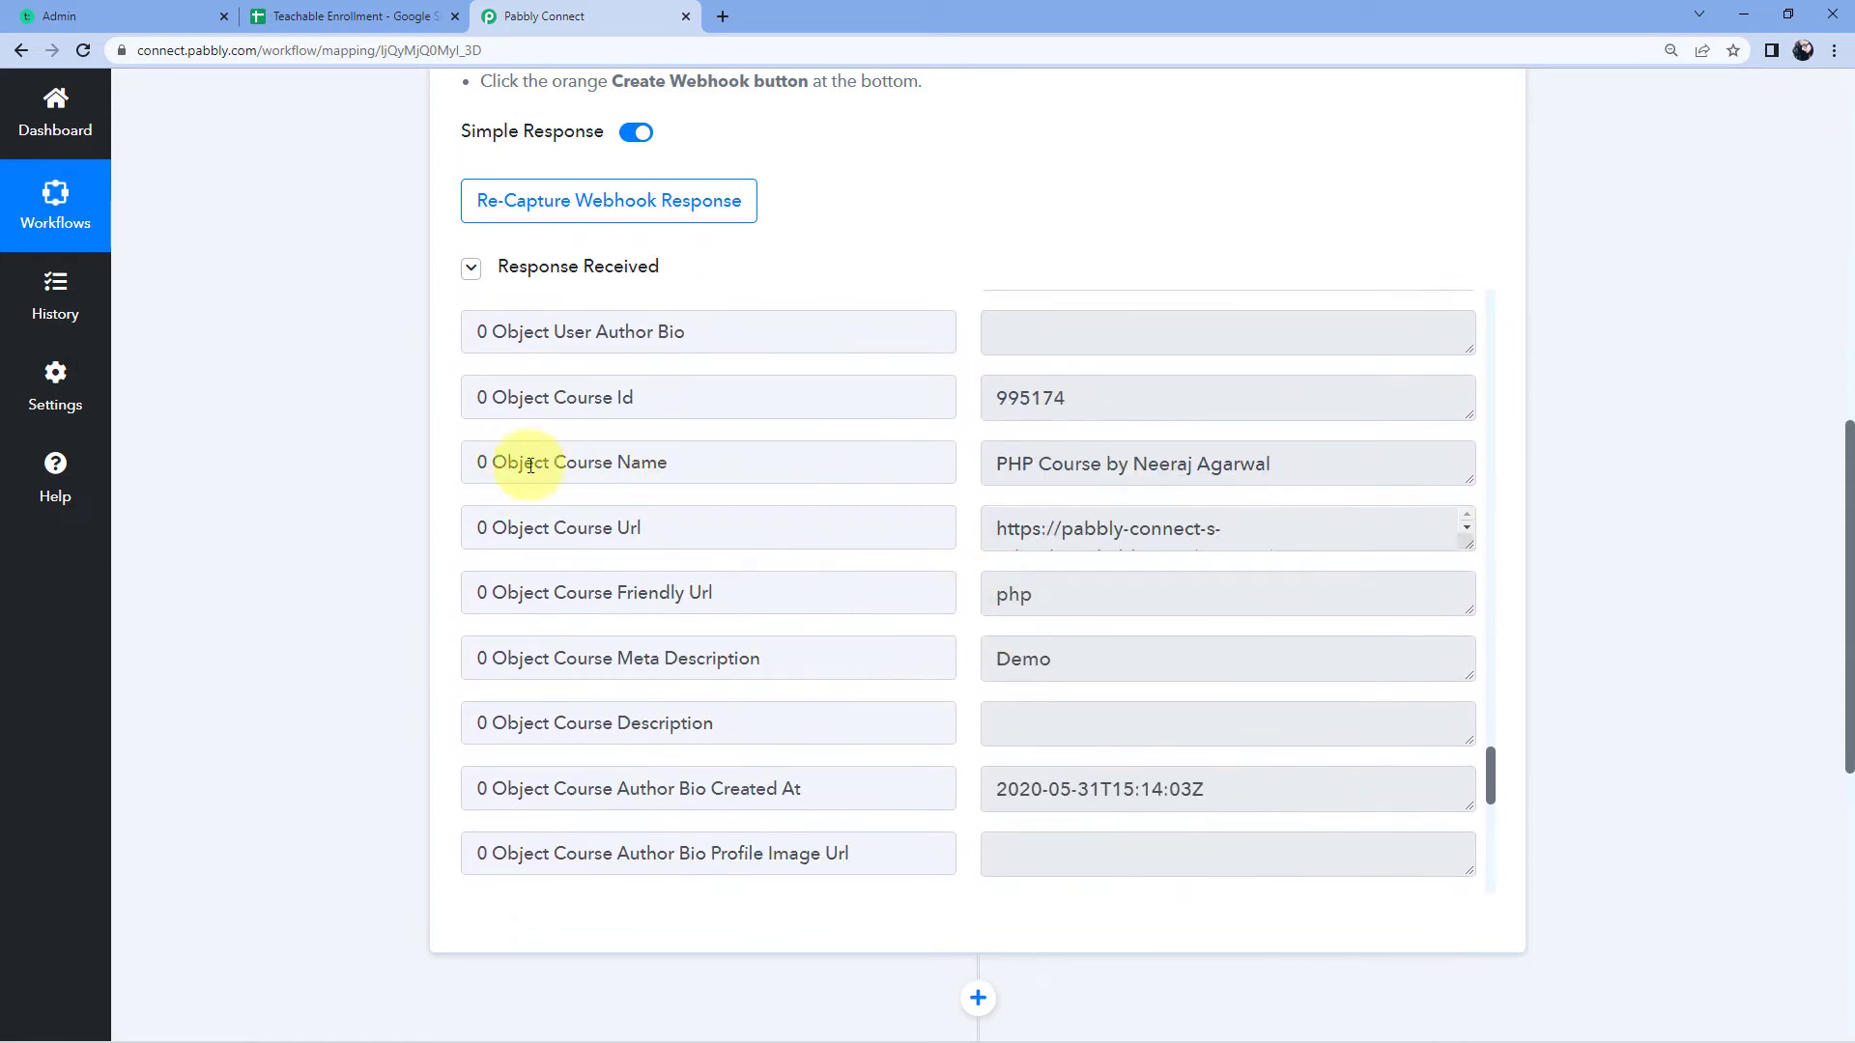
{"action": "left_click", "coordinate": [1002, 467]}
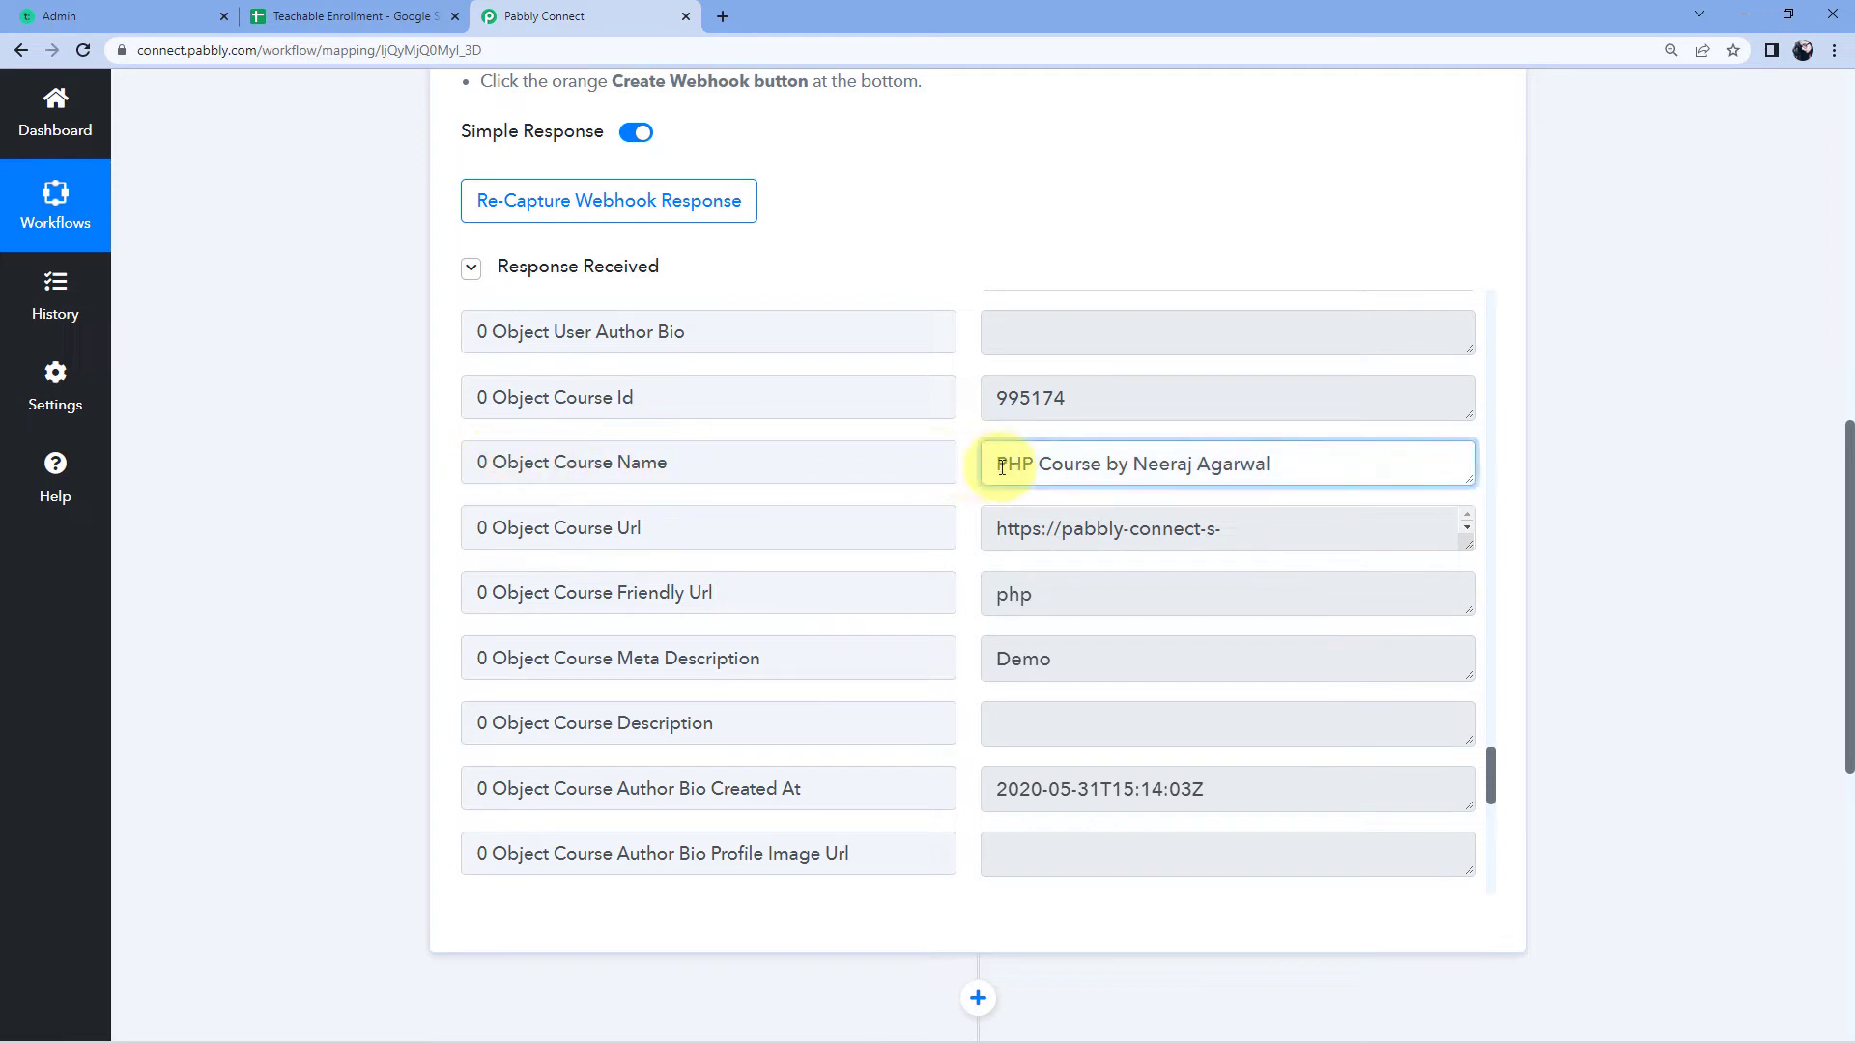
{"action": "left_click_drag", "start_coordinate": [998, 464], "coordinate": [1295, 464]}
{"action": "left_click", "coordinate": [1296, 464]}
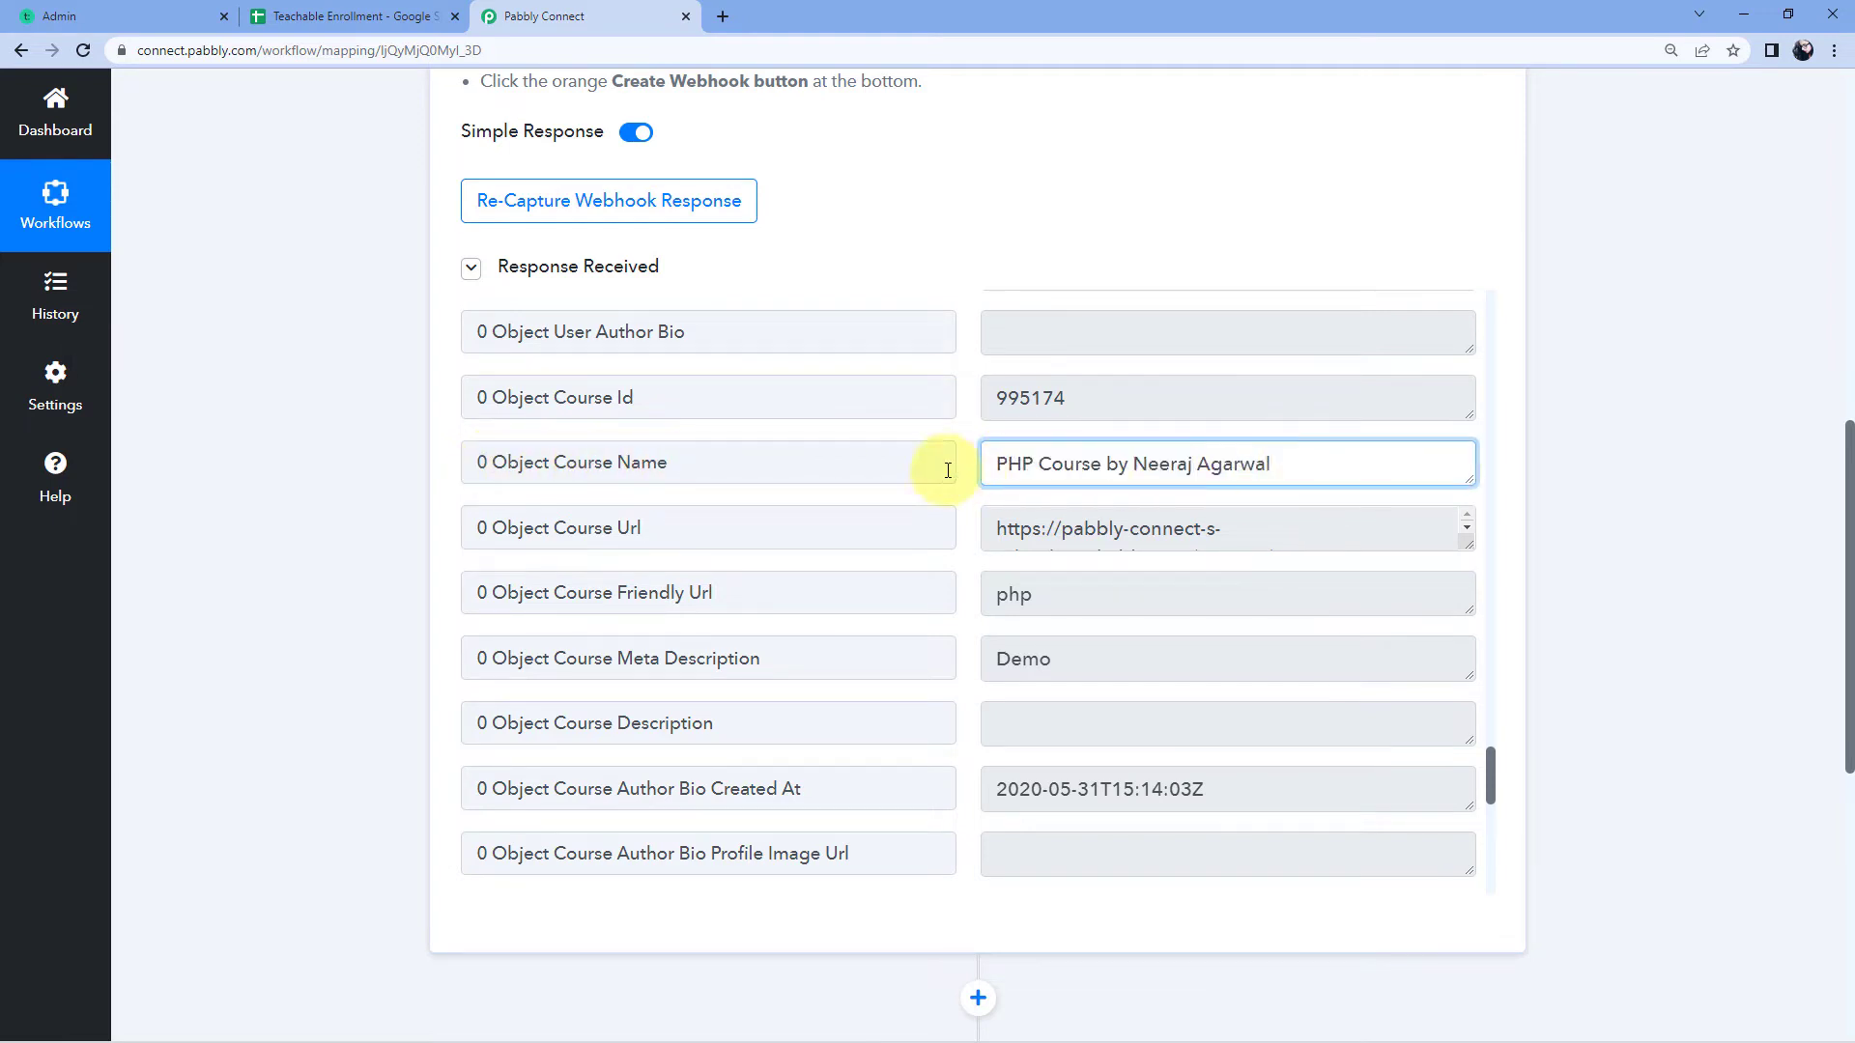
{"action": "left_click", "coordinate": [969, 470]}
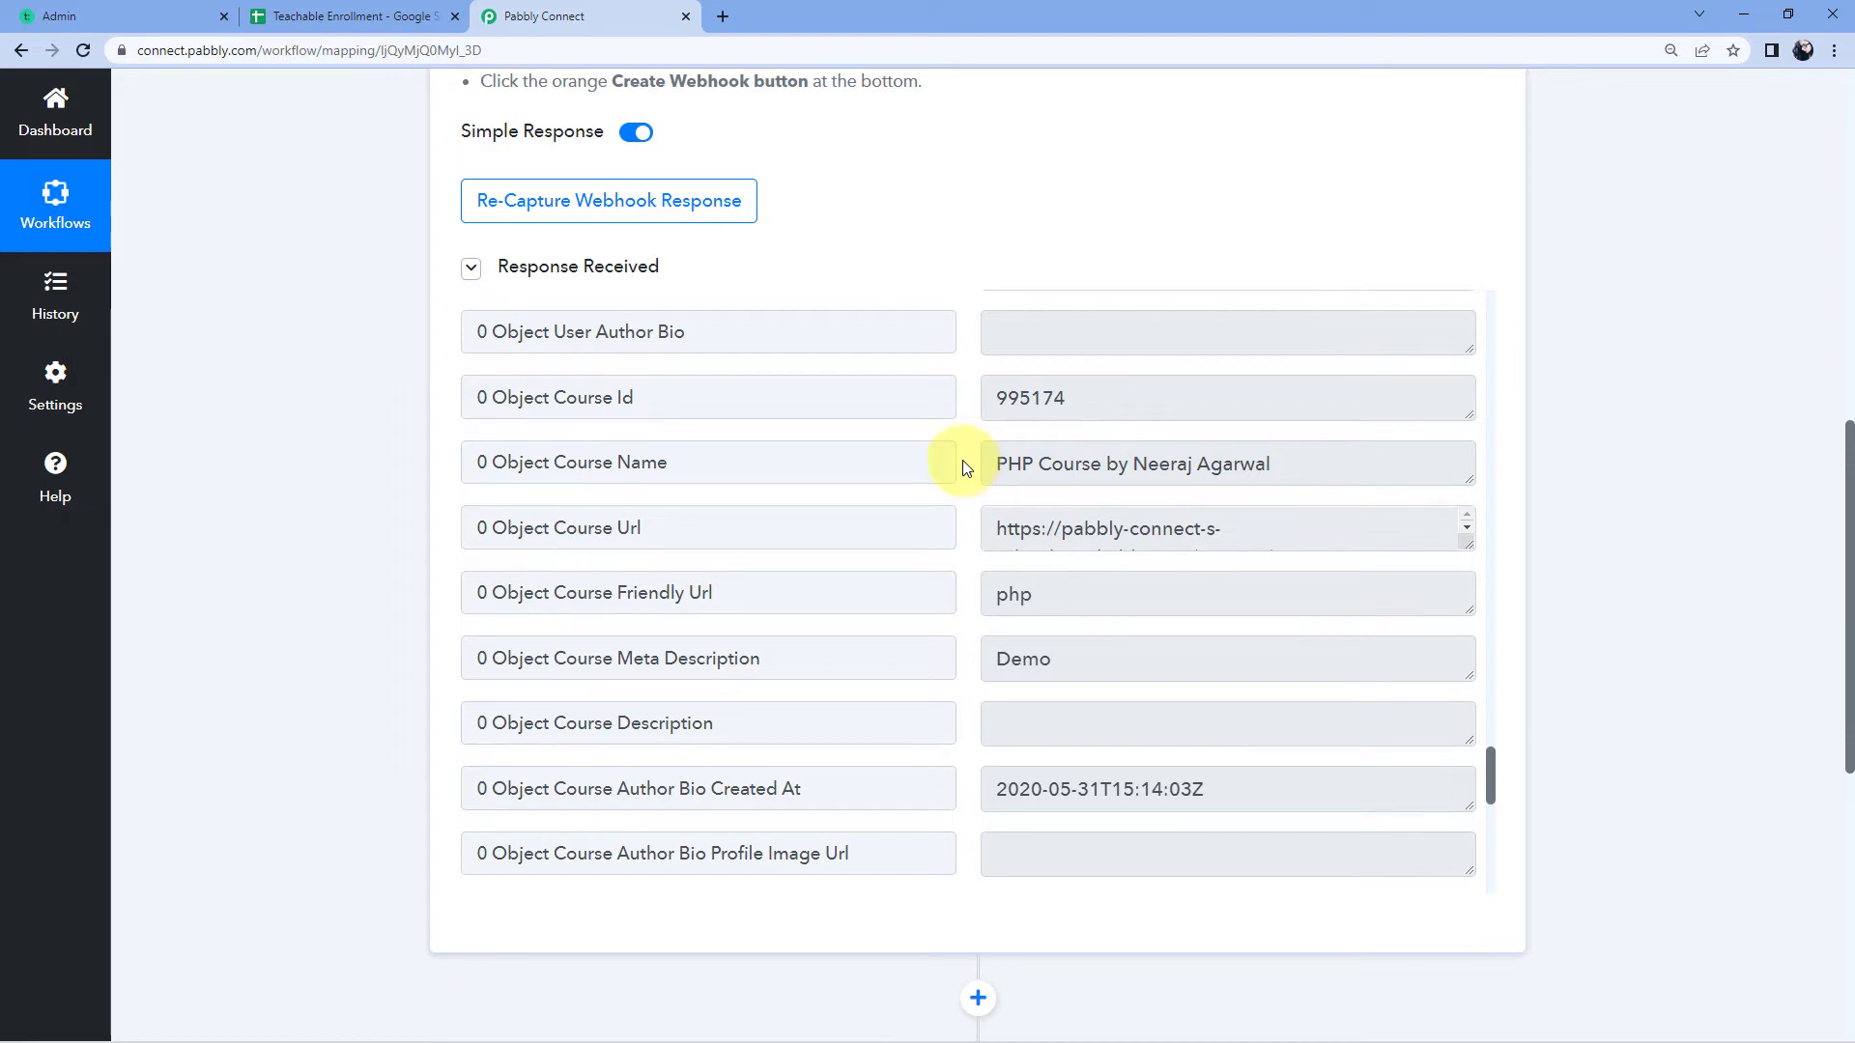
Step: Search 'Google Sheets' and select it as the action step's app
{"action": "scroll", "coordinate": [1633, 362], "scroll_direction": "down", "scroll_amount": 8}
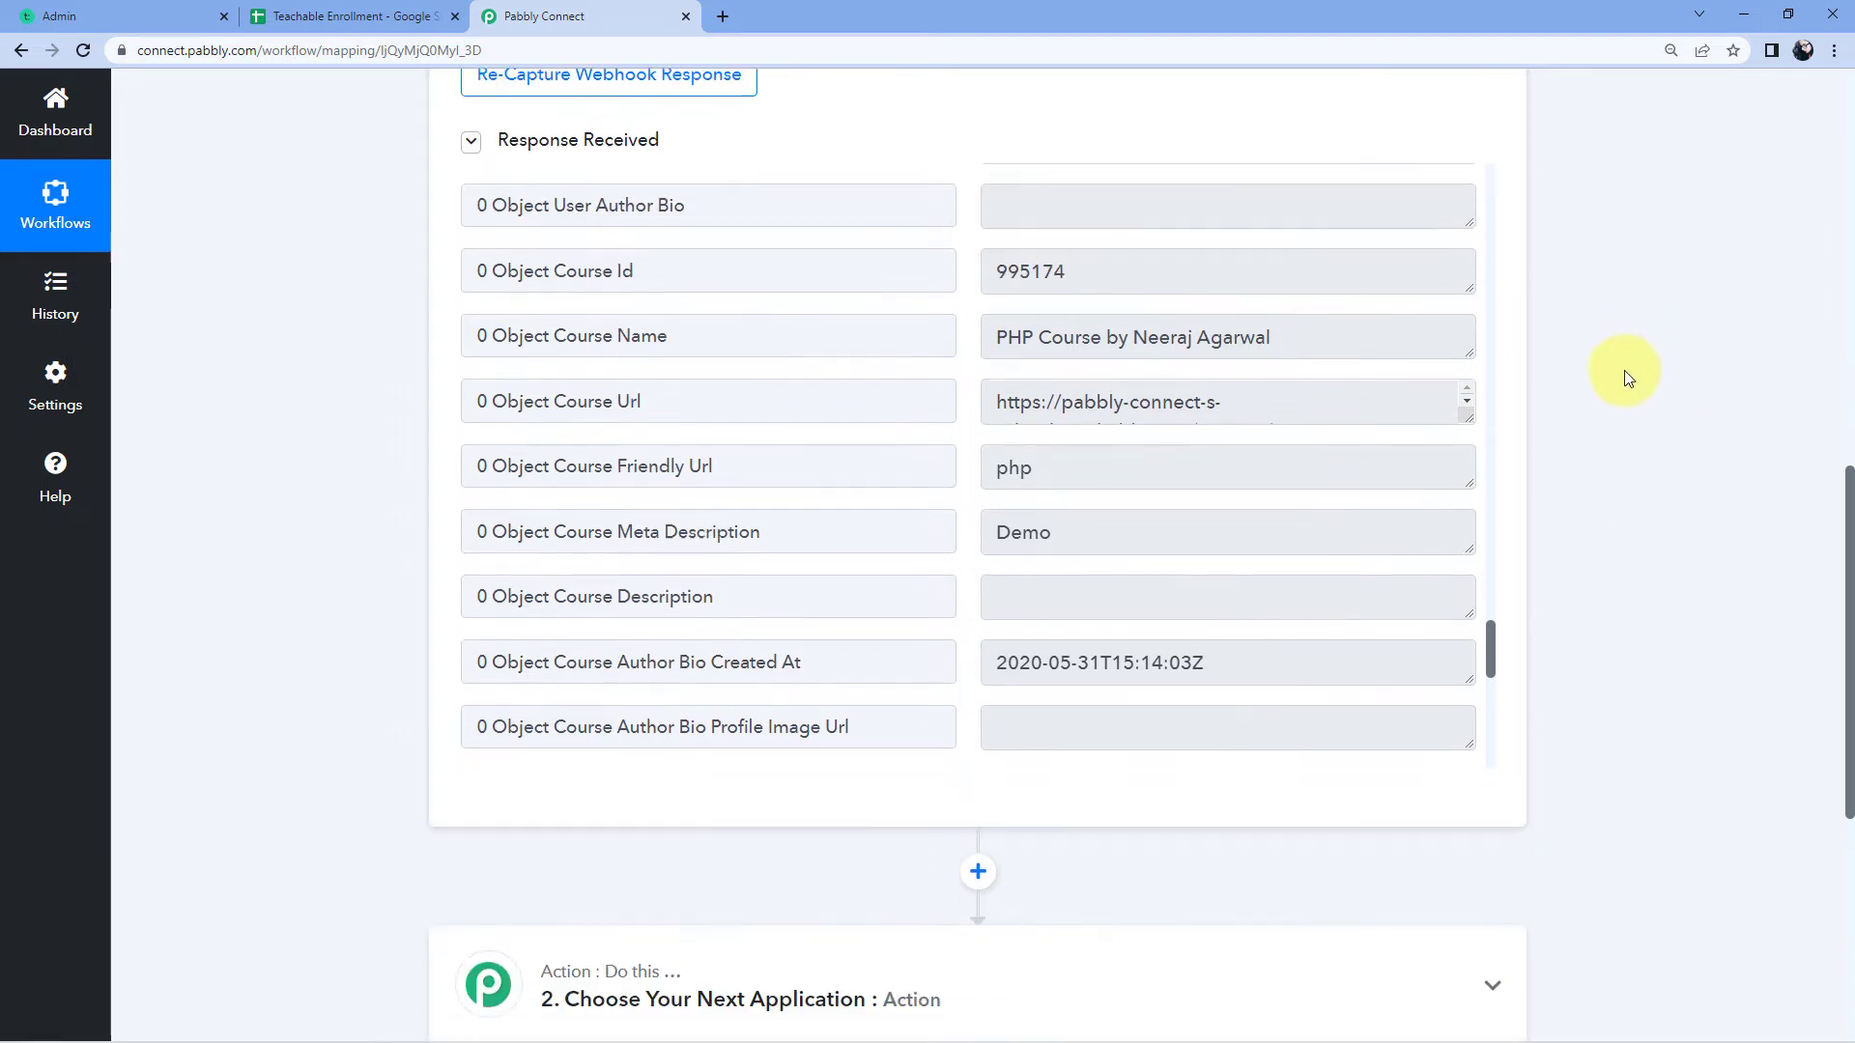
{"action": "left_click", "coordinate": [942, 380]}
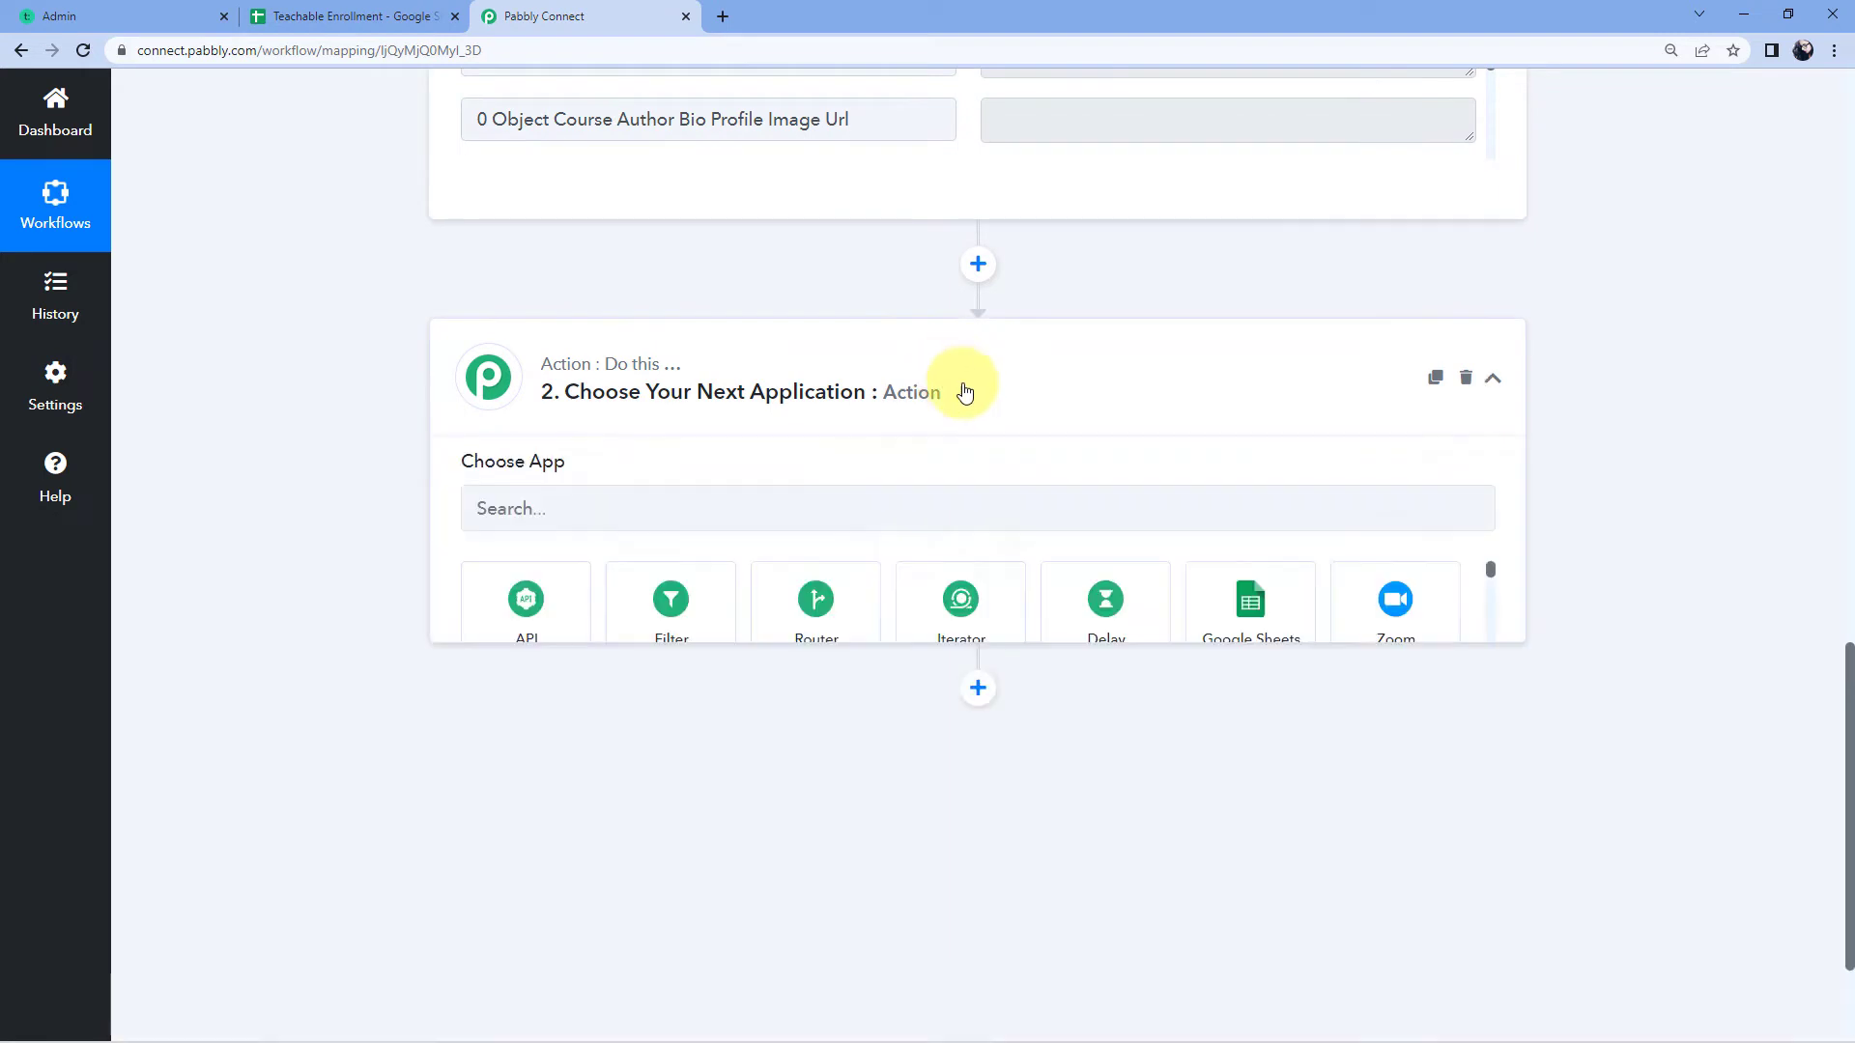
{"action": "left_click", "coordinate": [502, 523]}
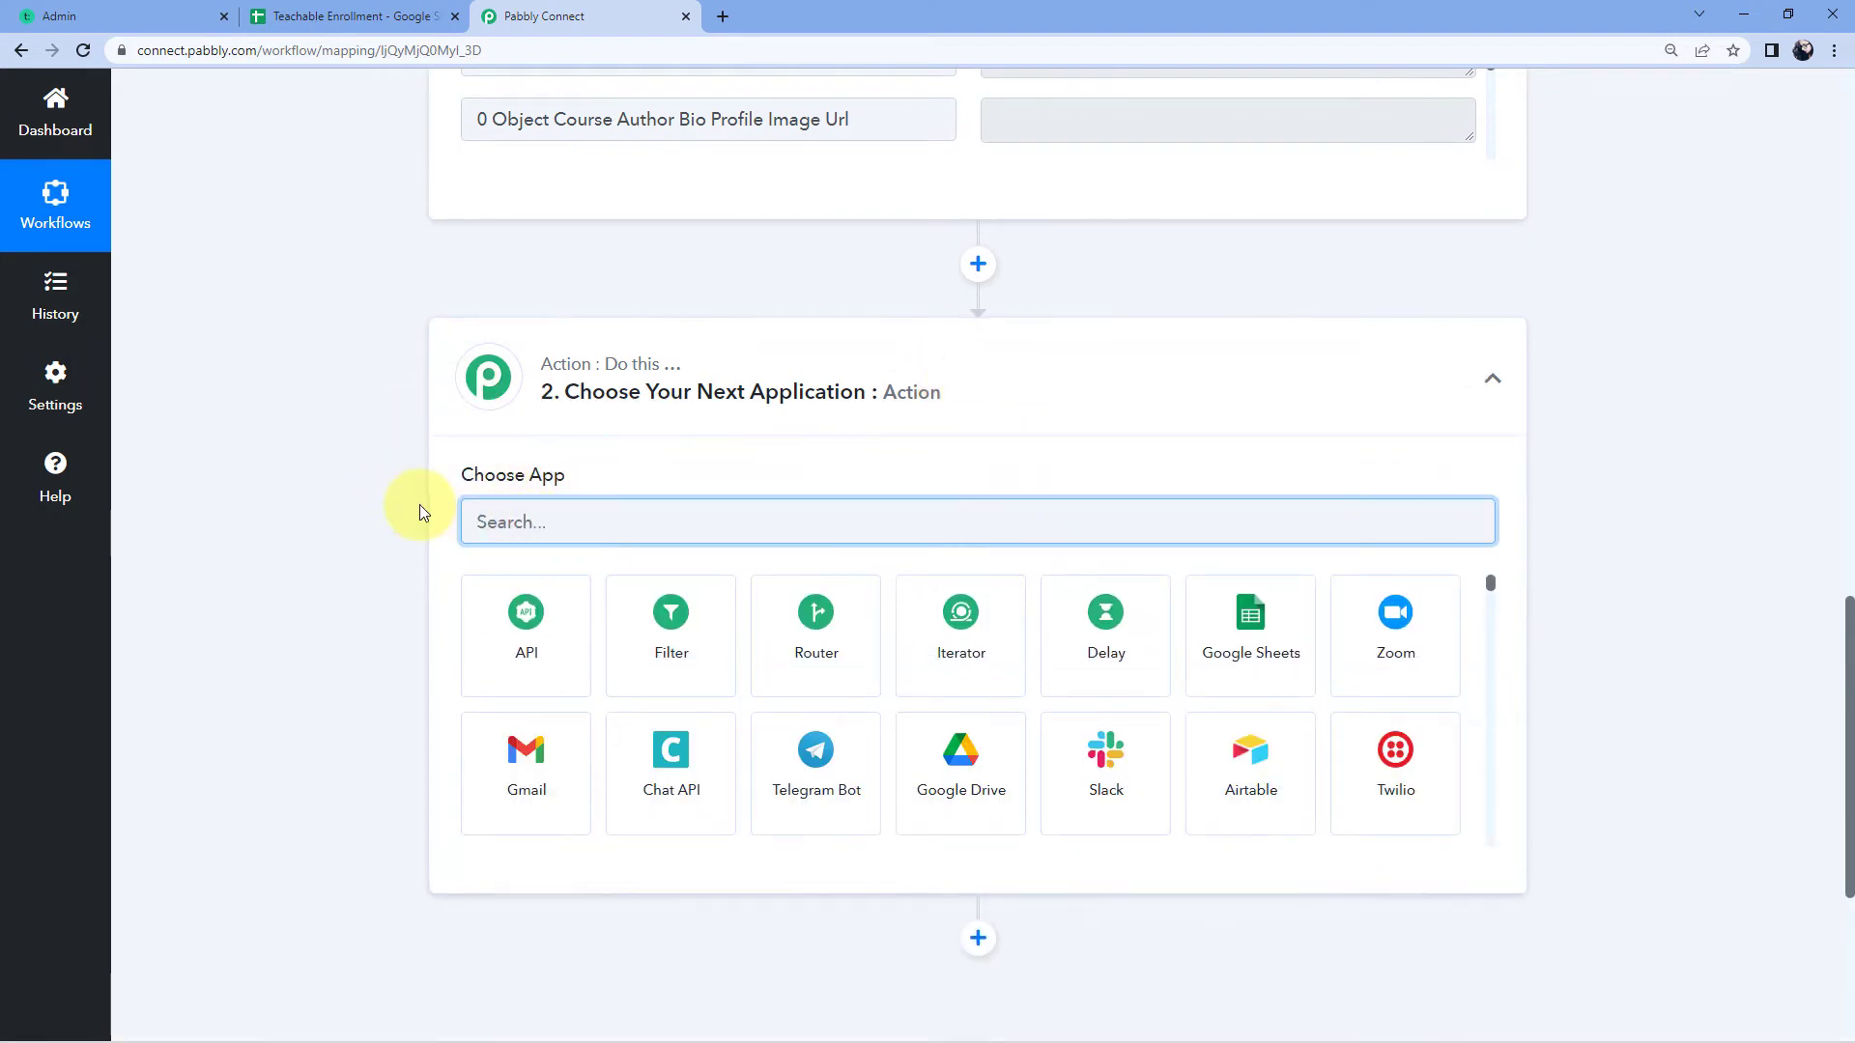
{"action": "type", "text": "Google Sheets"}
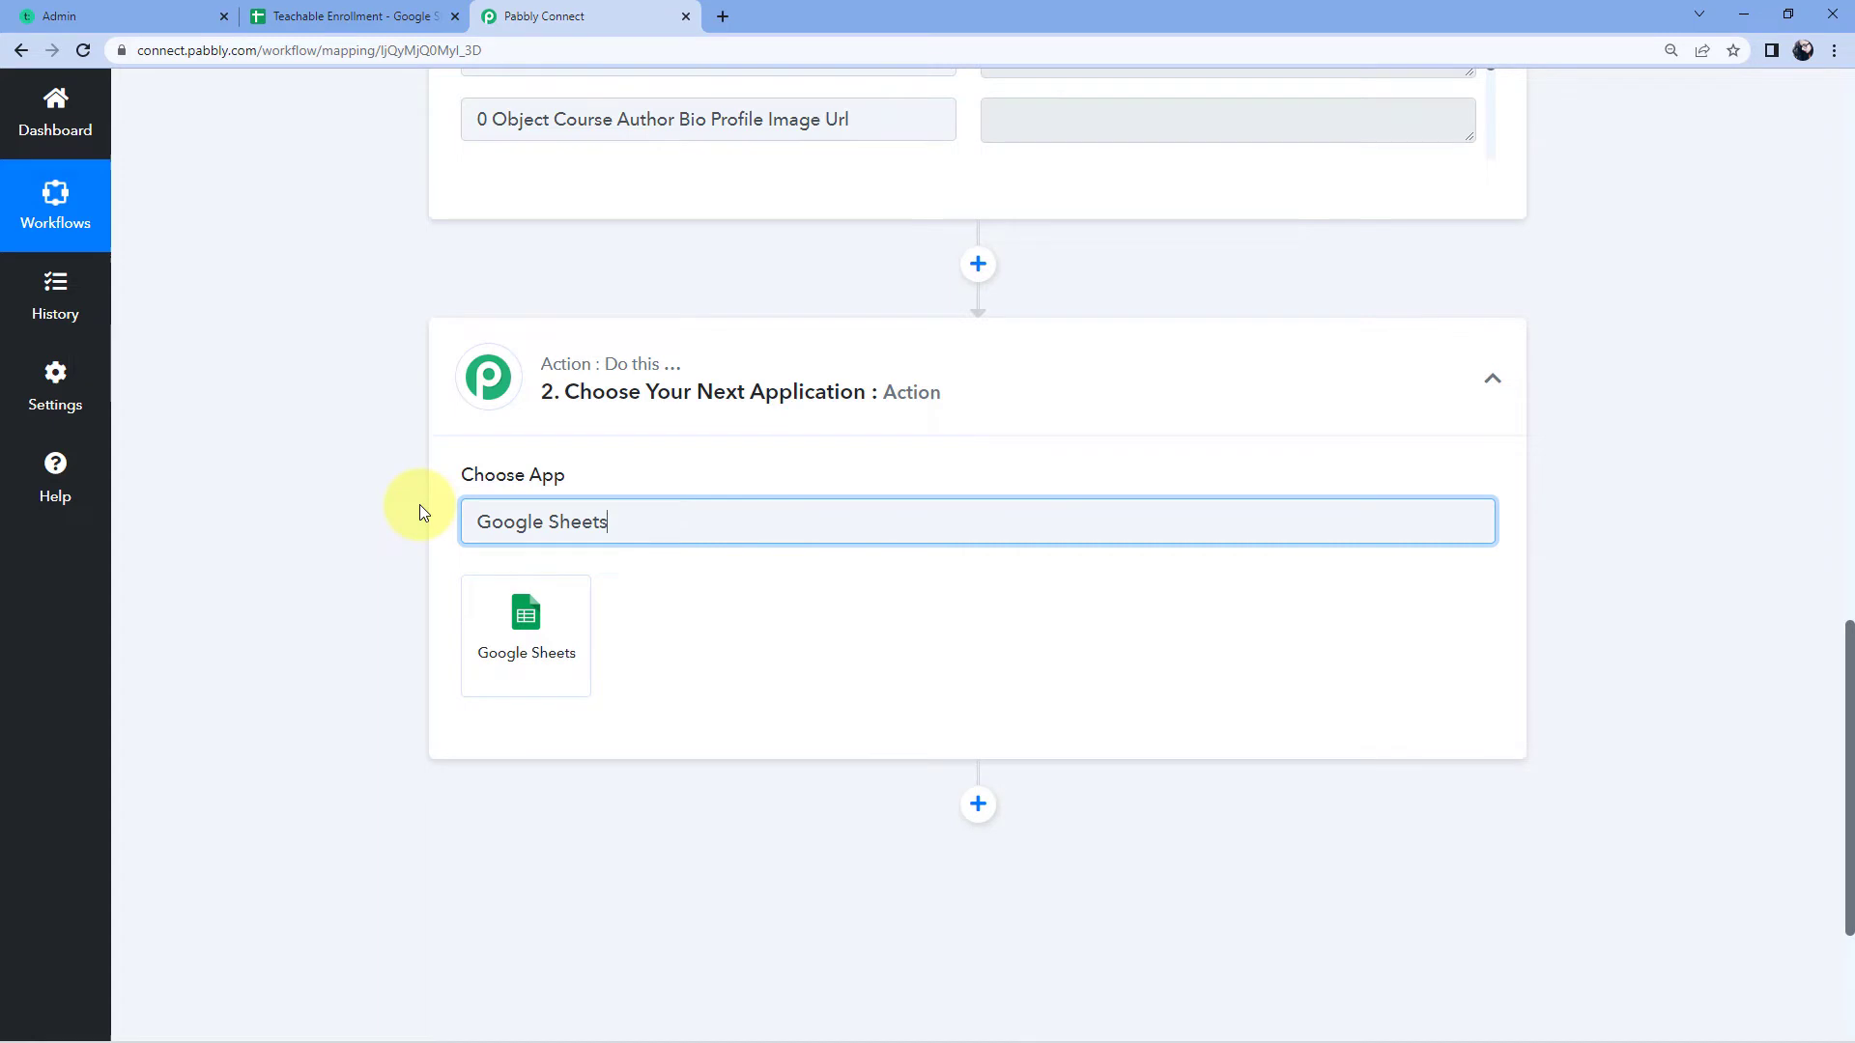
{"action": "left_click", "coordinate": [543, 638]}
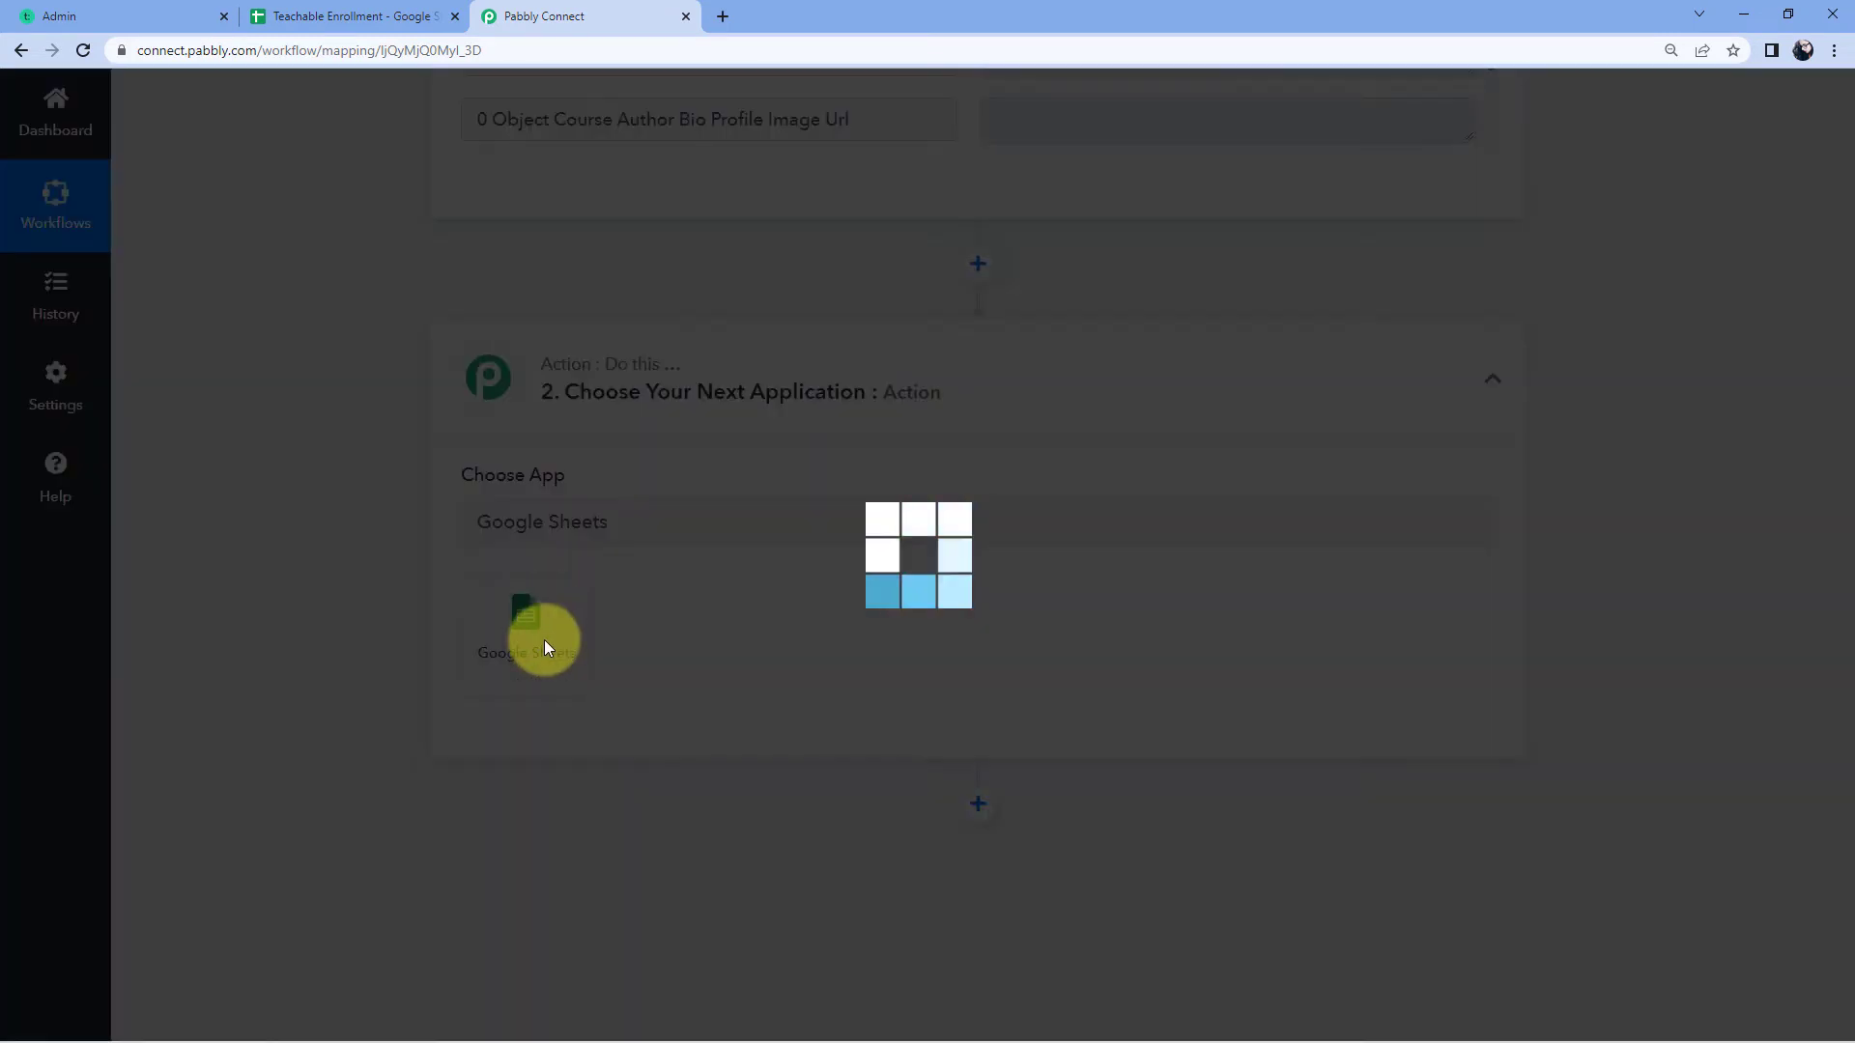
Step: Set the Google Sheets action event to Add New Row
{"action": "scroll", "coordinate": [592, 558], "scroll_direction": "down", "scroll_amount": 2}
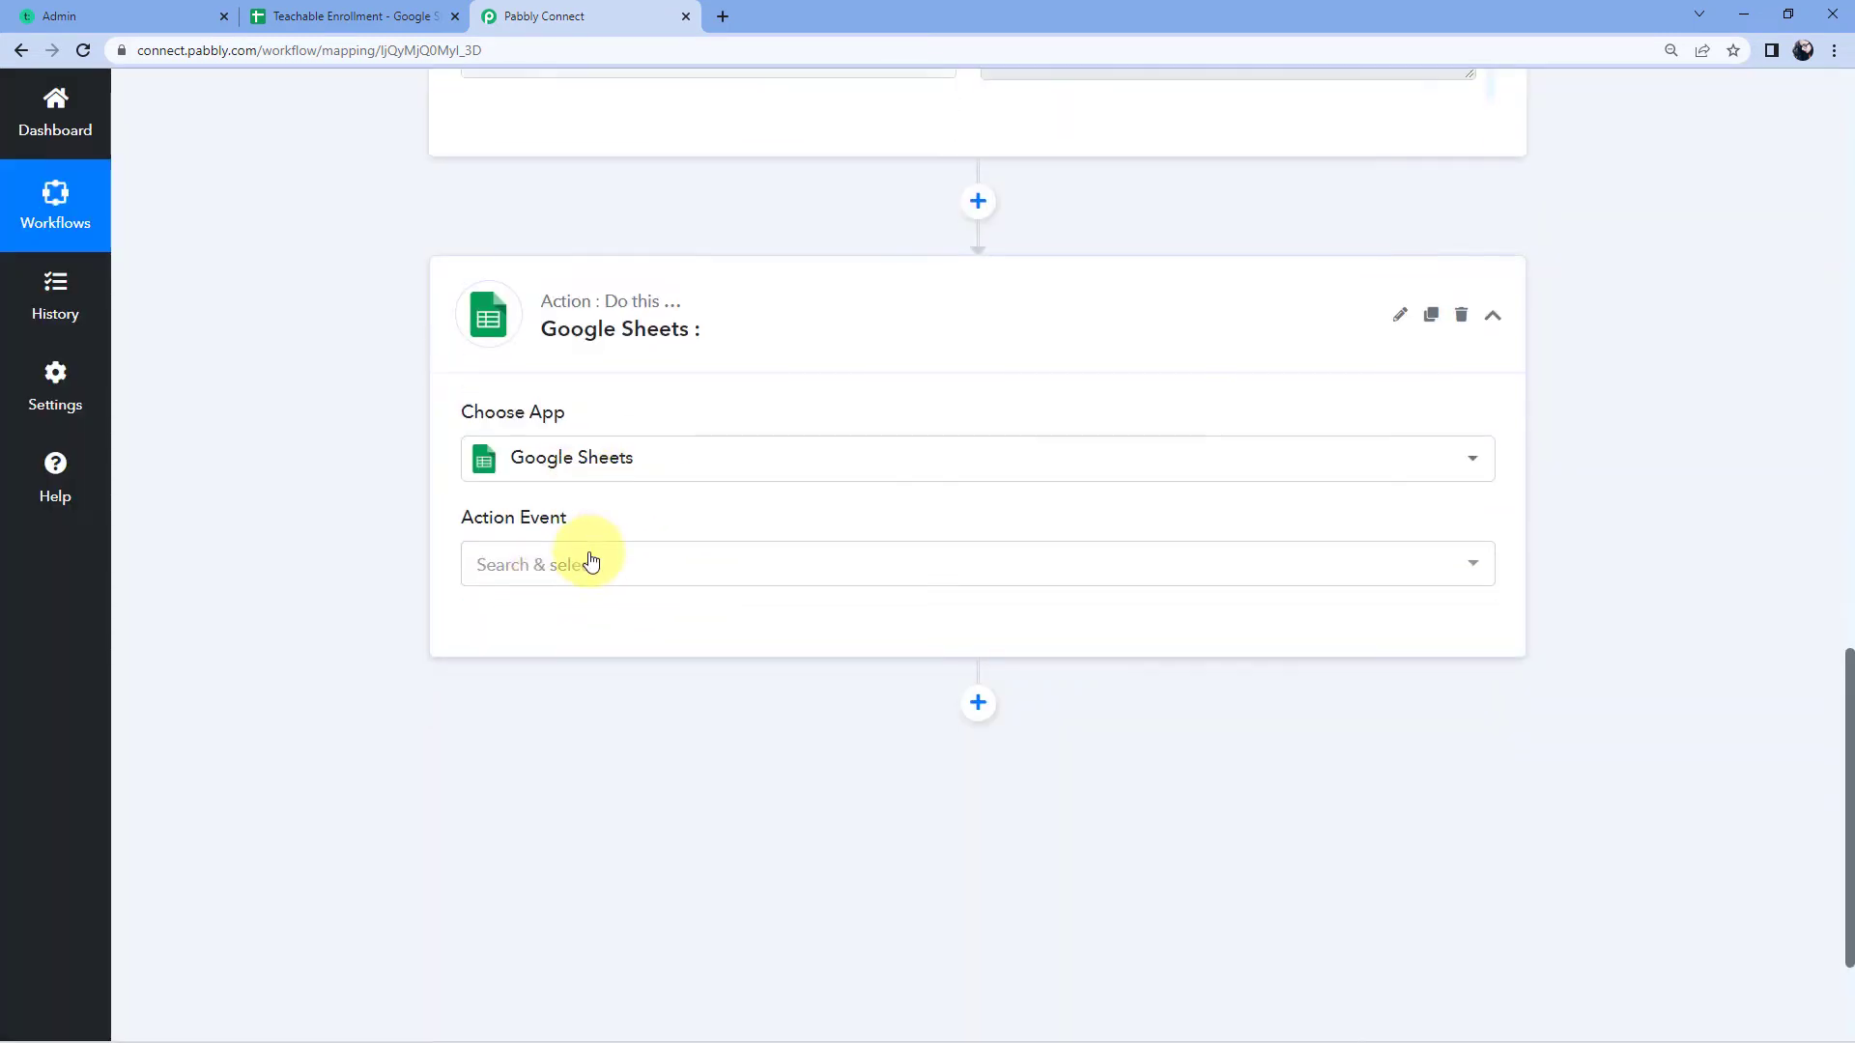
{"action": "left_click", "coordinate": [612, 445]}
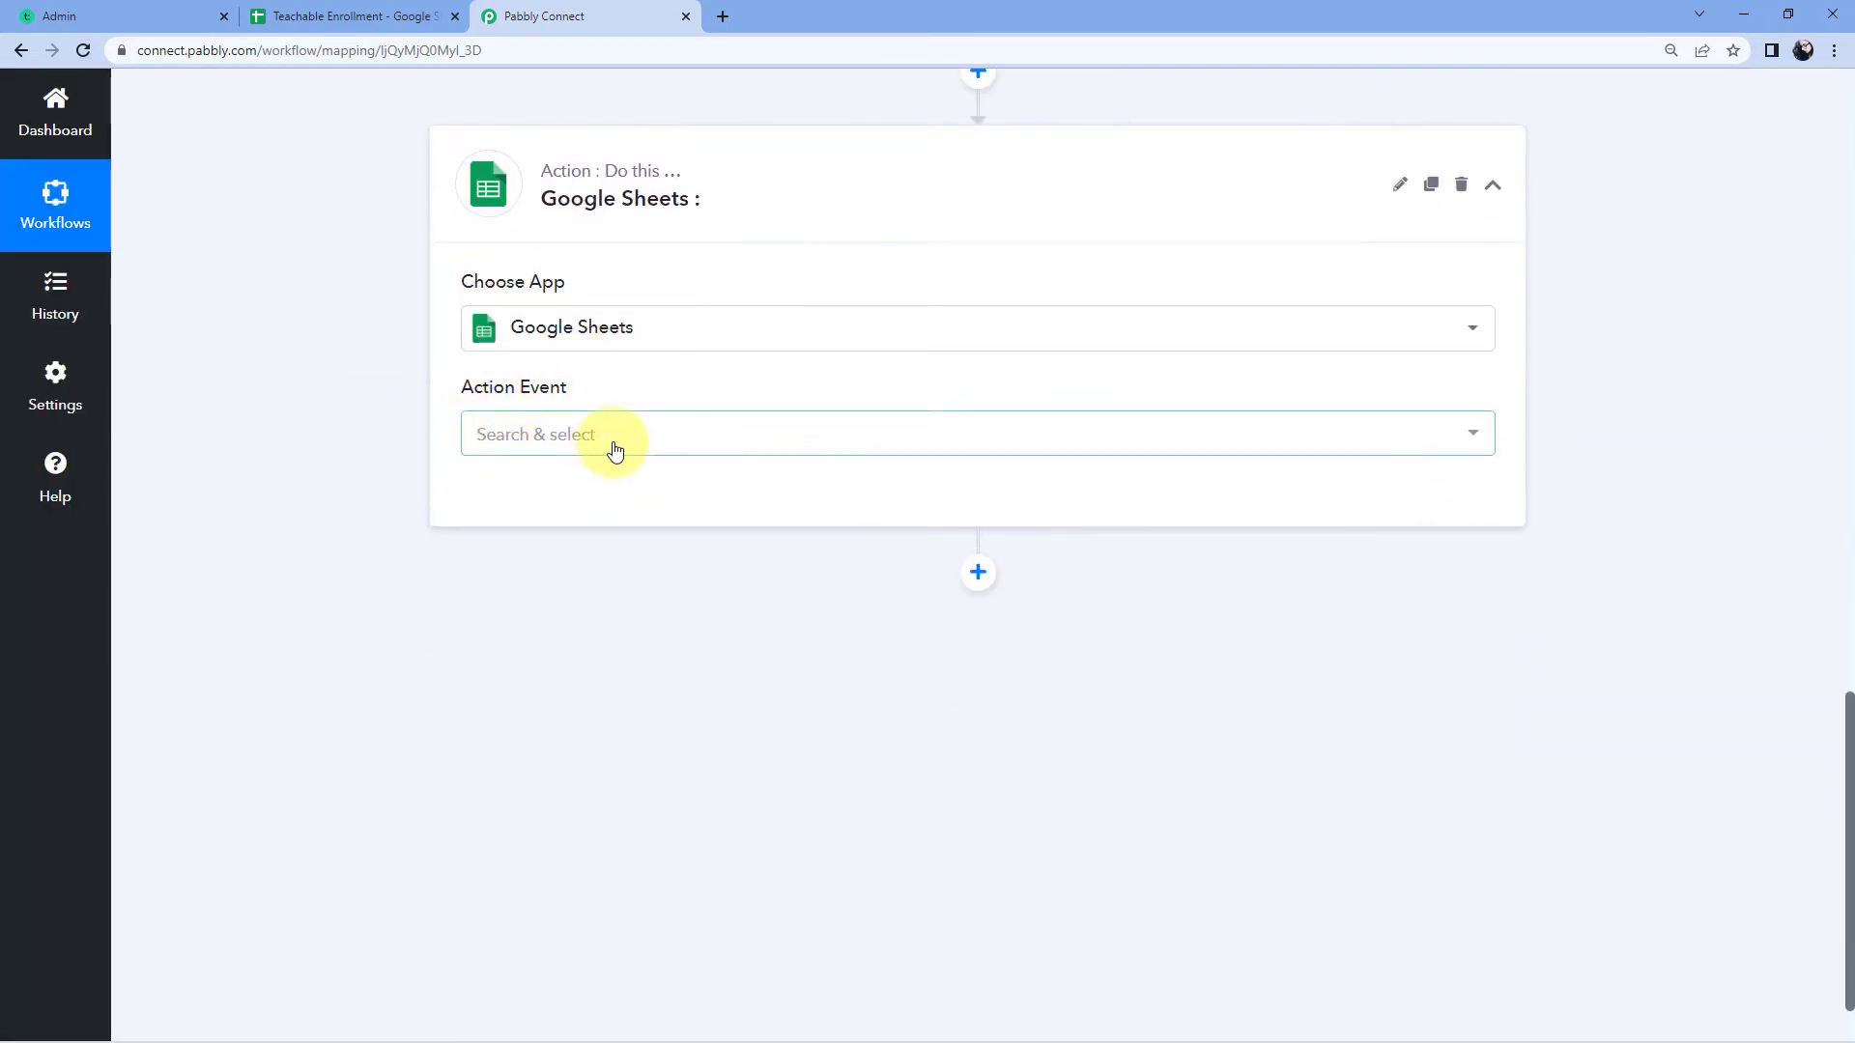
{"action": "scroll", "coordinate": [394, 477], "scroll_direction": "down", "scroll_amount": 1}
{"action": "scroll", "coordinate": [587, 531], "scroll_direction": "down", "scroll_amount": 5}
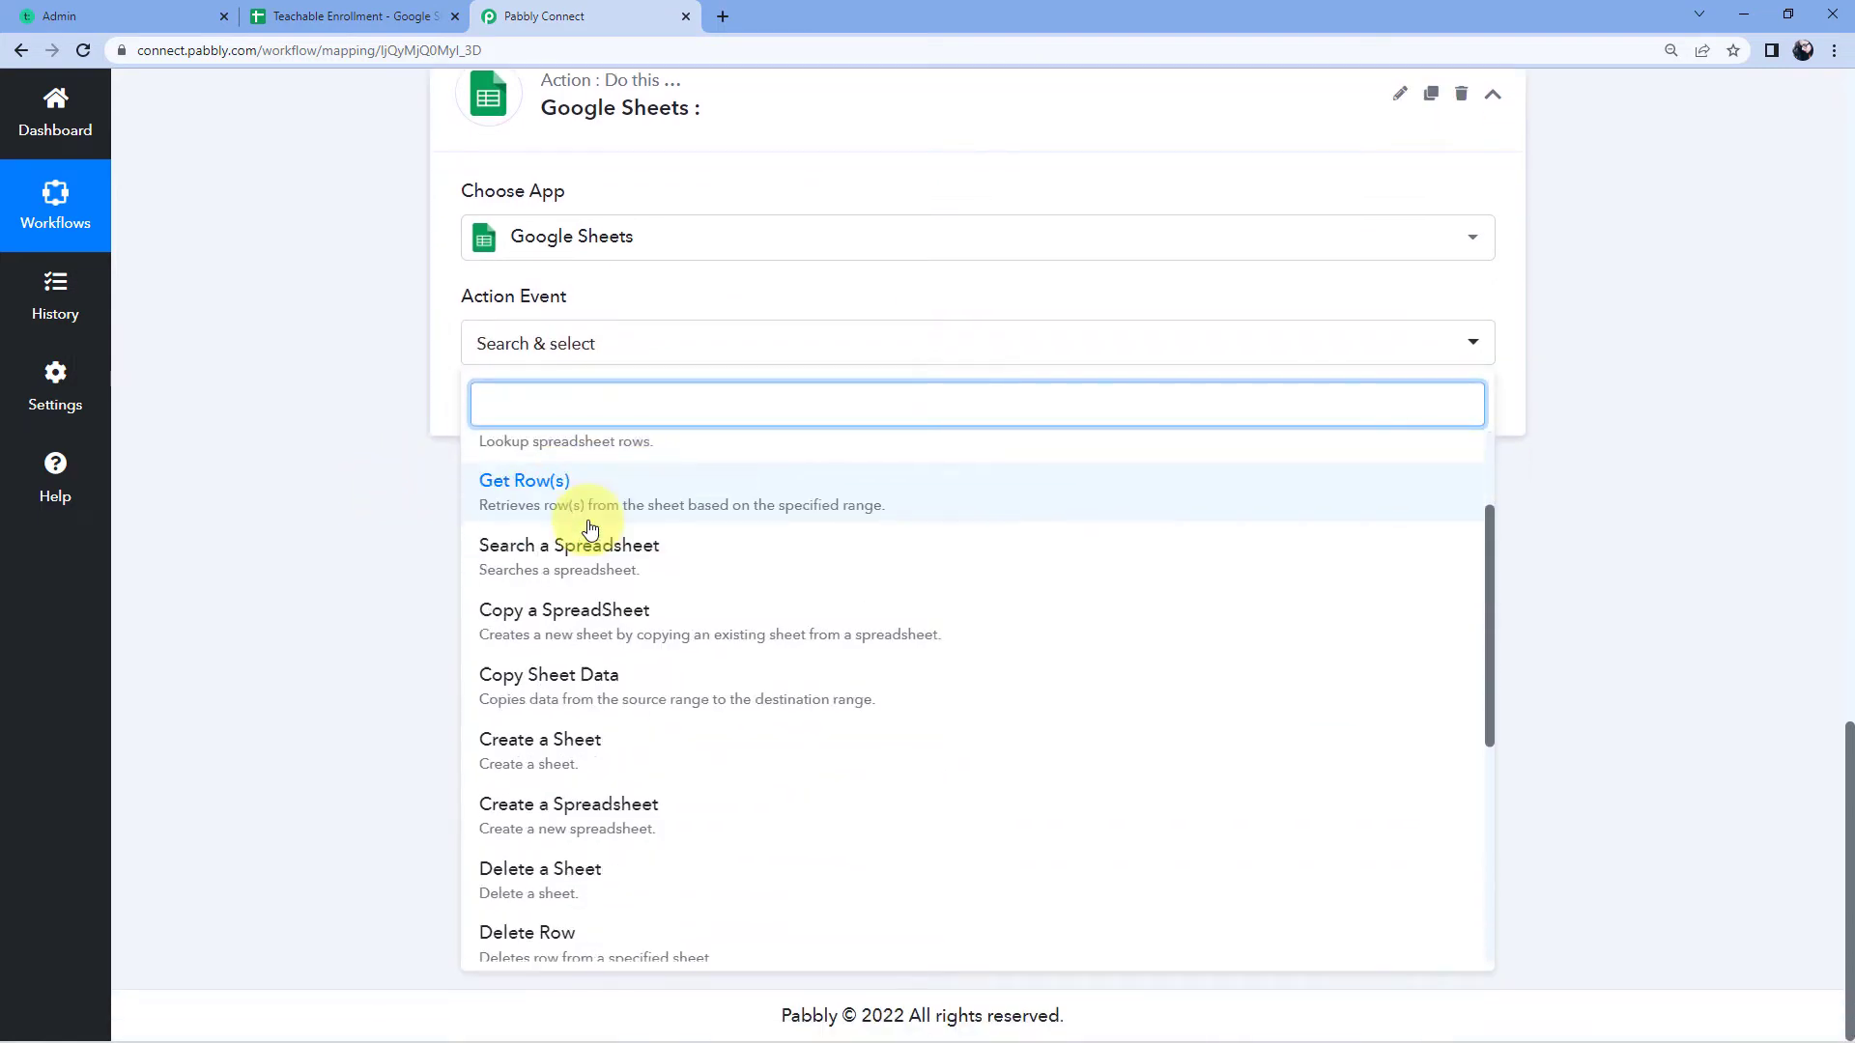
{"action": "scroll", "coordinate": [589, 532], "scroll_direction": "up", "scroll_amount": 3}
{"action": "scroll", "coordinate": [589, 531], "scroll_direction": "up", "scroll_amount": 3}
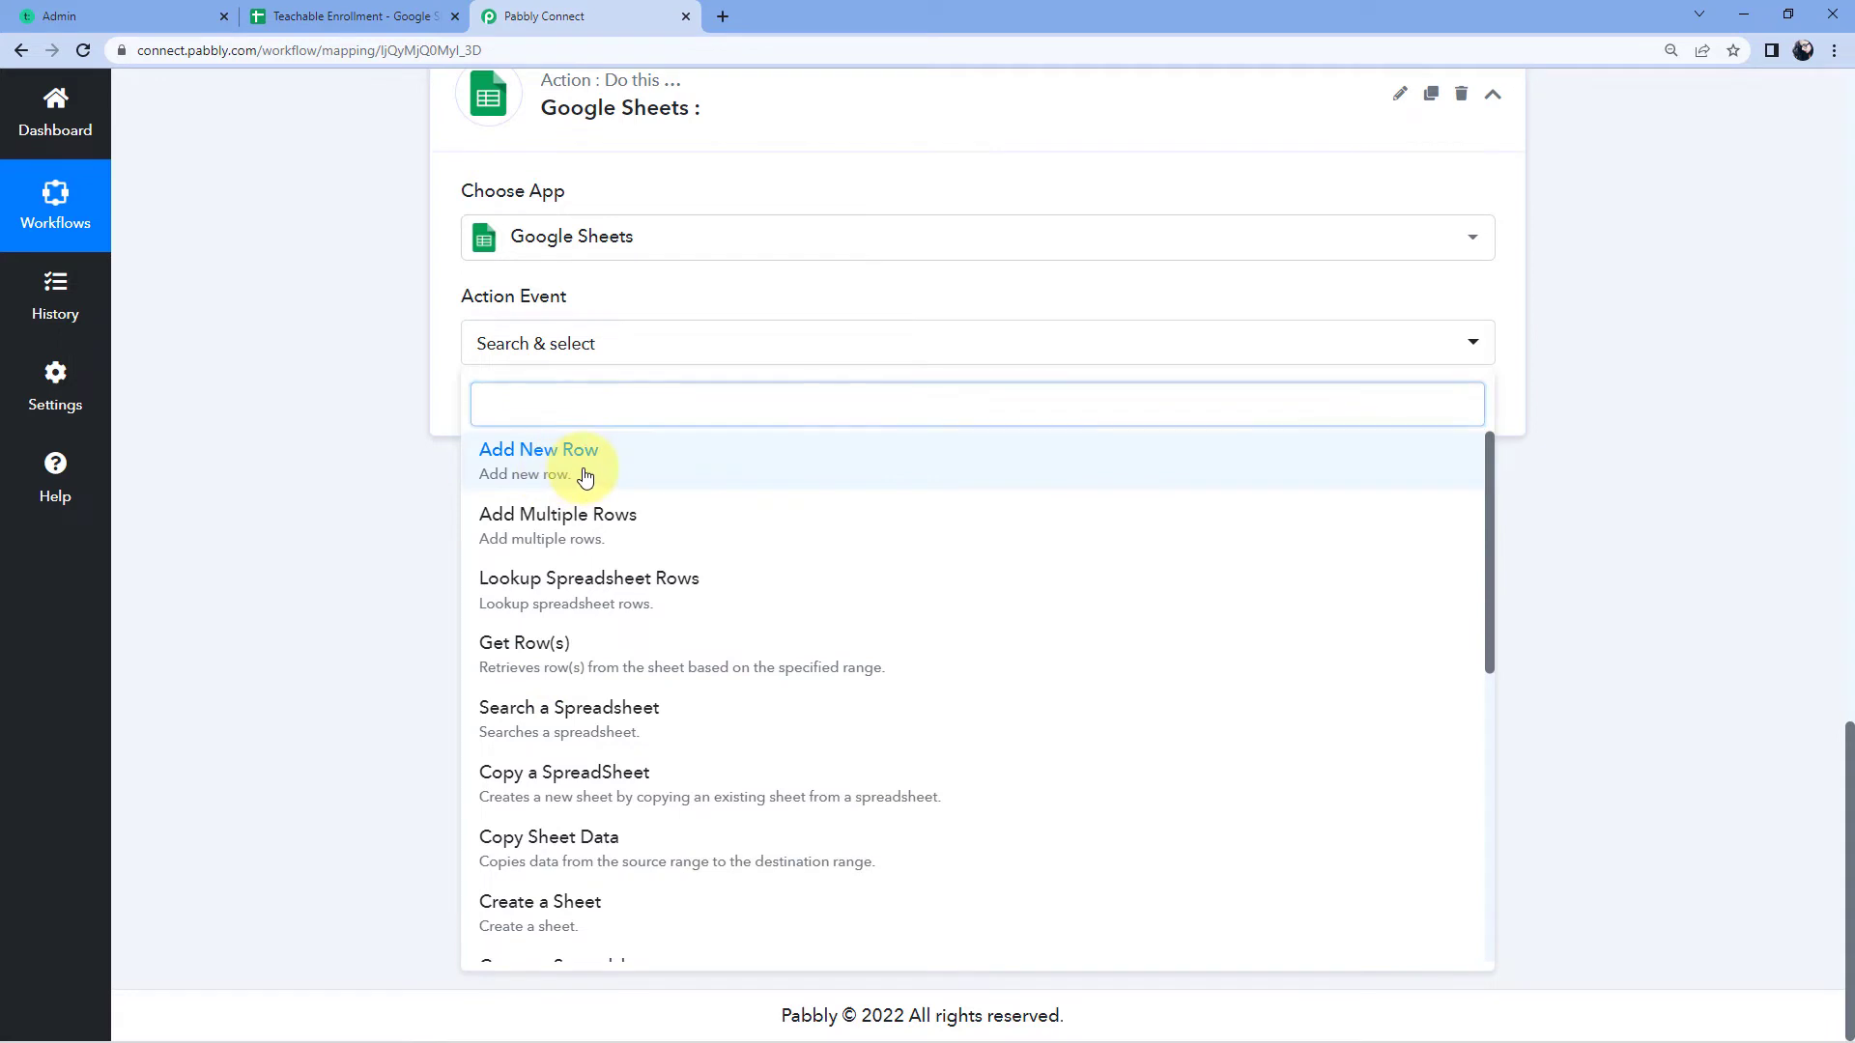
{"action": "left_click", "coordinate": [583, 472]}
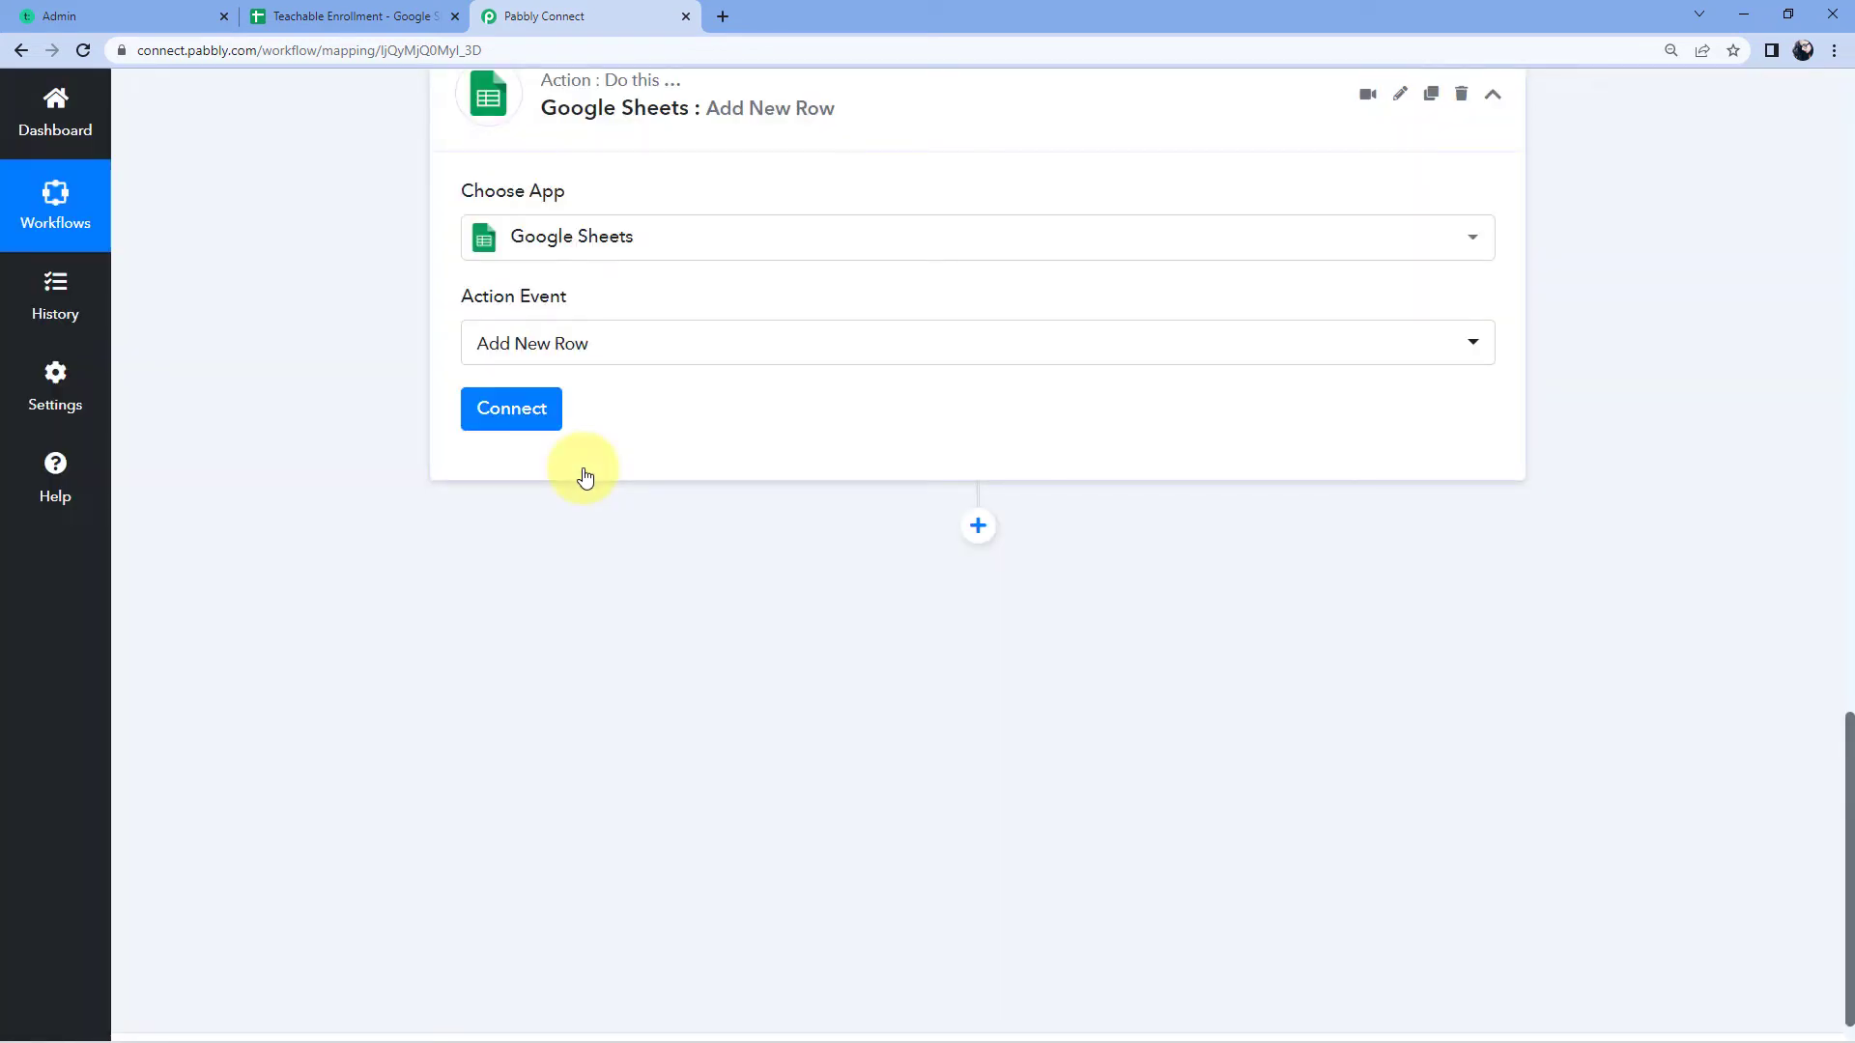
{"action": "left_click", "coordinate": [522, 391]}
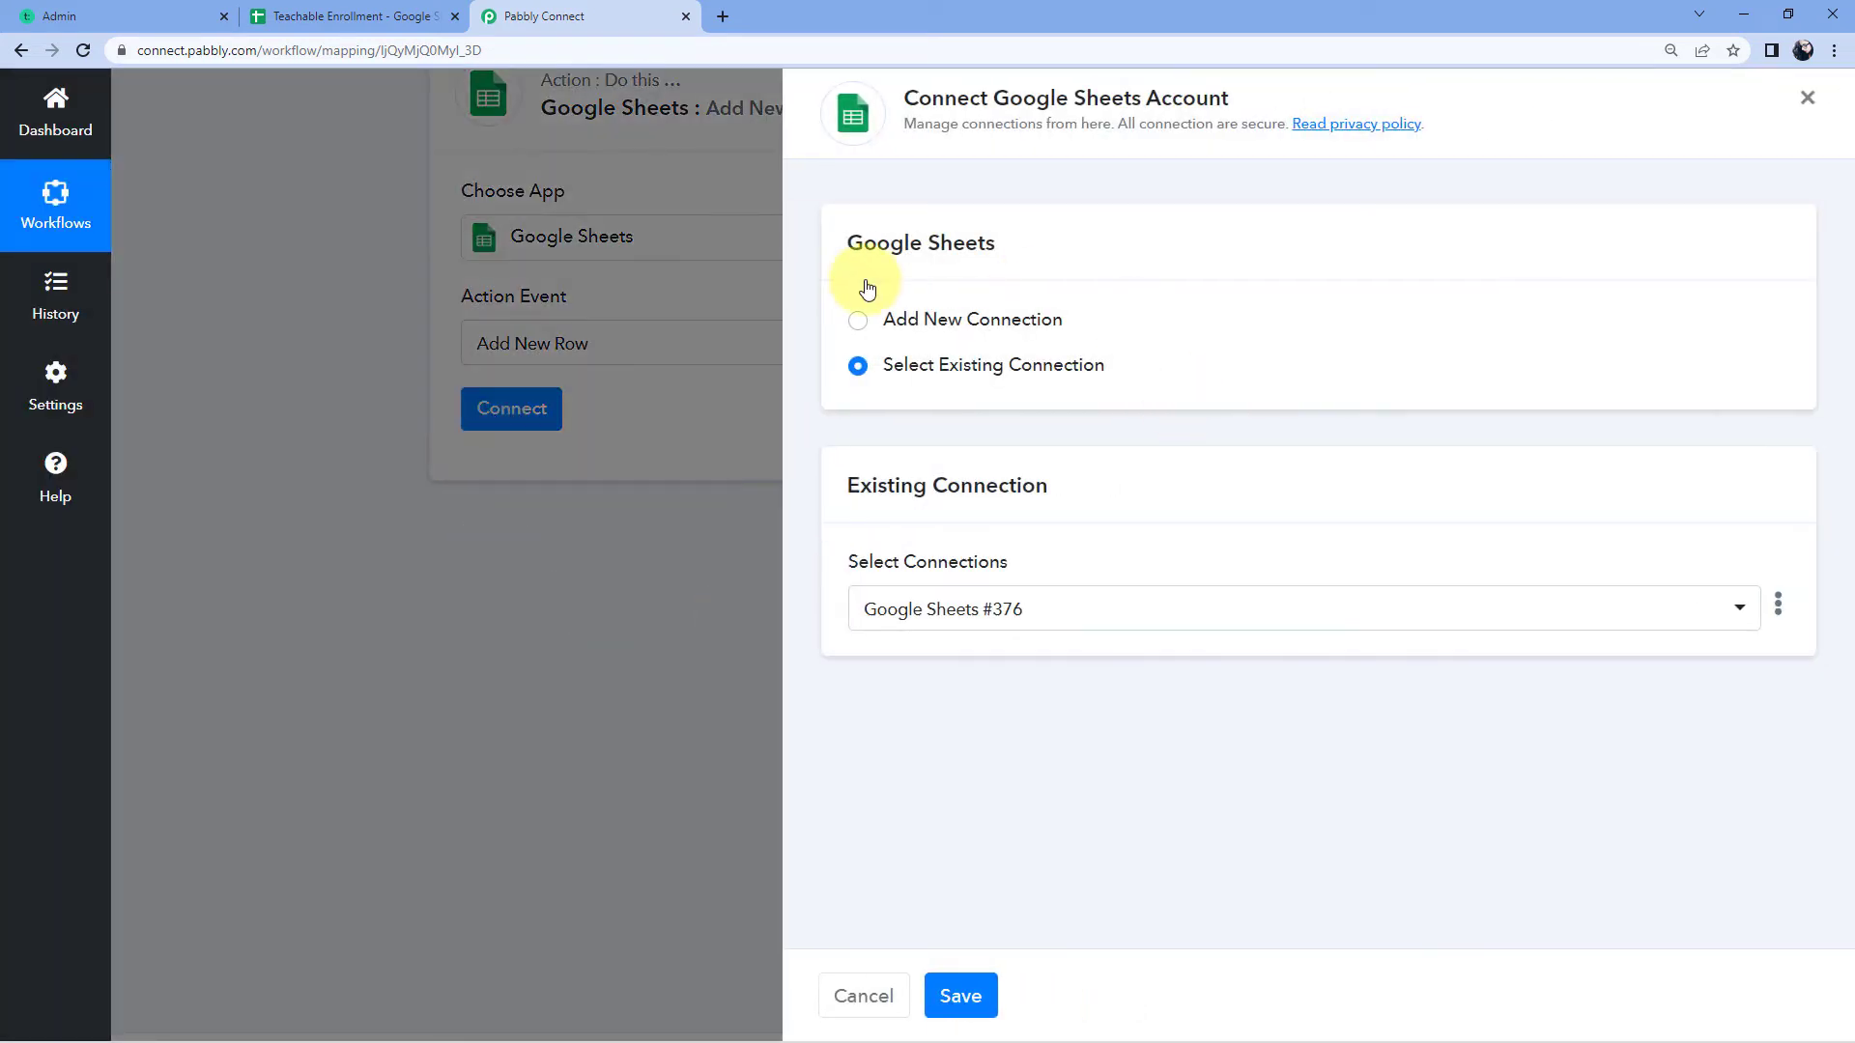
Step: Add a new Google Sheets connection and authorize Pabbly Connect on the chosen Google account
{"action": "left_click", "coordinate": [856, 323]}
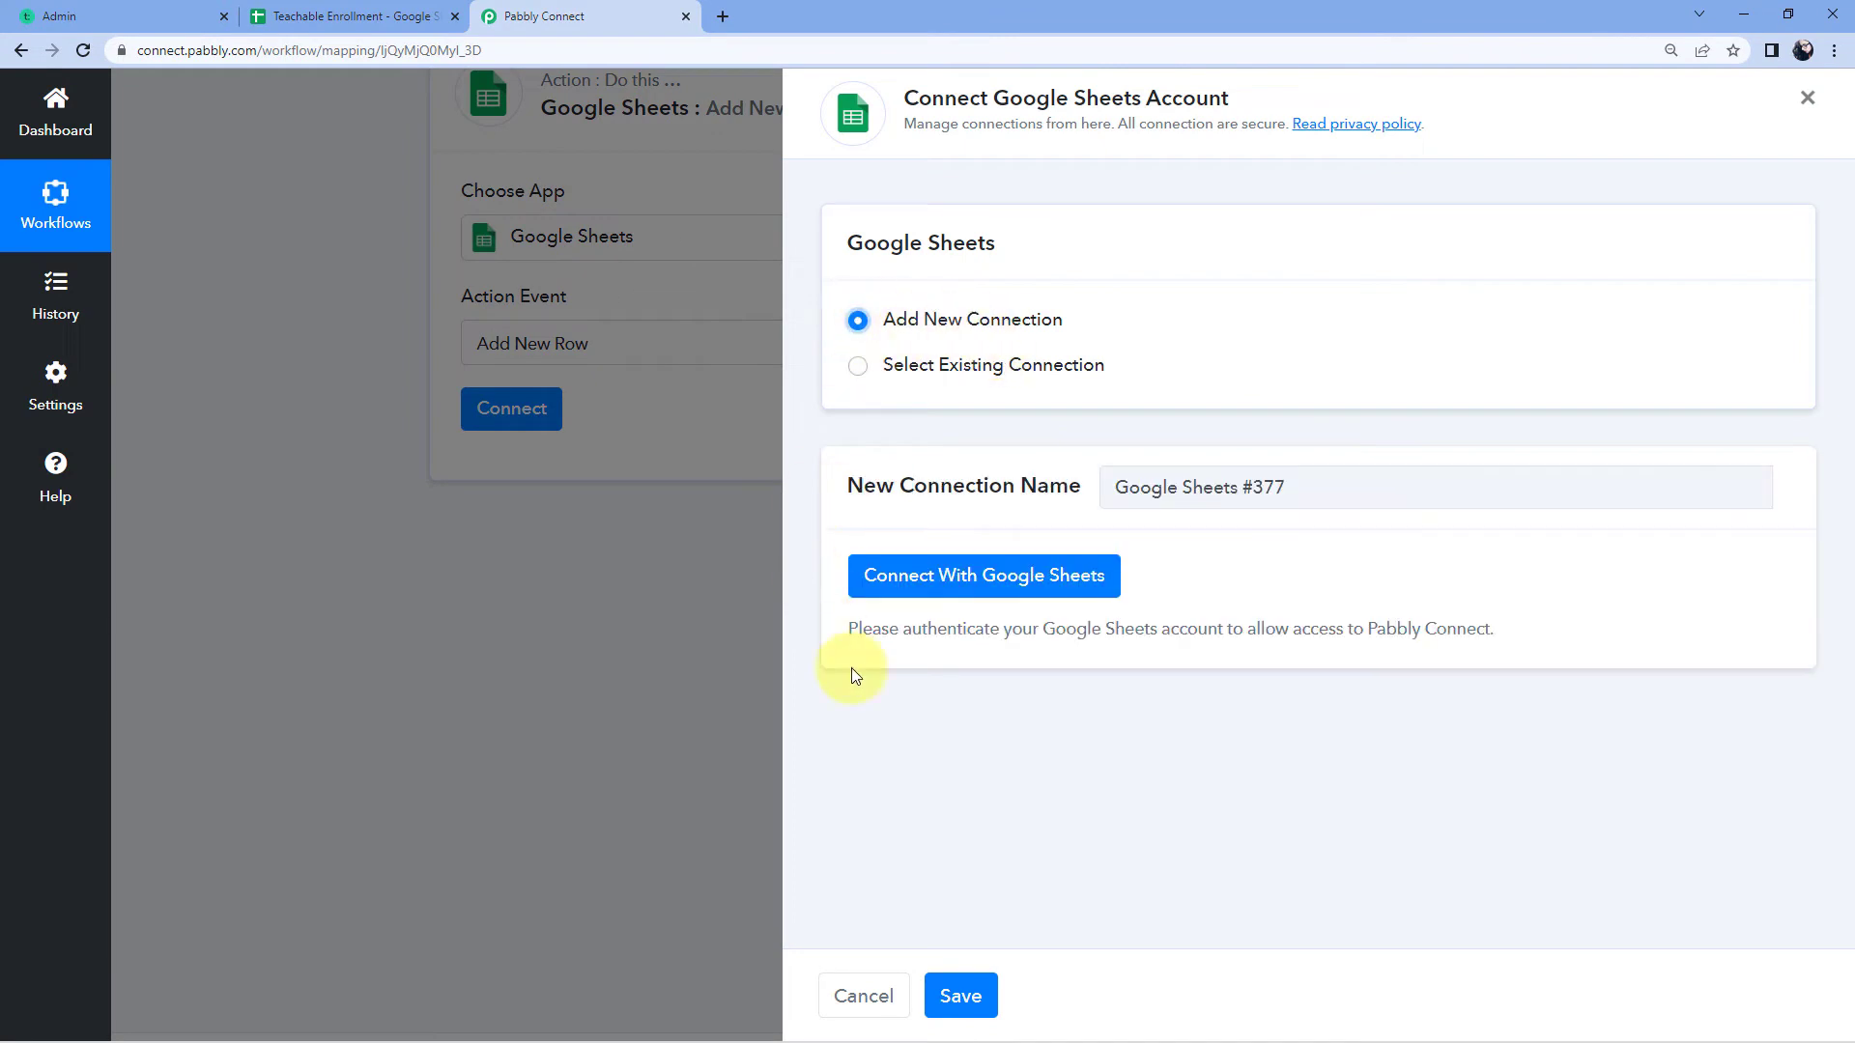
{"action": "left_click", "coordinate": [995, 583]}
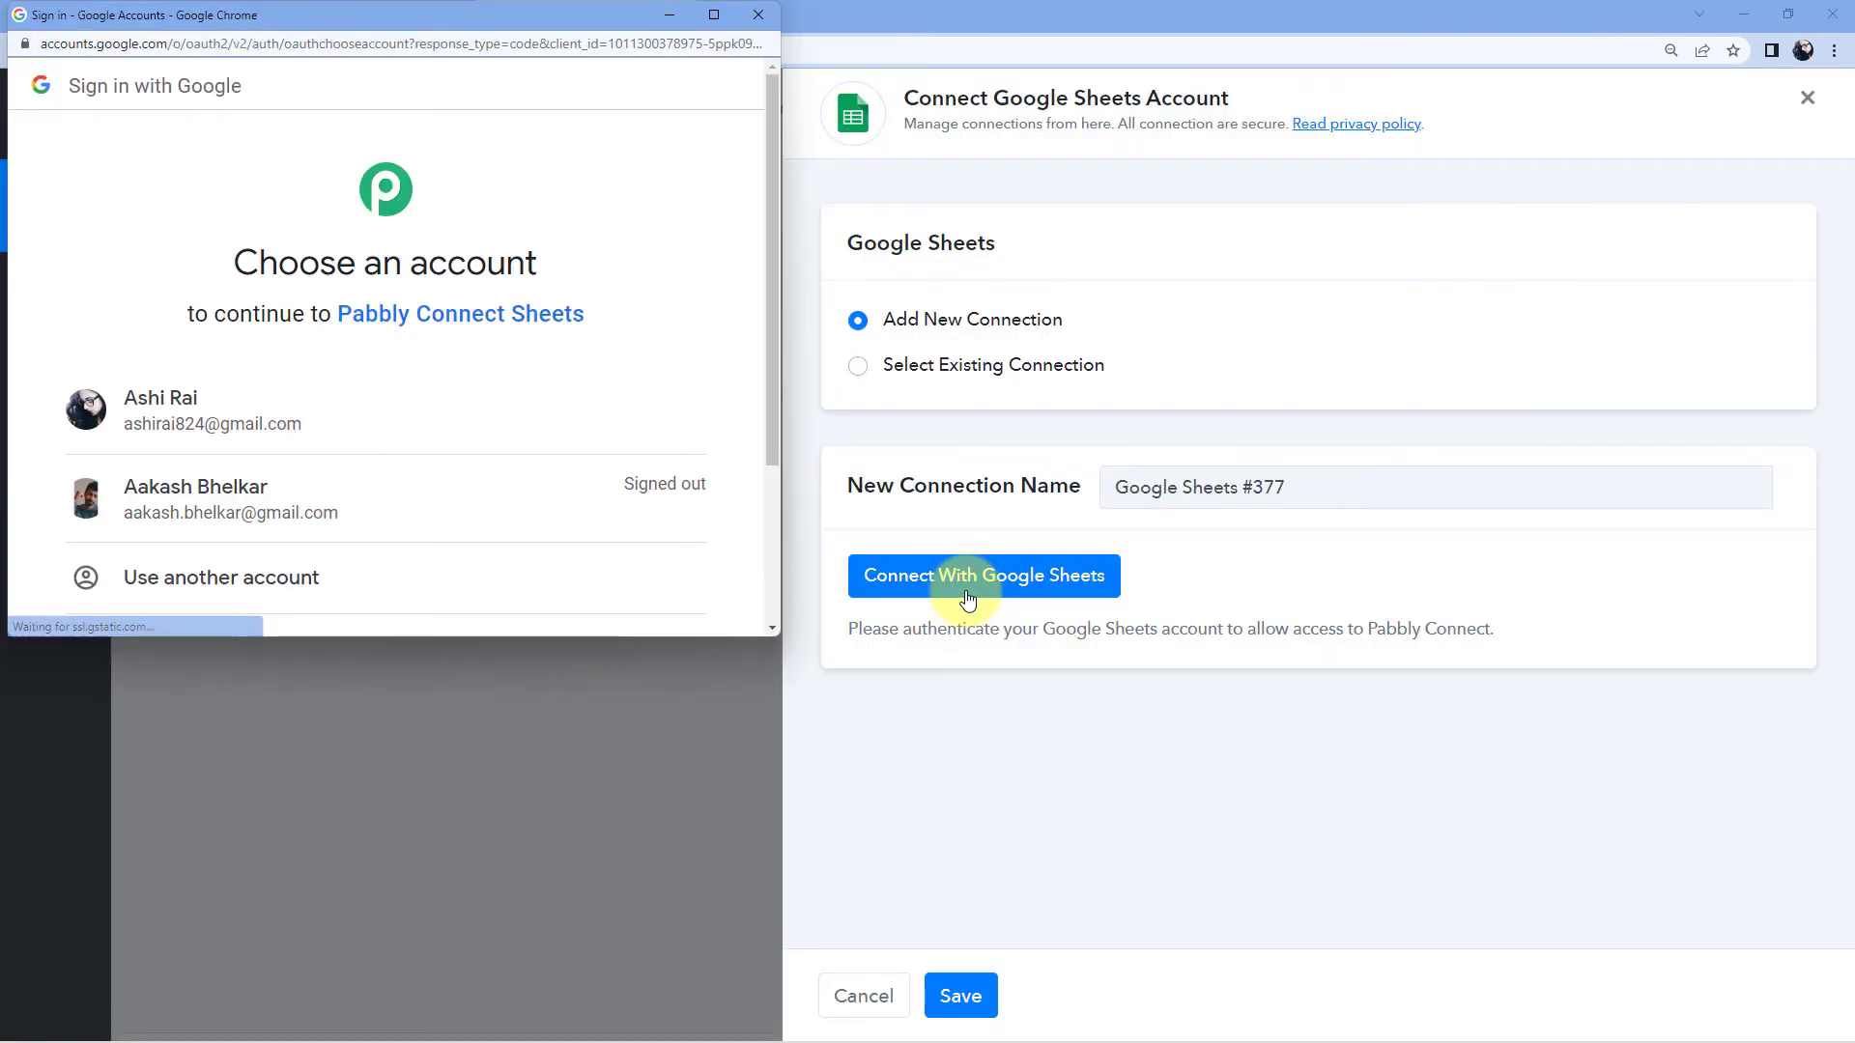
{"action": "left_click", "coordinate": [255, 400]}
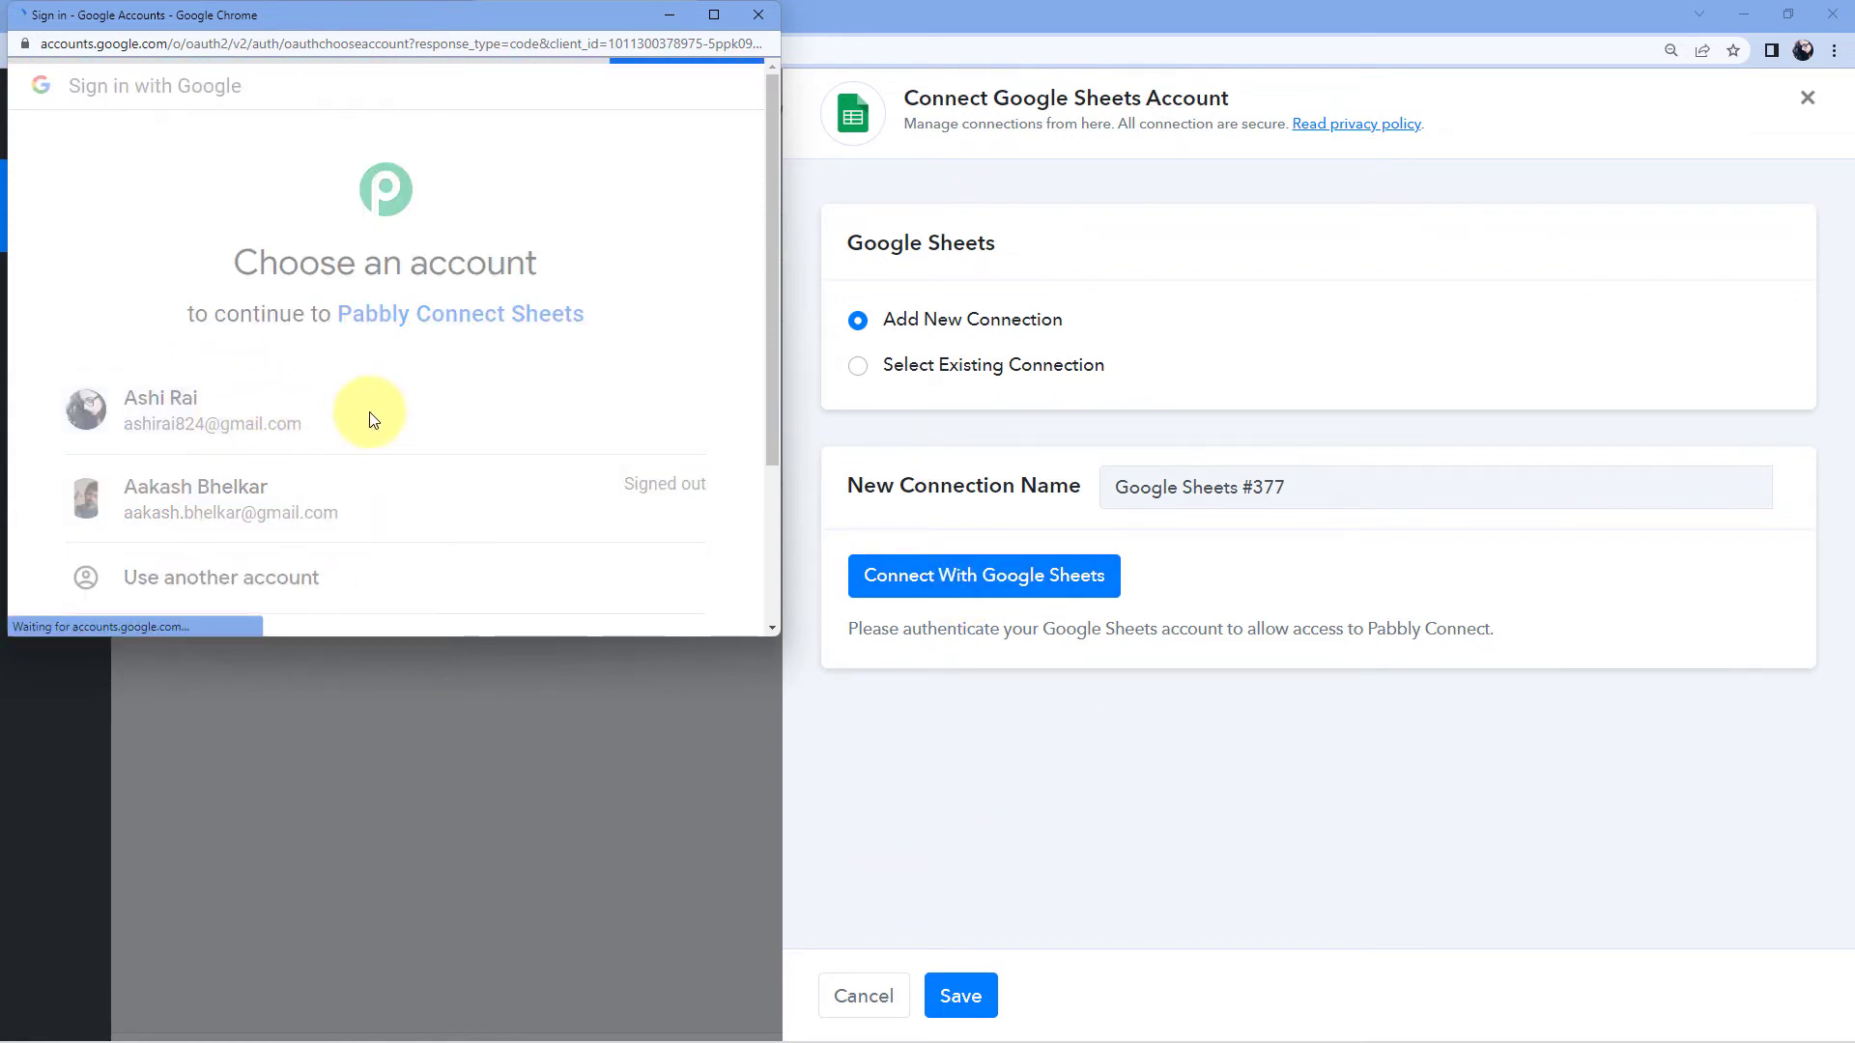
{"action": "scroll", "coordinate": [369, 418], "scroll_direction": "down", "scroll_amount": 2}
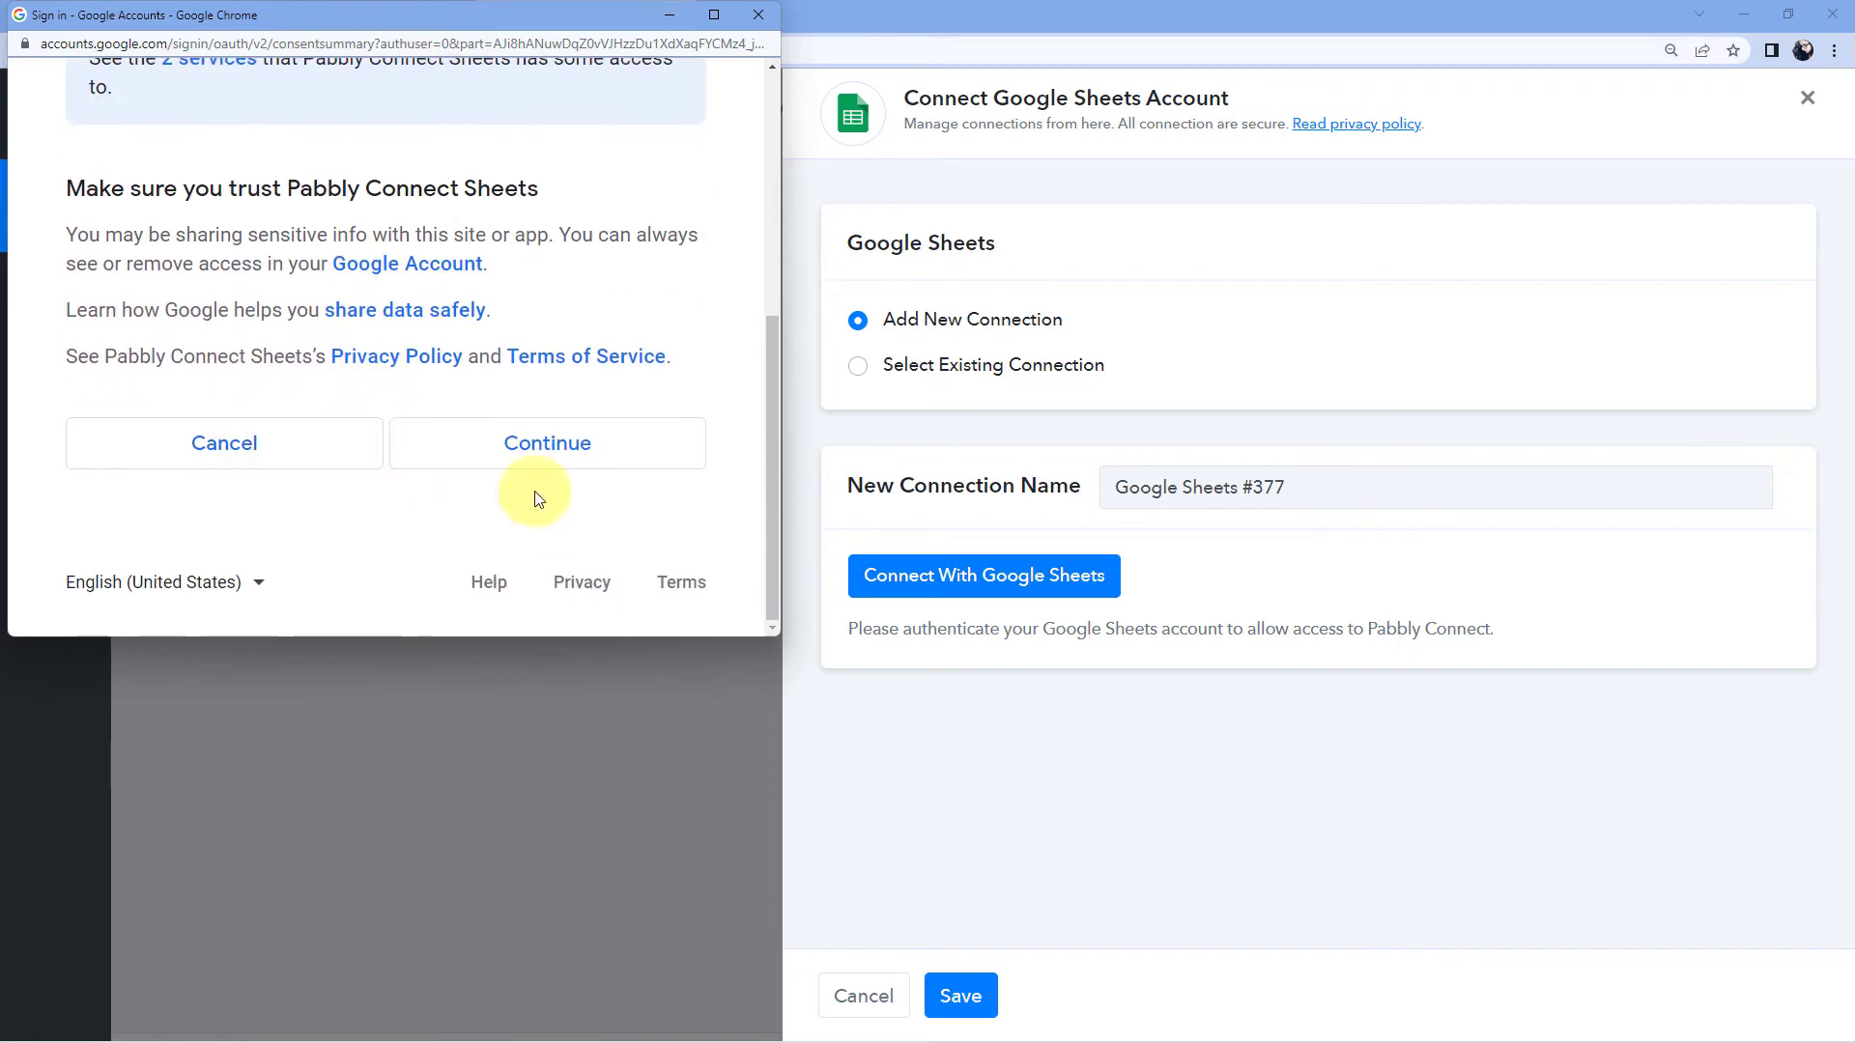
{"action": "left_click", "coordinate": [612, 455]}
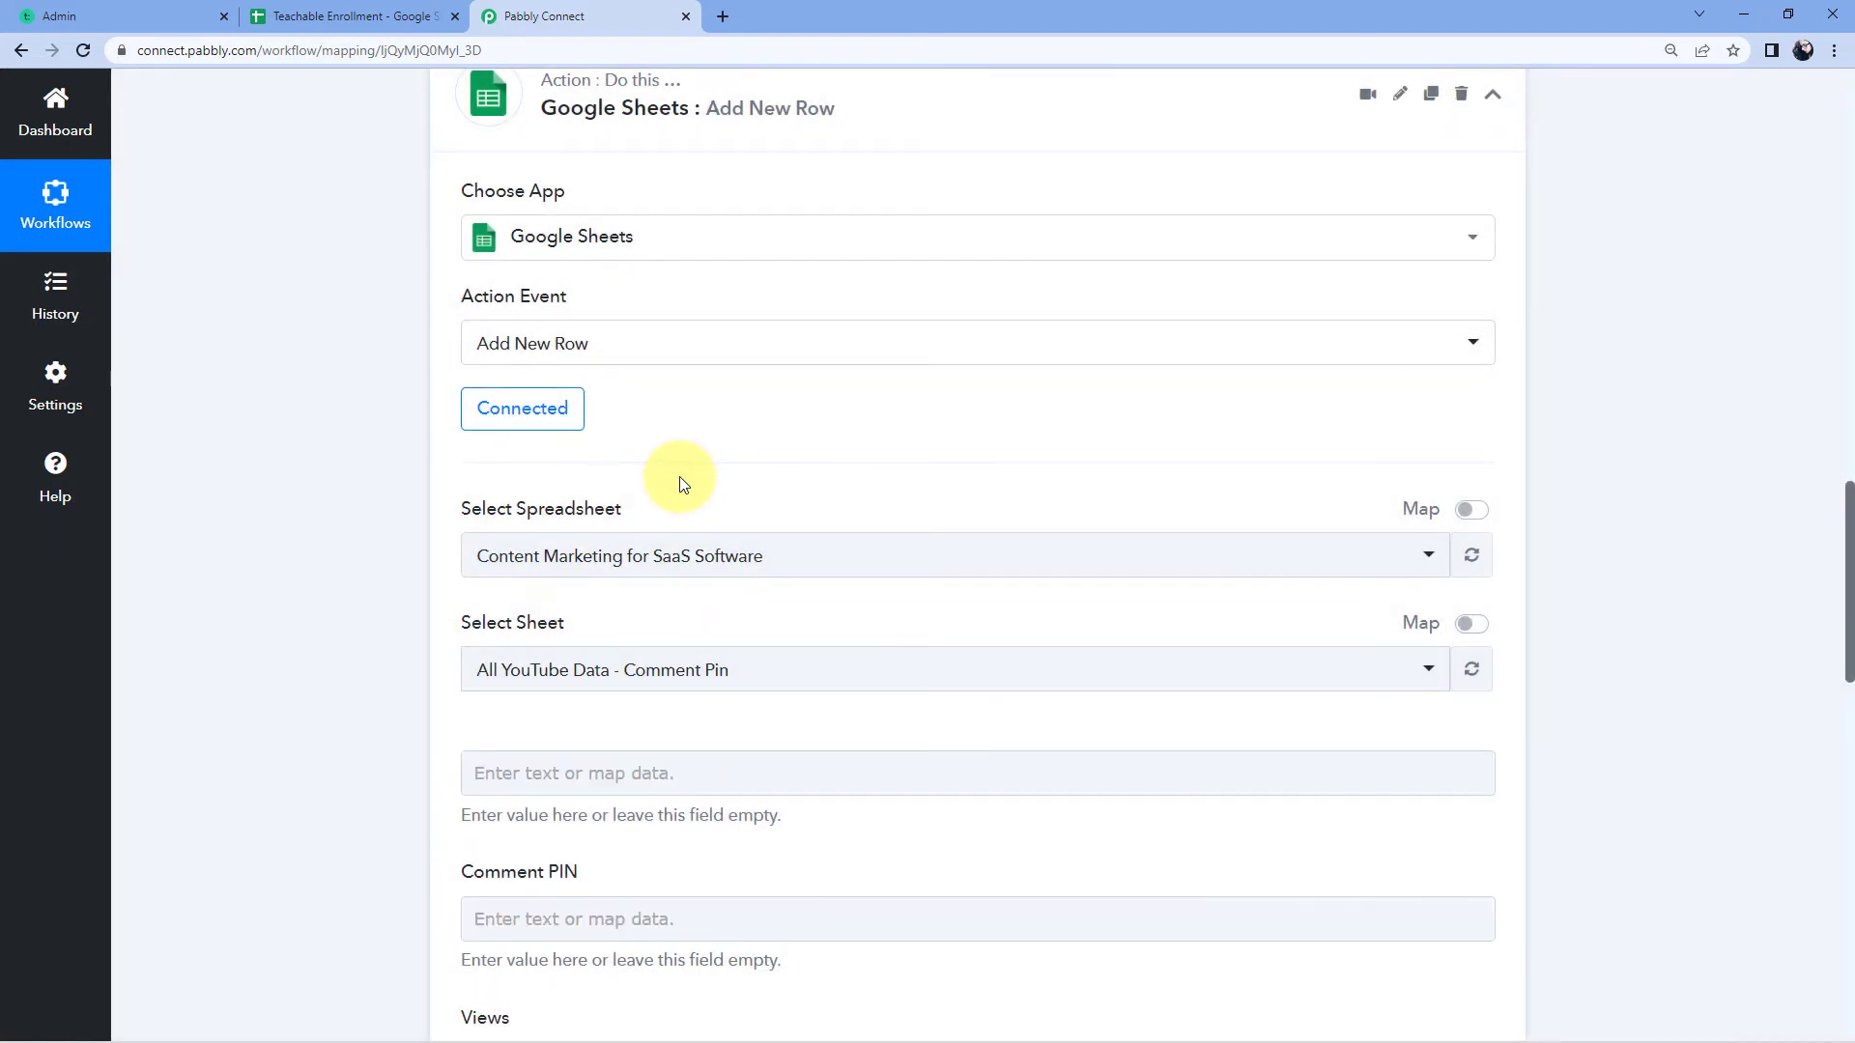
Step: Choose the Teachable Enrollment spreadsheet after checking its columns, then list its sheets to find Sheet1
{"action": "scroll", "coordinate": [678, 477], "scroll_direction": "down", "scroll_amount": 2}
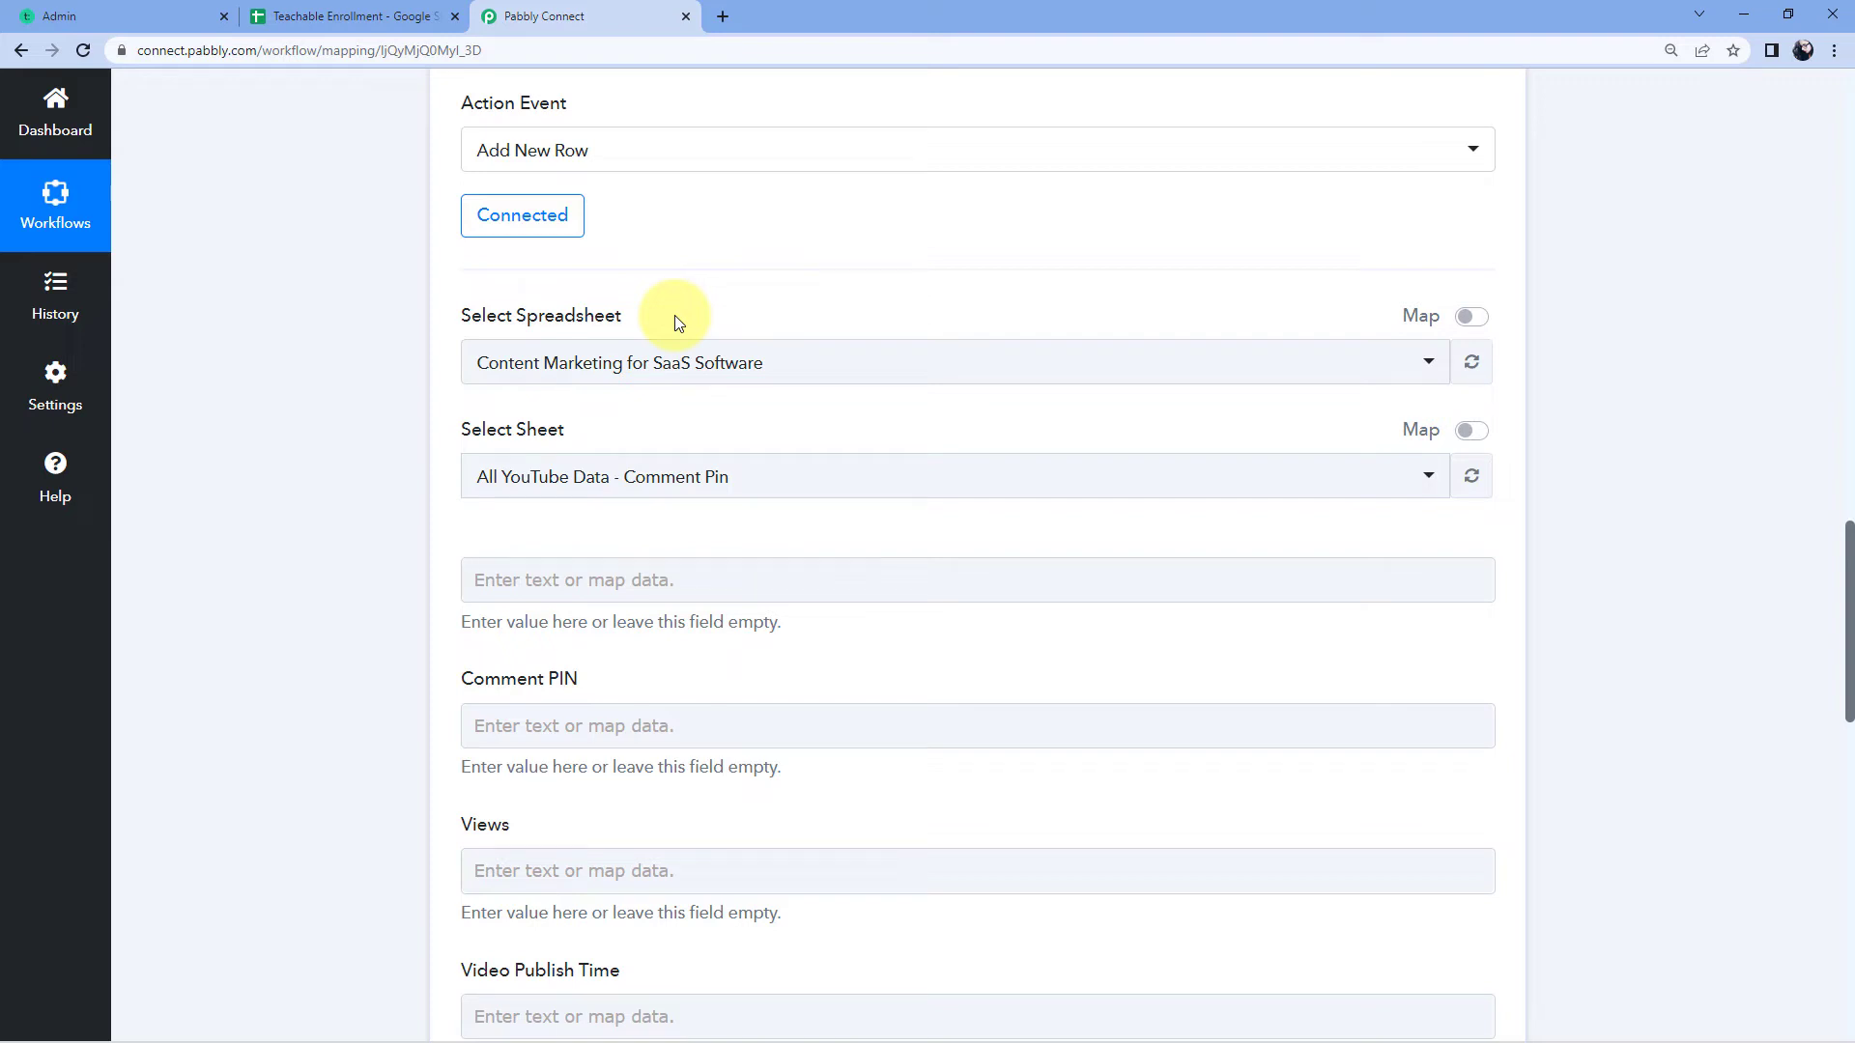
{"action": "left_click", "coordinate": [714, 365]}
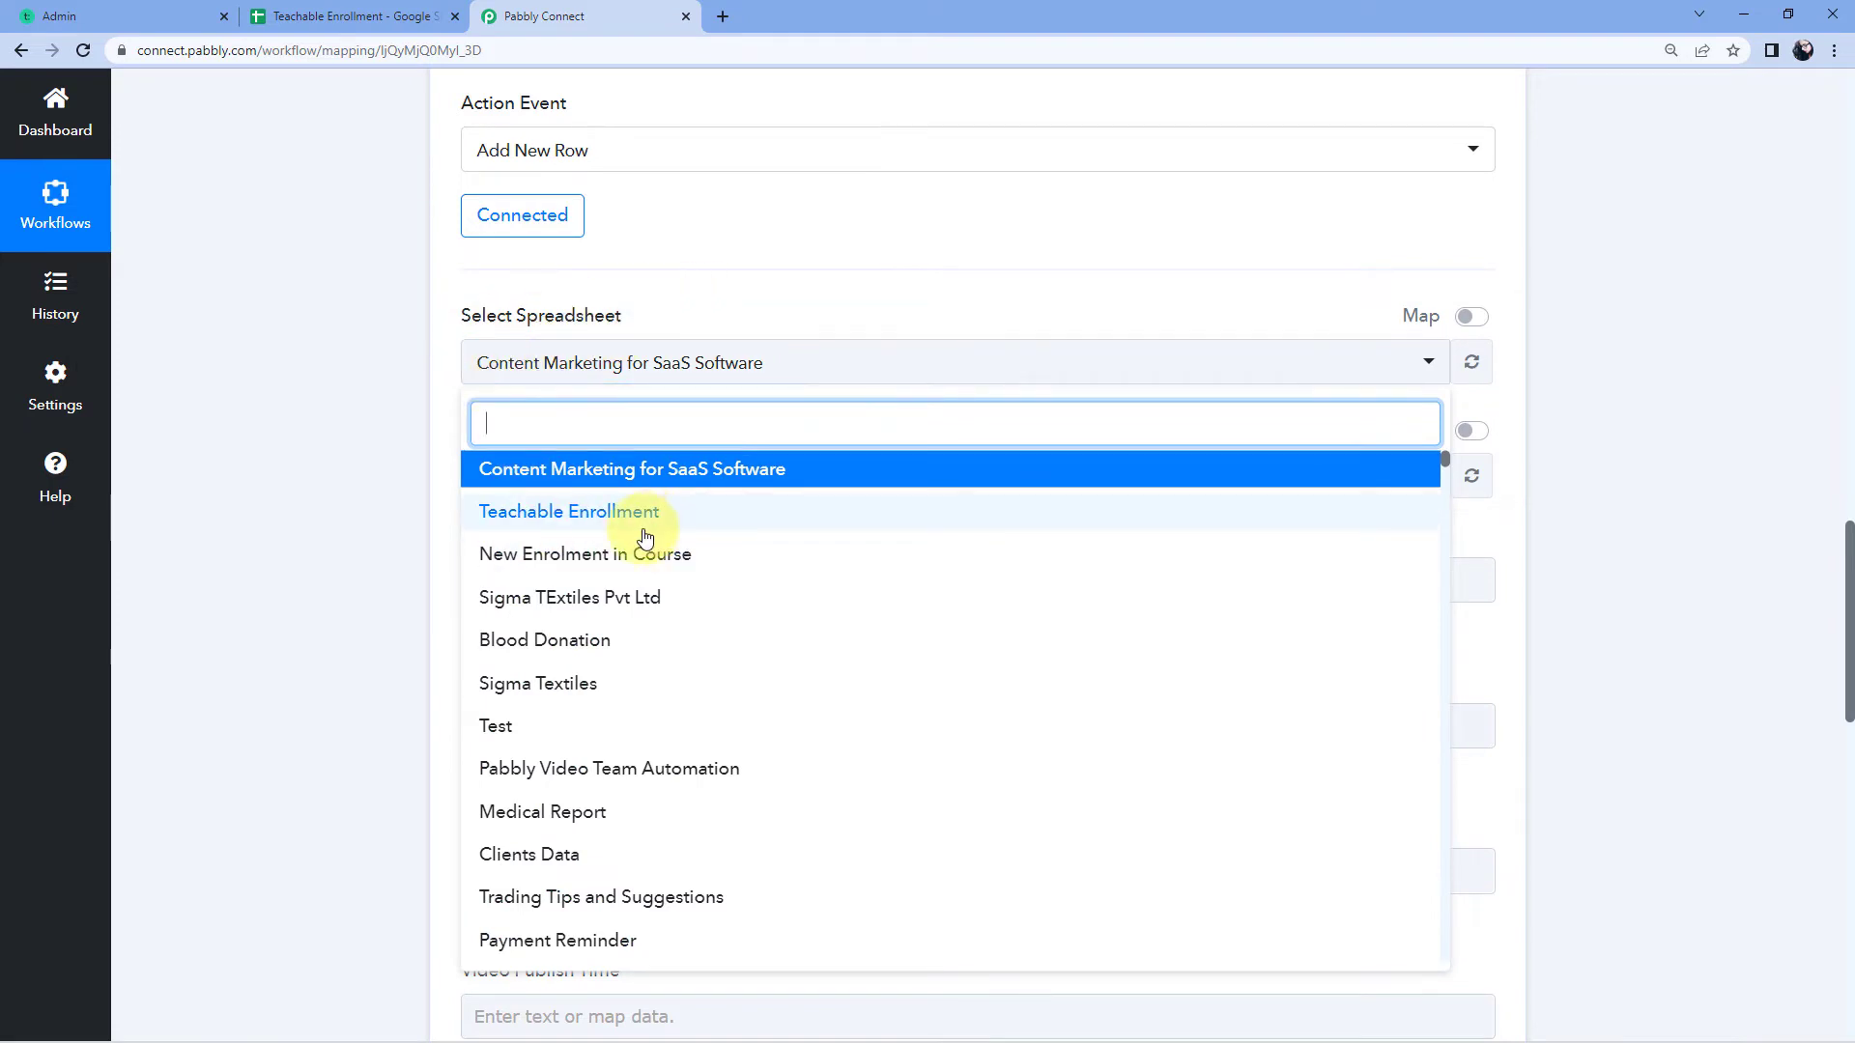
{"action": "scroll", "coordinate": [653, 551], "scroll_direction": "down", "scroll_amount": 2}
{"action": "scroll", "coordinate": [656, 568], "scroll_direction": "up", "scroll_amount": 2}
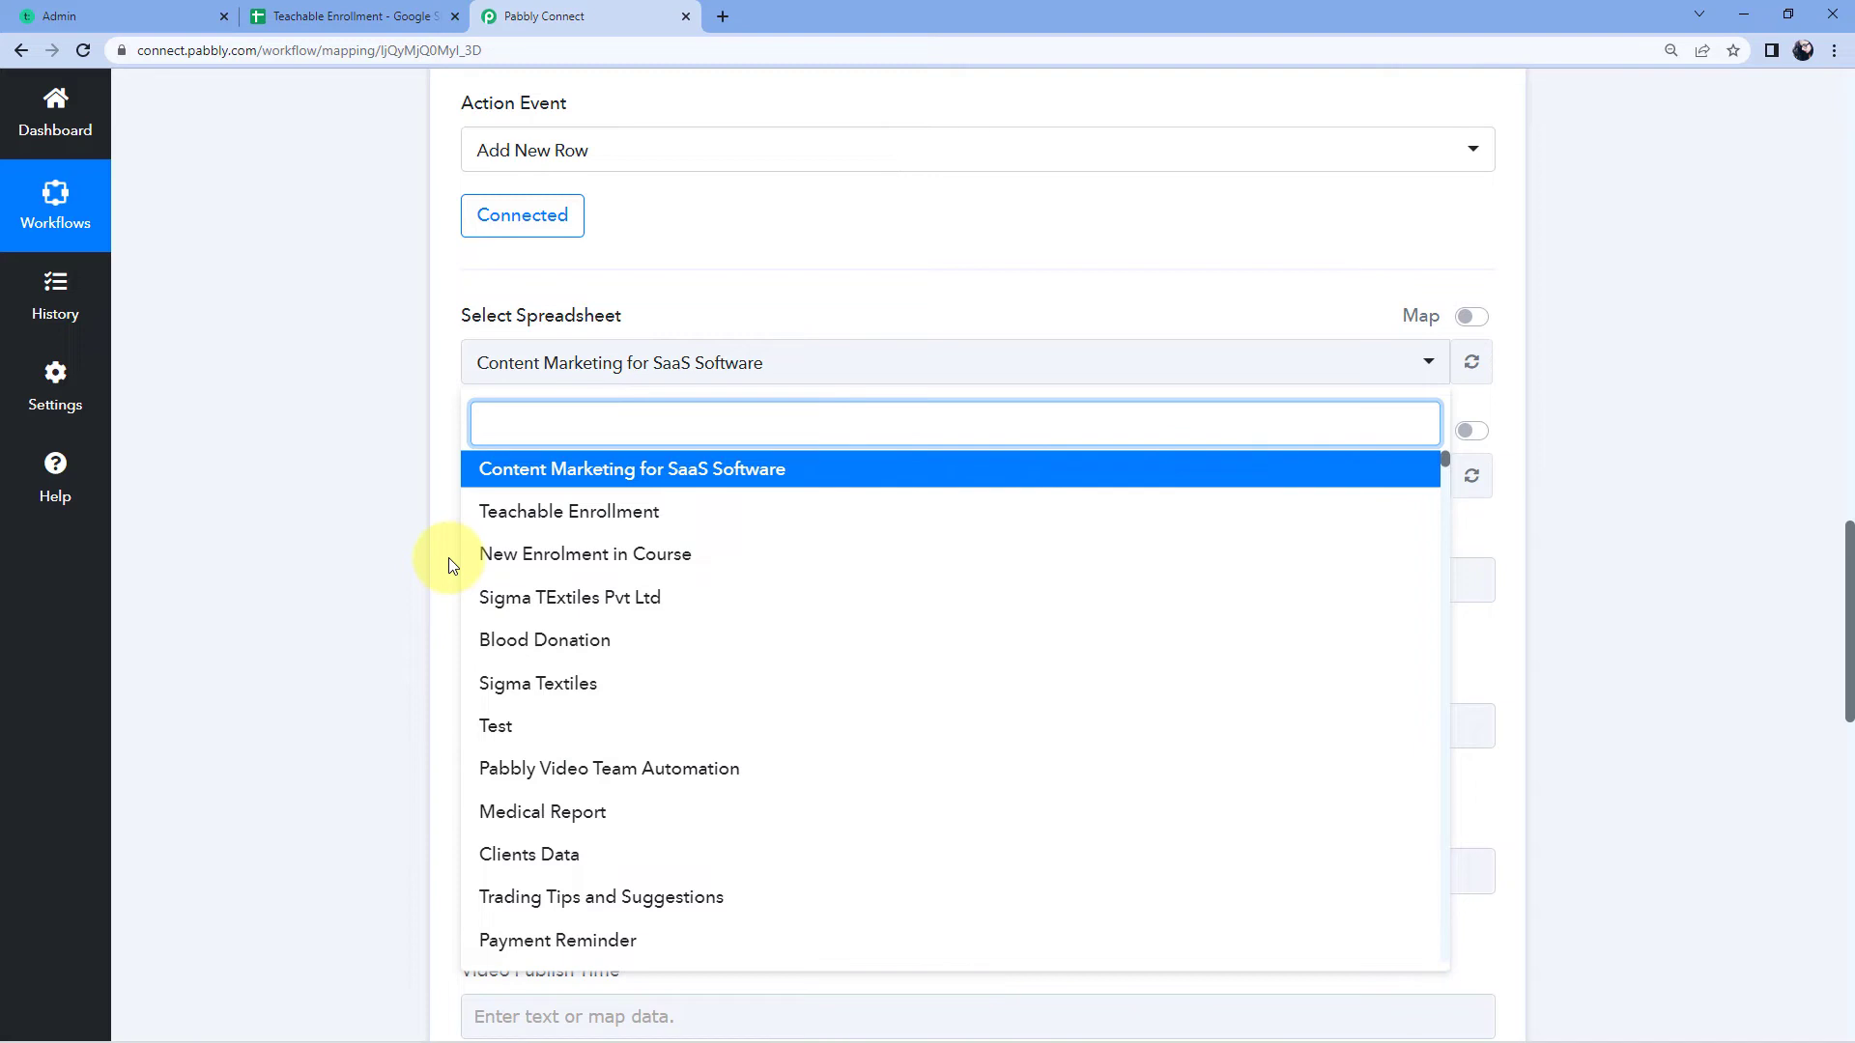
{"action": "left_click", "coordinate": [357, 15]}
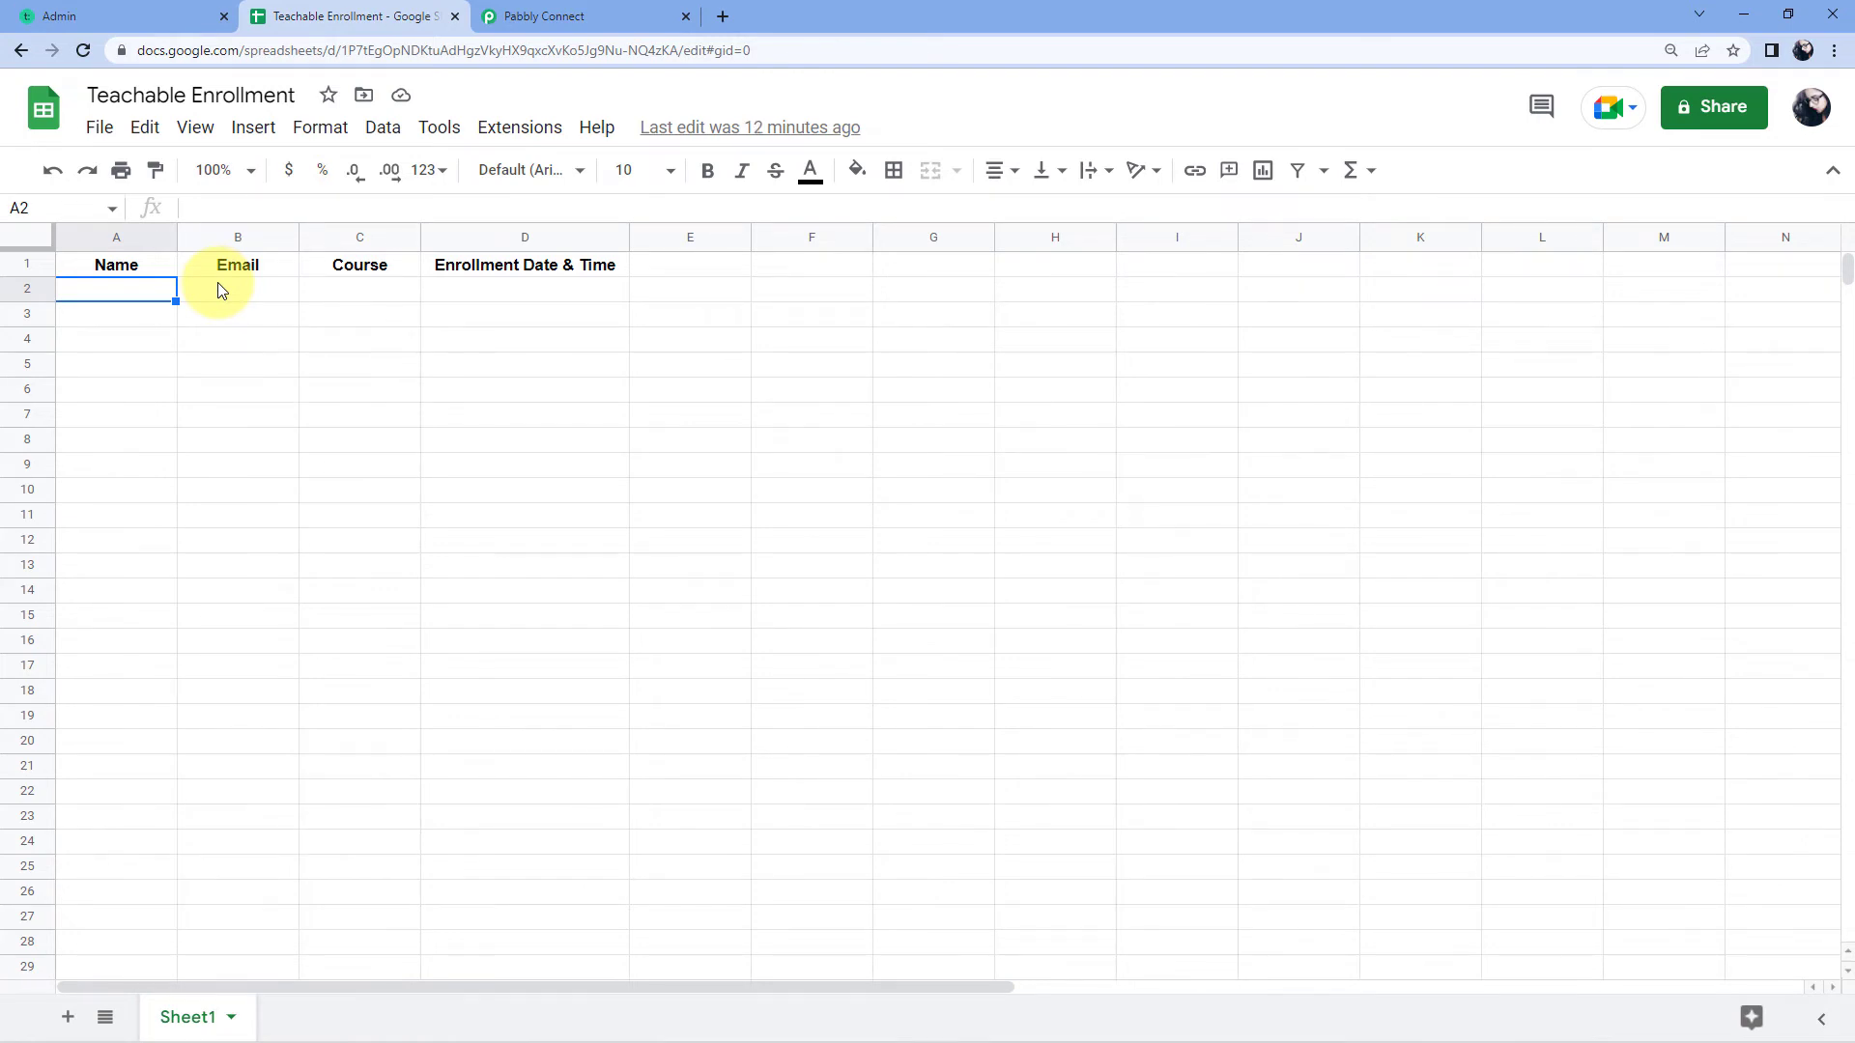
{"action": "left_click", "coordinate": [604, 16]}
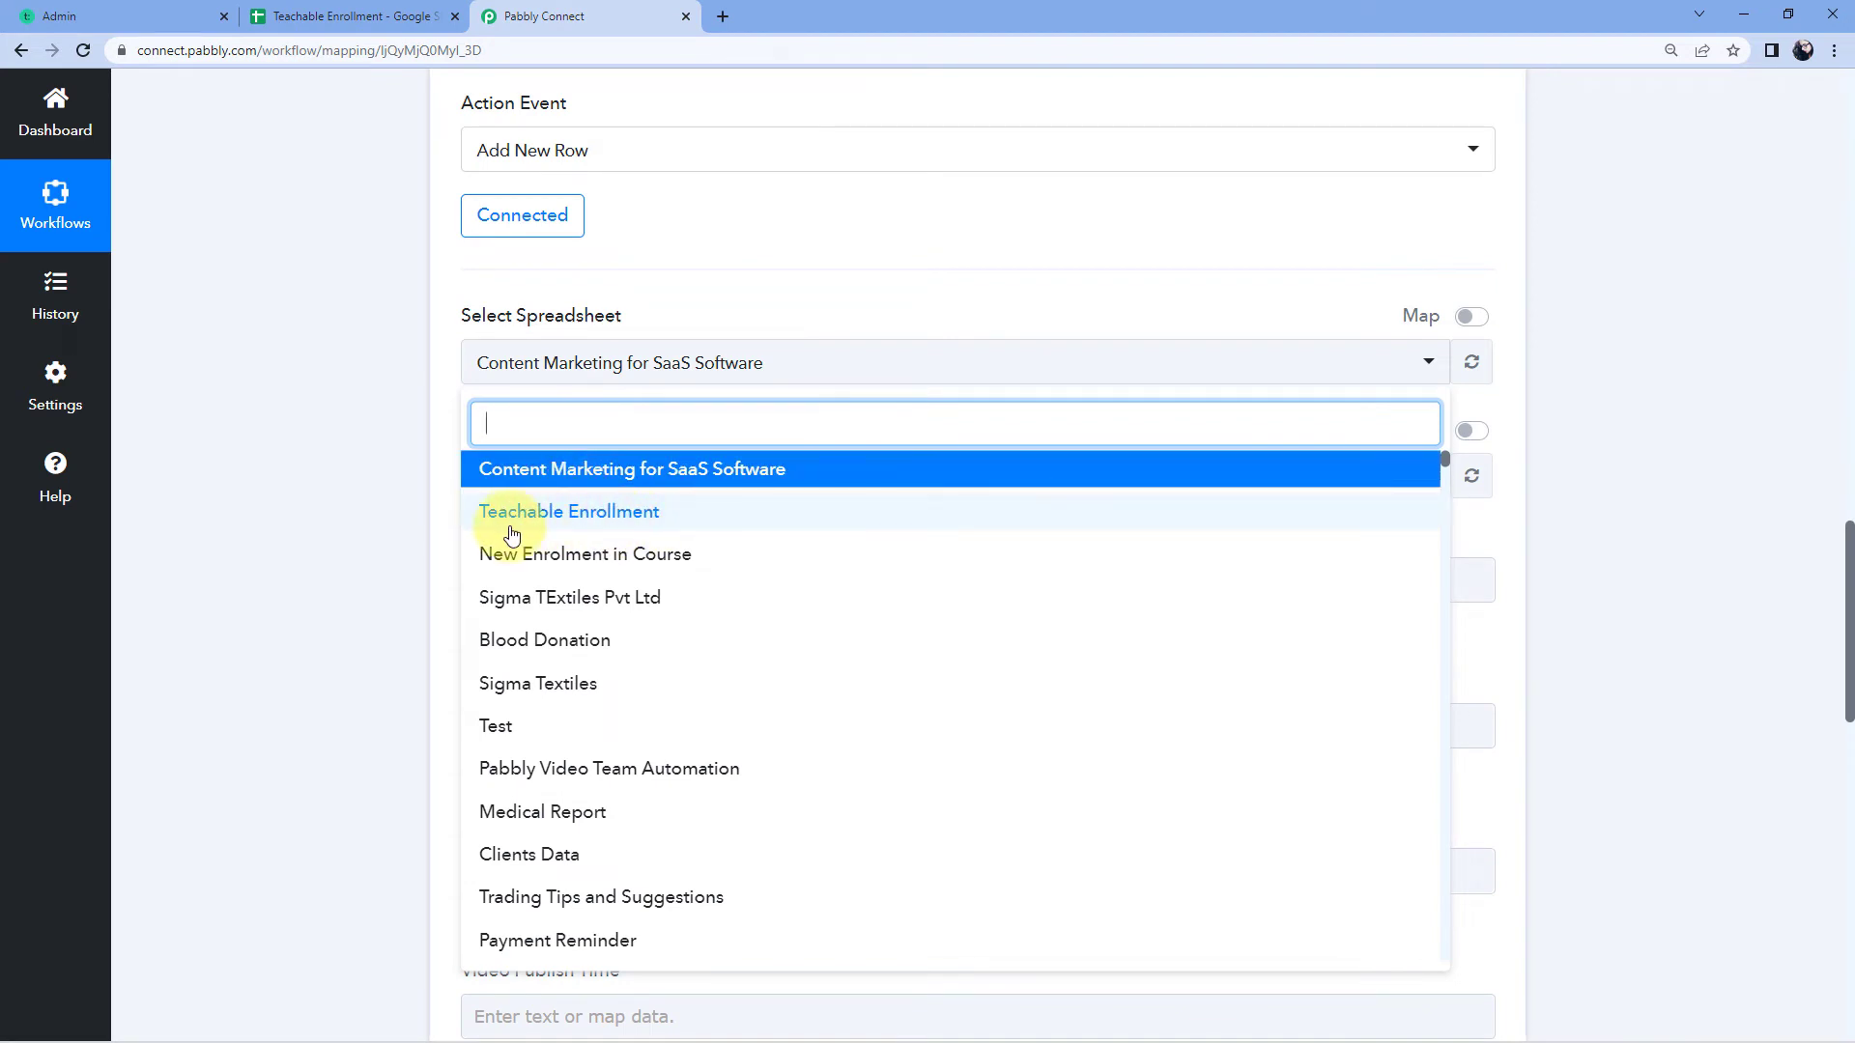
{"action": "left_click", "coordinate": [679, 519]}
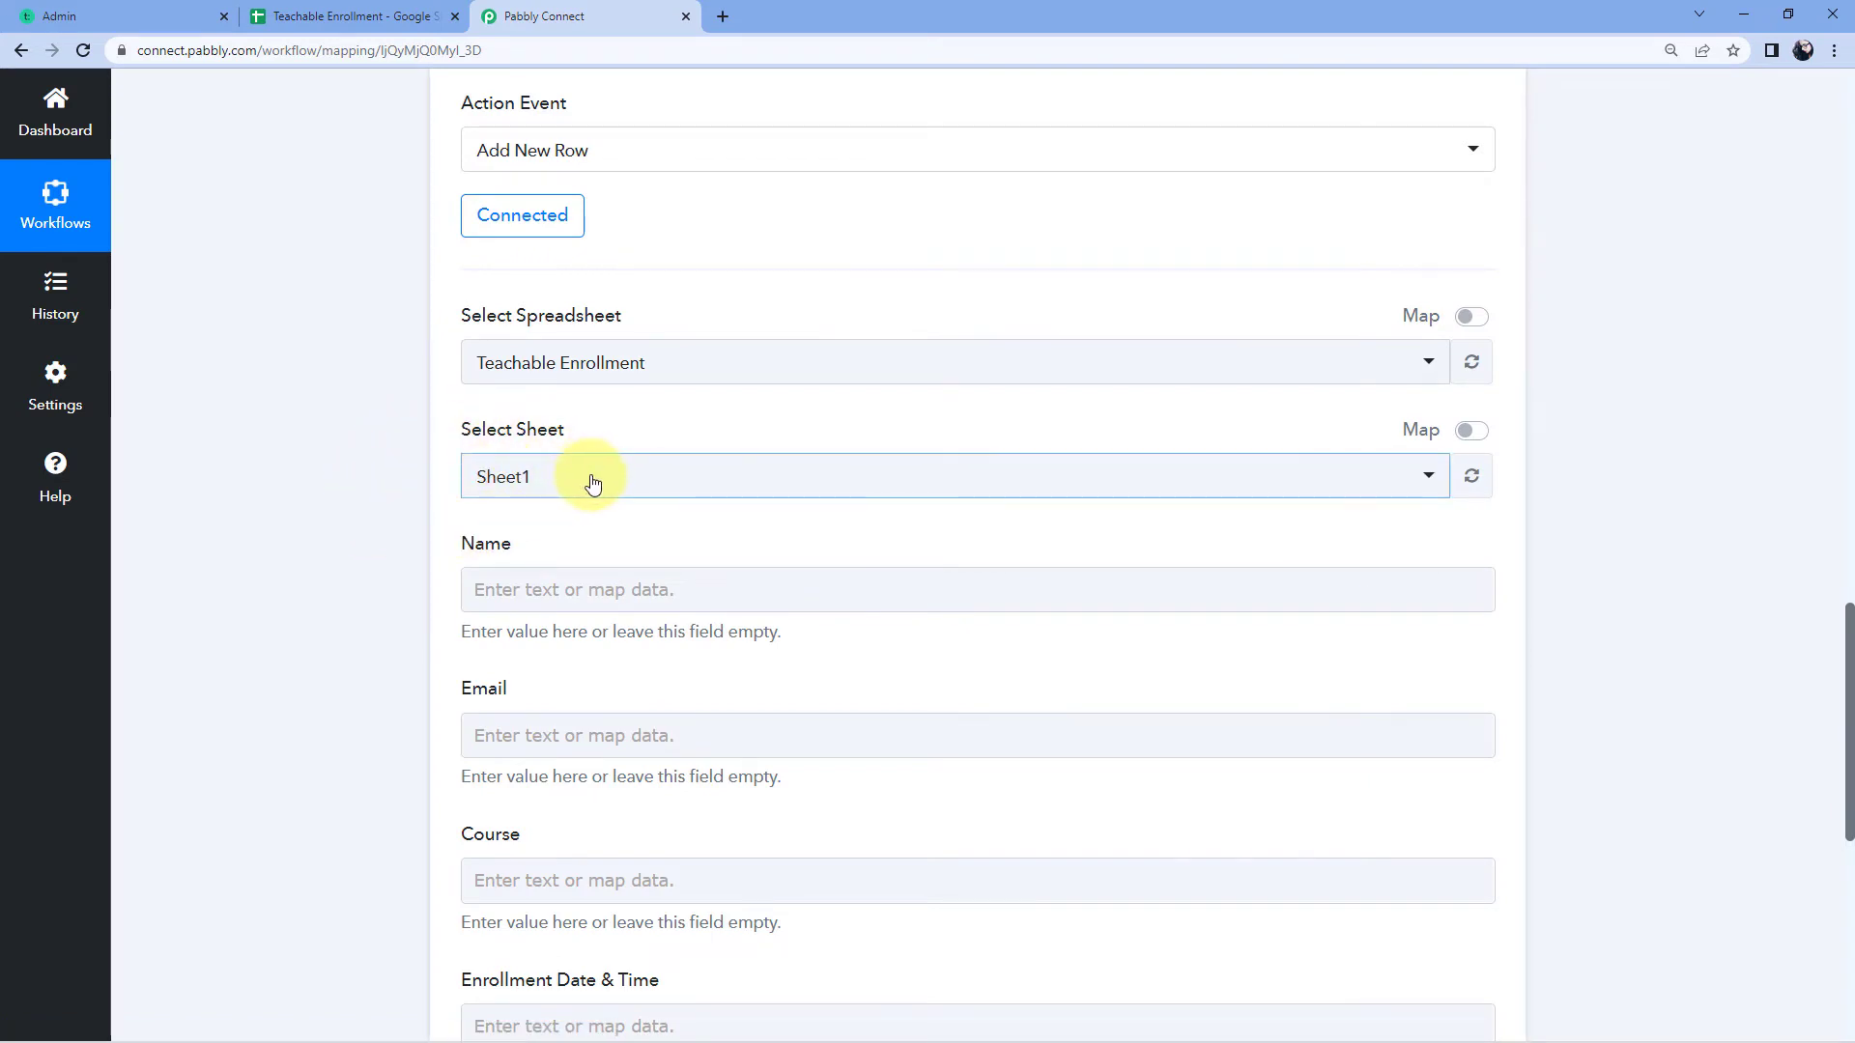
{"action": "left_click", "coordinate": [535, 480]}
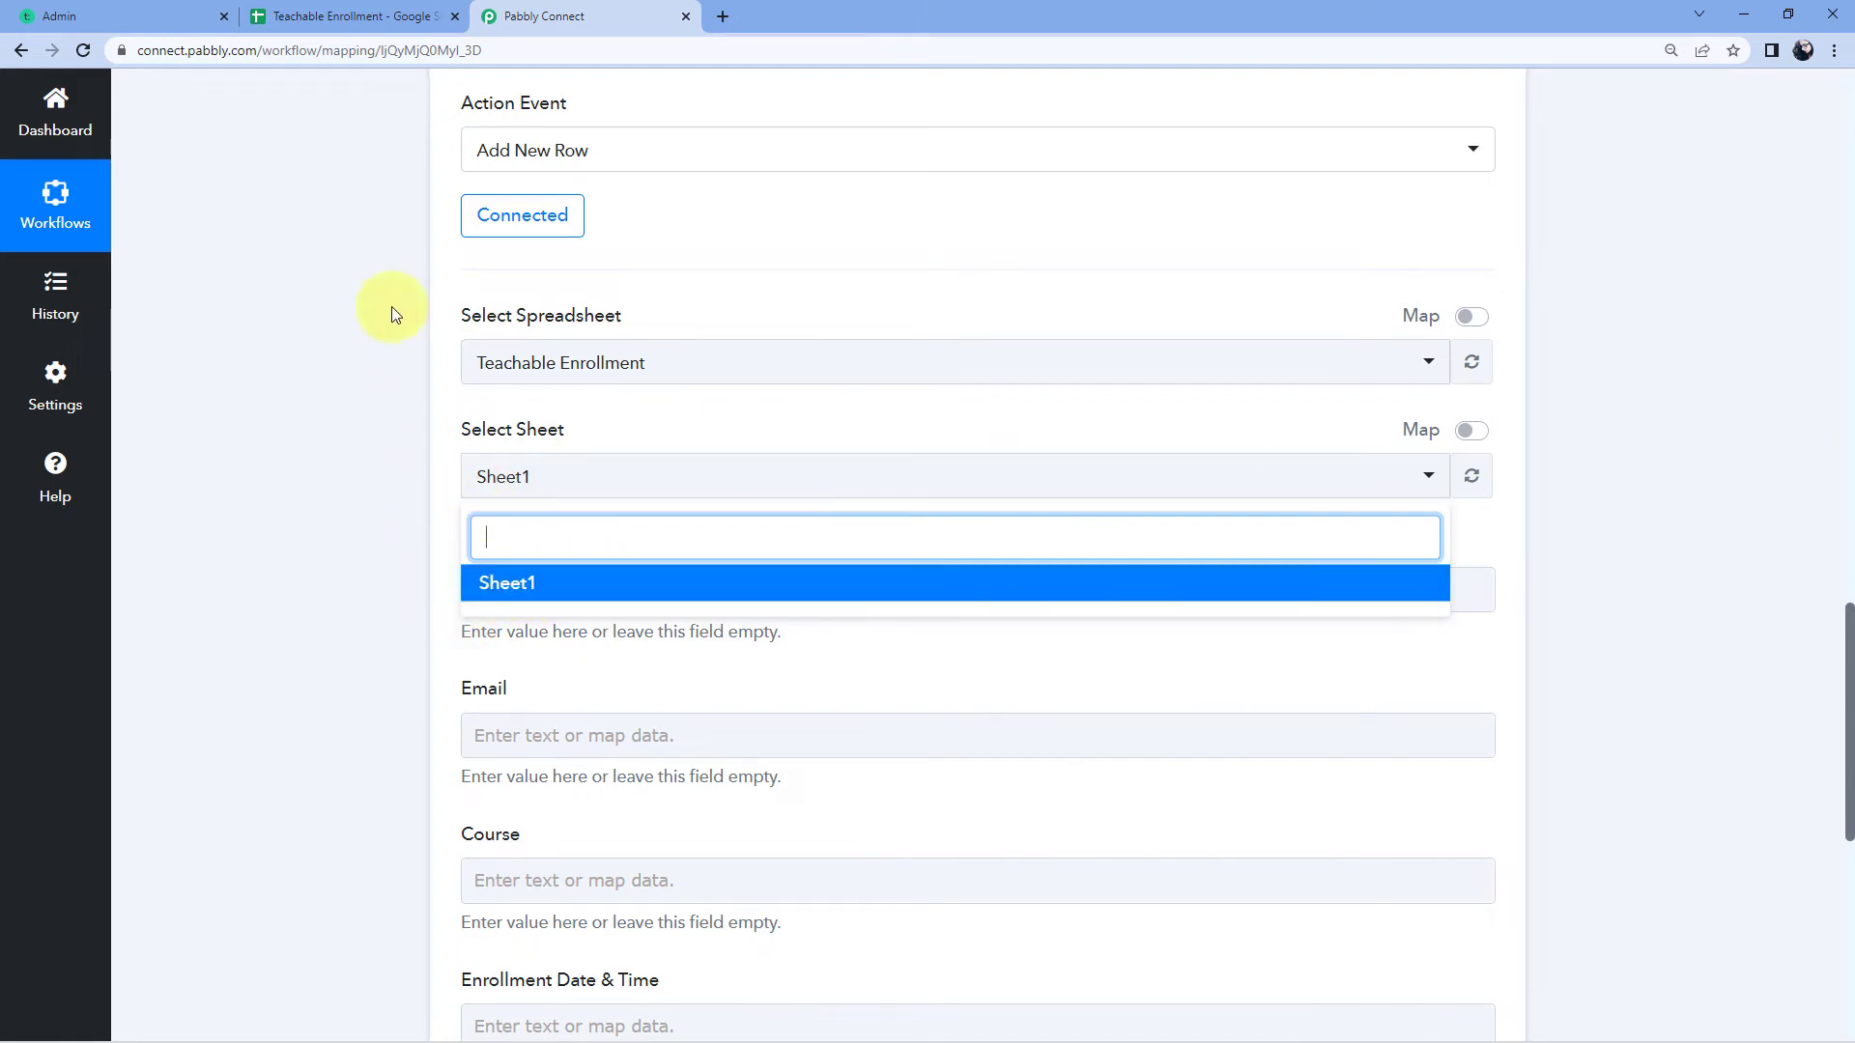
{"action": "left_click", "coordinate": [395, 14]}
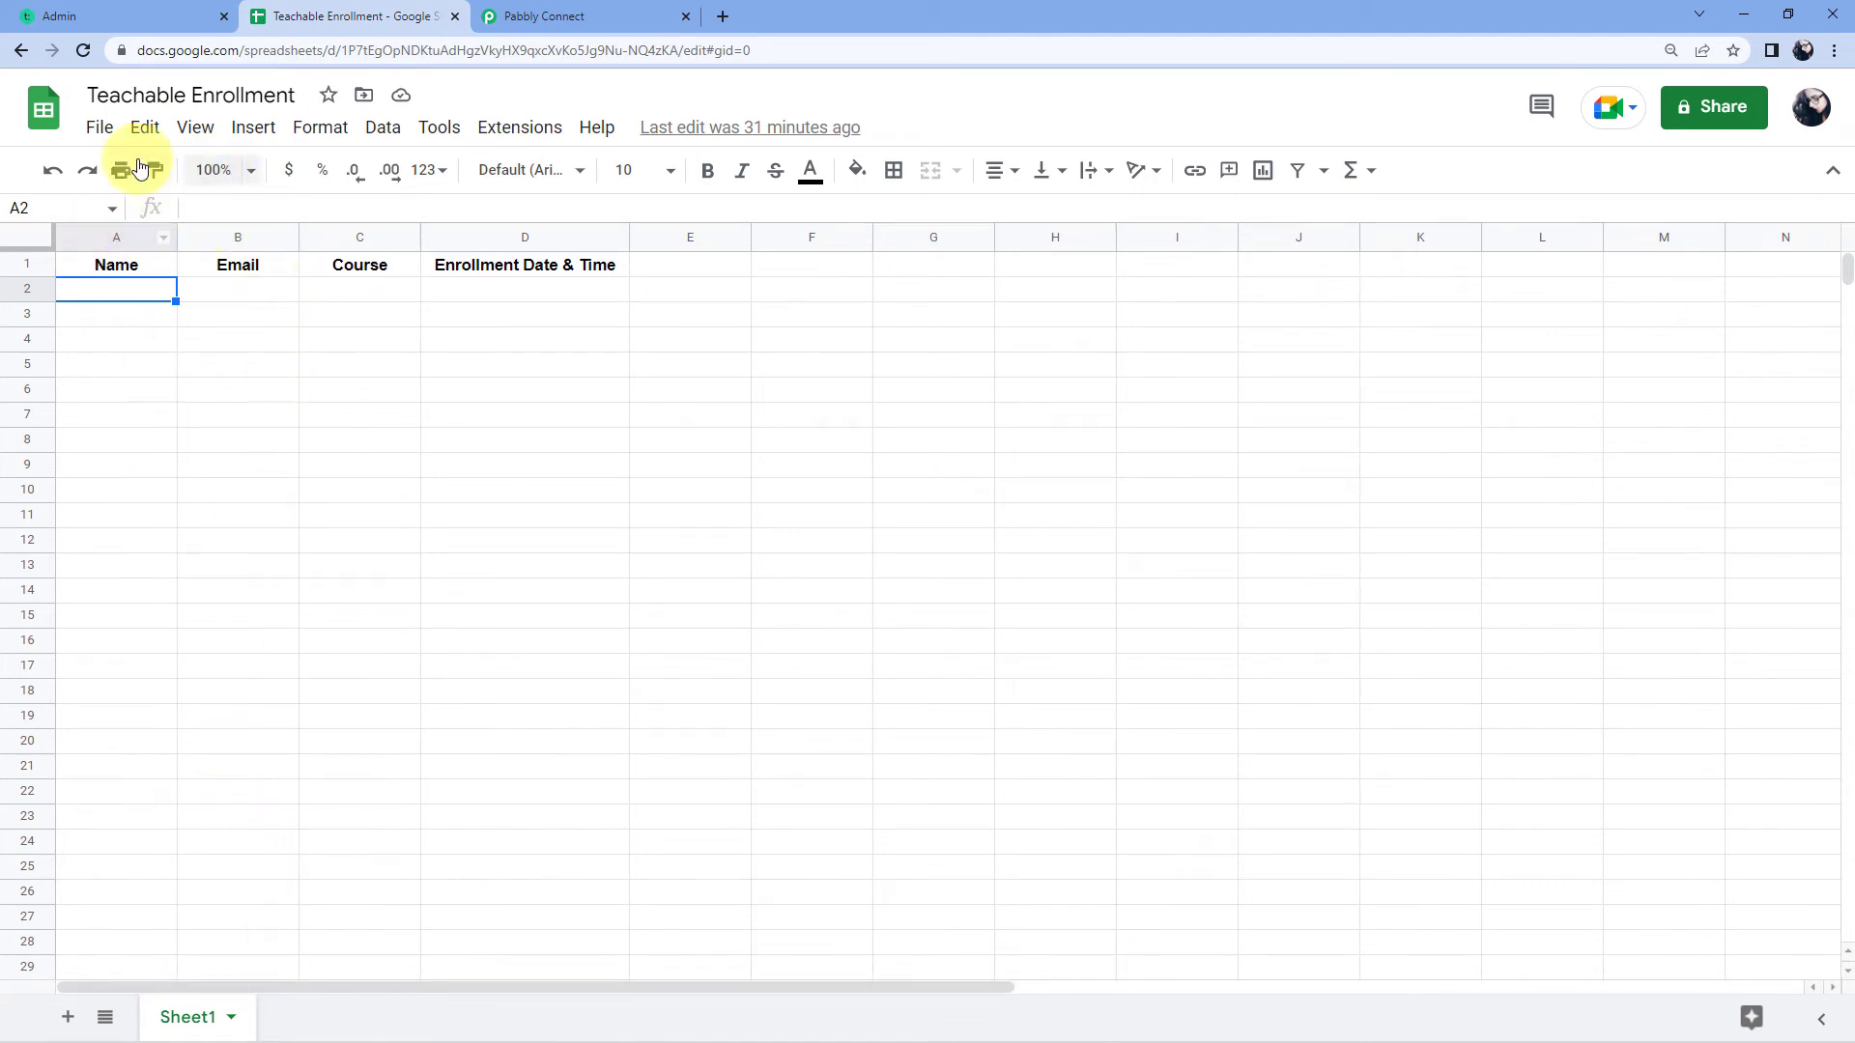
Step: Select Sheet1 and compare its header row with the Name, Email, Course and Enrollment Date & Time fields
{"action": "left_click", "coordinate": [594, 16]}
{"action": "left_click", "coordinate": [512, 586]}
{"action": "scroll", "coordinate": [409, 541], "scroll_direction": "down", "scroll_amount": 3}
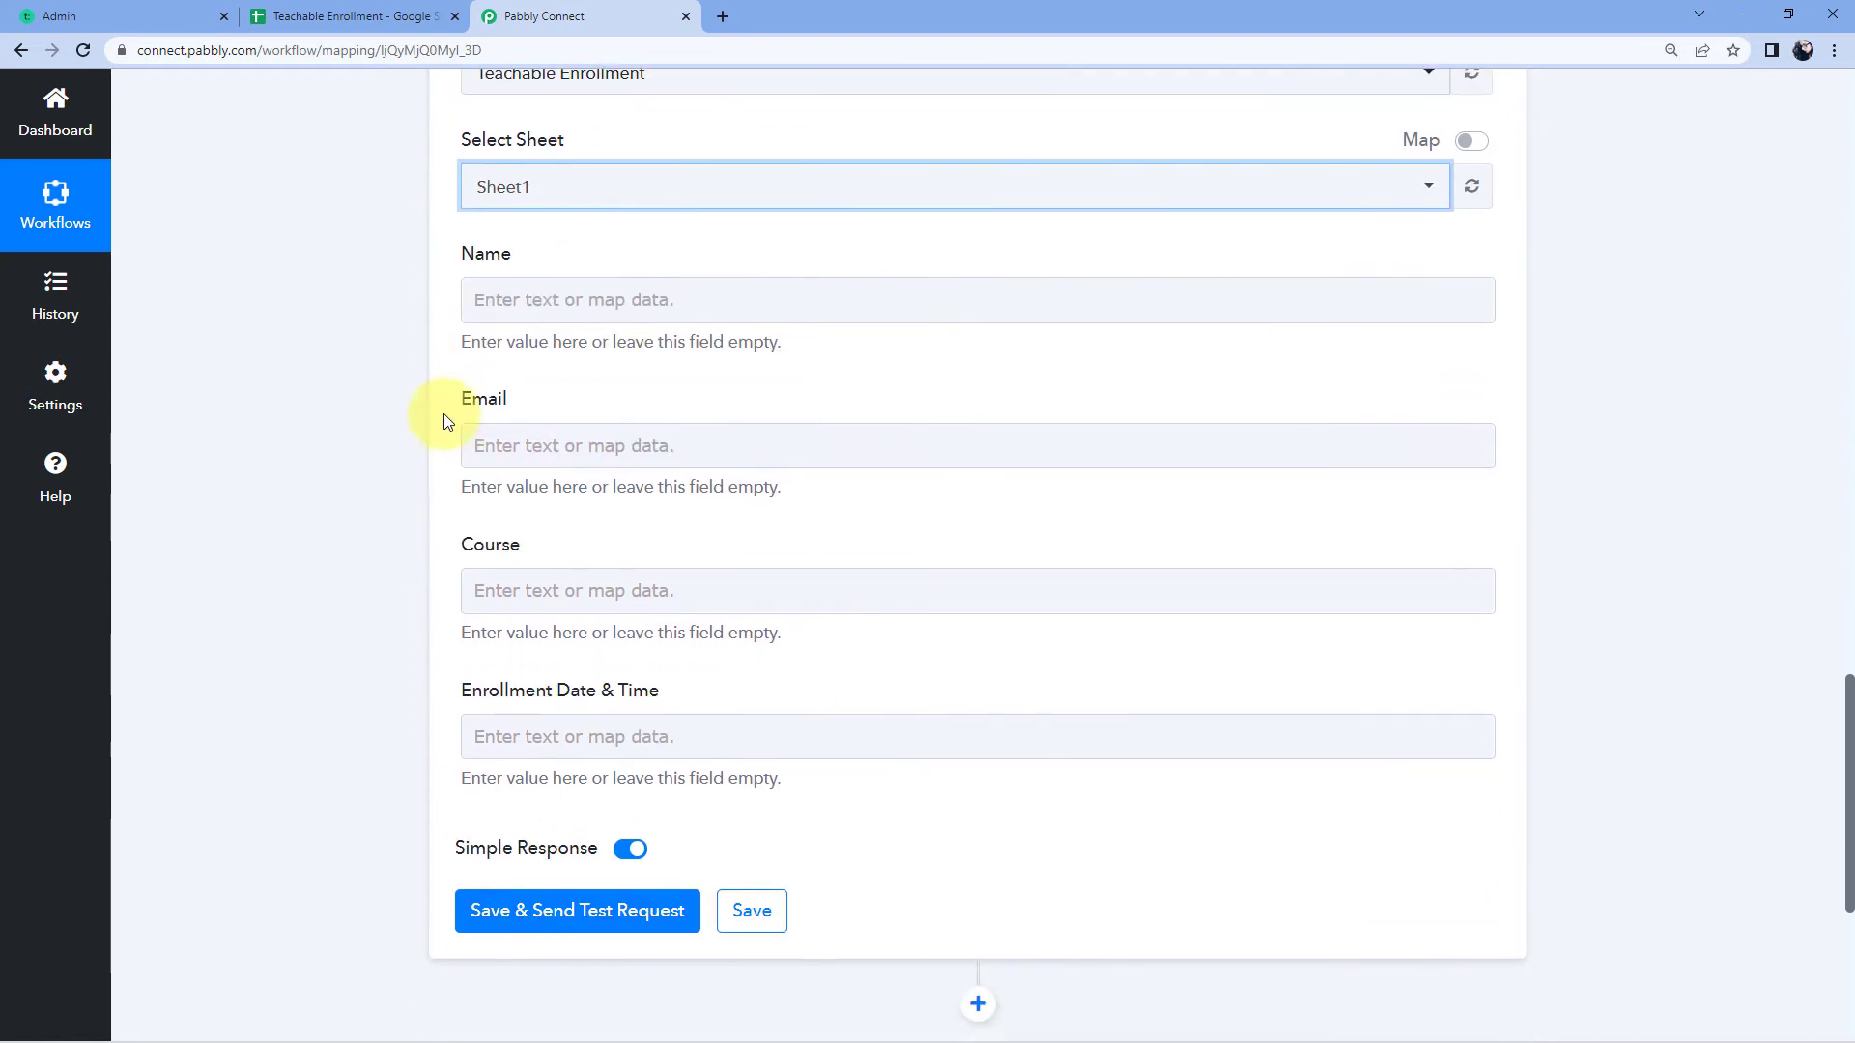
{"action": "left_click", "coordinate": [443, 413]}
{"action": "left_click", "coordinate": [338, 14]}
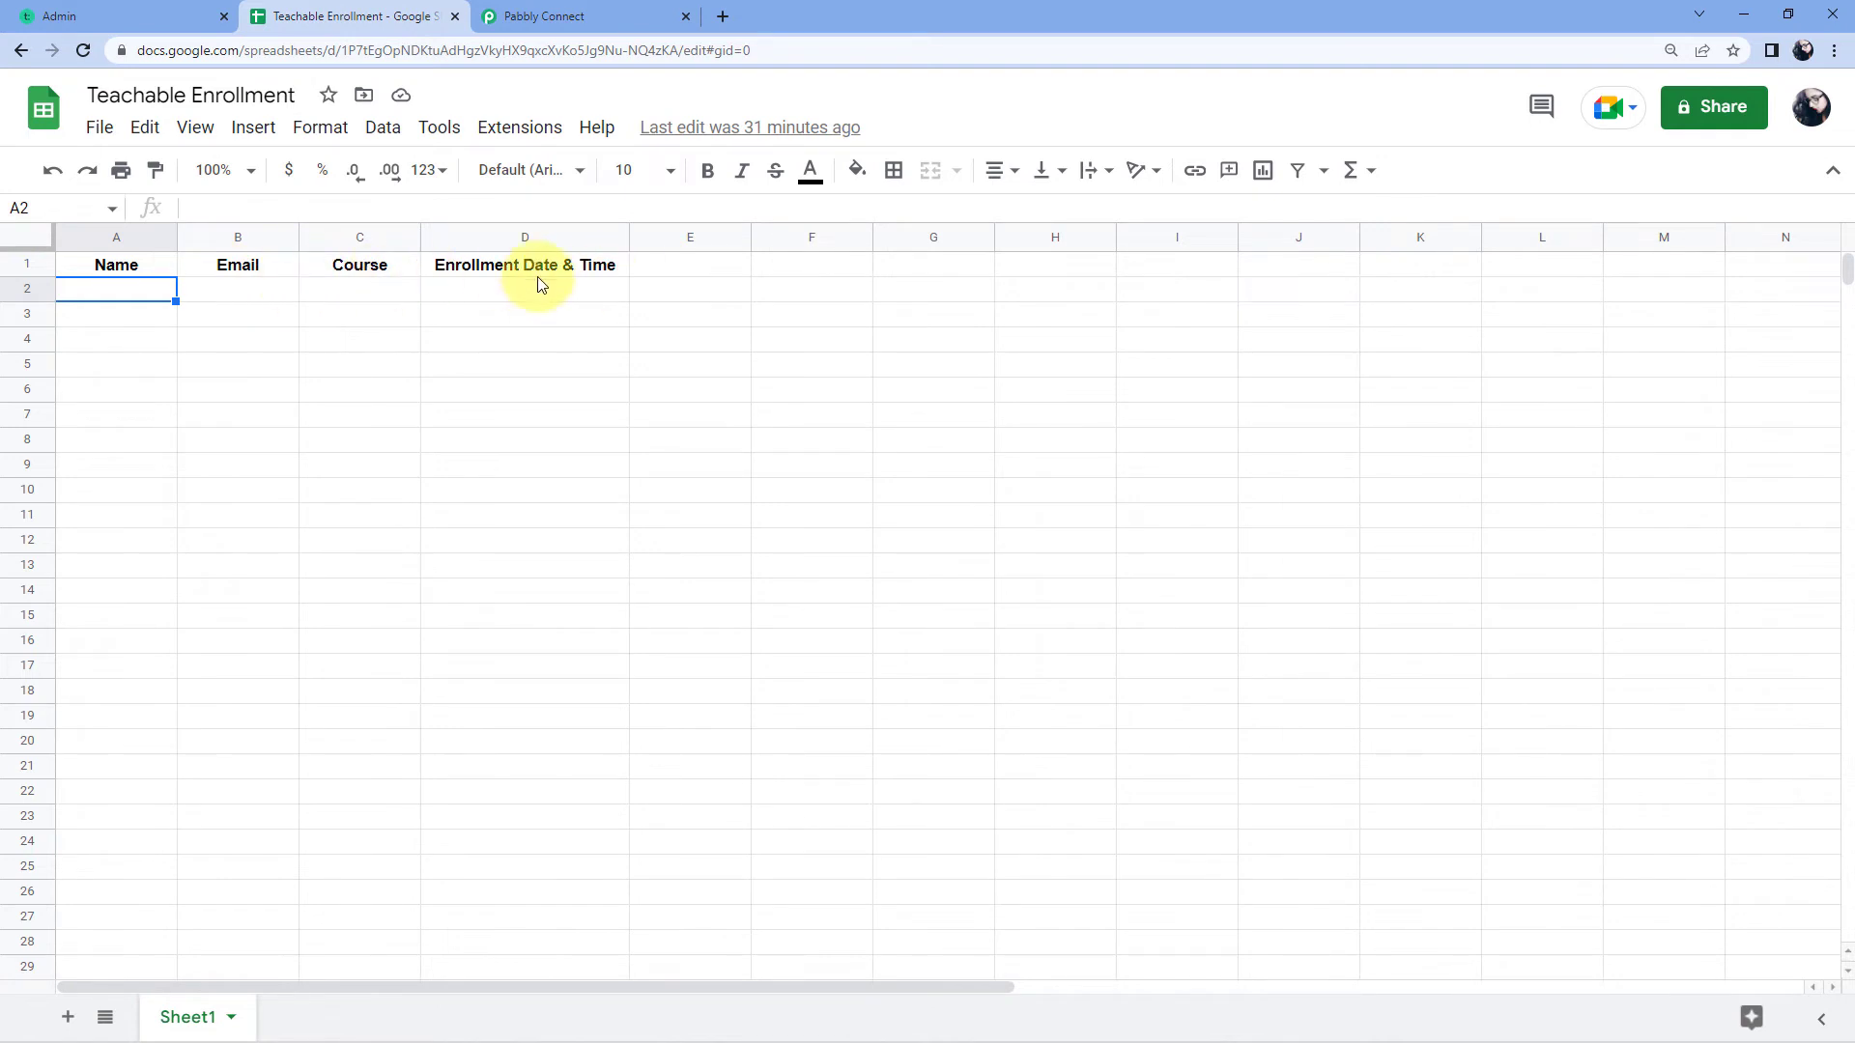
{"action": "left_click", "coordinate": [550, 15]}
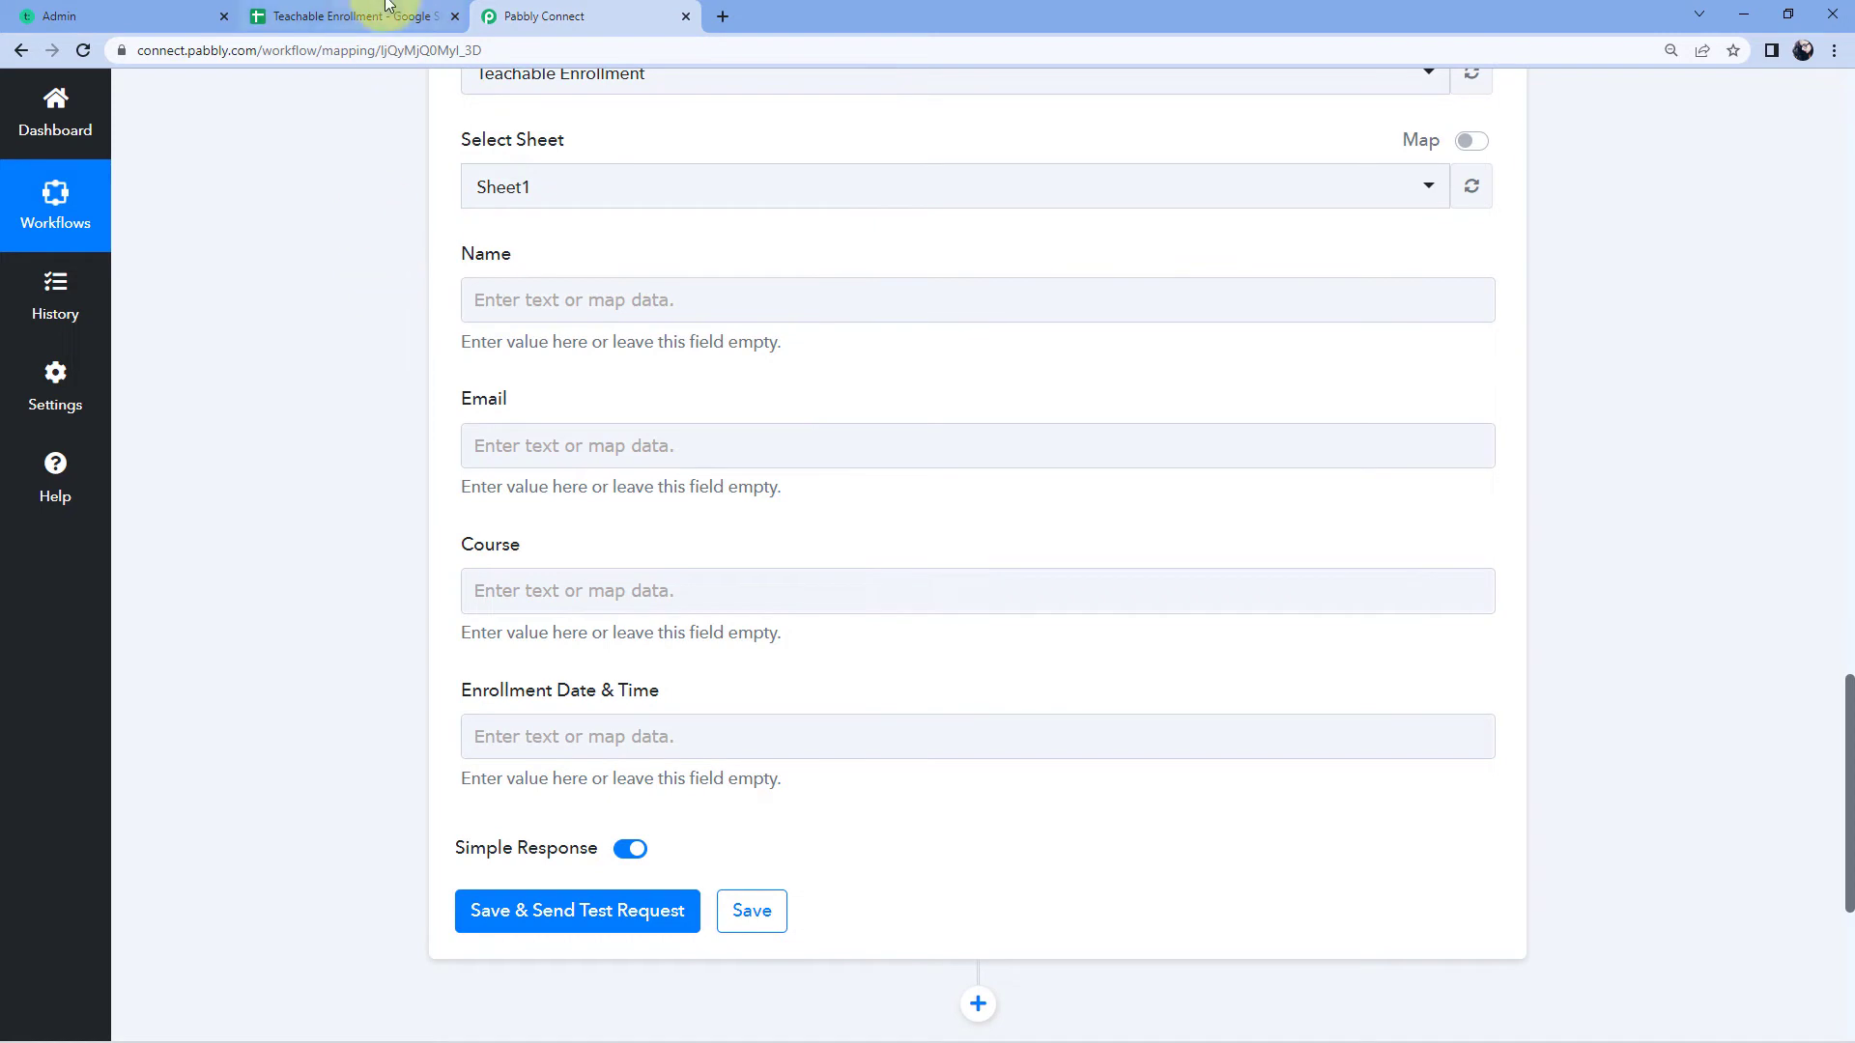
{"action": "left_click", "coordinate": [411, 15]}
Step: Map the Name field to the Teachable New Enrollment trigger's Object User Name value
{"action": "left_click", "coordinate": [522, 15]}
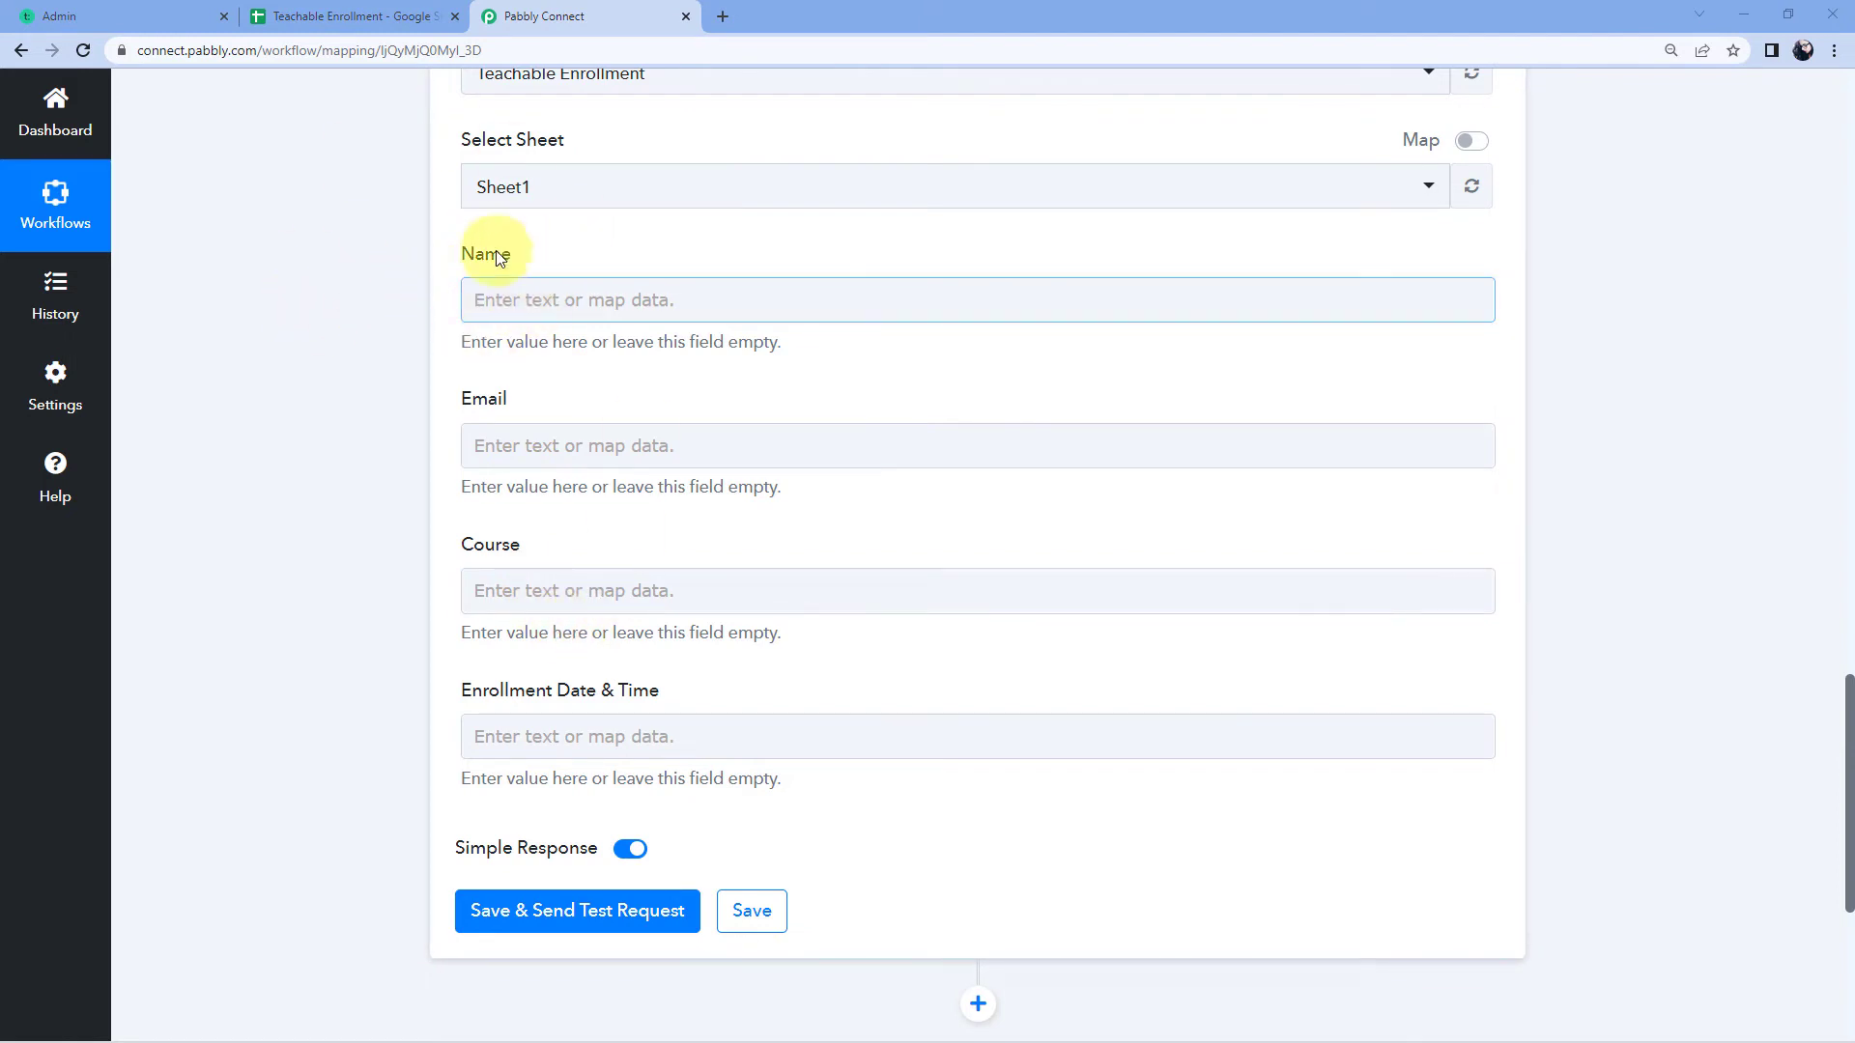
{"action": "left_click", "coordinate": [512, 303]}
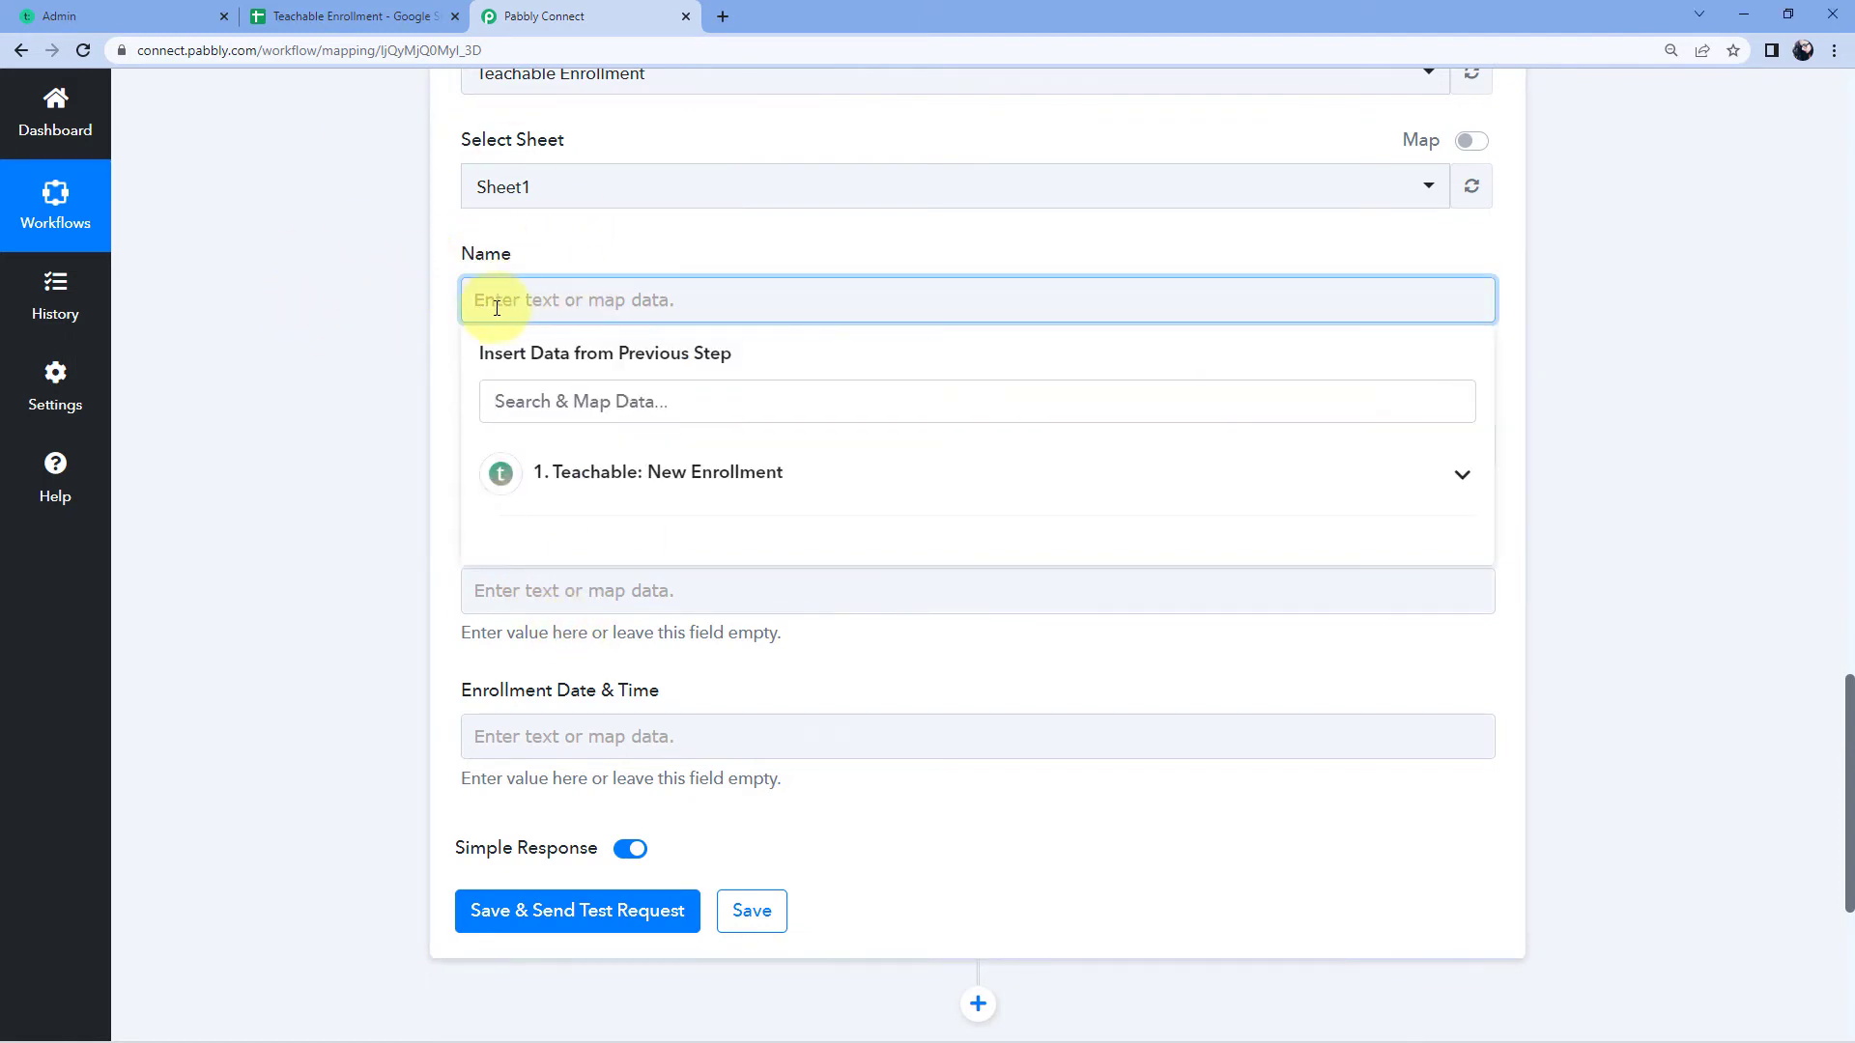
{"action": "left_click", "coordinate": [681, 470]}
{"action": "scroll", "coordinate": [388, 554], "scroll_direction": "down", "scroll_amount": 3}
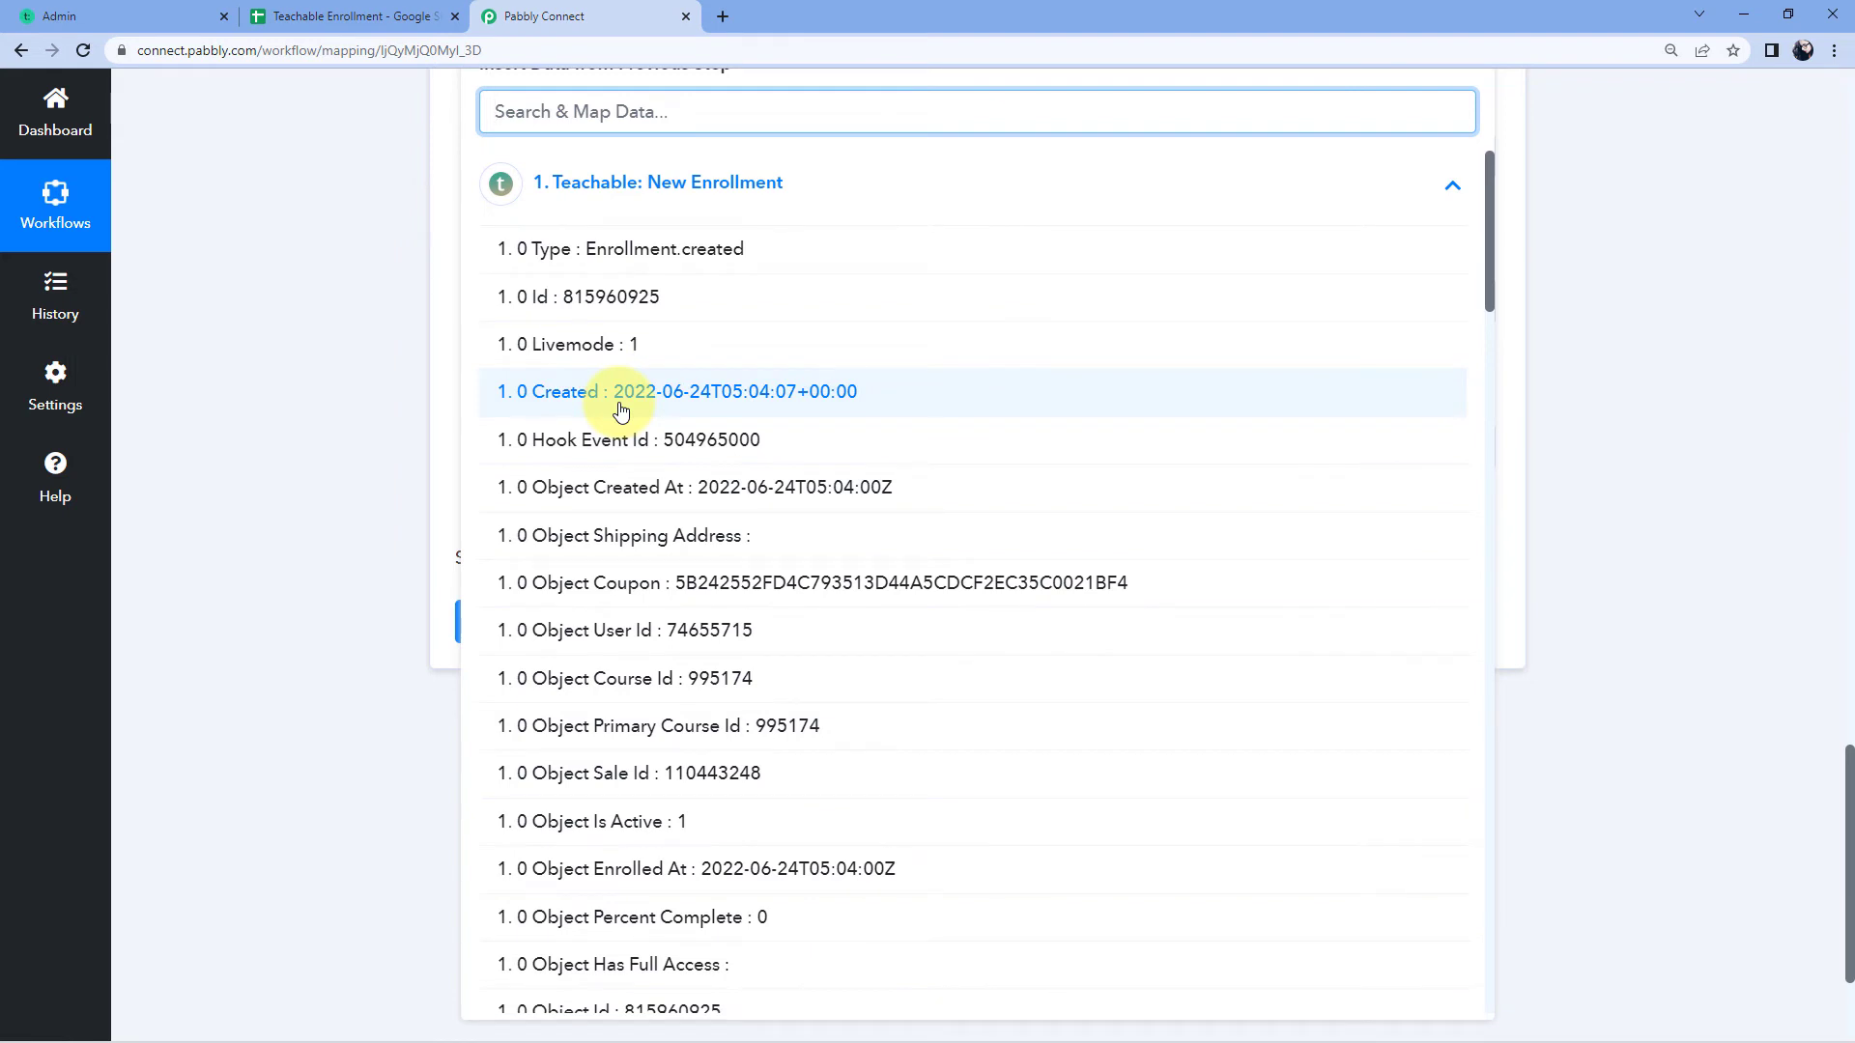
{"action": "scroll", "coordinate": [621, 411], "scroll_direction": "down", "scroll_amount": 5}
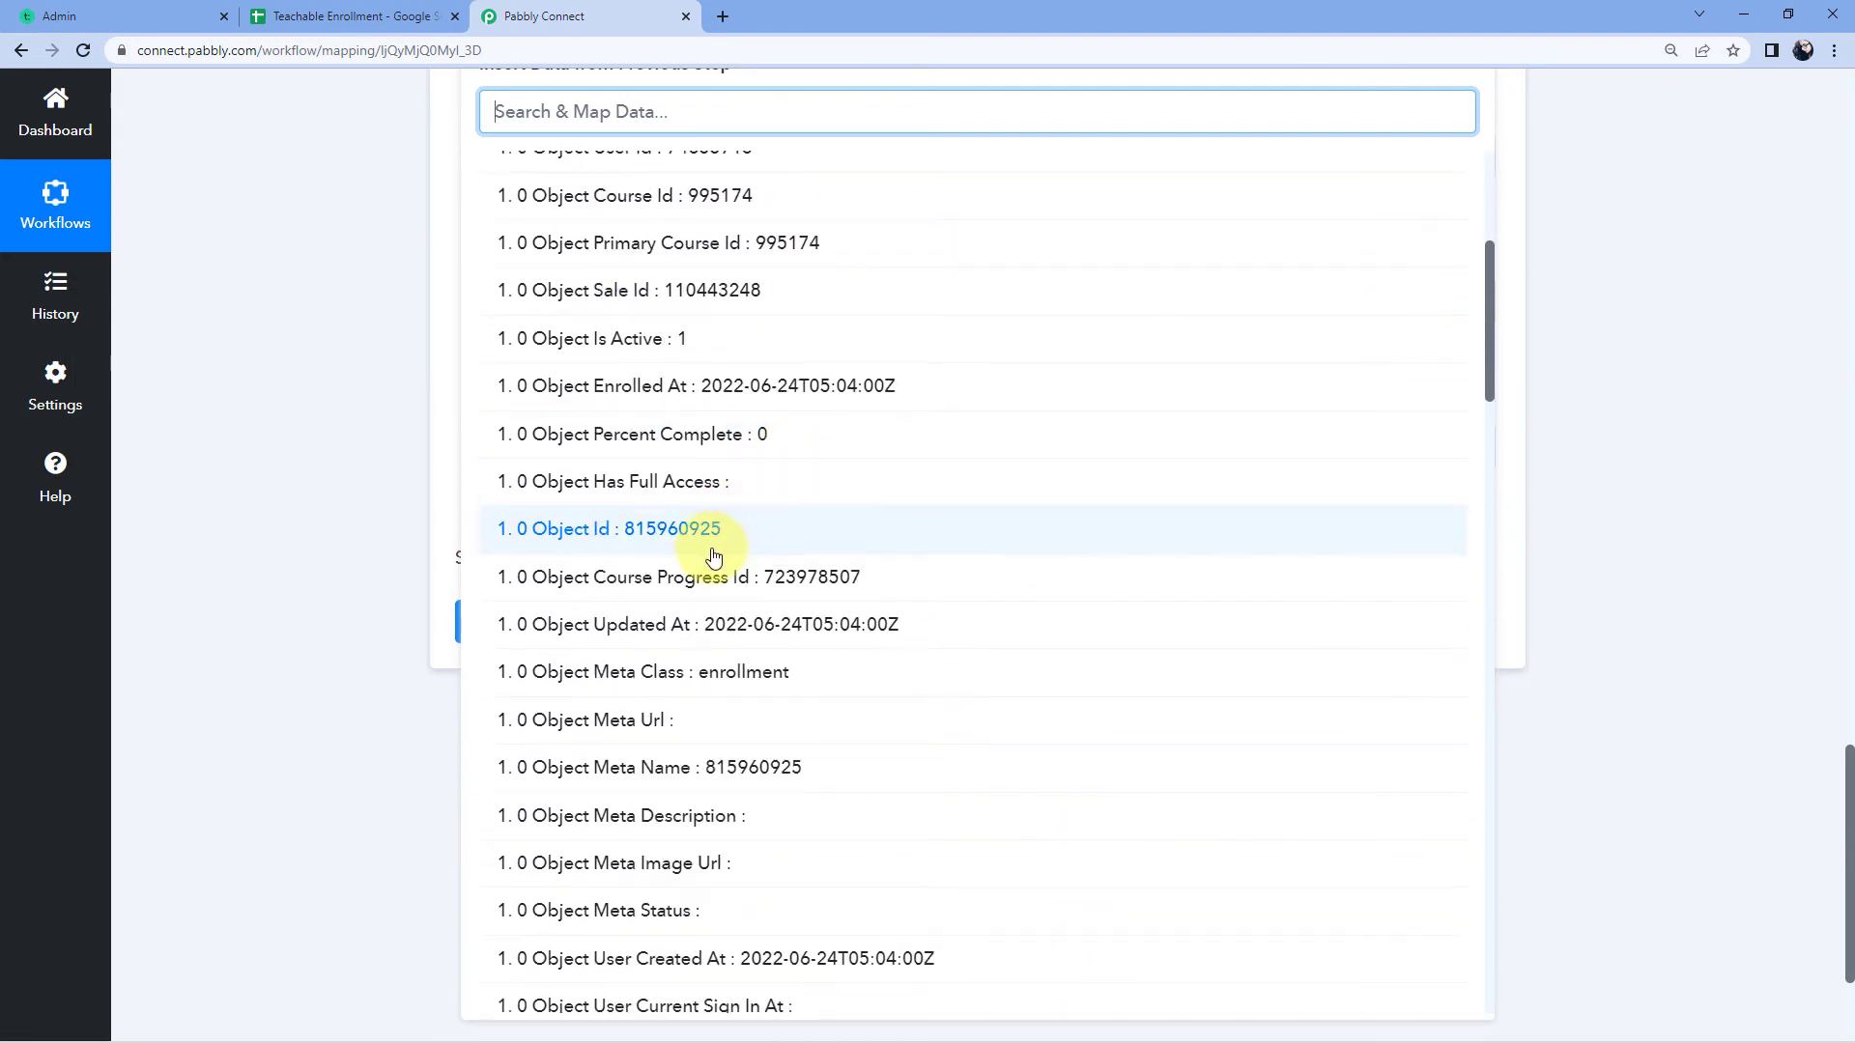
{"action": "scroll", "coordinate": [720, 560], "scroll_direction": "down", "scroll_amount": 5}
{"action": "scroll", "coordinate": [722, 570], "scroll_direction": "down", "scroll_amount": 6}
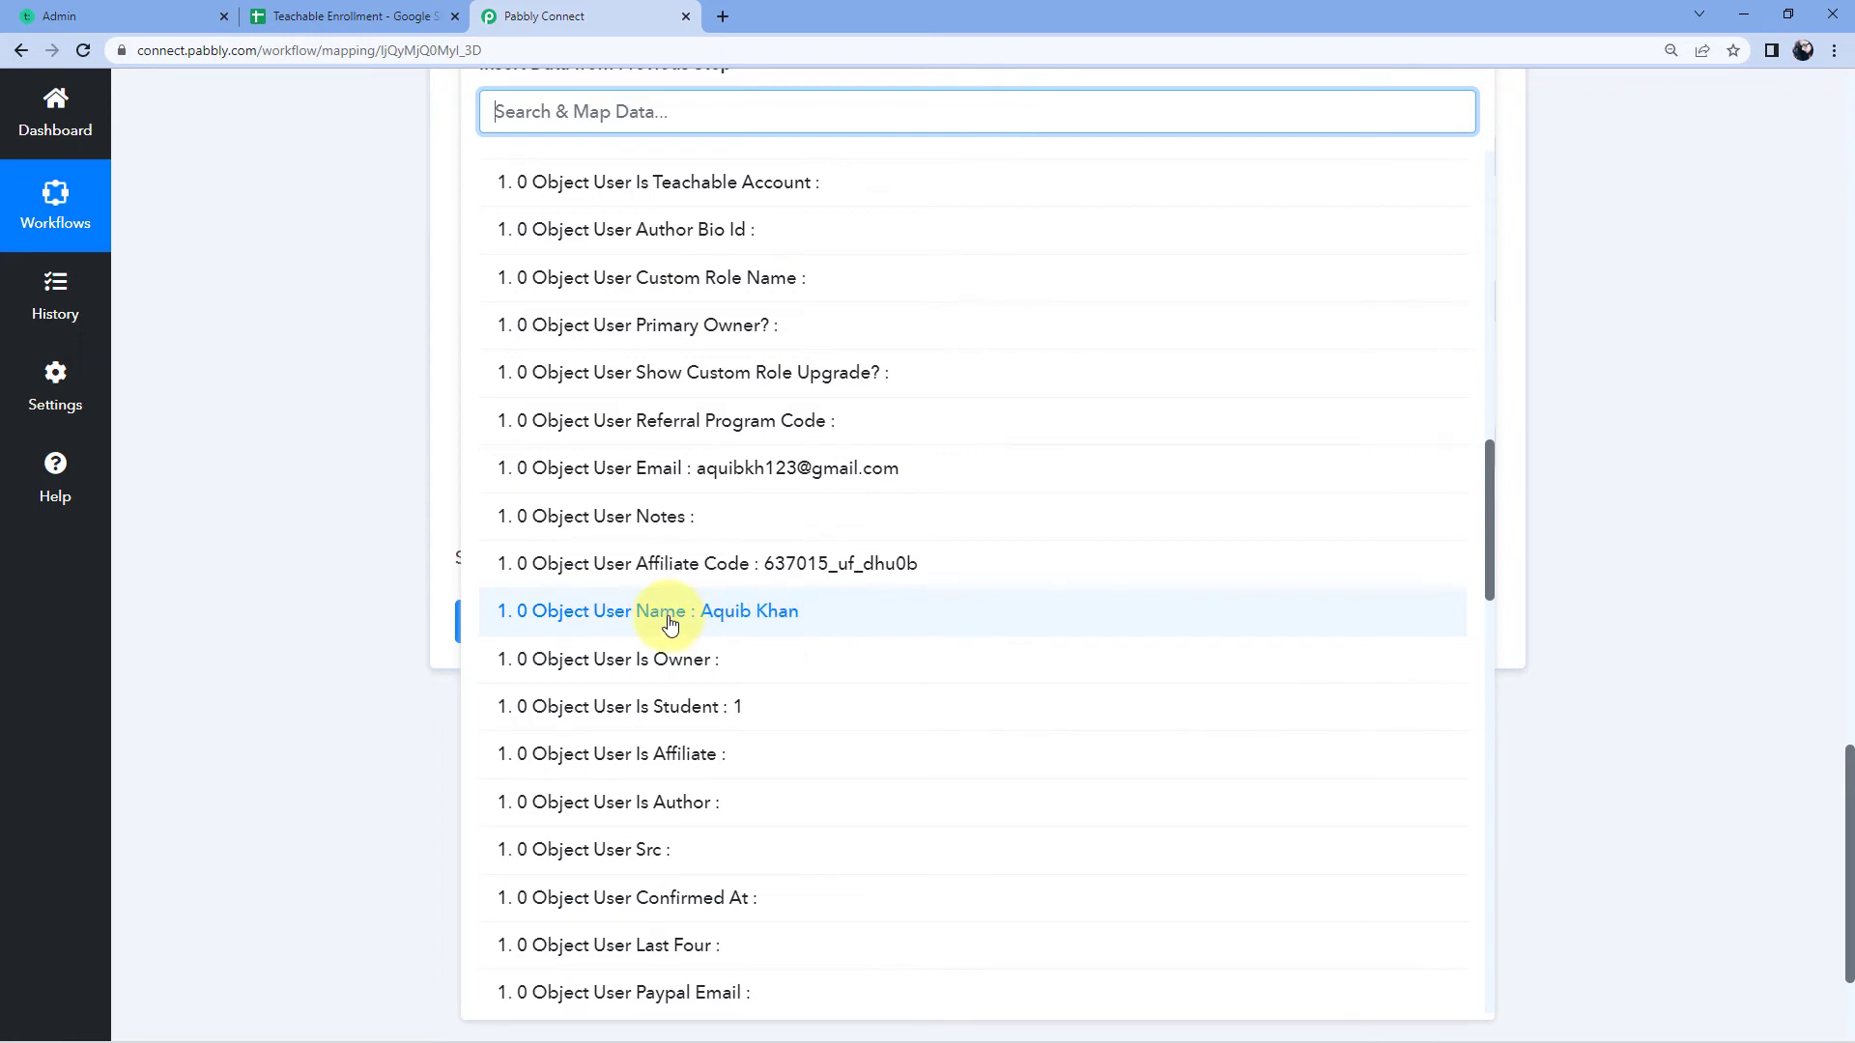
{"action": "left_click", "coordinate": [669, 612]}
Step: Recheck the Name field's data picker and close it, keeping the Object User Name mapping
{"action": "scroll", "coordinate": [358, 425], "scroll_direction": "up", "scroll_amount": 10}
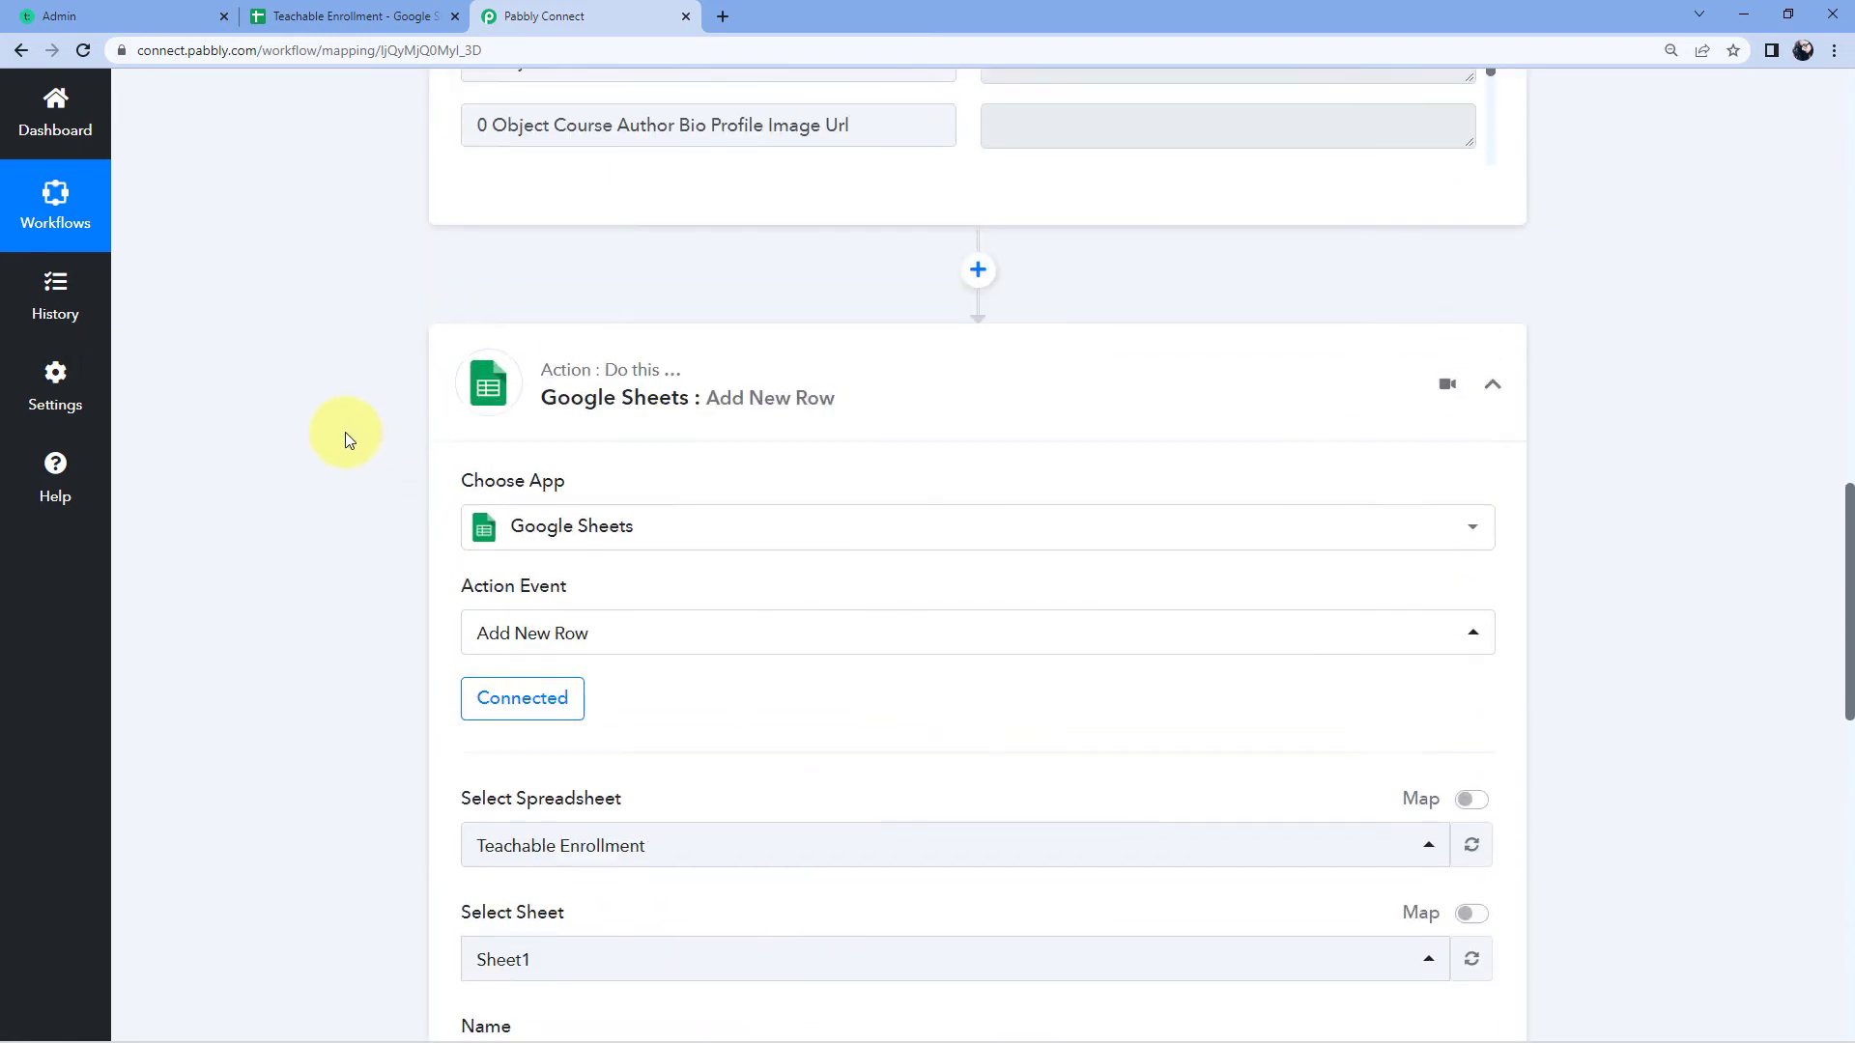
{"action": "scroll", "coordinate": [345, 432], "scroll_direction": "up", "scroll_amount": 10}
{"action": "scroll", "coordinate": [1005, 374], "scroll_direction": "down", "scroll_amount": 4}
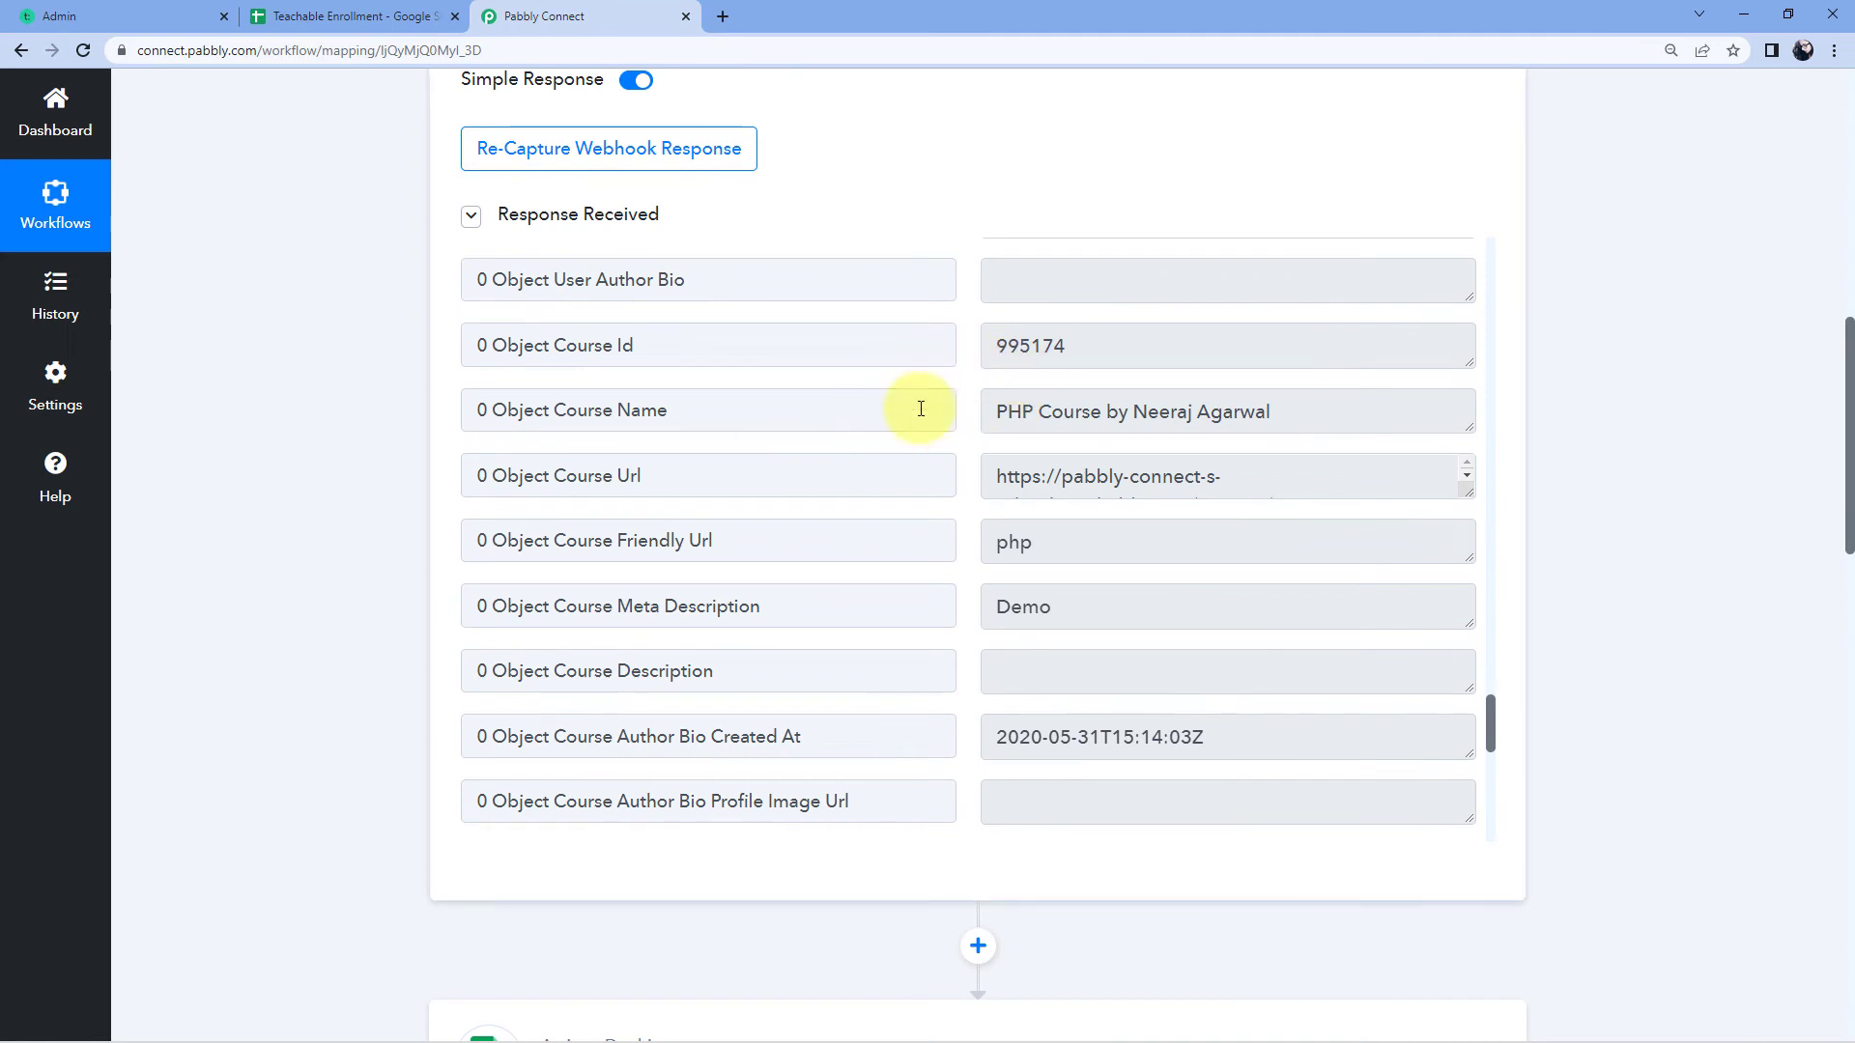
{"action": "scroll", "coordinate": [956, 416], "scroll_direction": "up", "scroll_amount": 8}
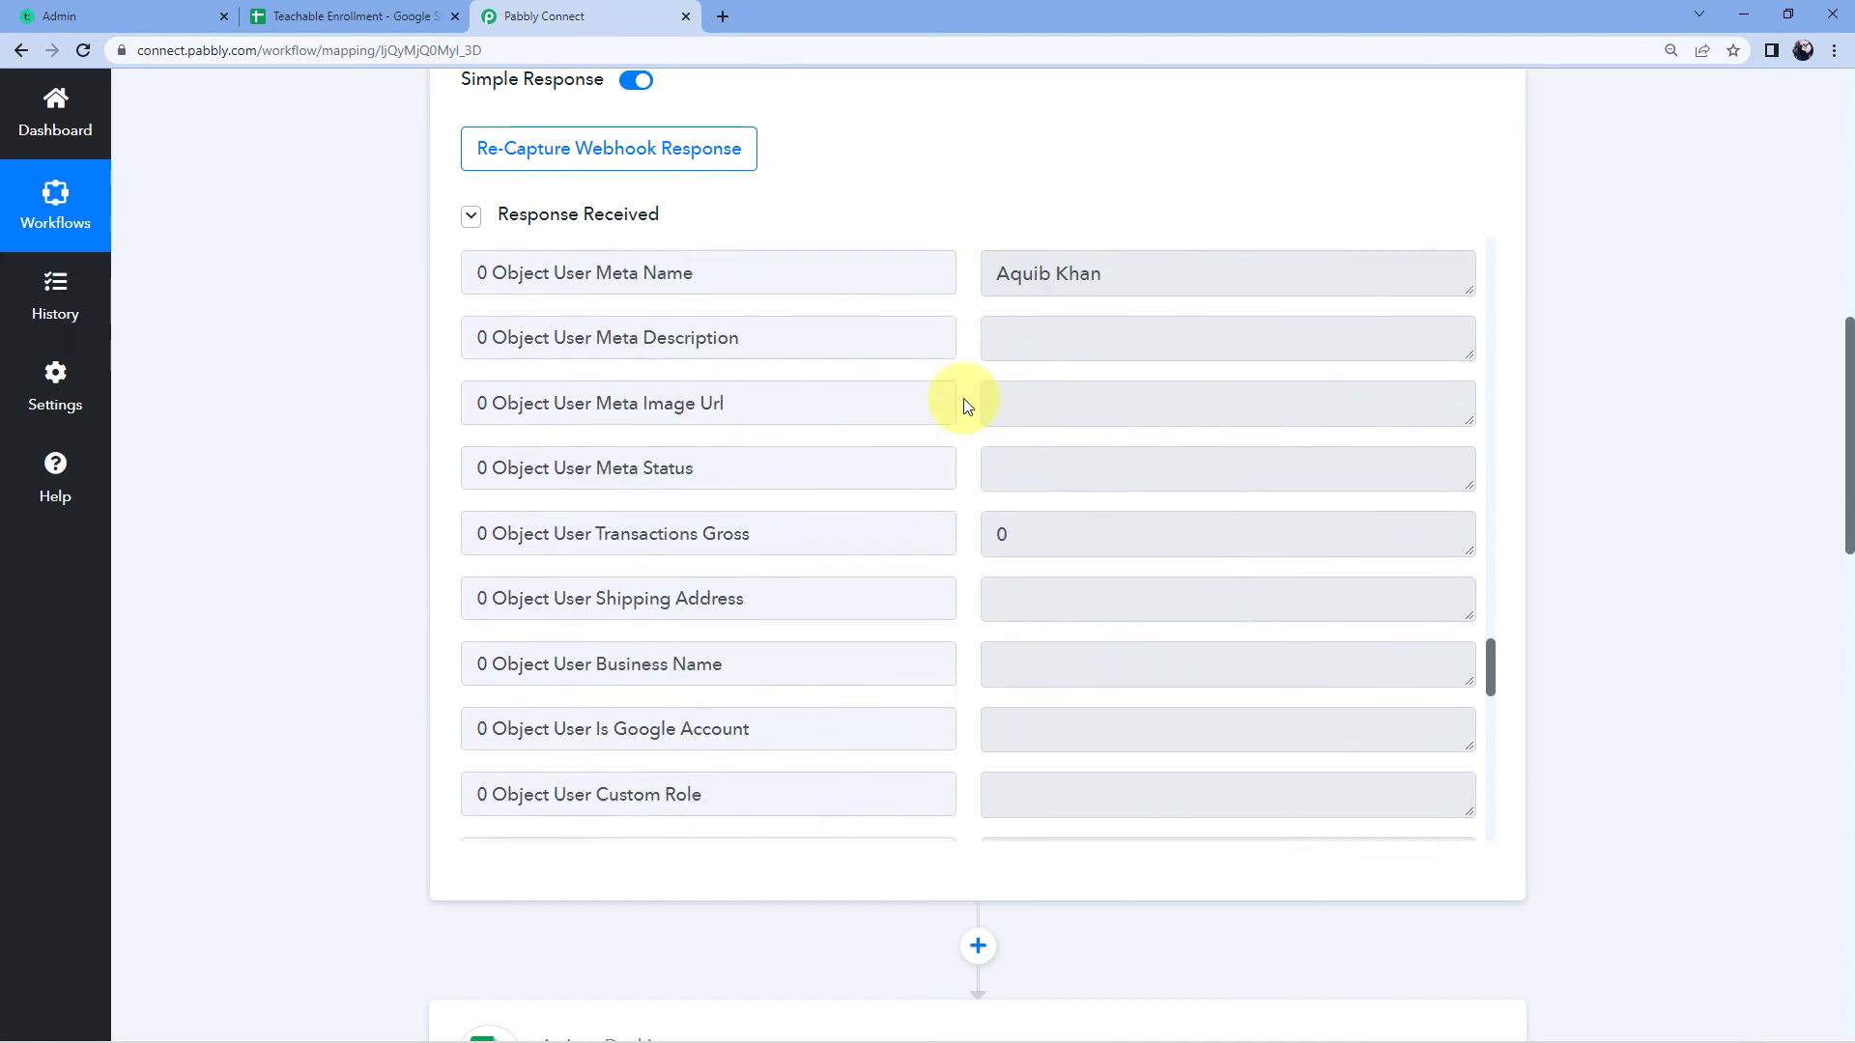
{"action": "scroll", "coordinate": [1109, 622], "scroll_direction": "up", "scroll_amount": 1}
{"action": "left_click_drag", "start_coordinate": [1111, 660], "coordinate": [811, 618]}
{"action": "left_click", "coordinate": [372, 518]}
{"action": "scroll", "coordinate": [376, 518], "scroll_direction": "down", "scroll_amount": 14}
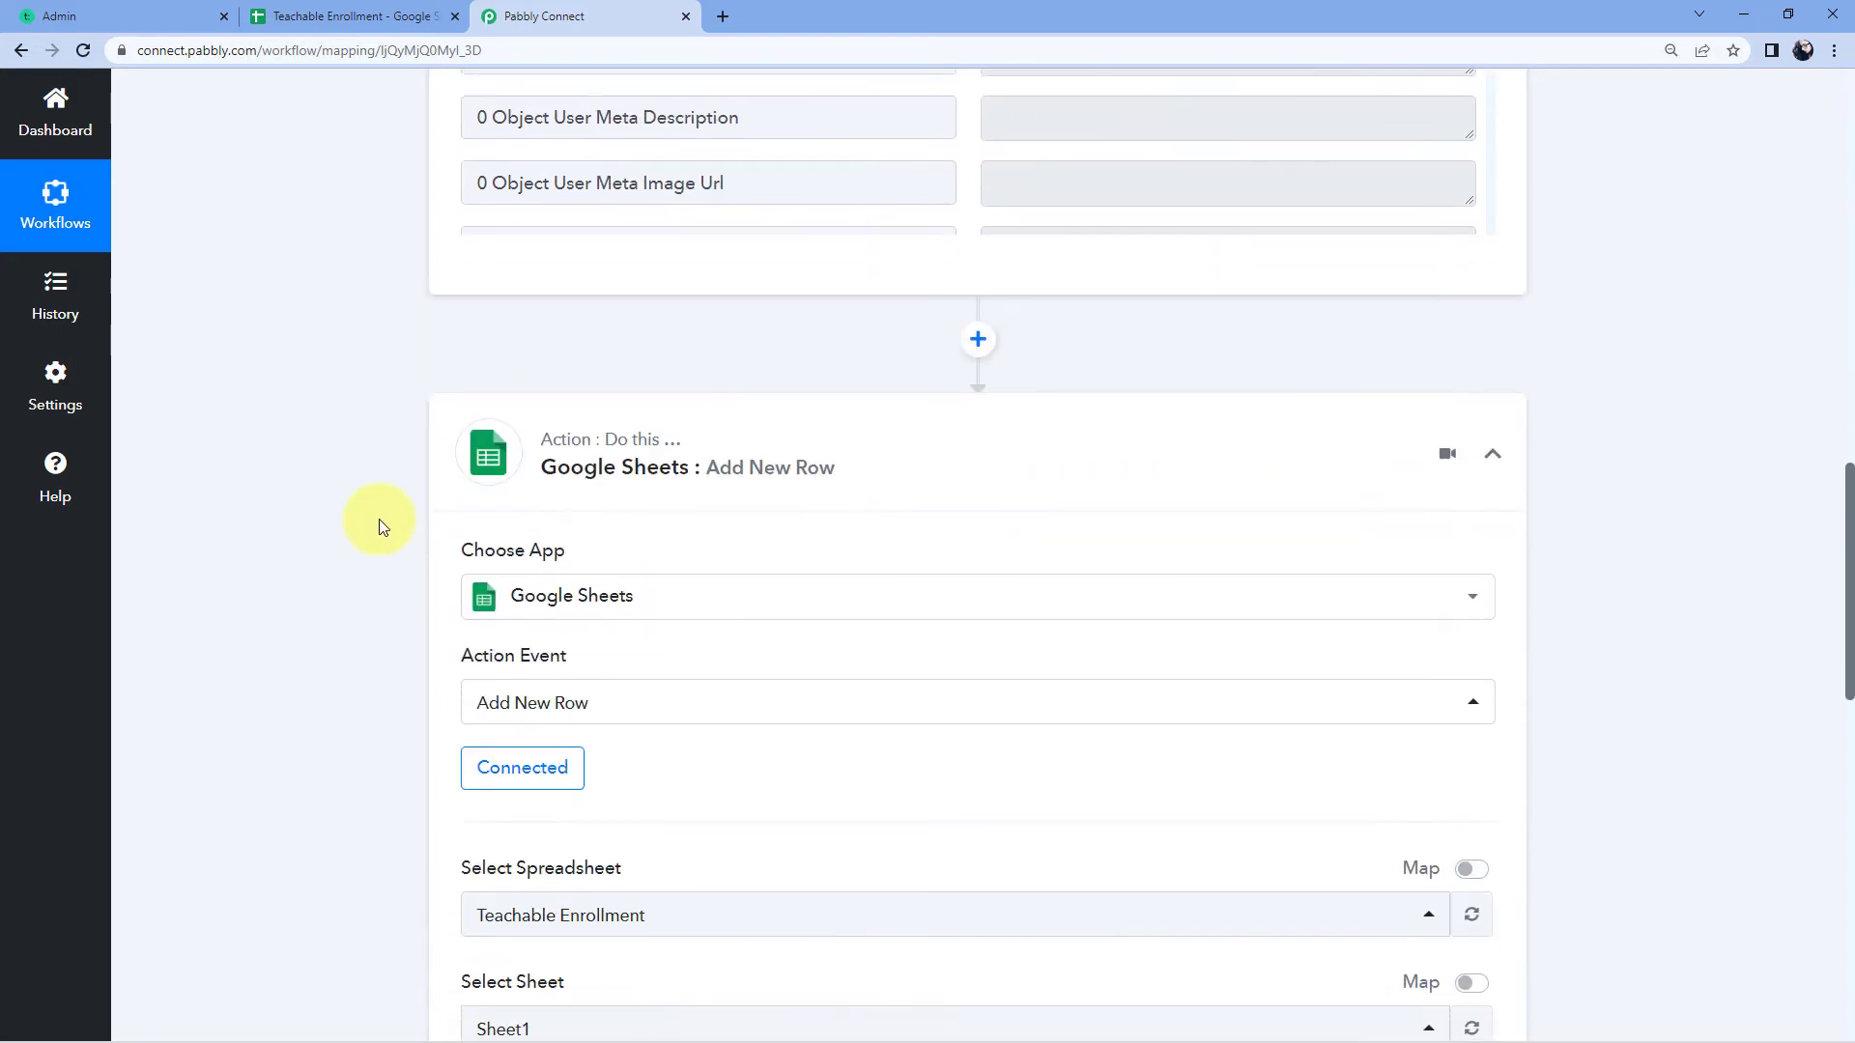
{"action": "left_click", "coordinate": [816, 407]}
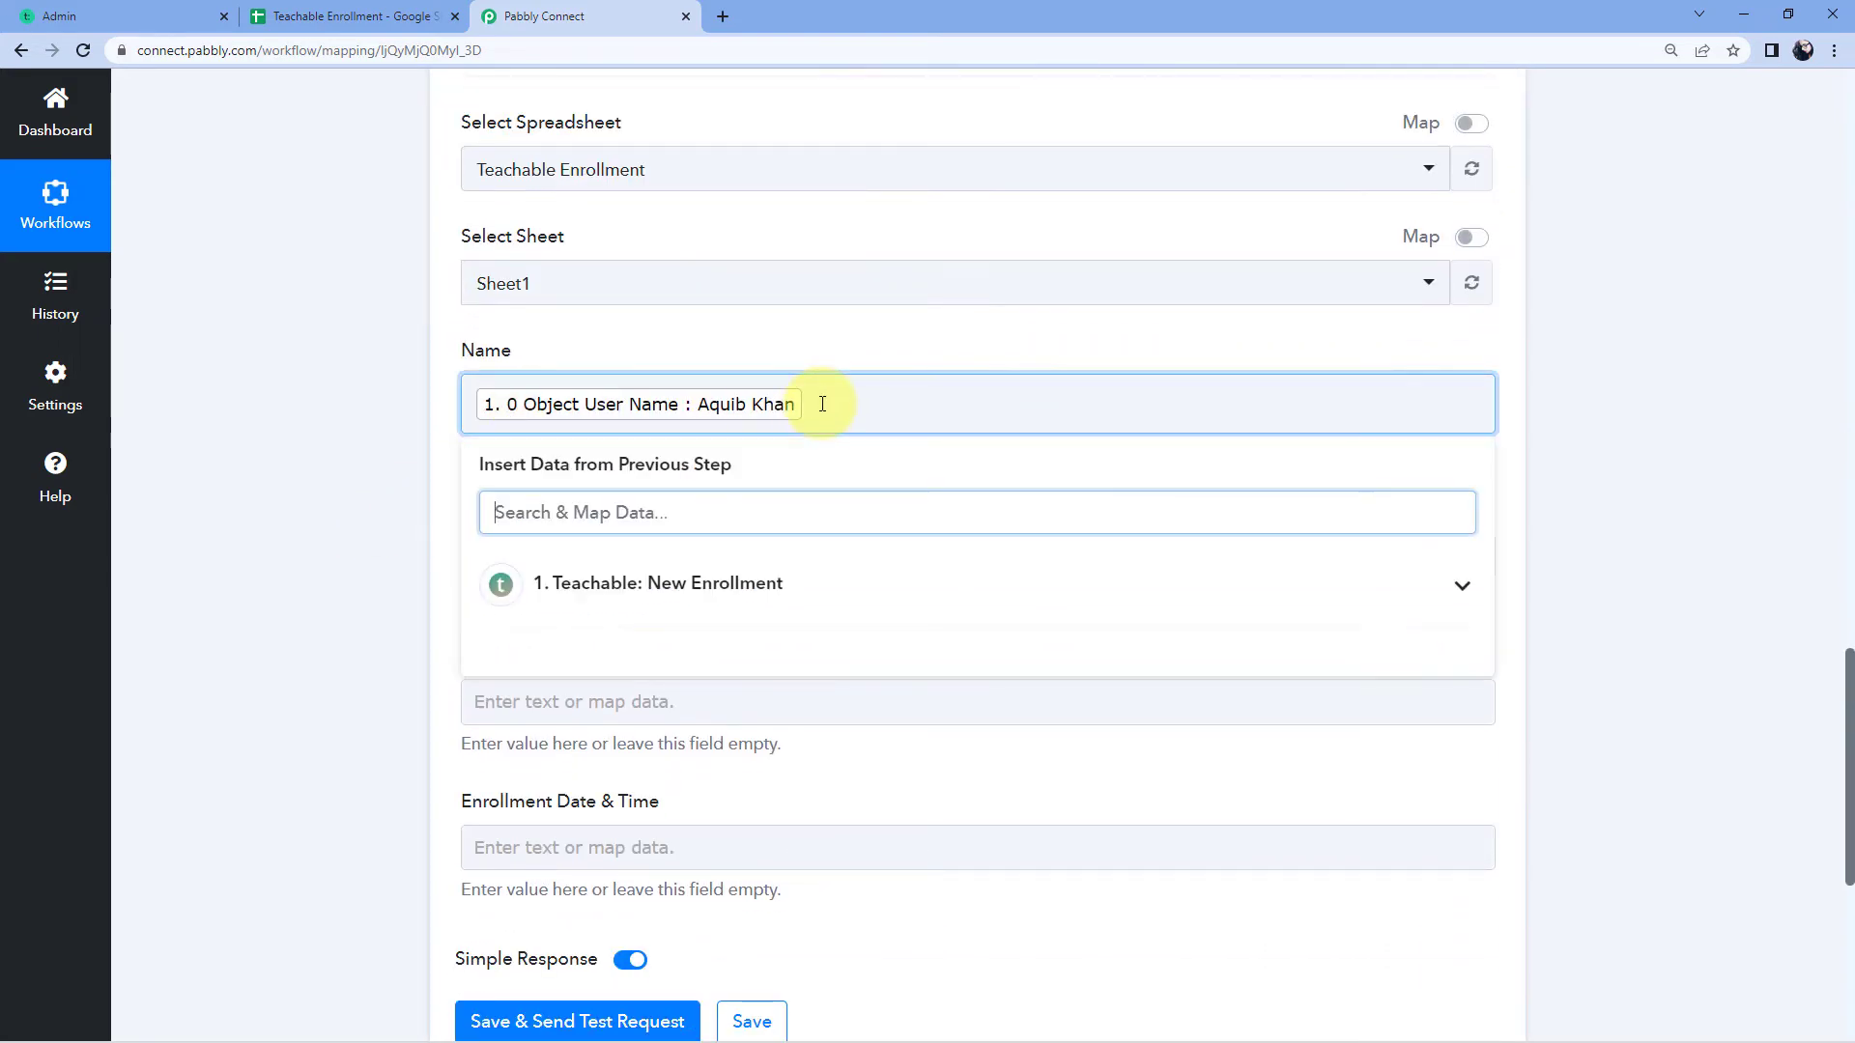
{"action": "left_click", "coordinate": [698, 603]}
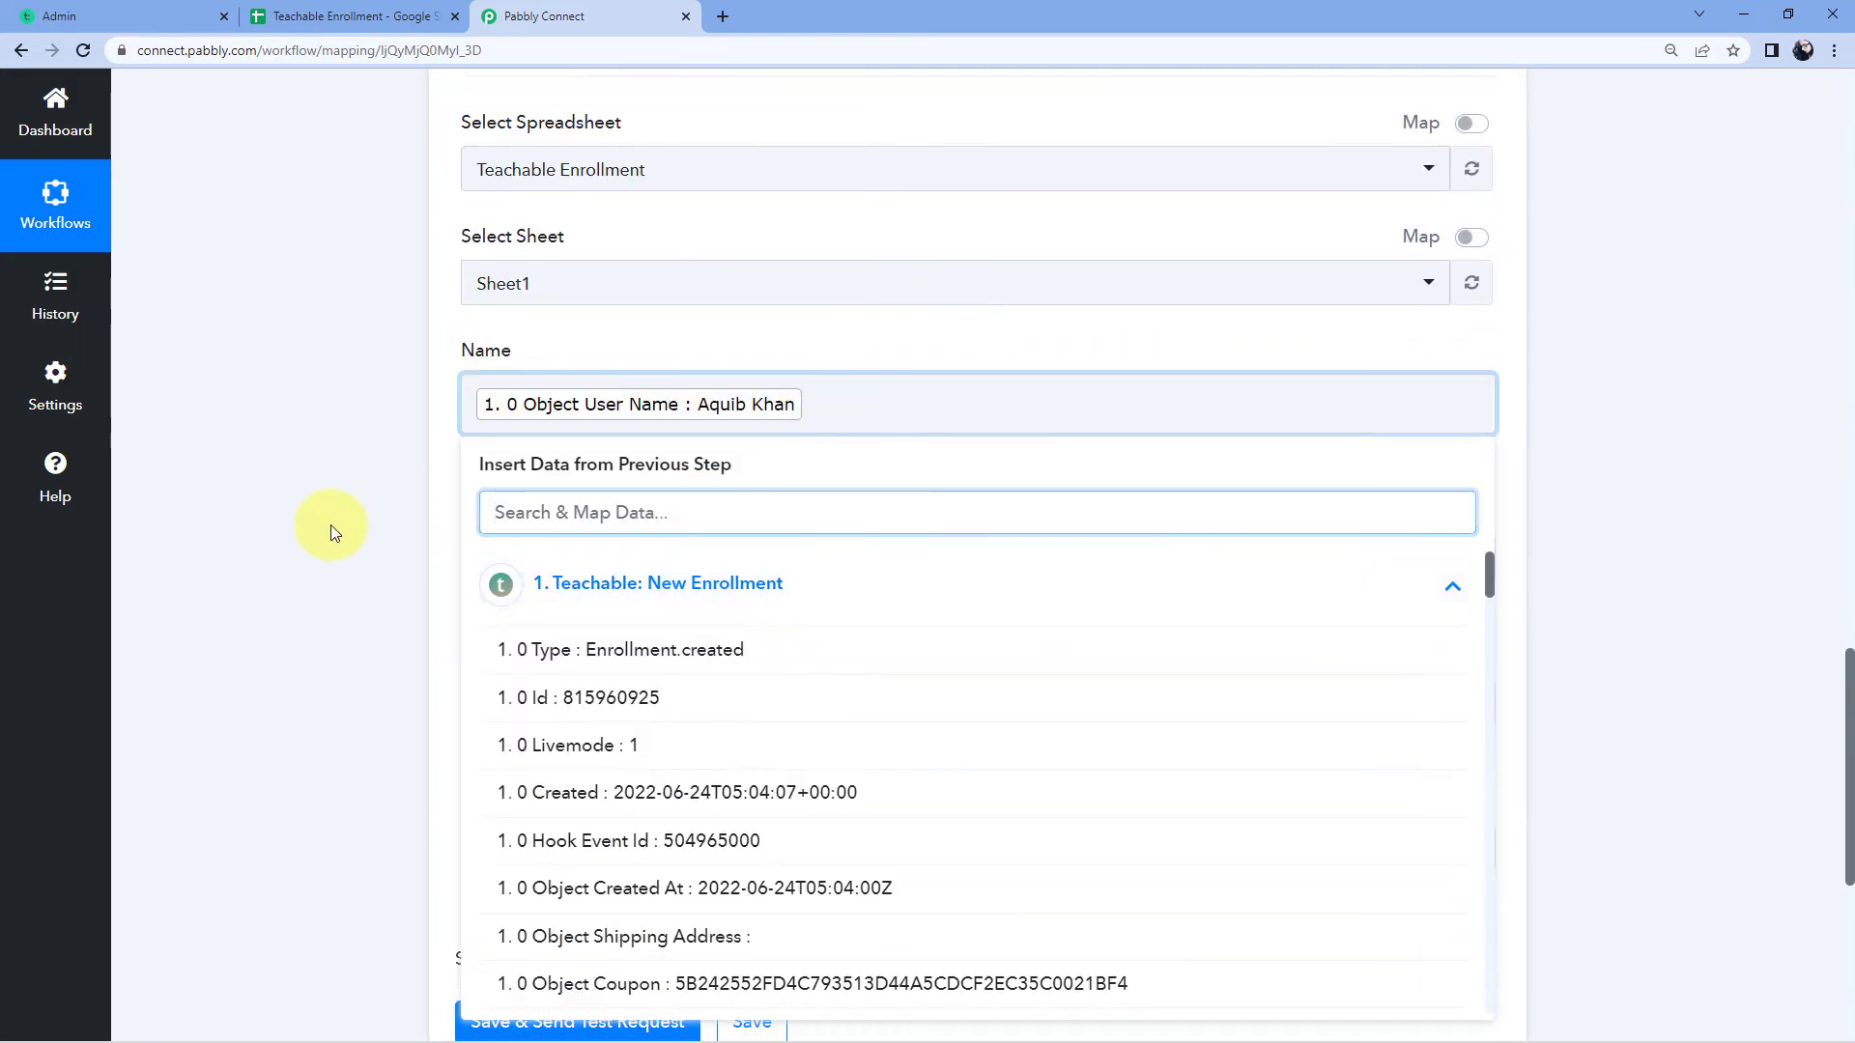
{"action": "left_click", "coordinate": [331, 526]}
{"action": "scroll", "coordinate": [503, 386], "scroll_direction": "down", "scroll_amount": 2}
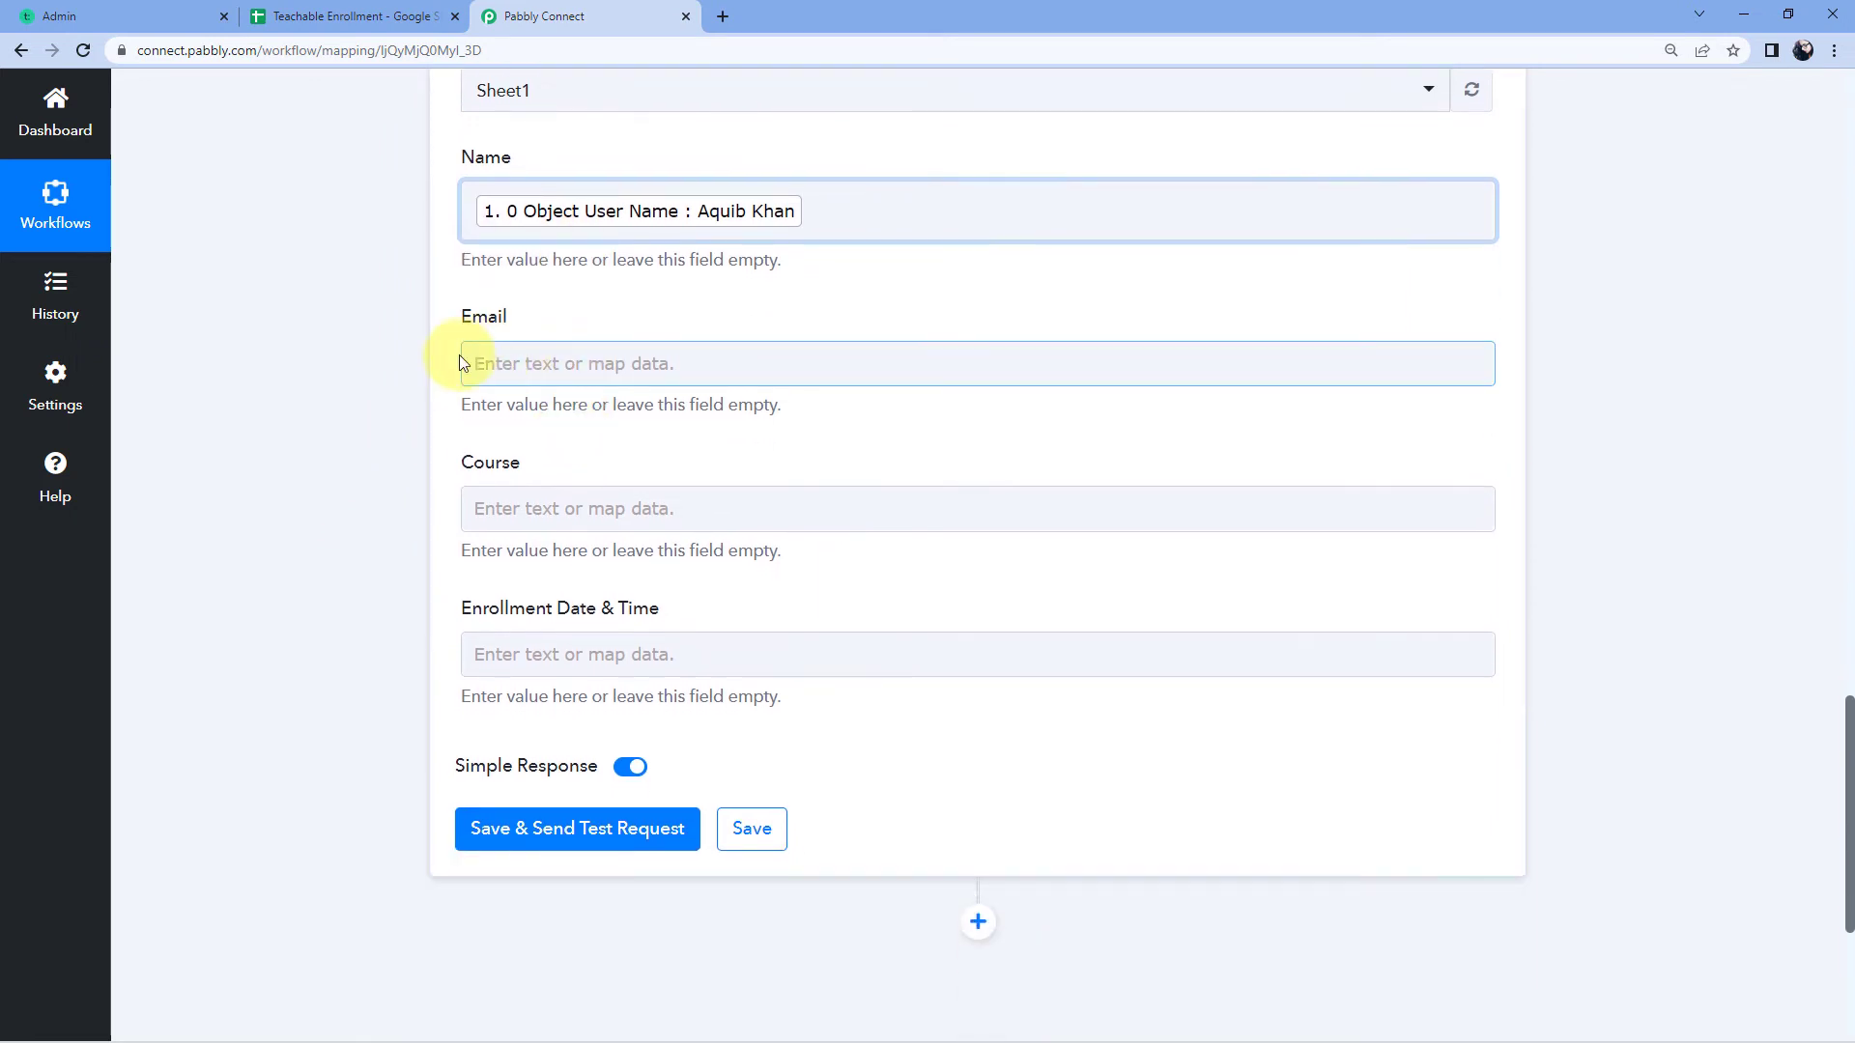
Step: Map the Email field to Teachable's Object User Email value
{"action": "left_click", "coordinate": [511, 368]}
{"action": "left_click", "coordinate": [750, 547]}
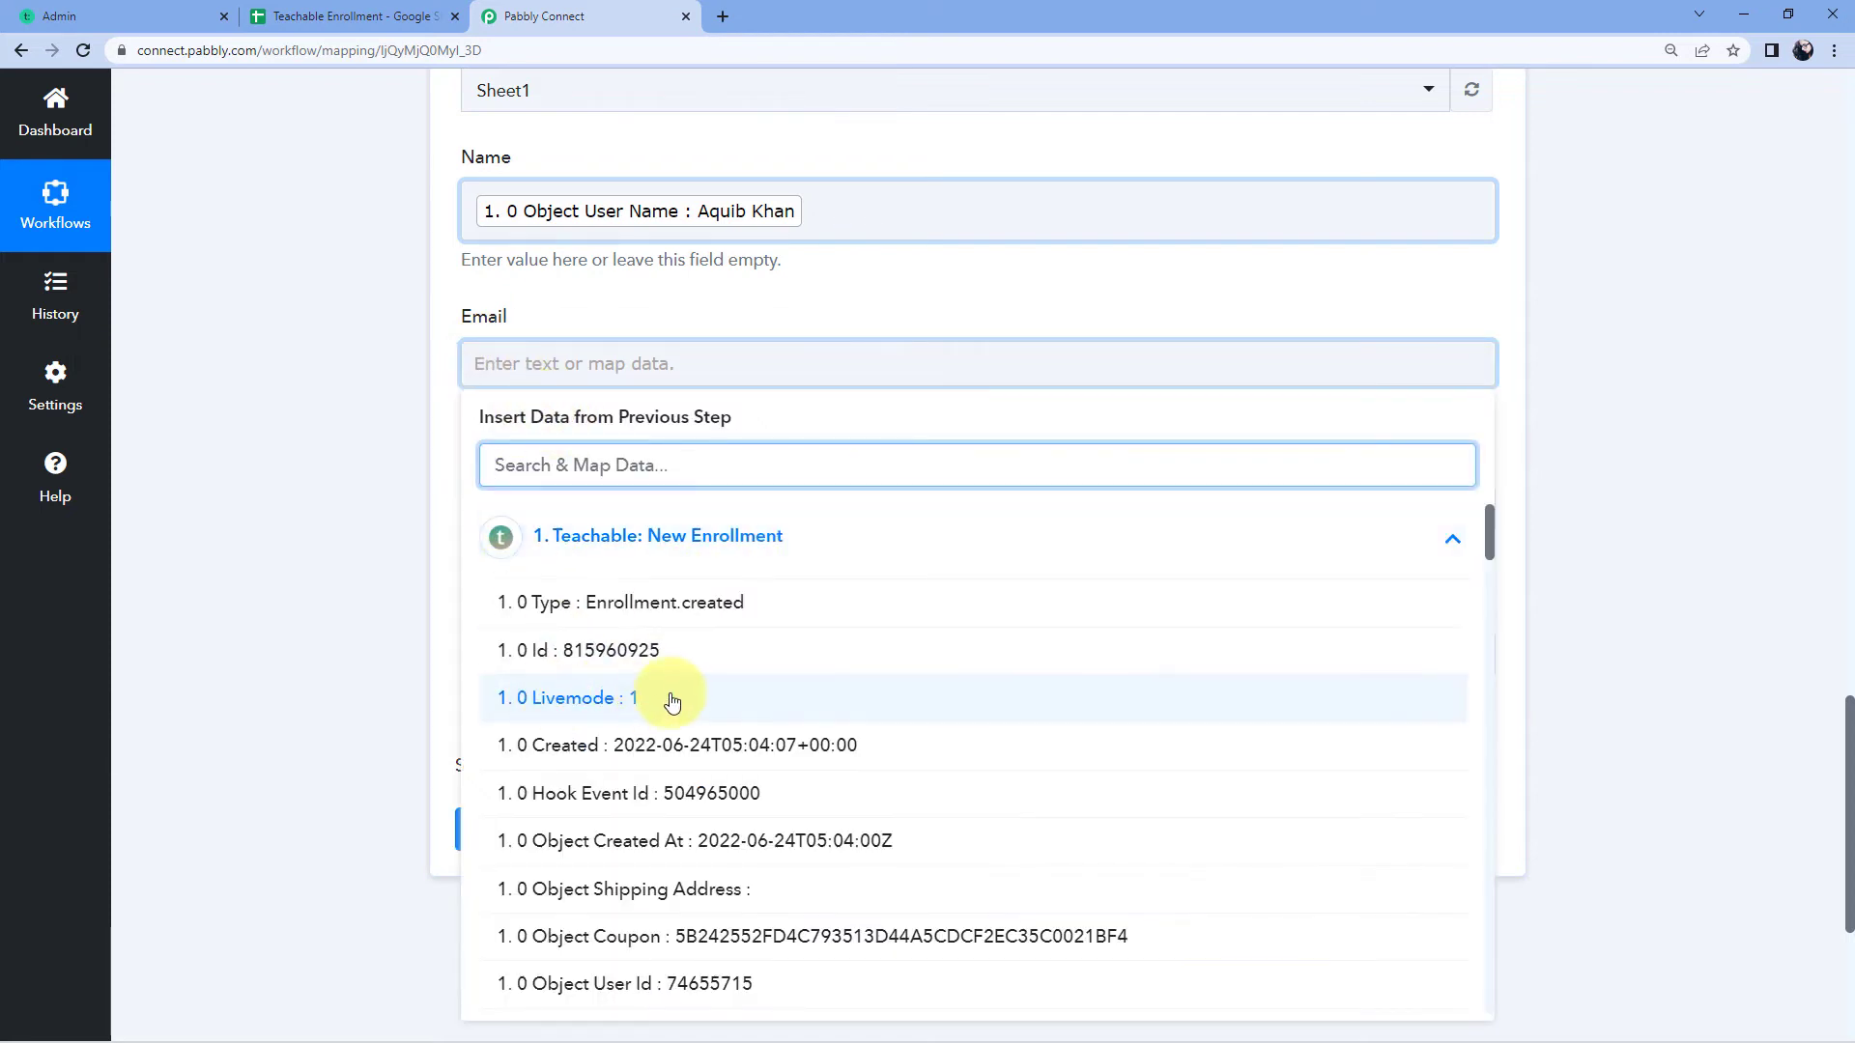
{"action": "scroll", "coordinate": [655, 705], "scroll_direction": "down", "scroll_amount": 8}
{"action": "scroll", "coordinate": [694, 665], "scroll_direction": "down", "scroll_amount": 8}
{"action": "scroll", "coordinate": [694, 665], "scroll_direction": "down", "scroll_amount": 1}
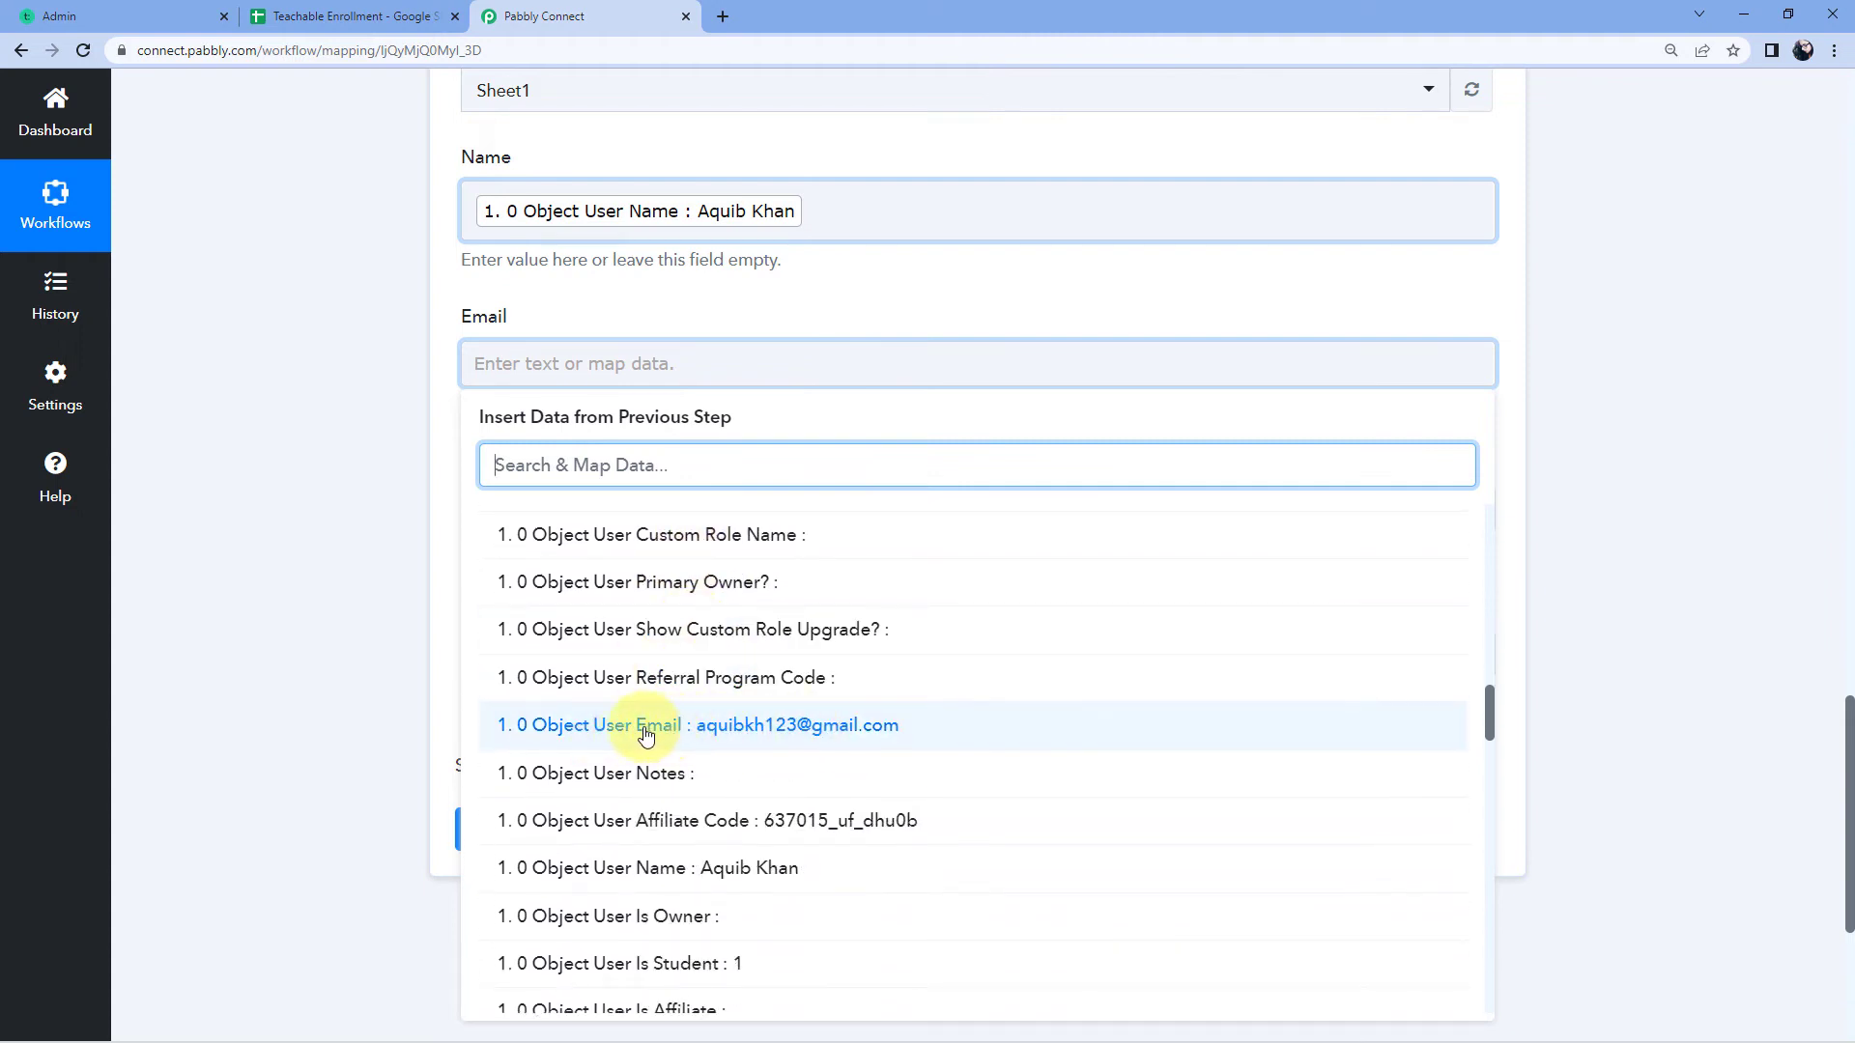
{"action": "left_click", "coordinate": [646, 736]}
{"action": "left_click", "coordinate": [390, 531]}
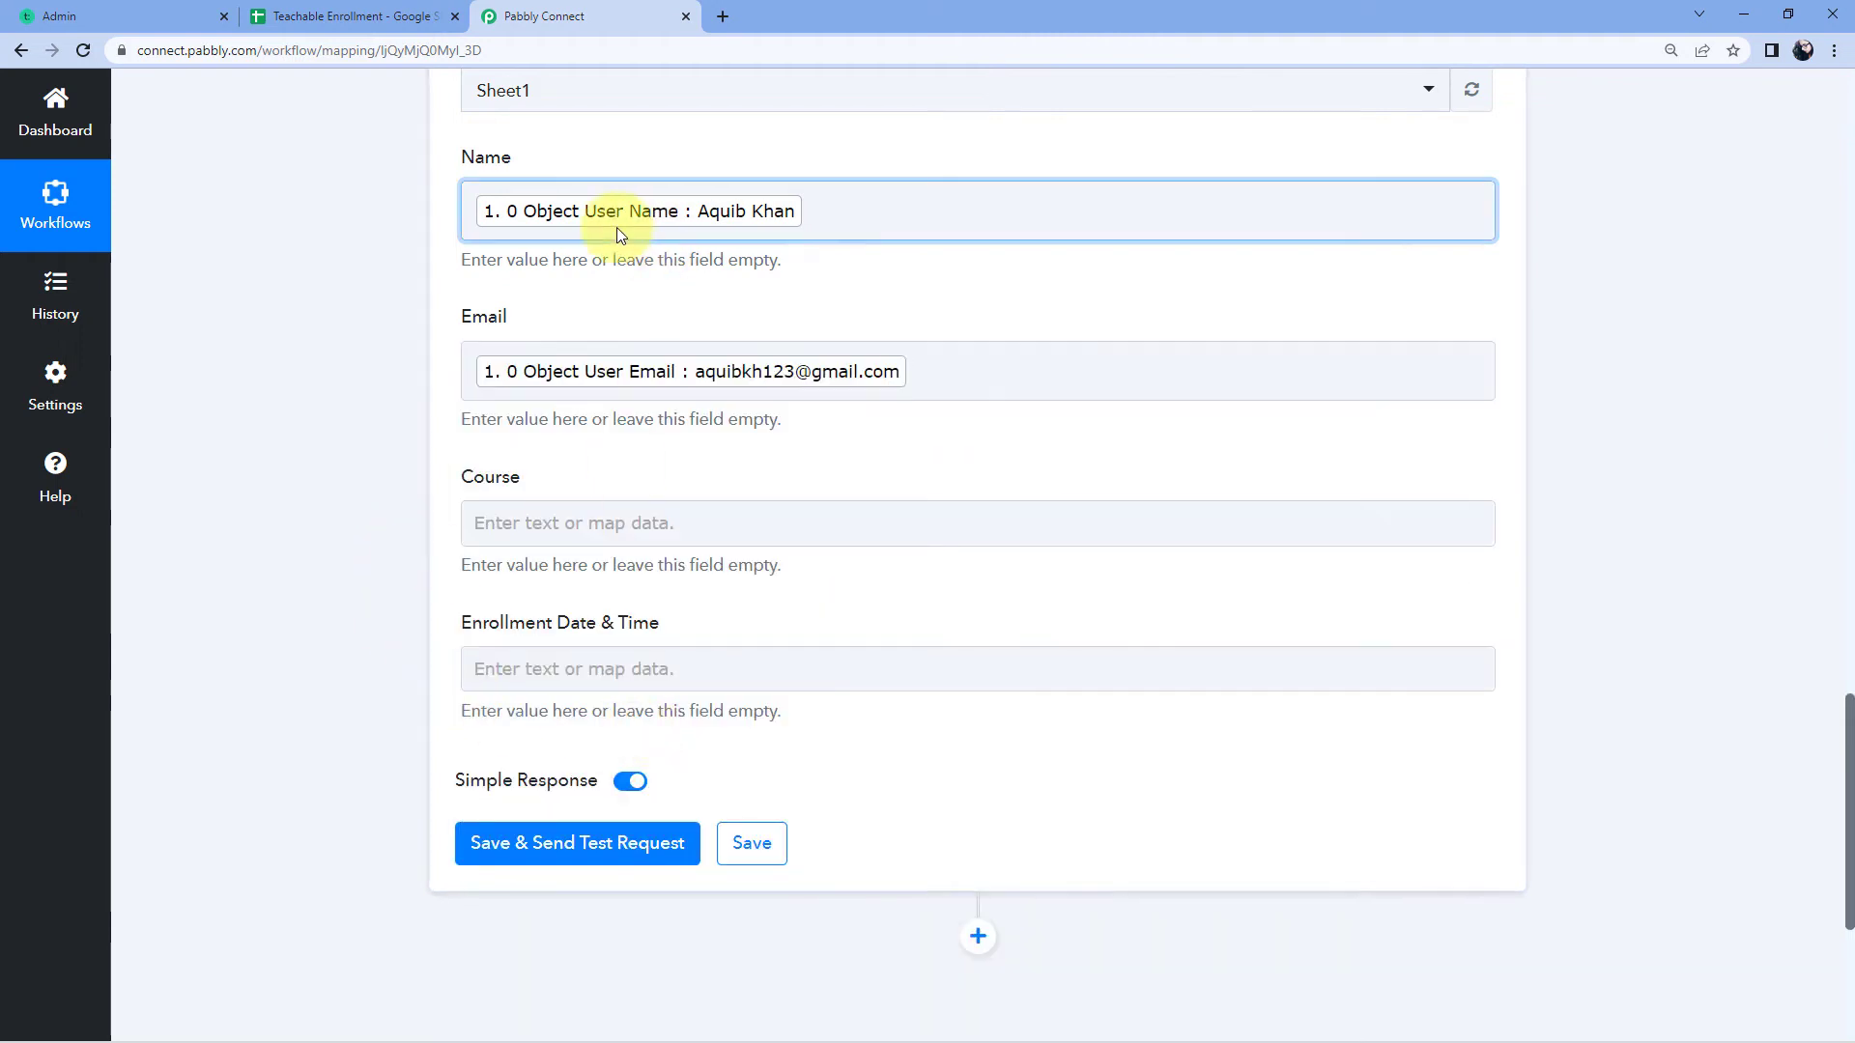
{"action": "scroll", "coordinate": [443, 340], "scroll_direction": "down", "scroll_amount": 2}
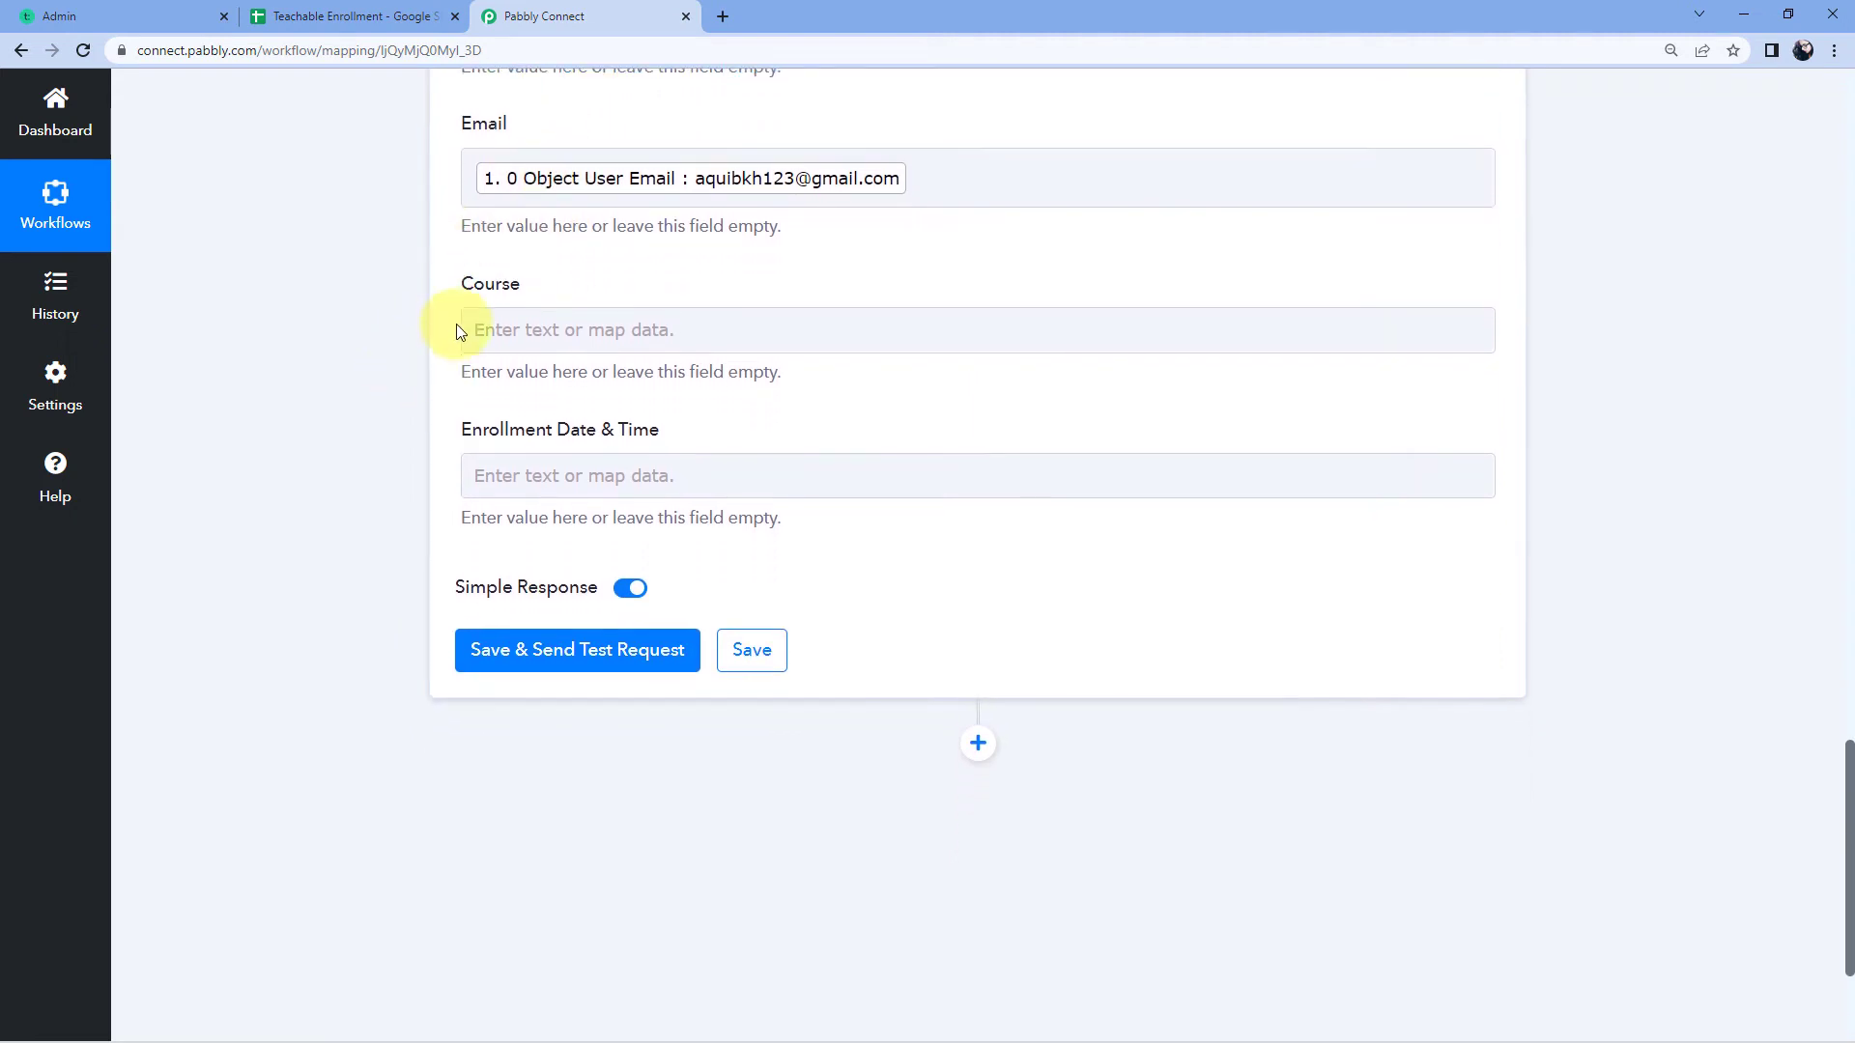
Step: Clear the Enrolled At value accidentally inserted into the Course field
{"action": "left_click", "coordinate": [534, 326]}
{"action": "left_click", "coordinate": [700, 504]}
{"action": "scroll", "coordinate": [331, 560], "scroll_direction": "down", "scroll_amount": 3}
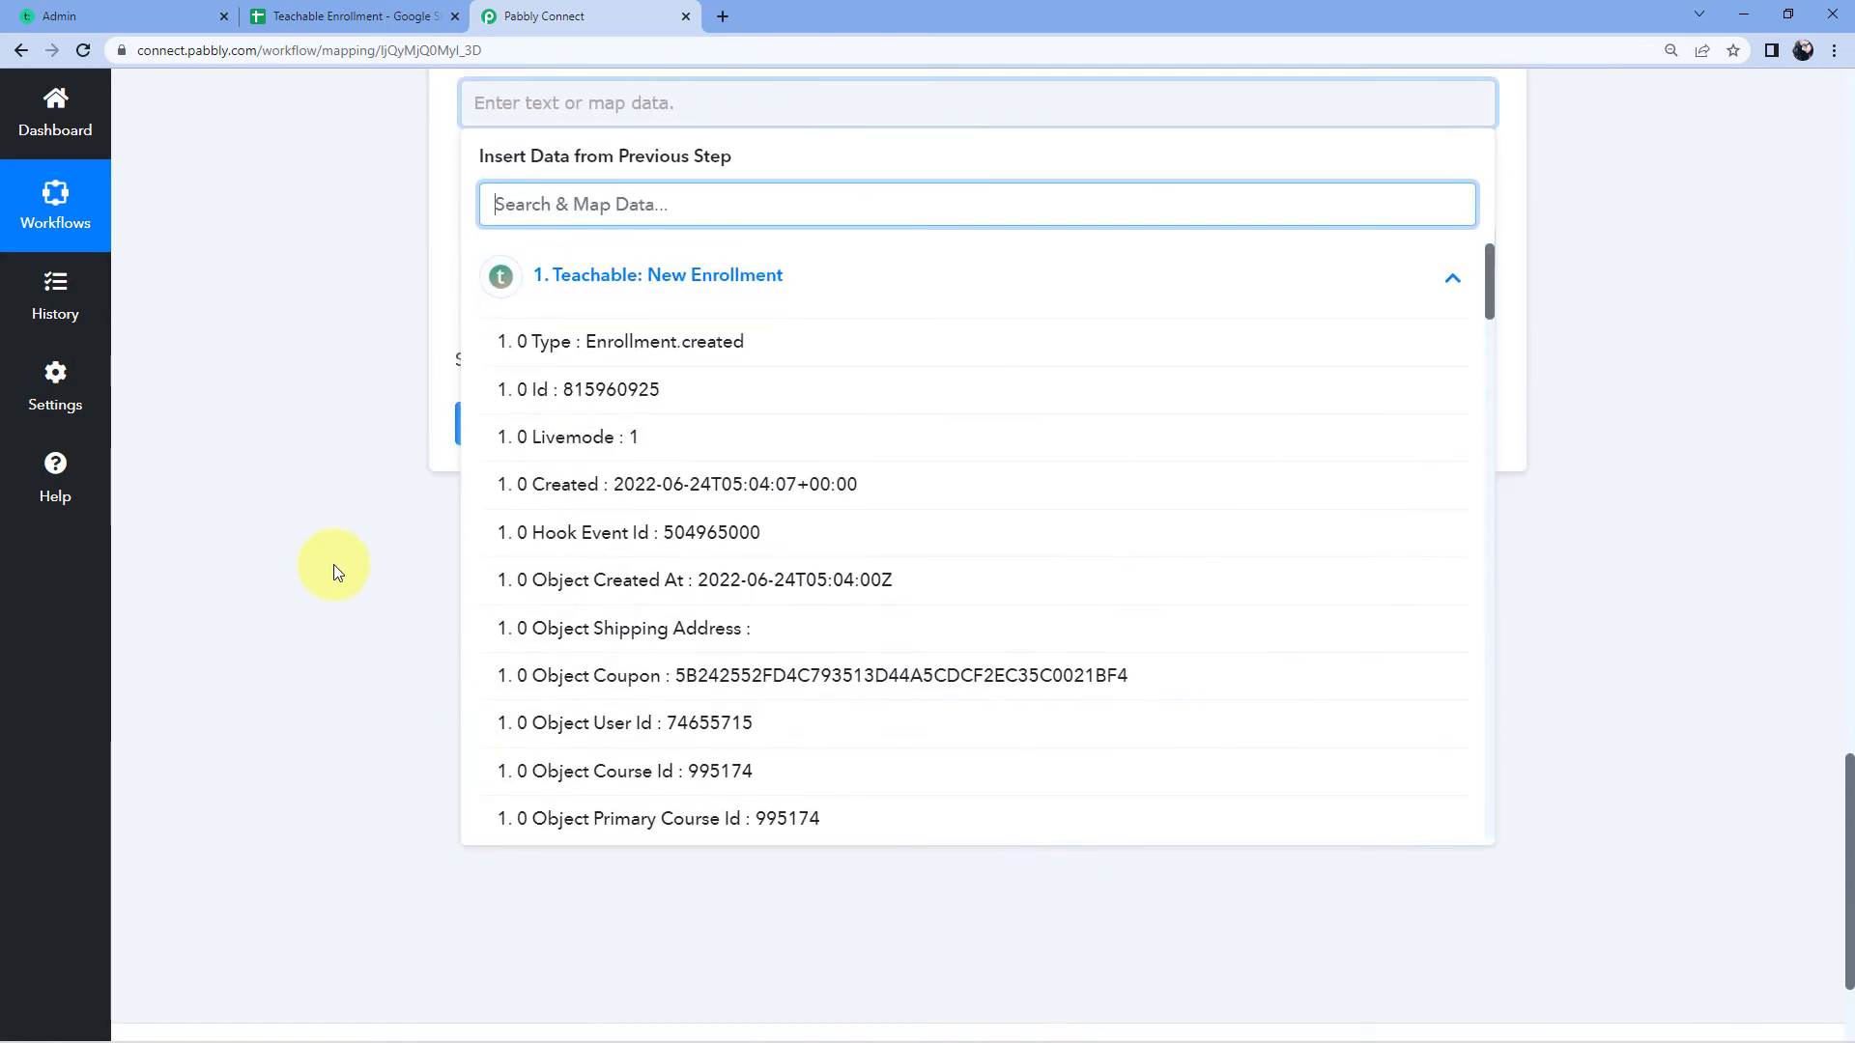
{"action": "scroll", "coordinate": [696, 565], "scroll_direction": "down", "scroll_amount": 2}
{"action": "scroll", "coordinate": [696, 565], "scroll_direction": "down", "scroll_amount": 4}
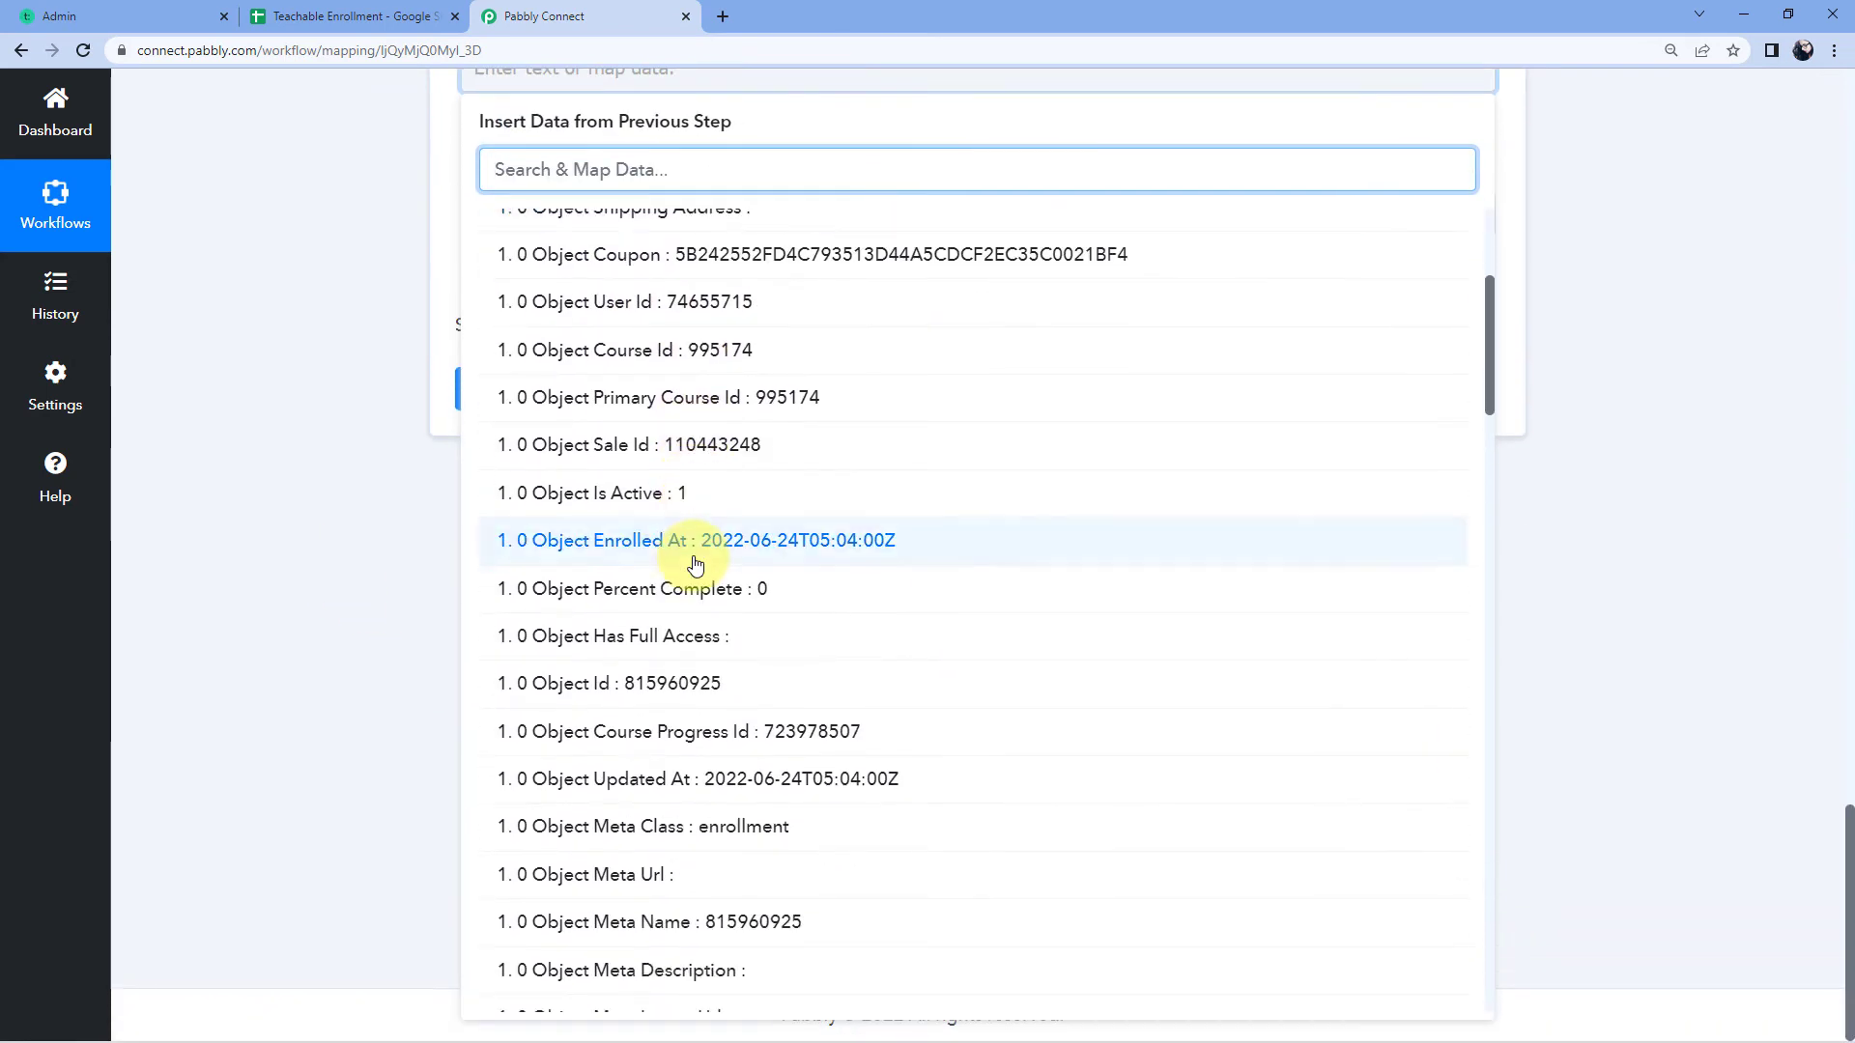
{"action": "scroll", "coordinate": [696, 565], "scroll_direction": "down", "scroll_amount": 5}
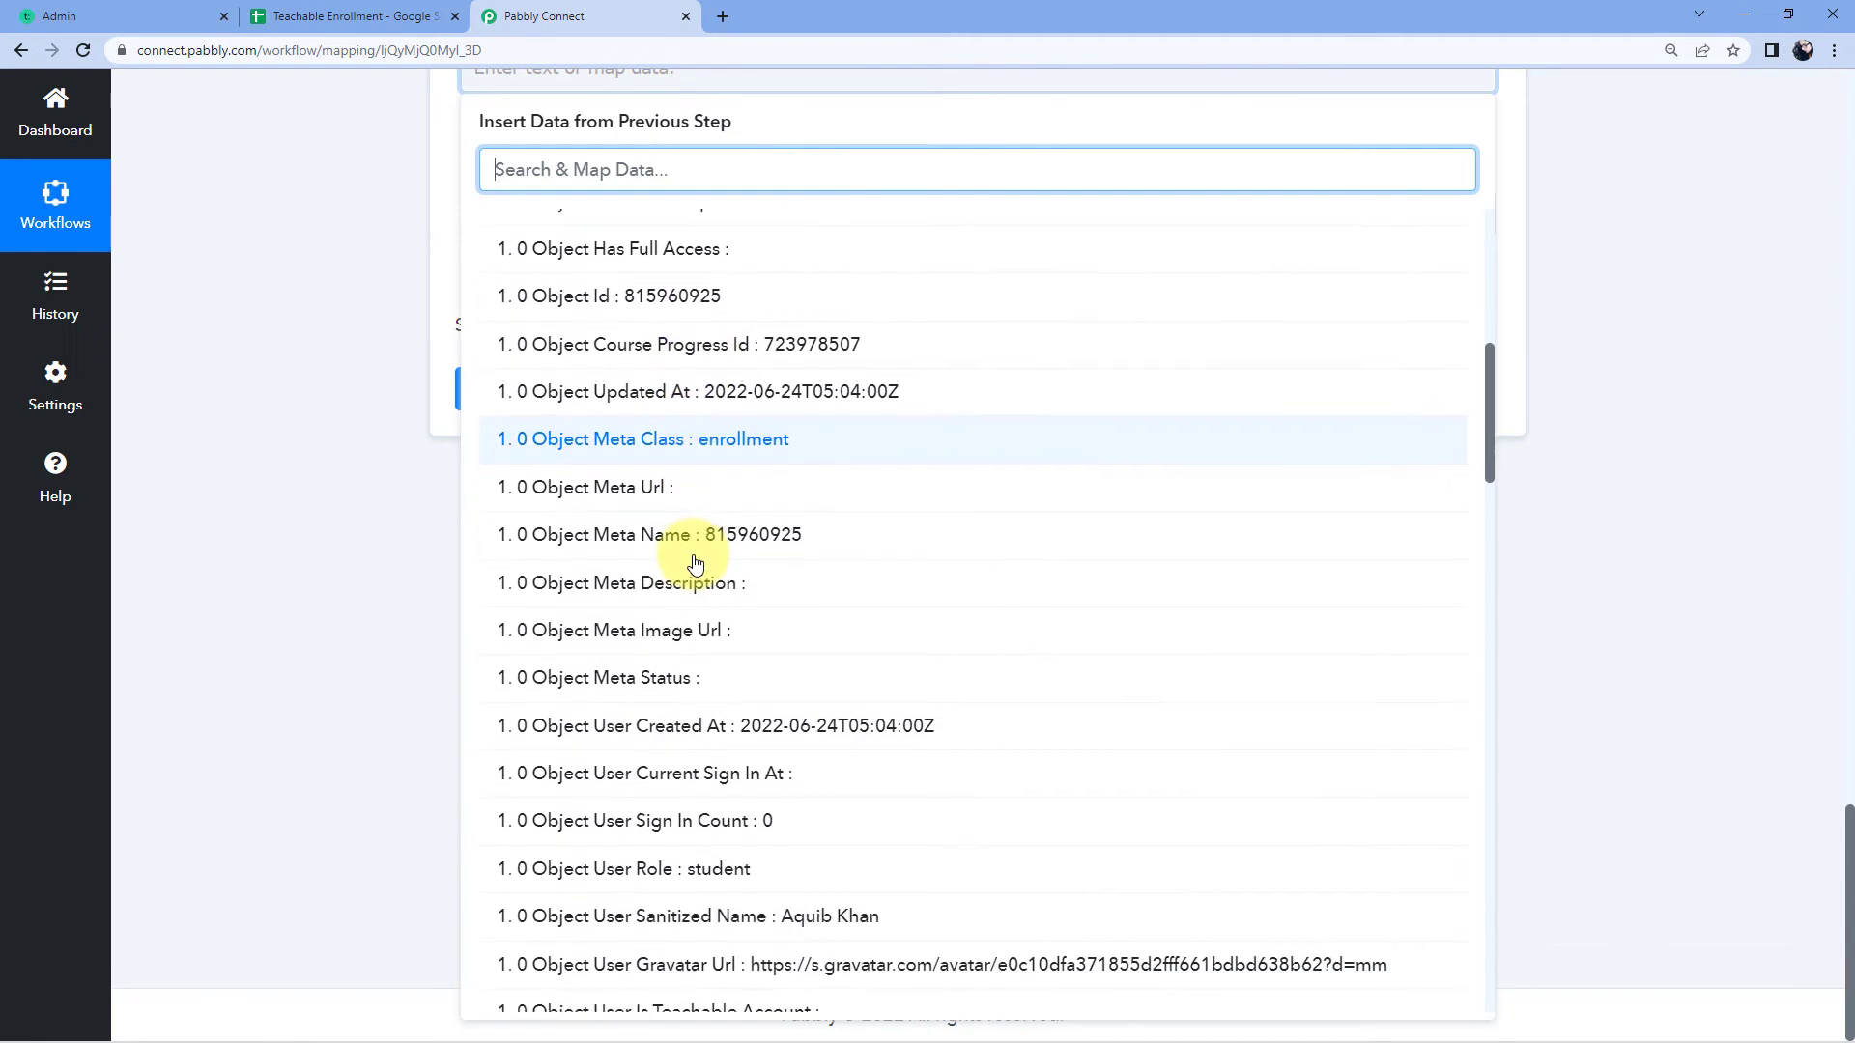
{"action": "scroll", "coordinate": [696, 565], "scroll_direction": "down", "scroll_amount": 2}
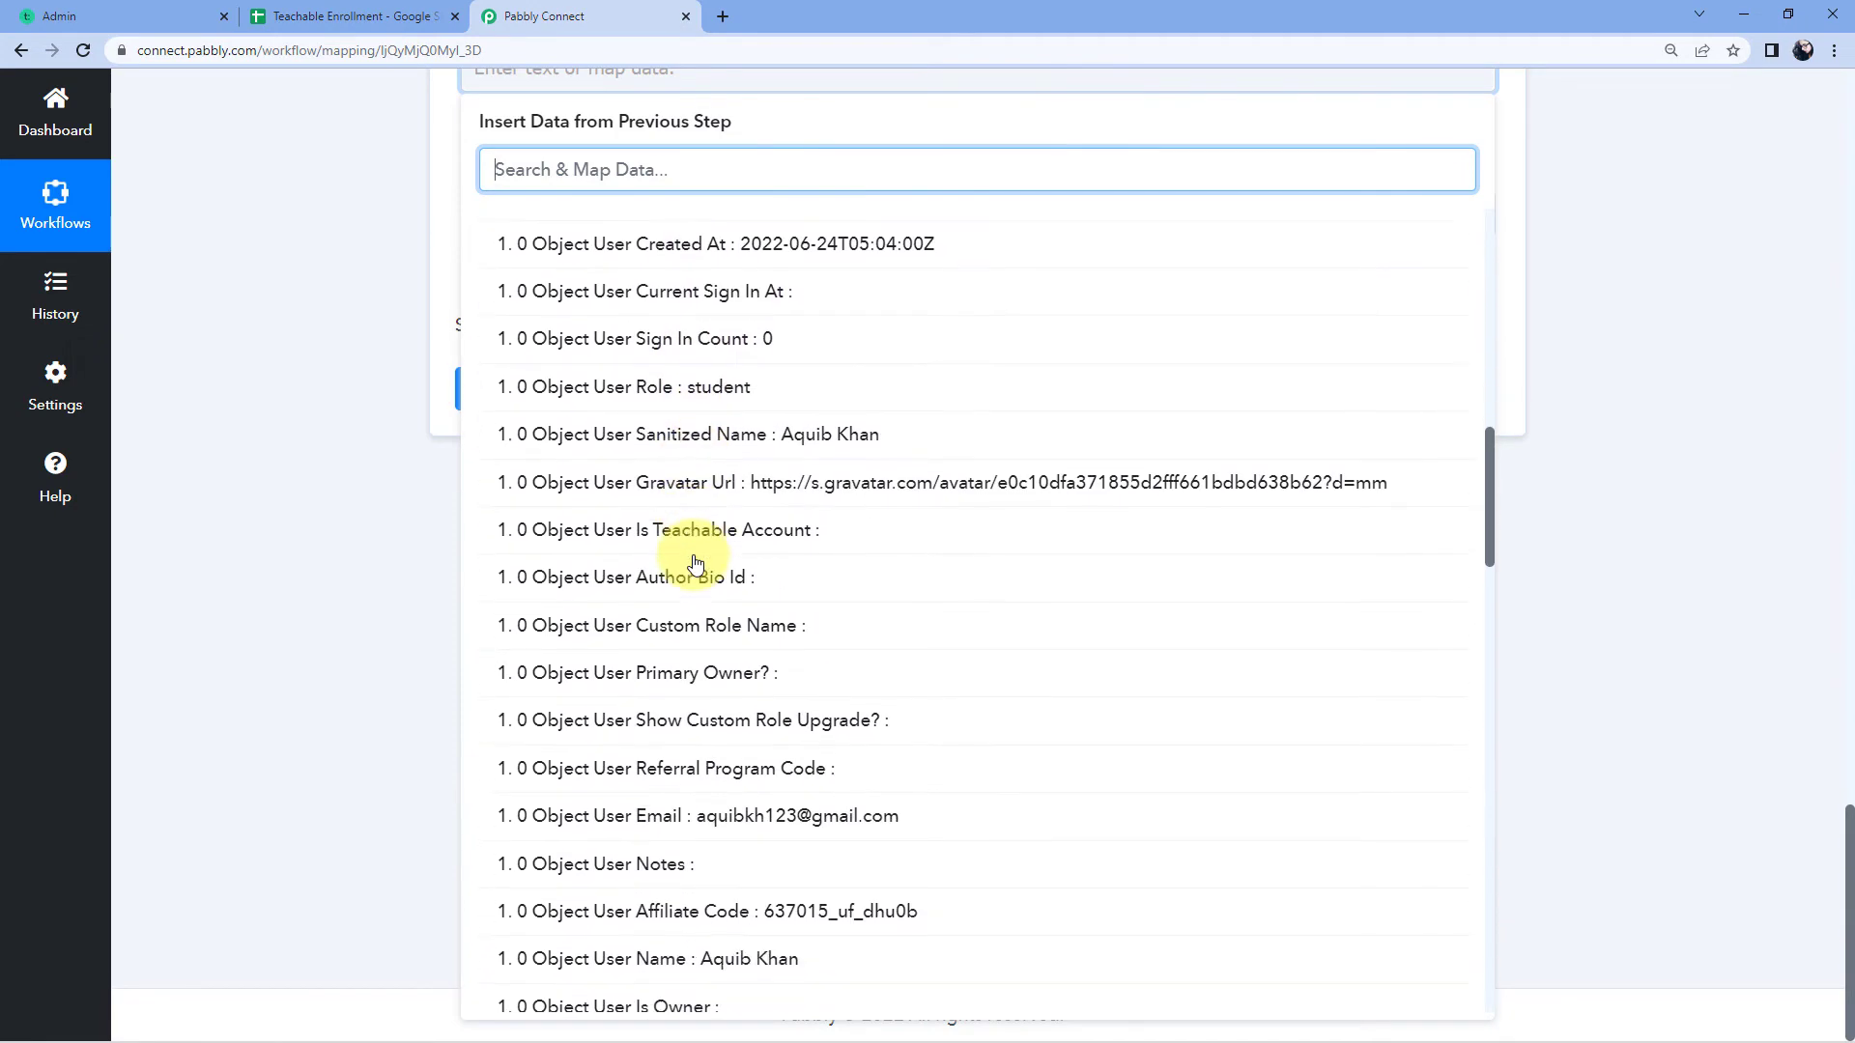
{"action": "scroll", "coordinate": [696, 565], "scroll_direction": "up", "scroll_amount": 3}
{"action": "scroll", "coordinate": [696, 566], "scroll_direction": "up", "scroll_amount": 6}
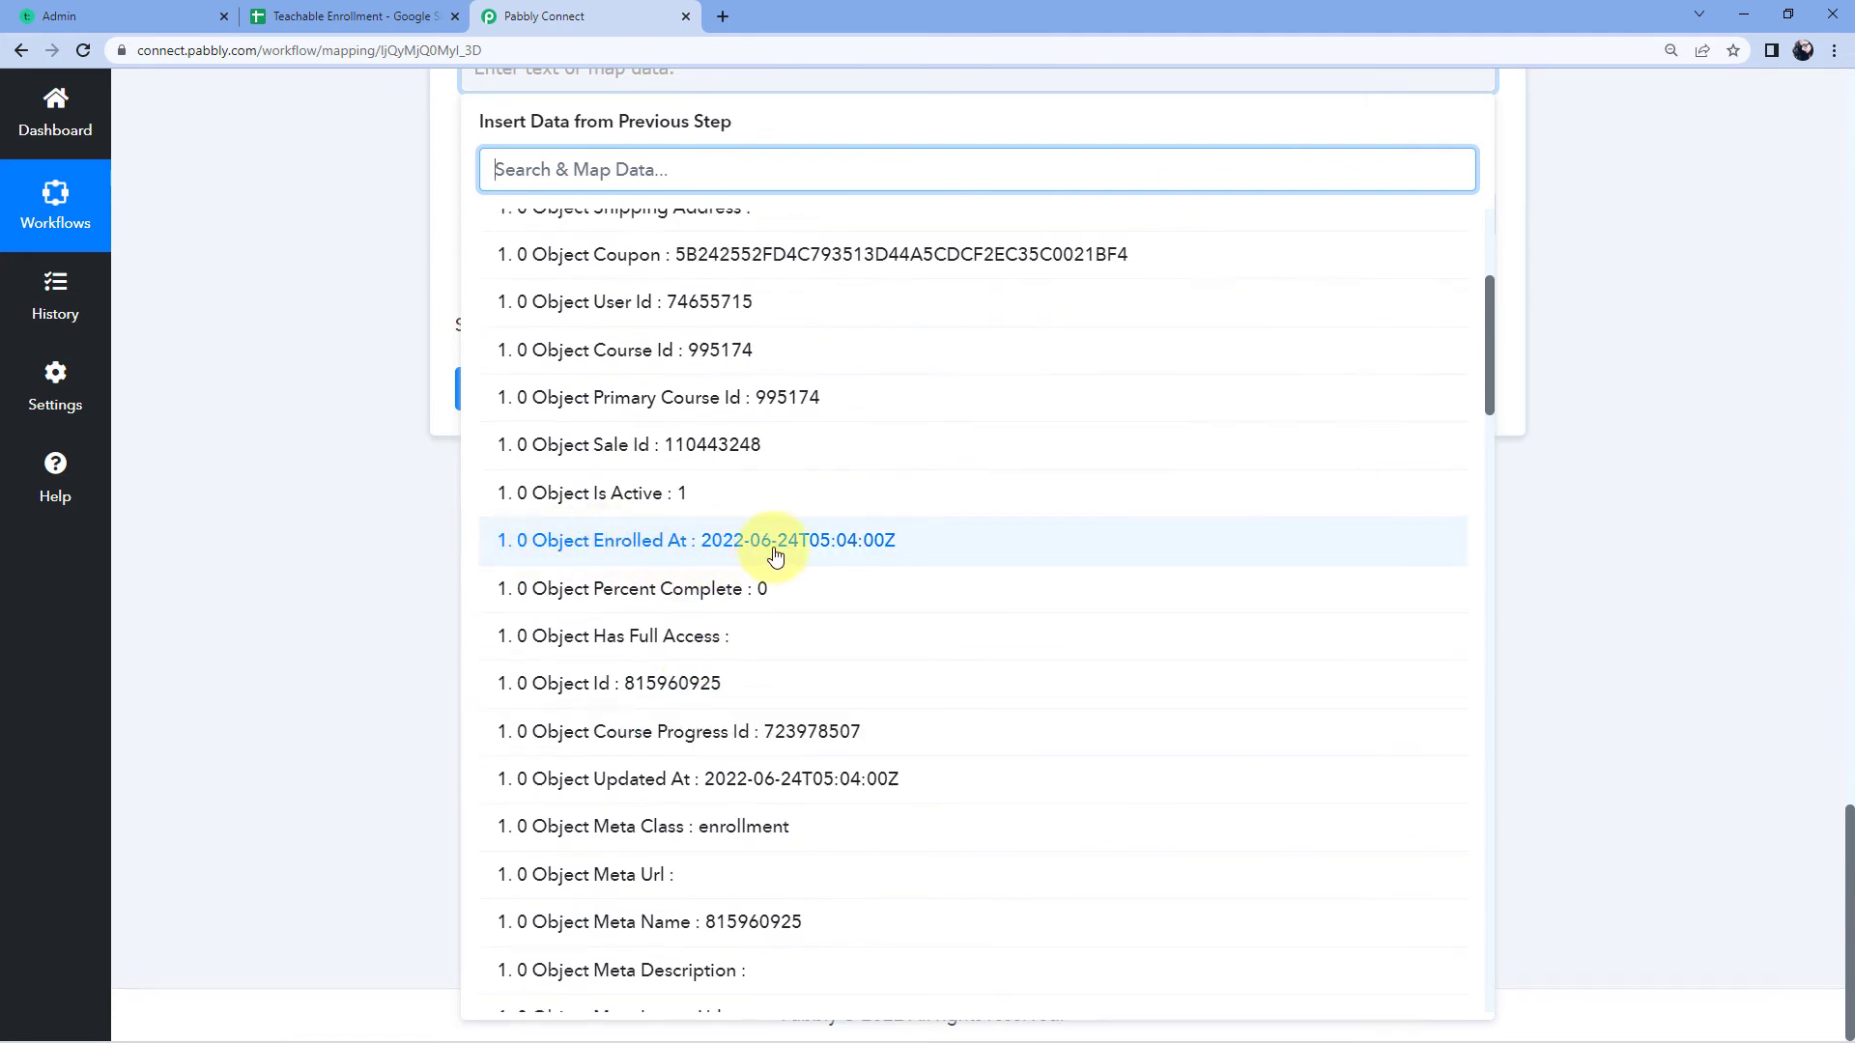
{"action": "left_click", "coordinate": [711, 544]}
{"action": "left_click", "coordinate": [351, 440]}
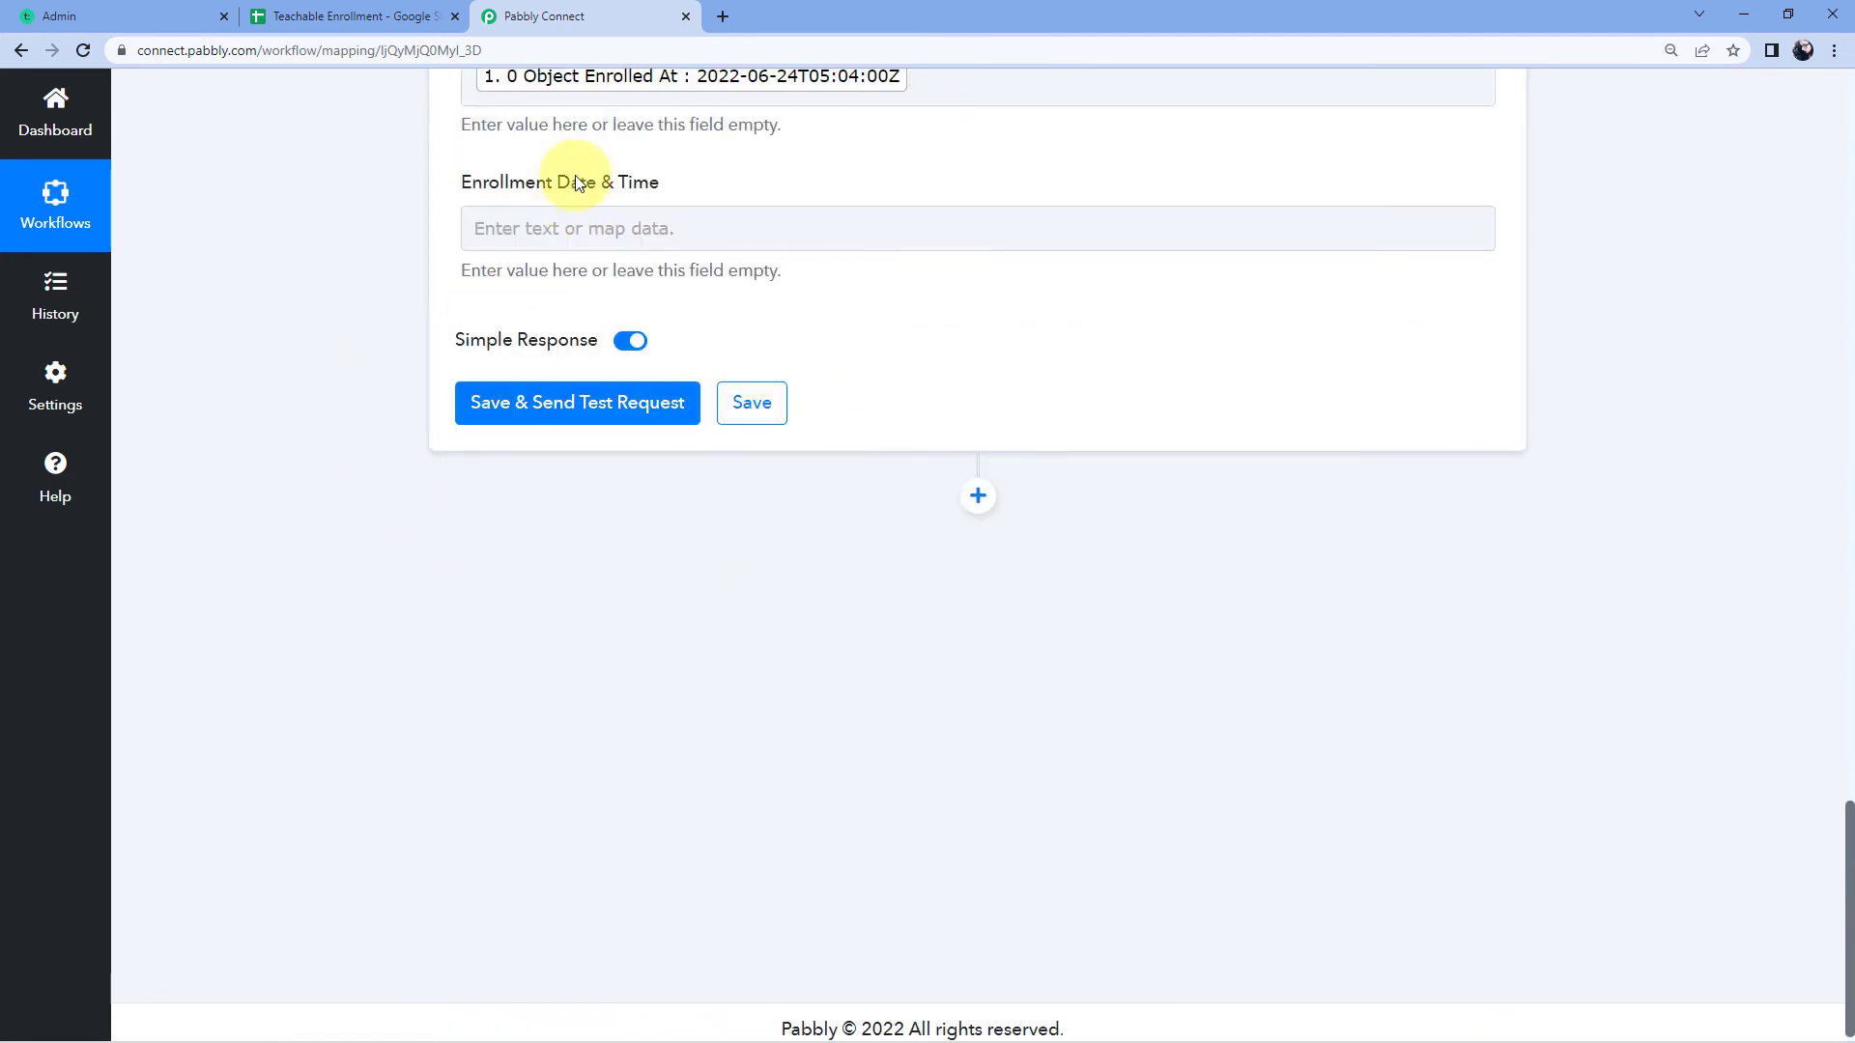
{"action": "scroll", "coordinate": [882, 365], "scroll_direction": "up", "scroll_amount": 3}
{"action": "left_click", "coordinate": [923, 365]}
{"action": "key", "text": "BackSpace"}
{"action": "key", "text": "BackSpace"}
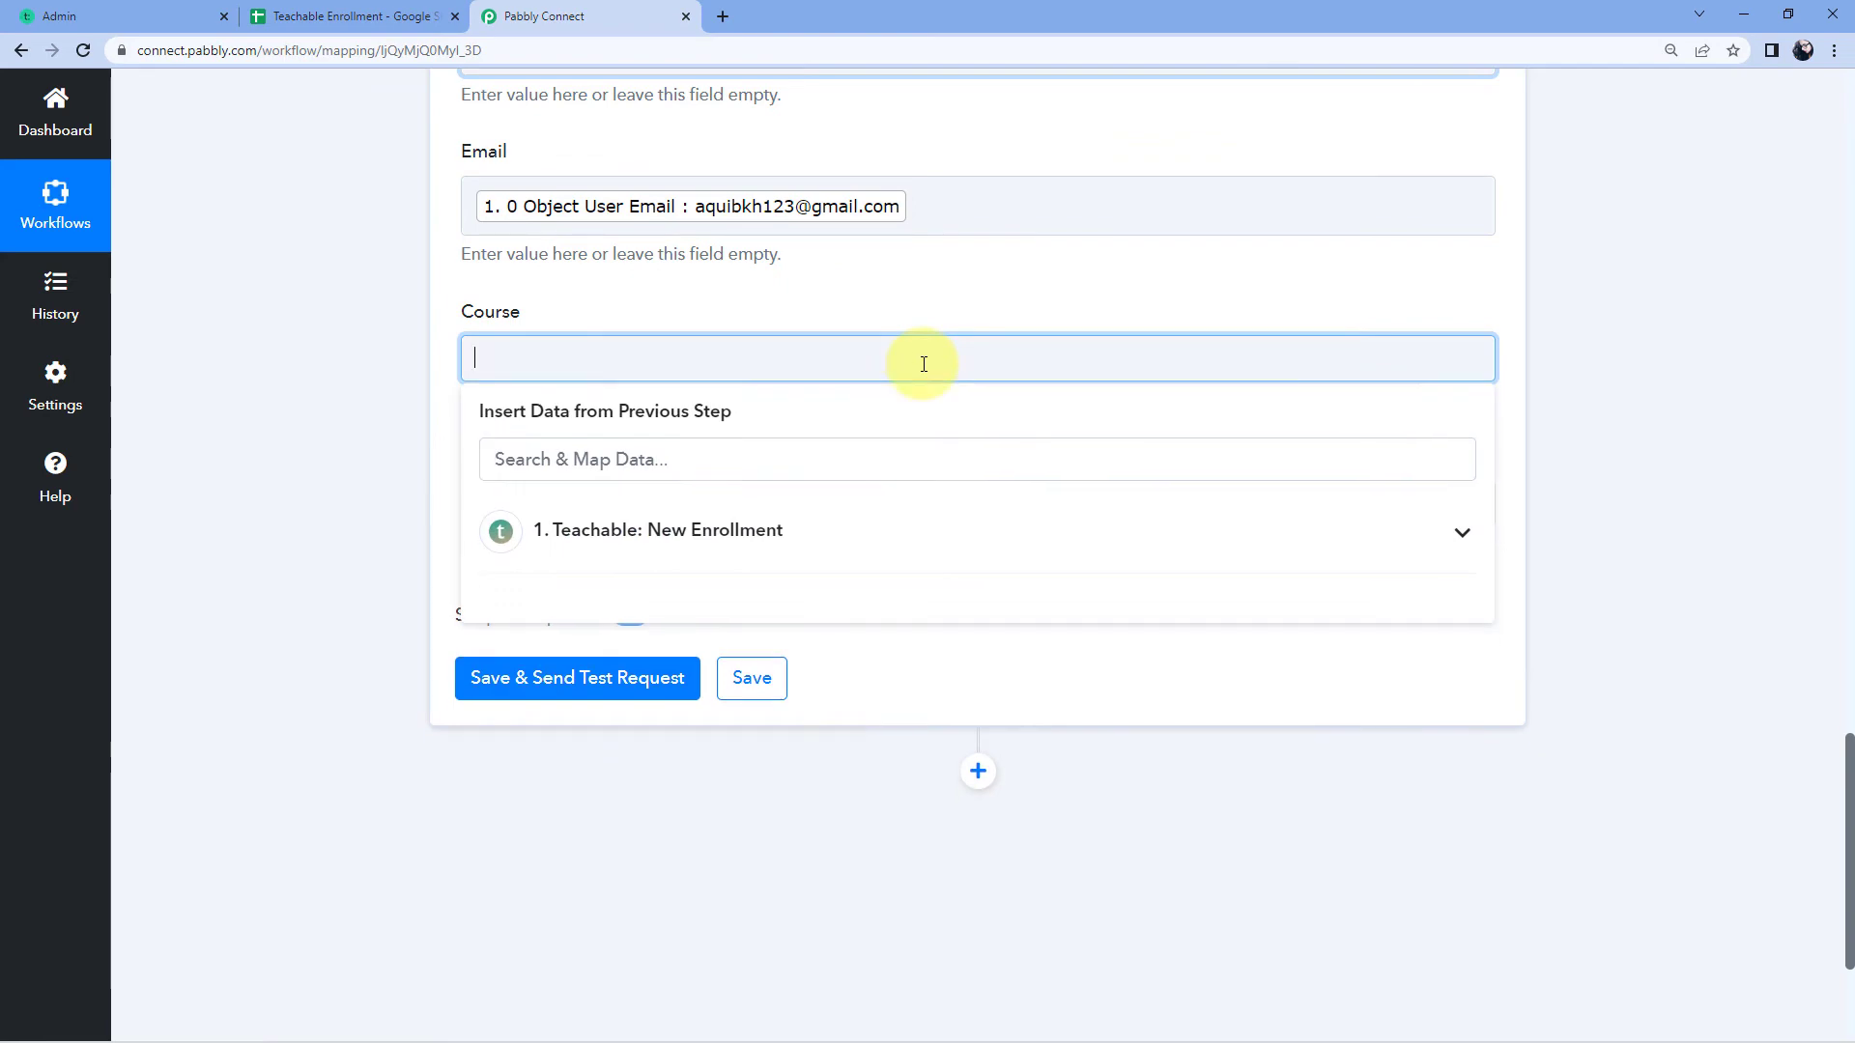
{"action": "left_click", "coordinate": [441, 464]}
Step: Map Enrollment Date & Time to Teachable's Object Enrolled At value
{"action": "left_click", "coordinate": [525, 516]}
{"action": "left_click", "coordinate": [577, 483]}
{"action": "scroll", "coordinate": [726, 614], "scroll_direction": "down", "scroll_amount": 4}
{"action": "scroll", "coordinate": [725, 613], "scroll_direction": "down", "scroll_amount": 1}
{"action": "left_click", "coordinate": [663, 694]}
{"action": "left_click", "coordinate": [361, 422]}
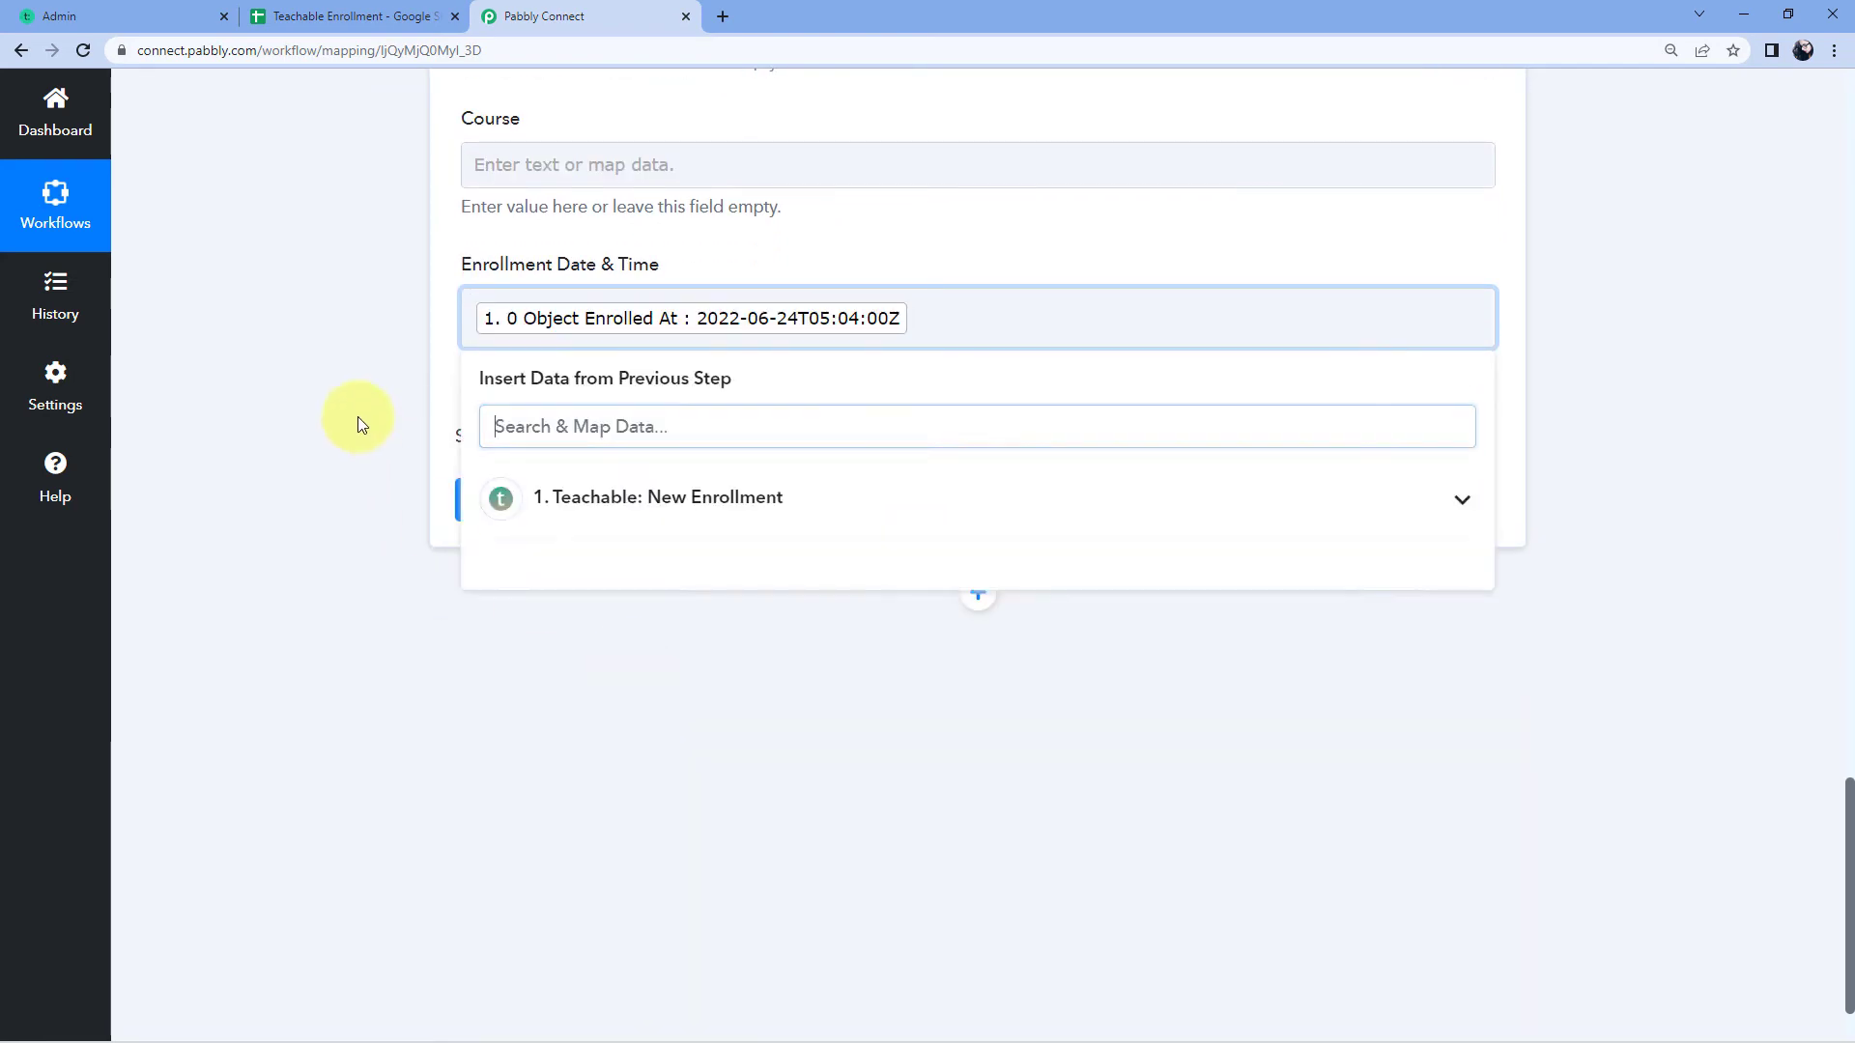
Step: Map the Course field to Teachable's Object Course Name value
{"action": "left_click", "coordinate": [523, 162]}
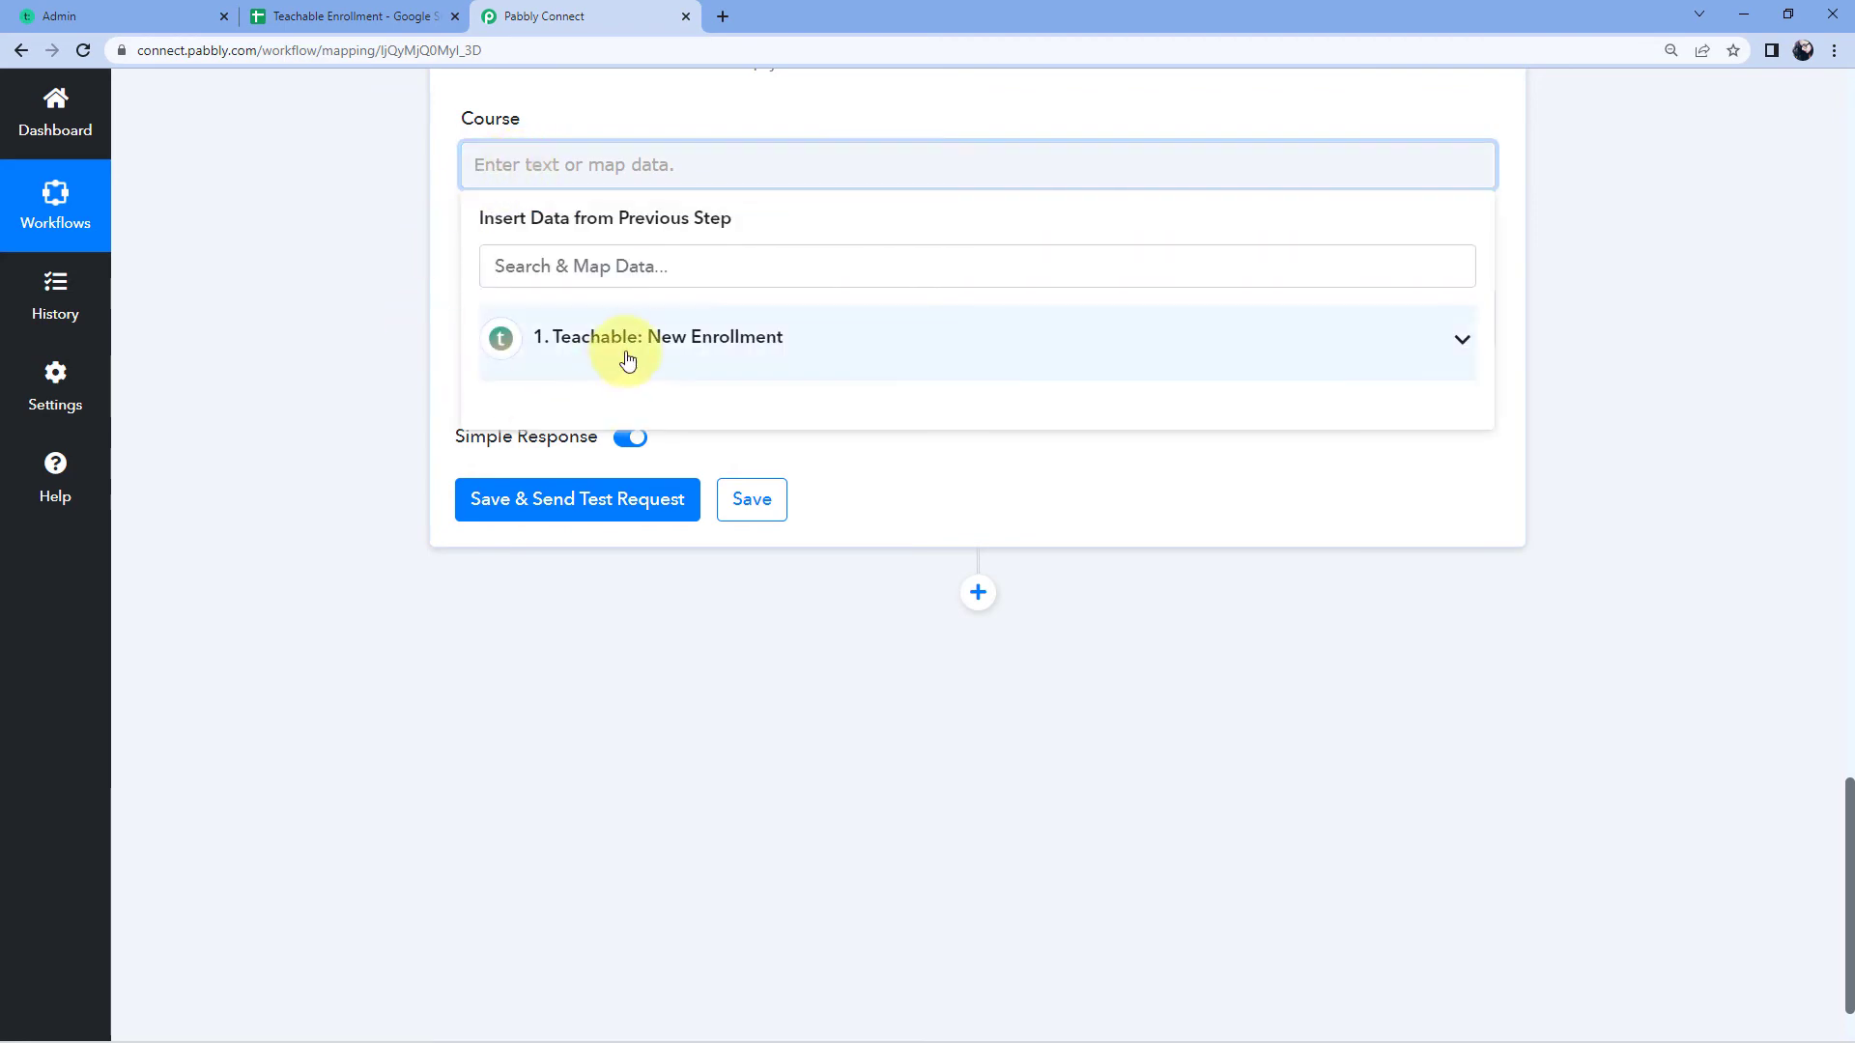
{"action": "left_click", "coordinate": [667, 365]}
{"action": "scroll", "coordinate": [695, 550], "scroll_direction": "down", "scroll_amount": 1}
{"action": "scroll", "coordinate": [695, 550], "scroll_direction": "down", "scroll_amount": 15}
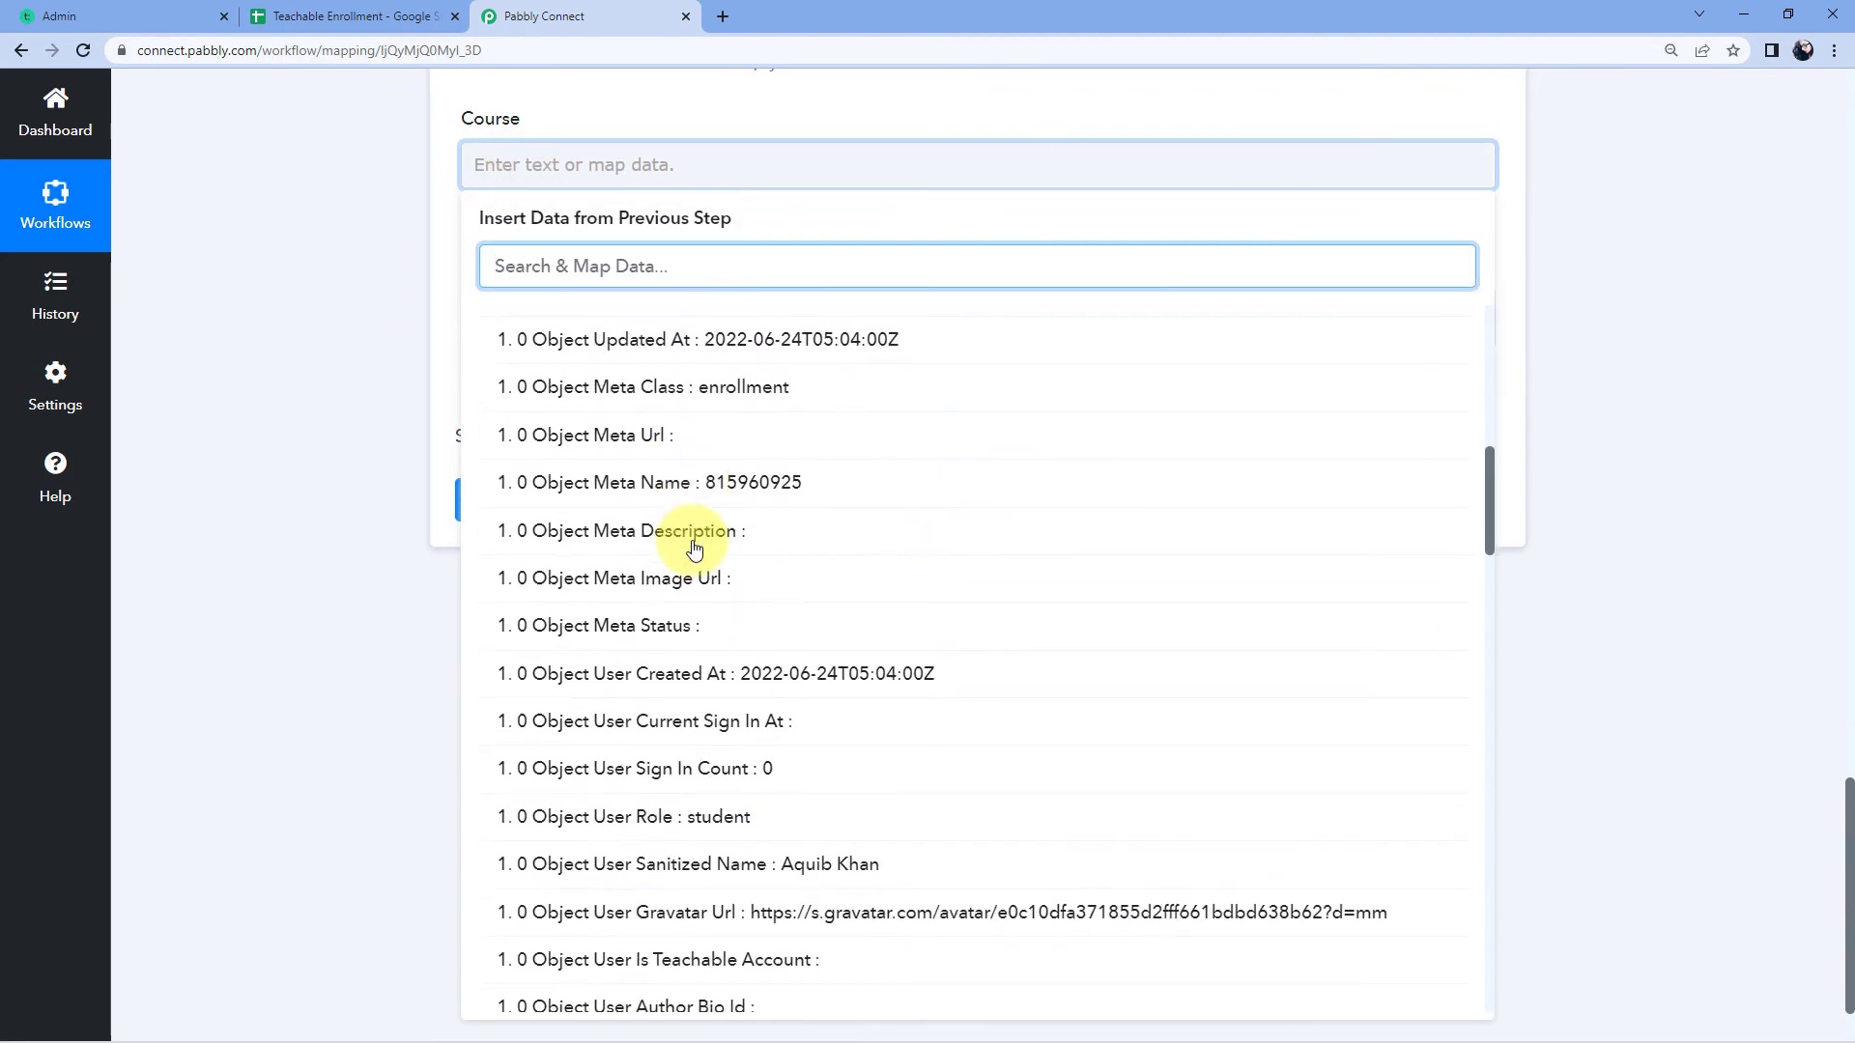
{"action": "scroll", "coordinate": [695, 550], "scroll_direction": "down", "scroll_amount": 10}
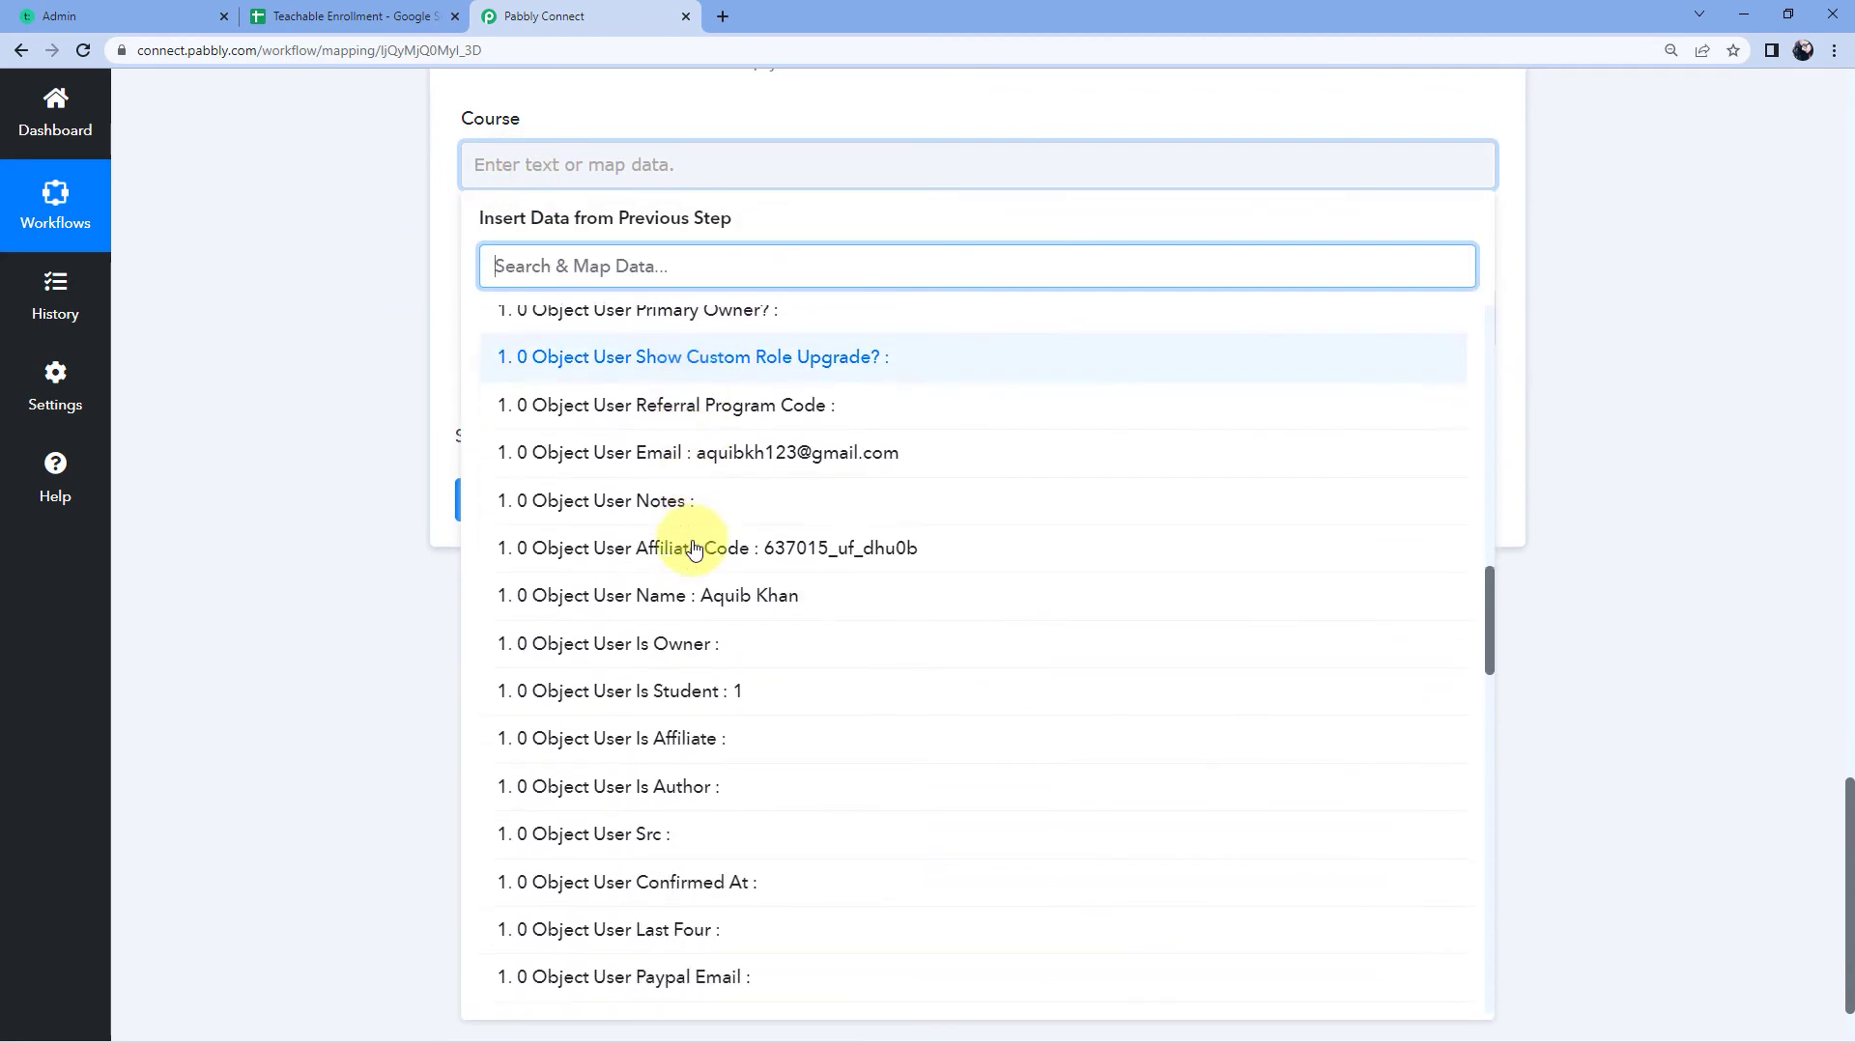
{"action": "scroll", "coordinate": [694, 550], "scroll_direction": "down", "scroll_amount": 9}
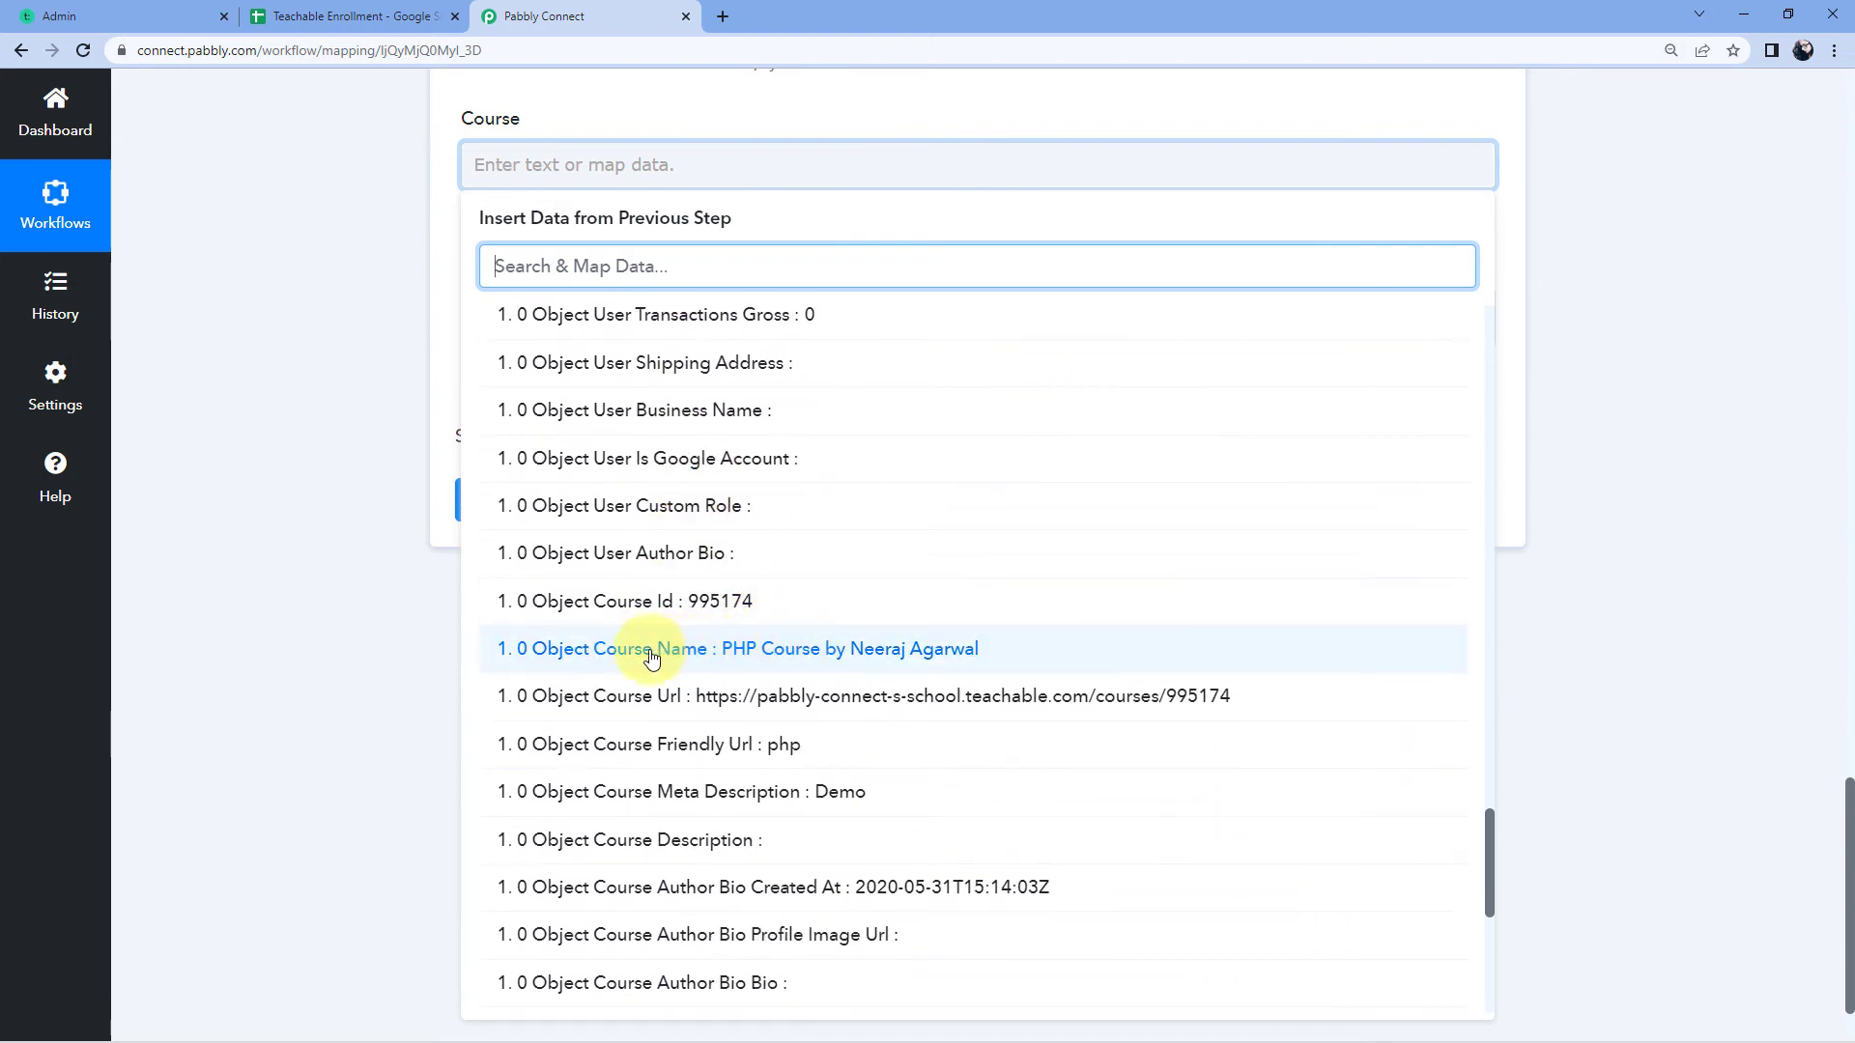
{"action": "left_click", "coordinate": [650, 657]}
{"action": "scroll", "coordinate": [306, 374], "scroll_direction": "up", "scroll_amount": 6}
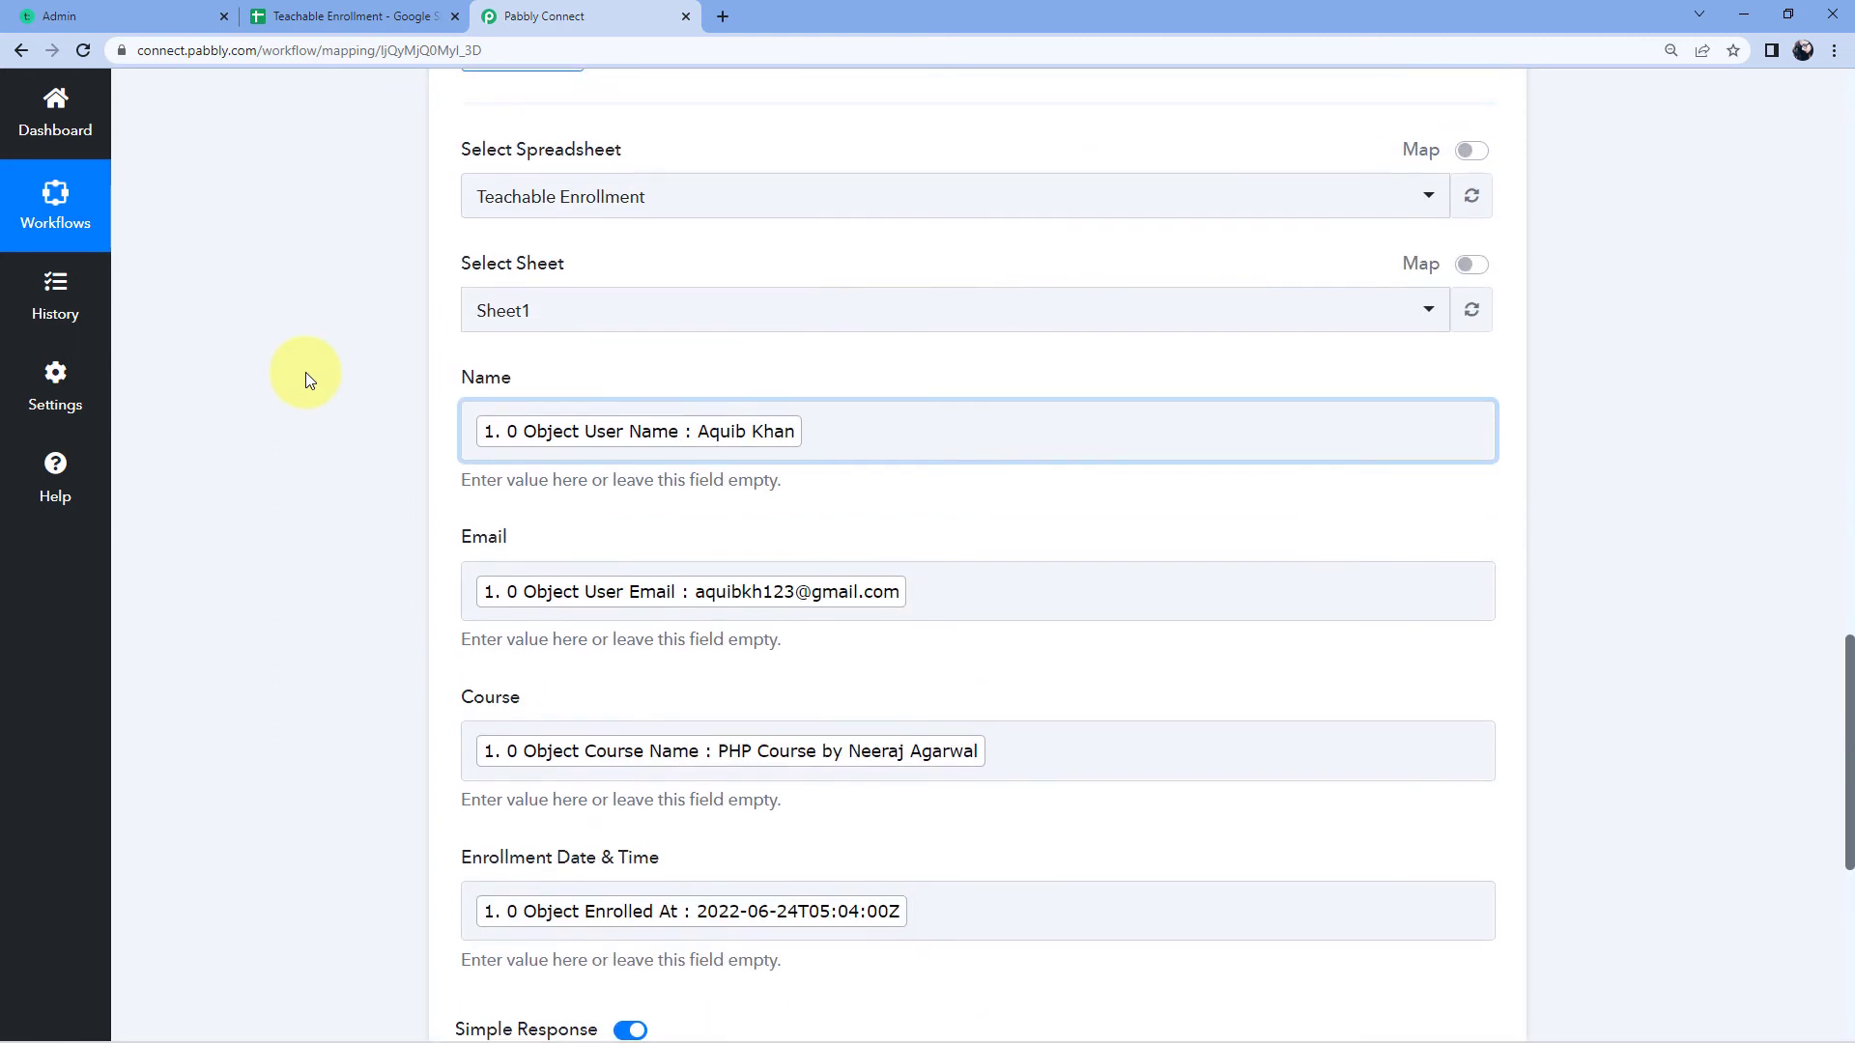
{"action": "scroll", "coordinate": [306, 375], "scroll_direction": "down", "scroll_amount": 1}
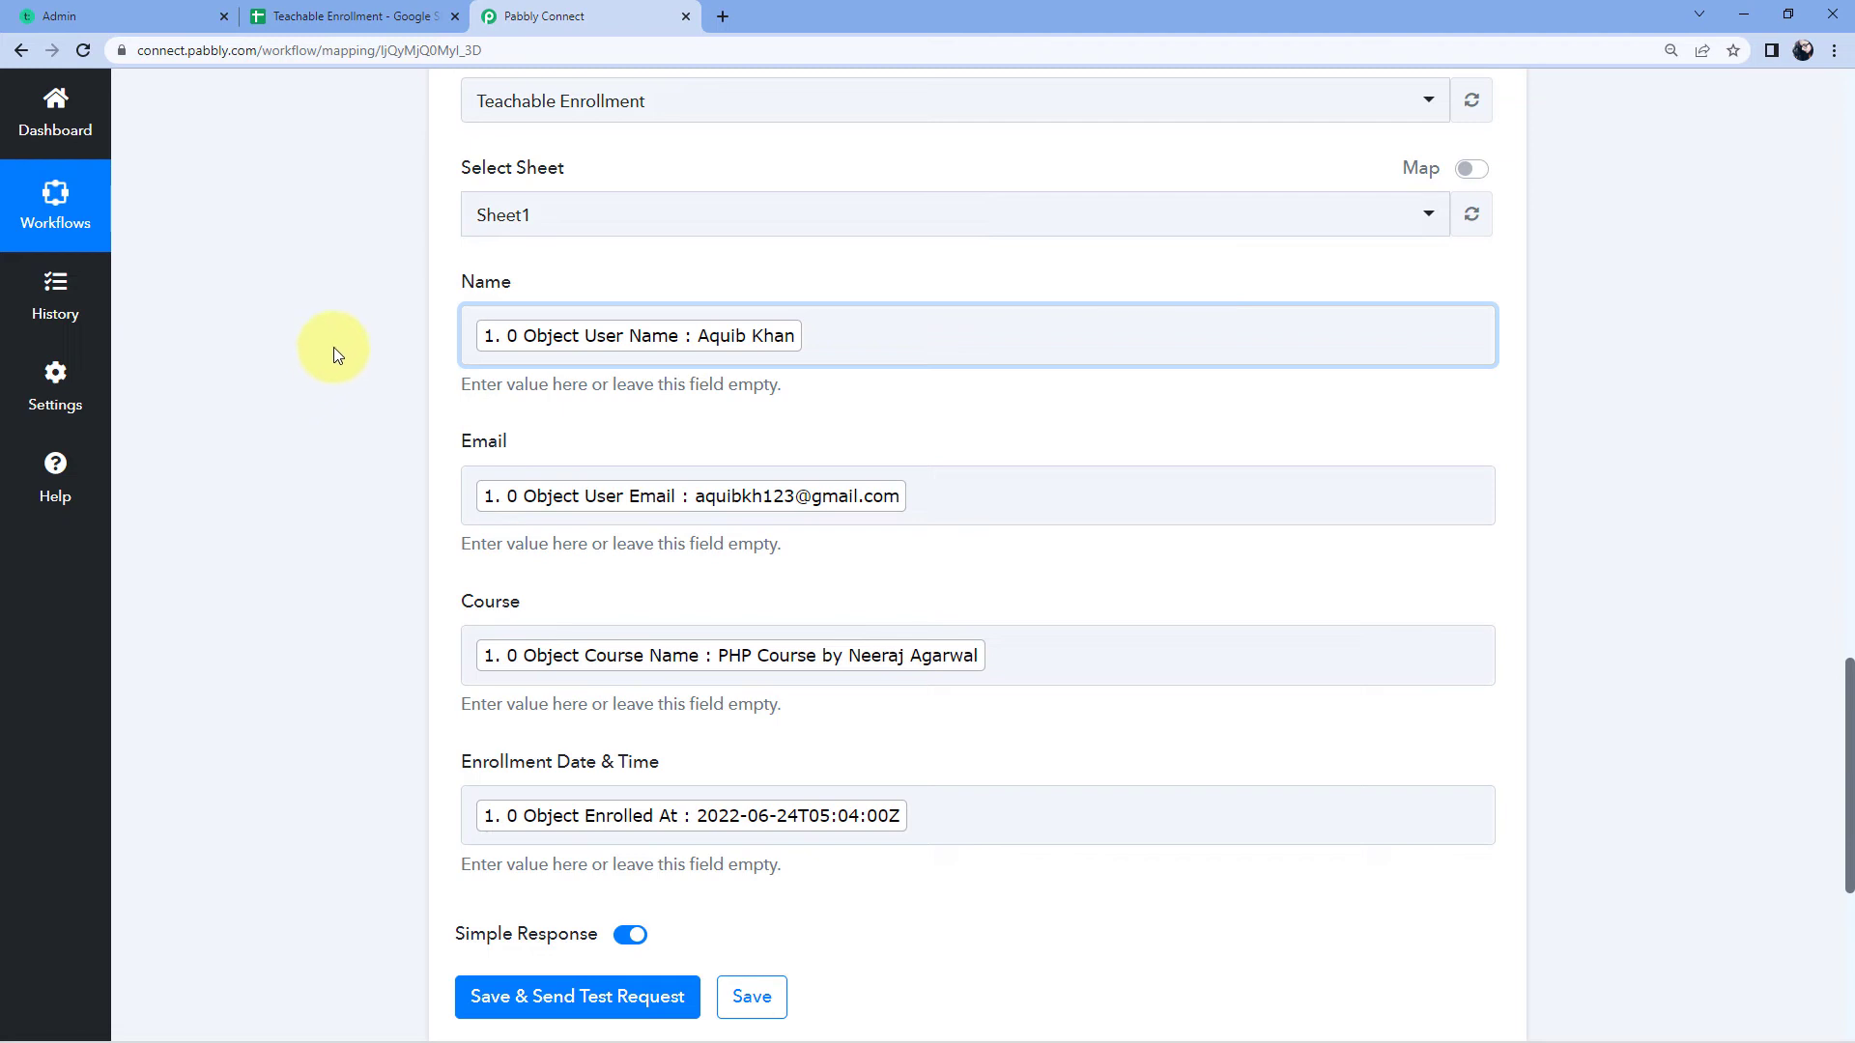
Step: Save and send a test request, confirming one row of 4 cells written to Sheet1!A2:D2
{"action": "scroll", "coordinate": [358, 468], "scroll_direction": "down", "scroll_amount": 1}
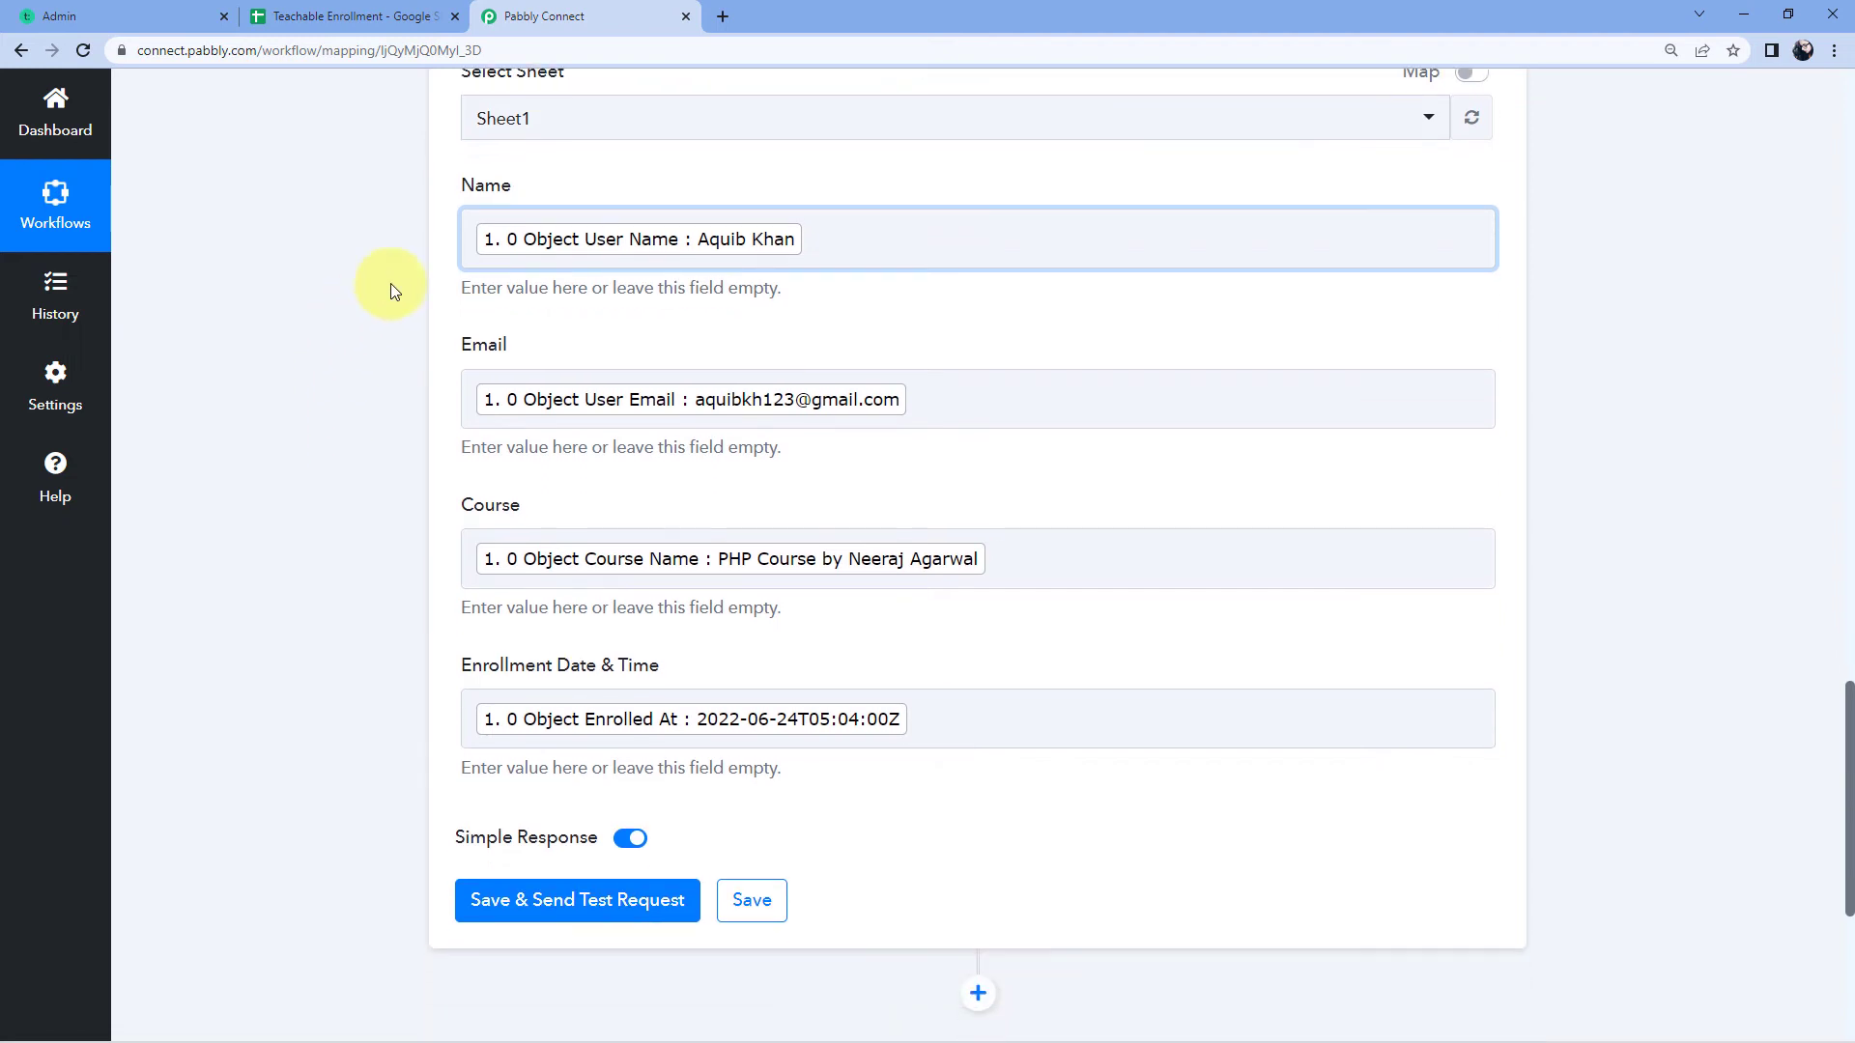
{"action": "scroll", "coordinate": [368, 647], "scroll_direction": "down", "scroll_amount": 2}
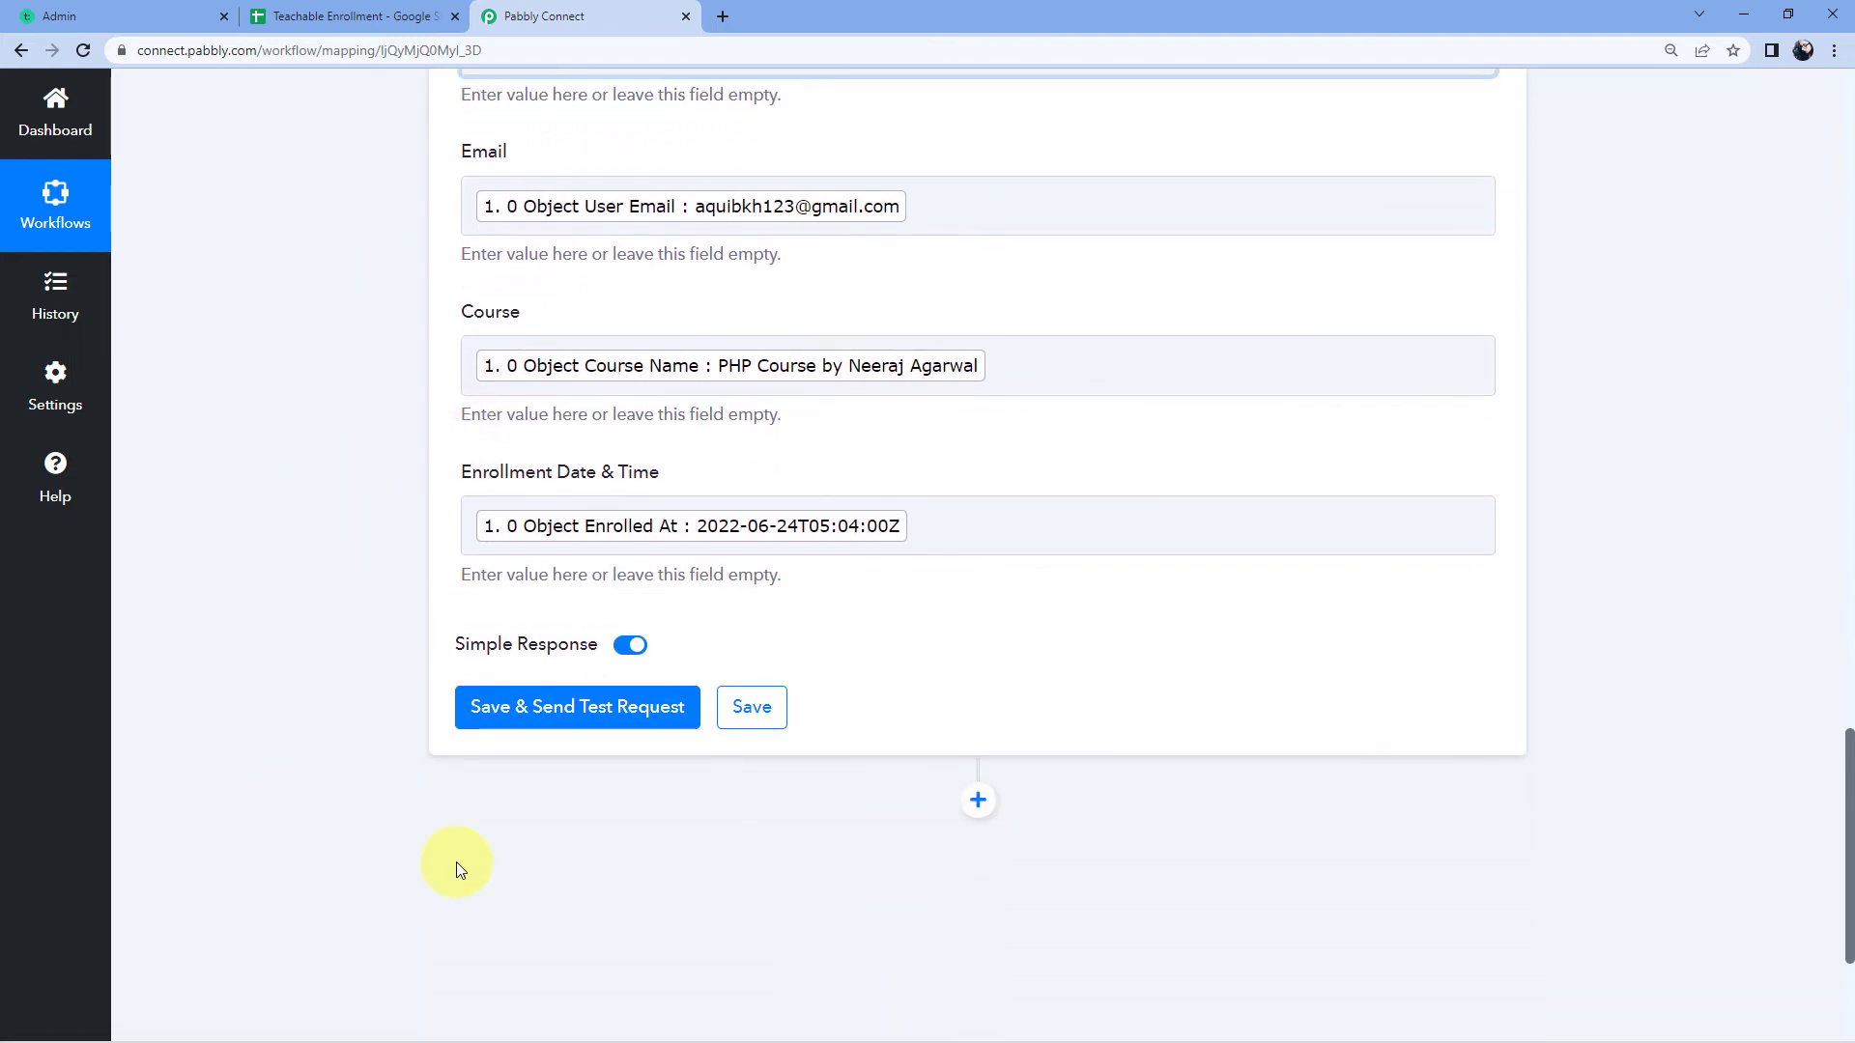
{"action": "left_click", "coordinate": [563, 713]}
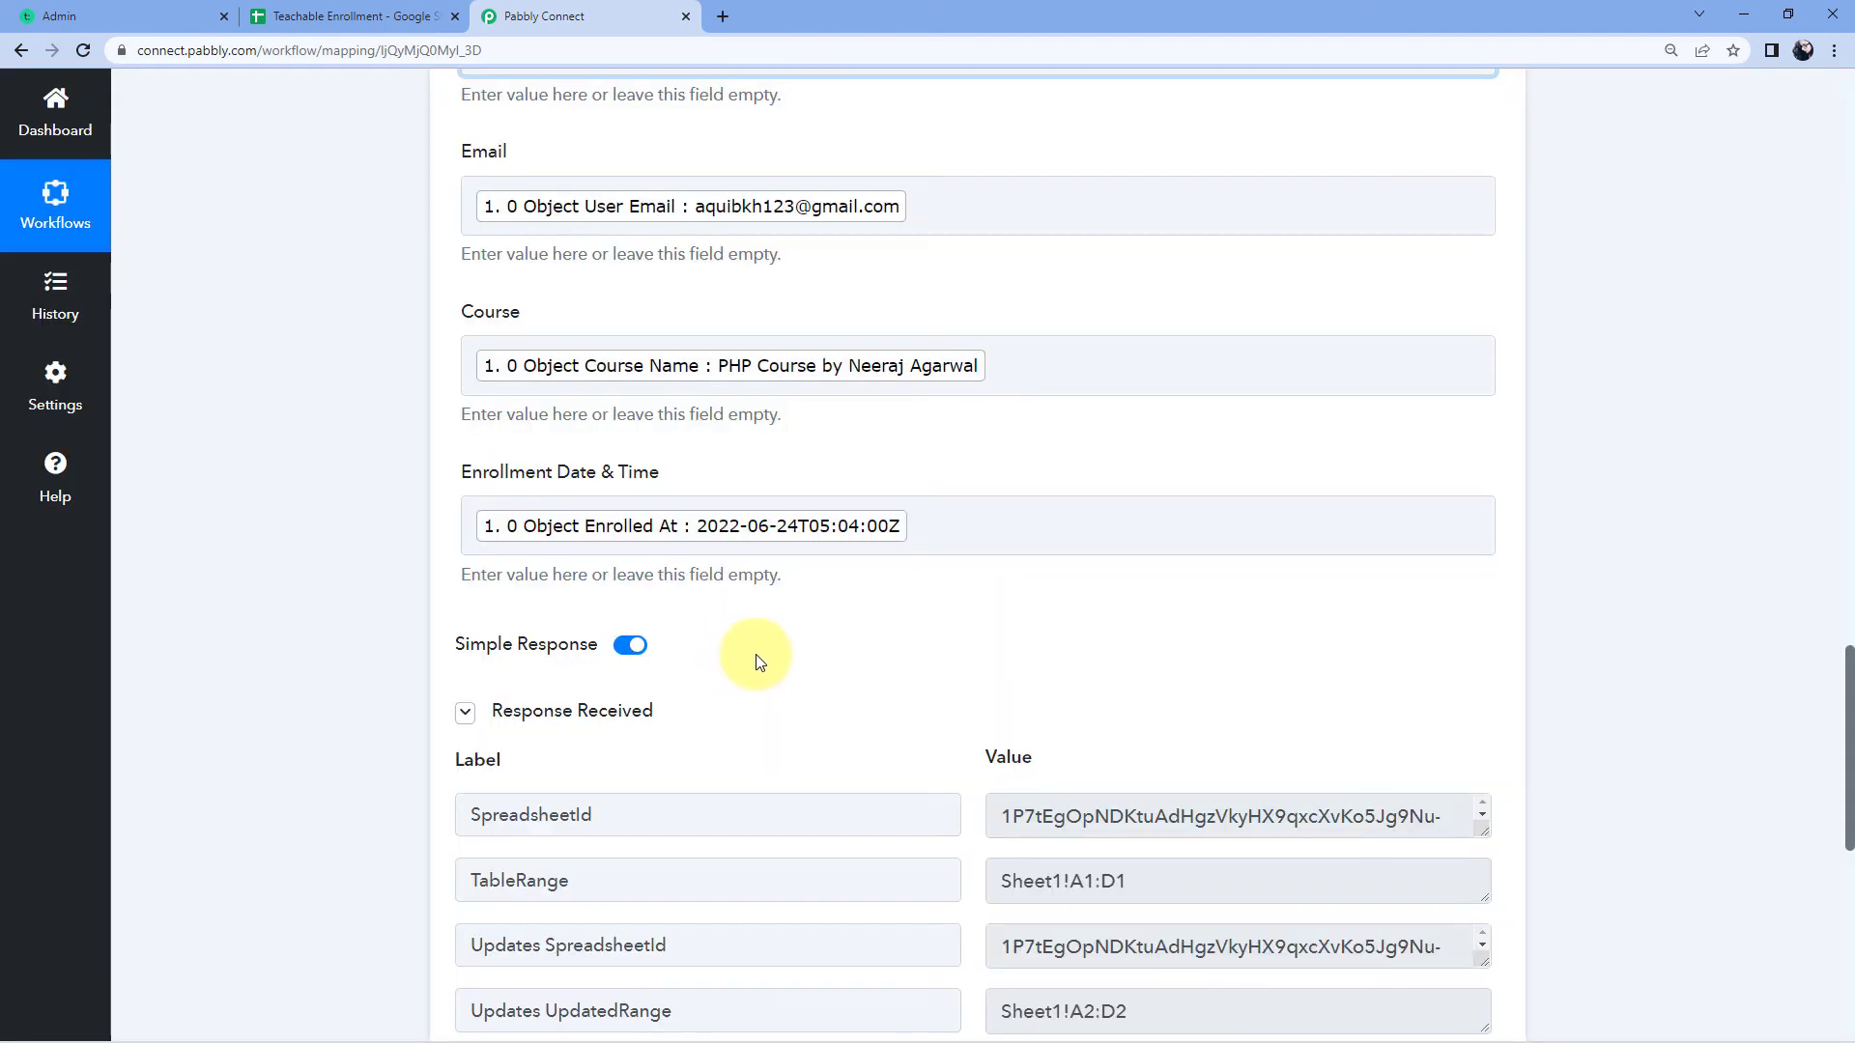
{"action": "scroll", "coordinate": [759, 662], "scroll_direction": "down", "scroll_amount": 3}
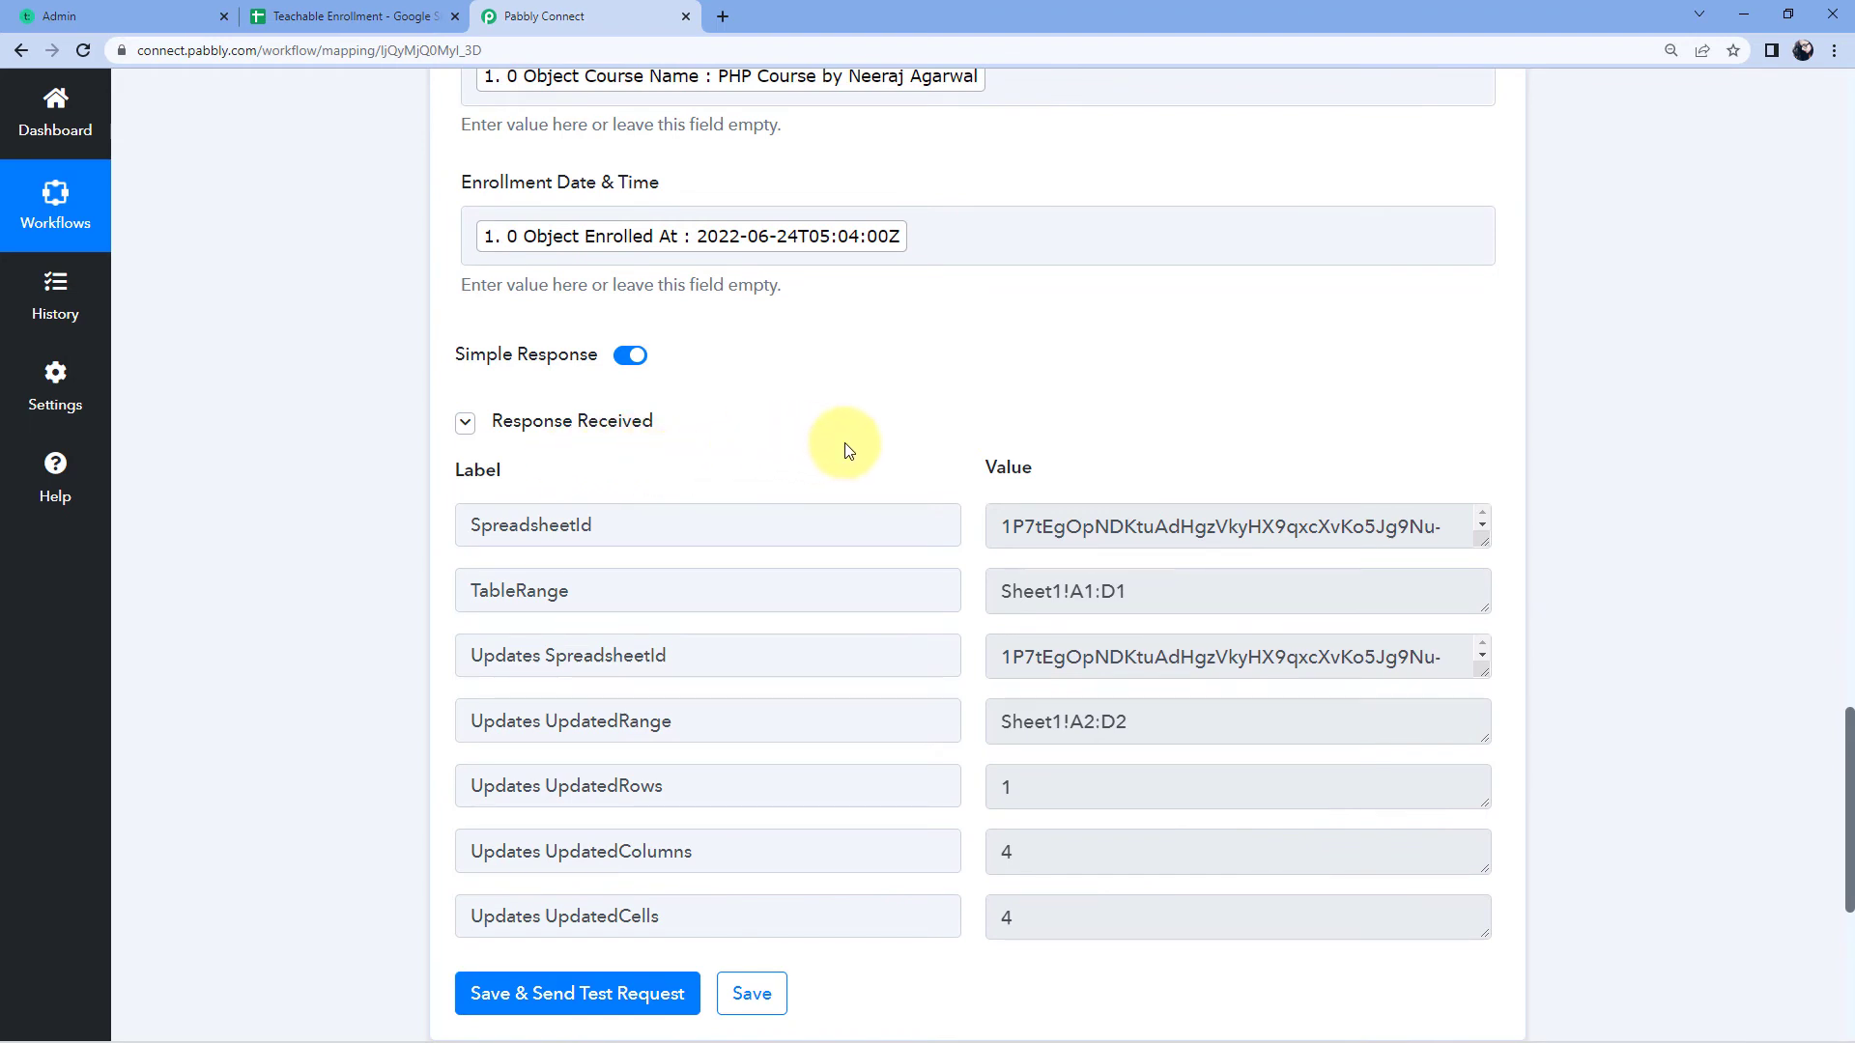
{"action": "scroll", "coordinate": [844, 451], "scroll_direction": "up", "scroll_amount": 5}
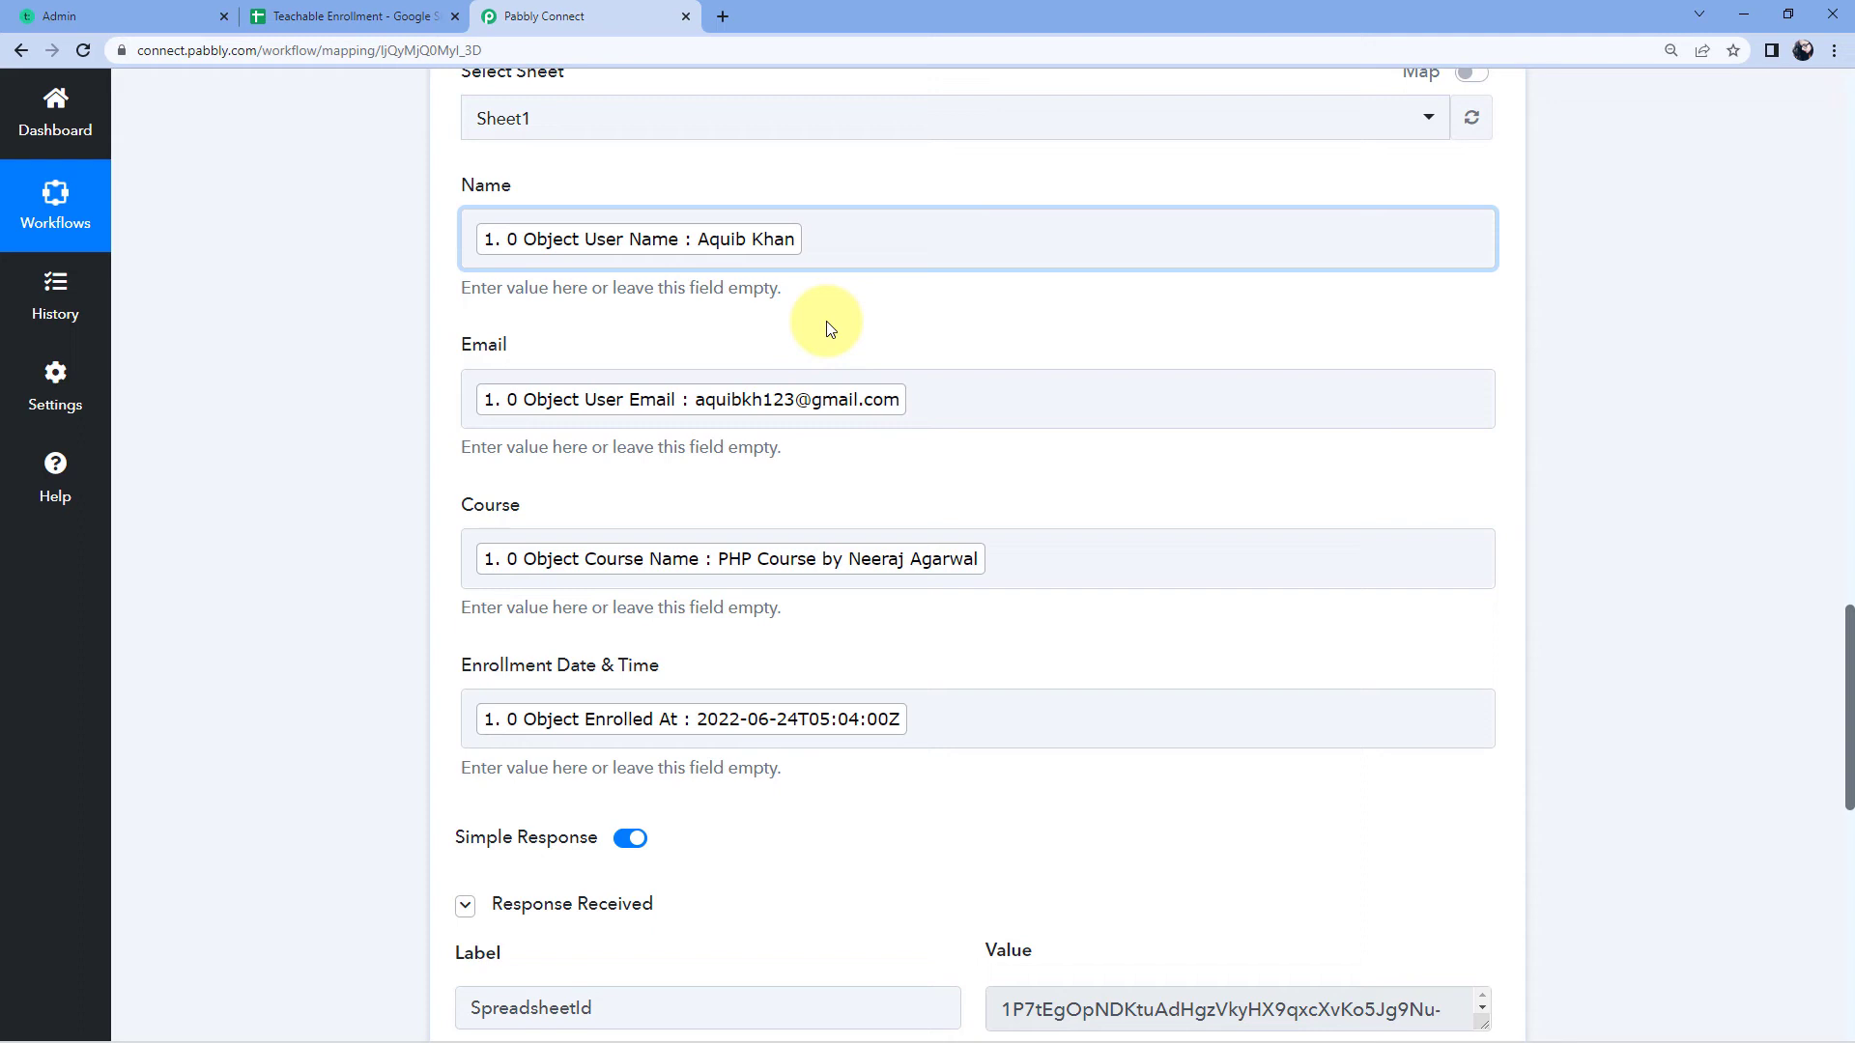
Step: Unbold row 2 and auto-fit all column widths in the Teachable Enrollment sheet
{"action": "left_click", "coordinate": [359, 16]}
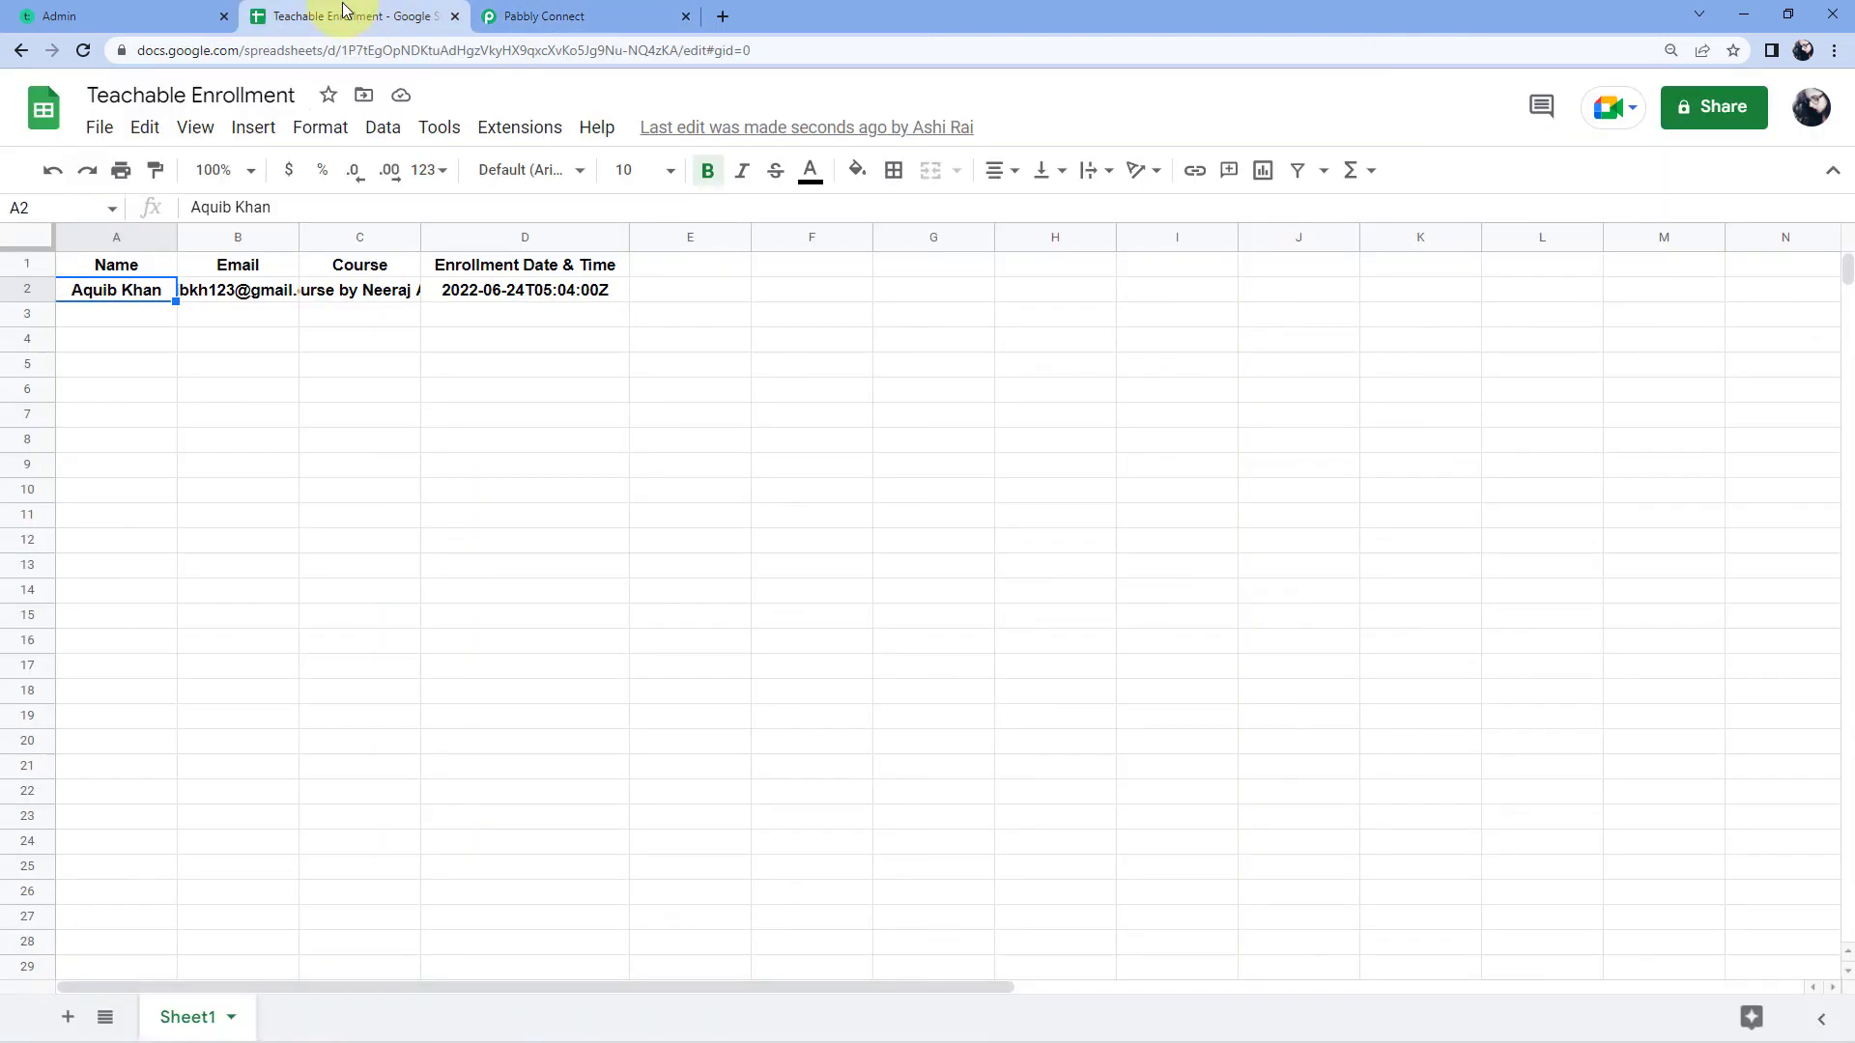
{"action": "left_click", "coordinate": [27, 290]}
{"action": "key", "text": "ctrl+b"}
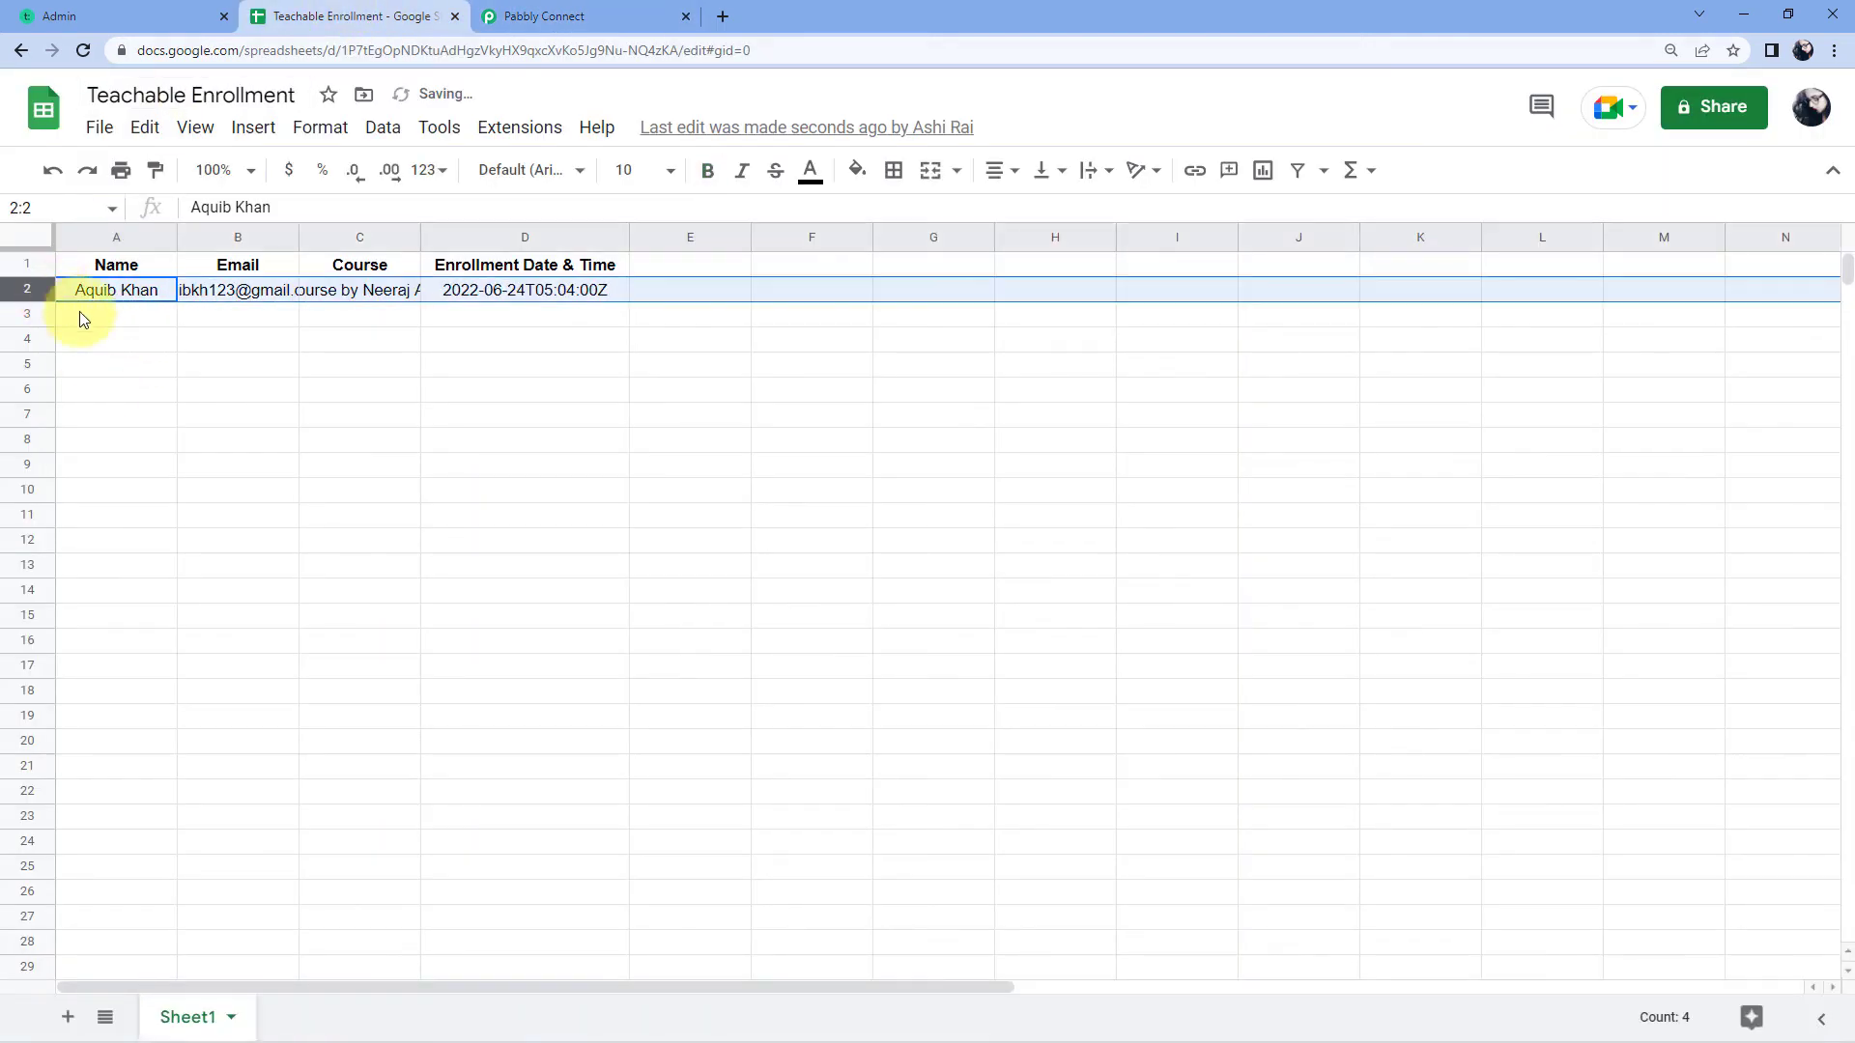
{"action": "left_click", "coordinate": [120, 340]}
{"action": "left_click", "coordinate": [28, 238]}
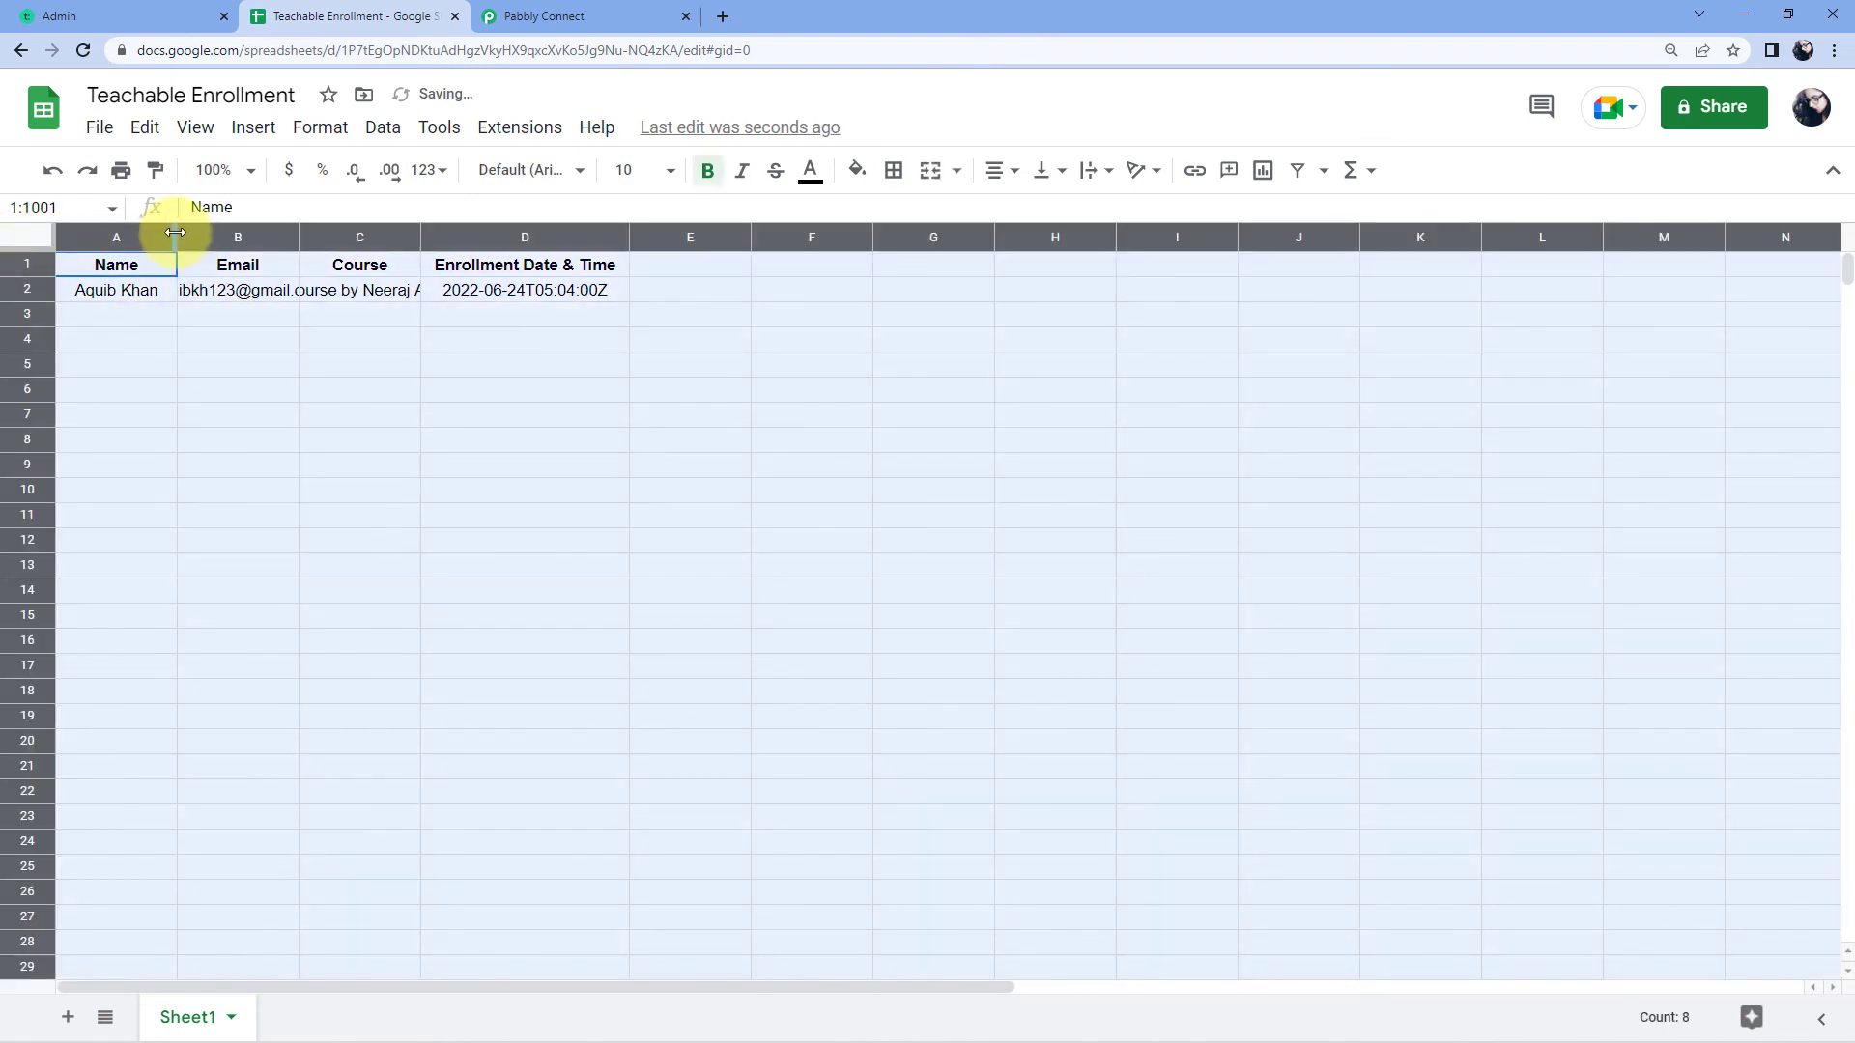
{"action": "double_click", "coordinate": [175, 232]}
{"action": "left_click", "coordinate": [331, 319]}
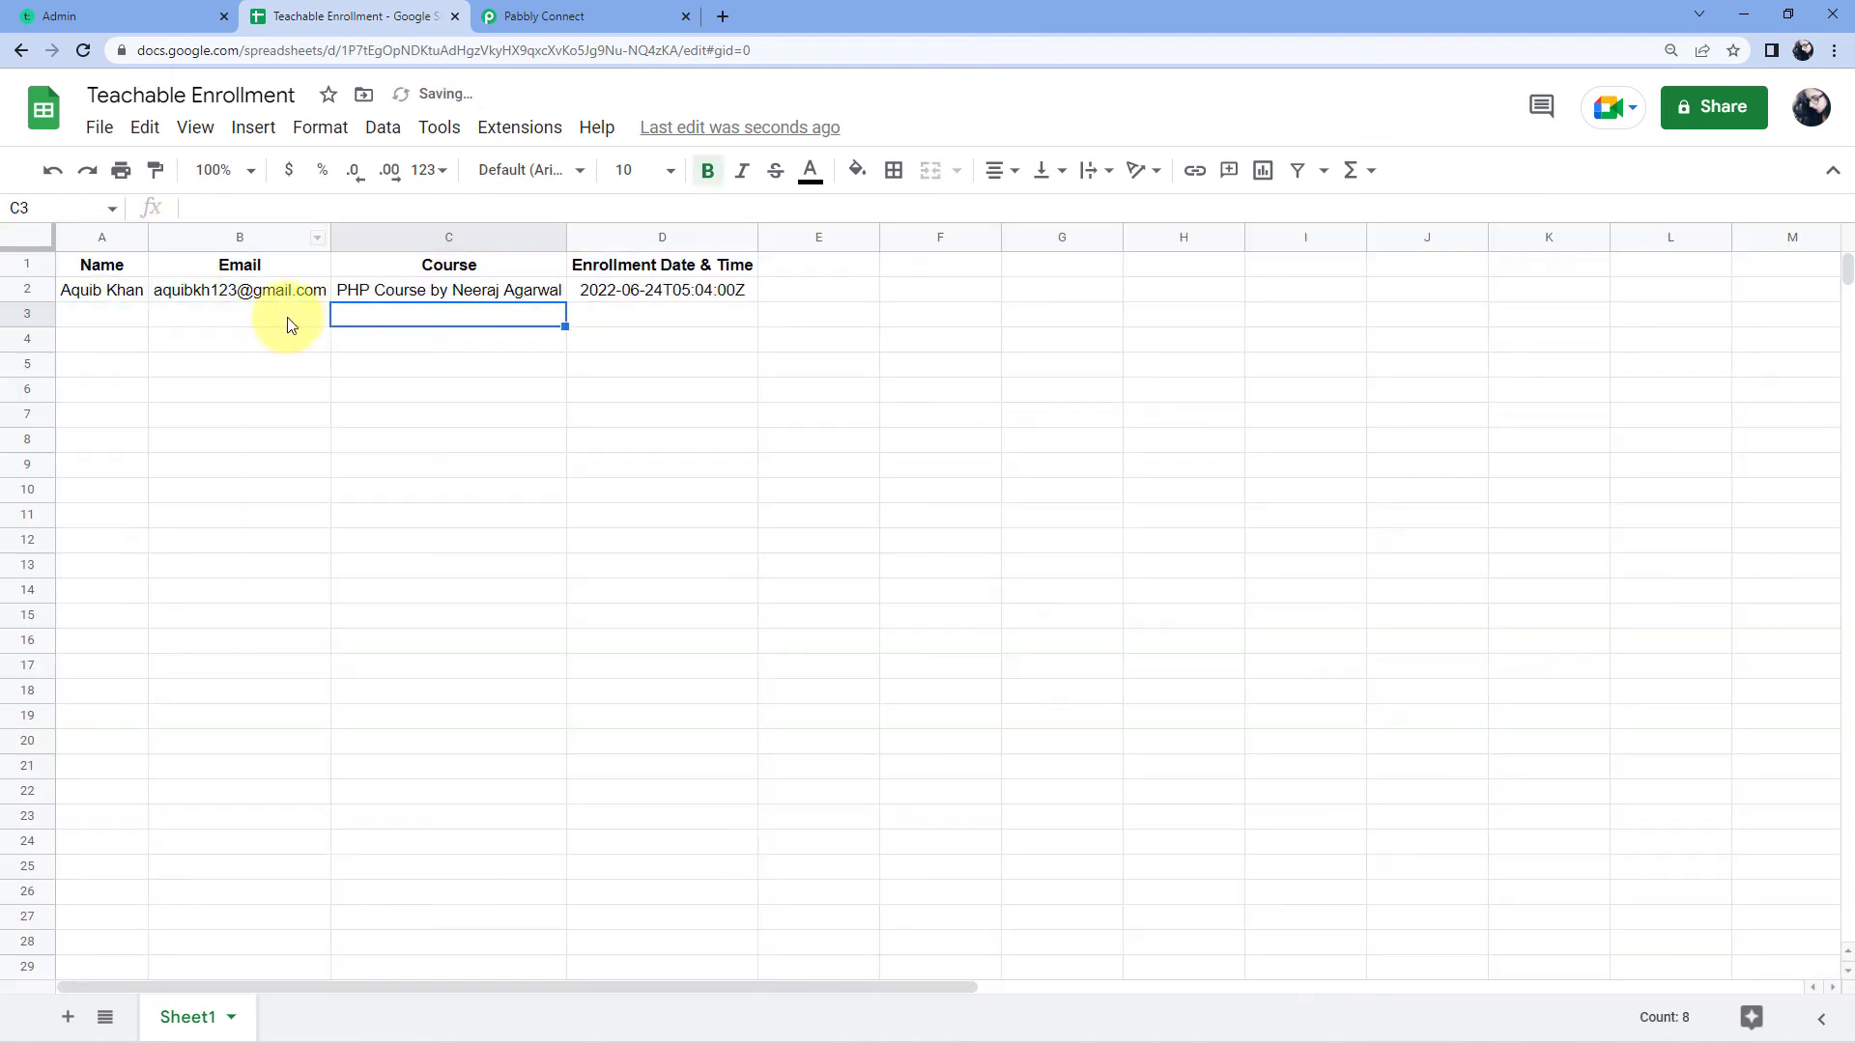
Step: Check row 2's name, email, PHP course and 2022-06-24T05:04:00Z enrollment date in A2:D2
{"action": "left_click", "coordinate": [107, 296]}
{"action": "left_click", "coordinate": [234, 292]}
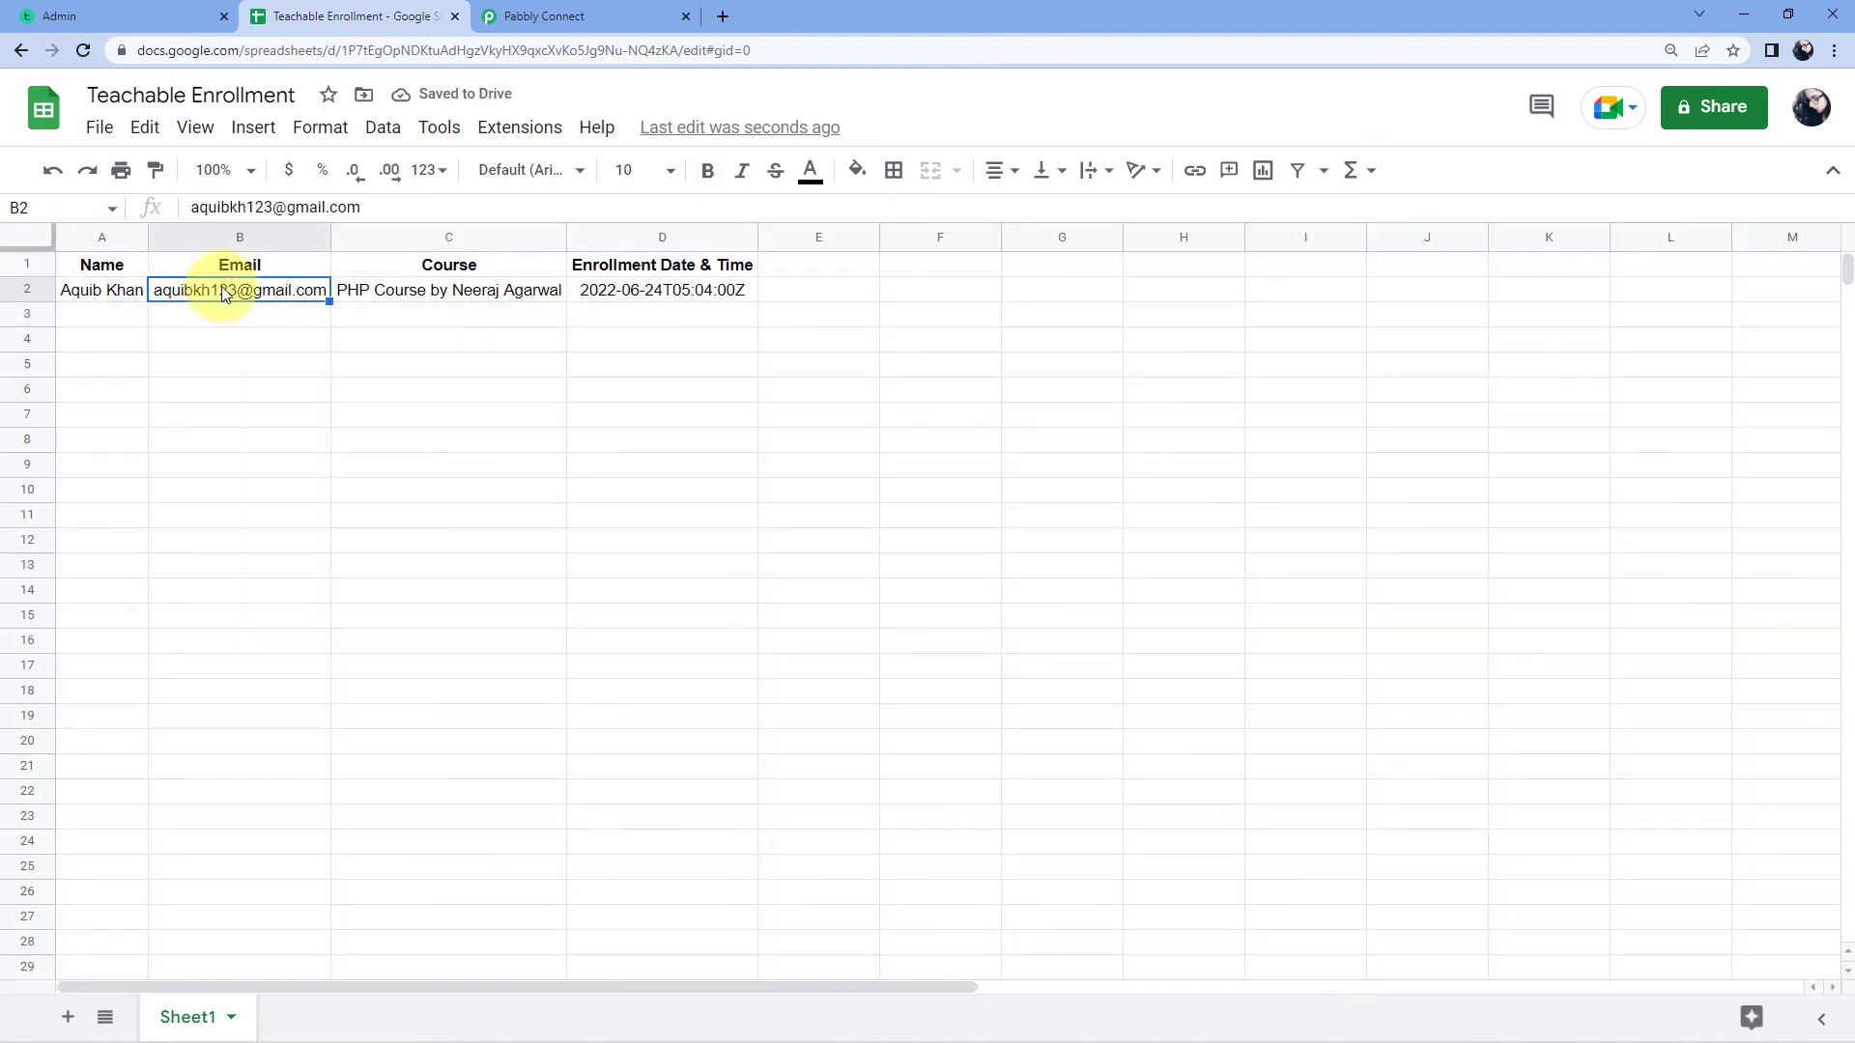
{"action": "left_click", "coordinate": [428, 292]}
{"action": "left_click", "coordinate": [659, 295]}
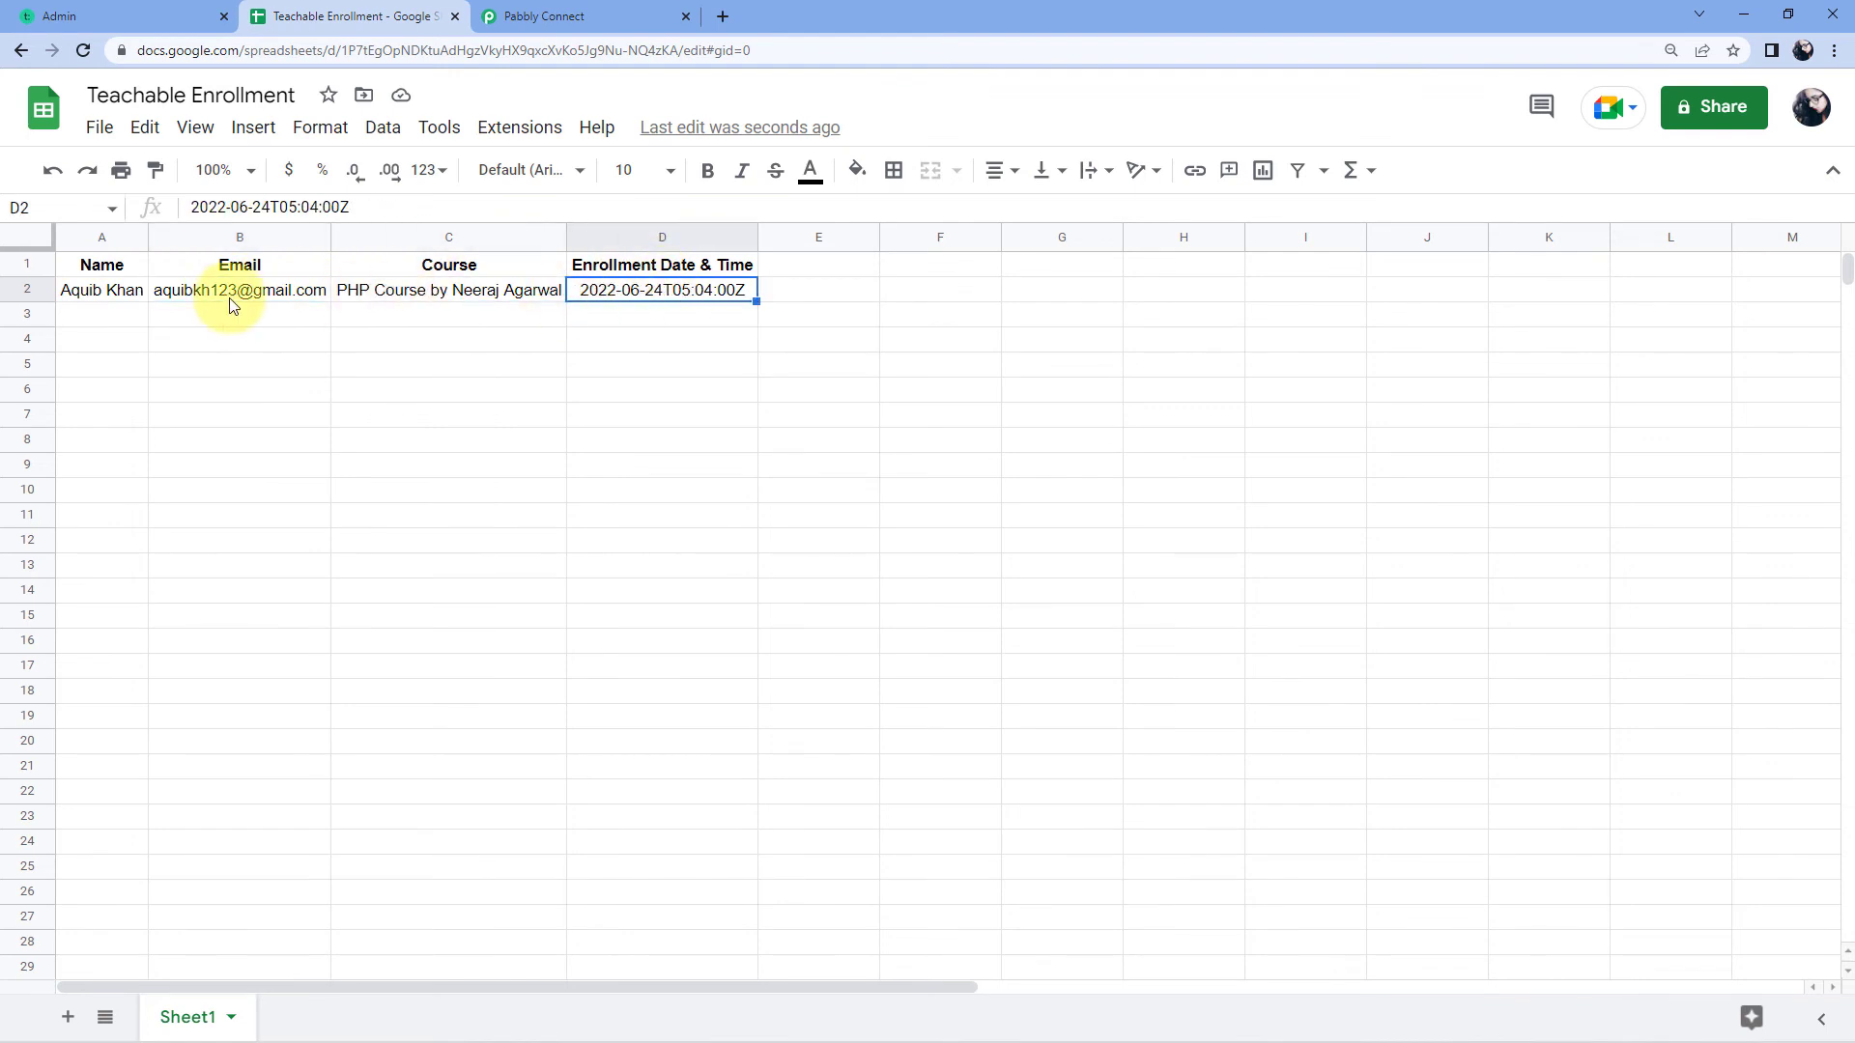
{"action": "left_click_drag", "start_coordinate": [108, 306], "coordinate": [652, 297]}
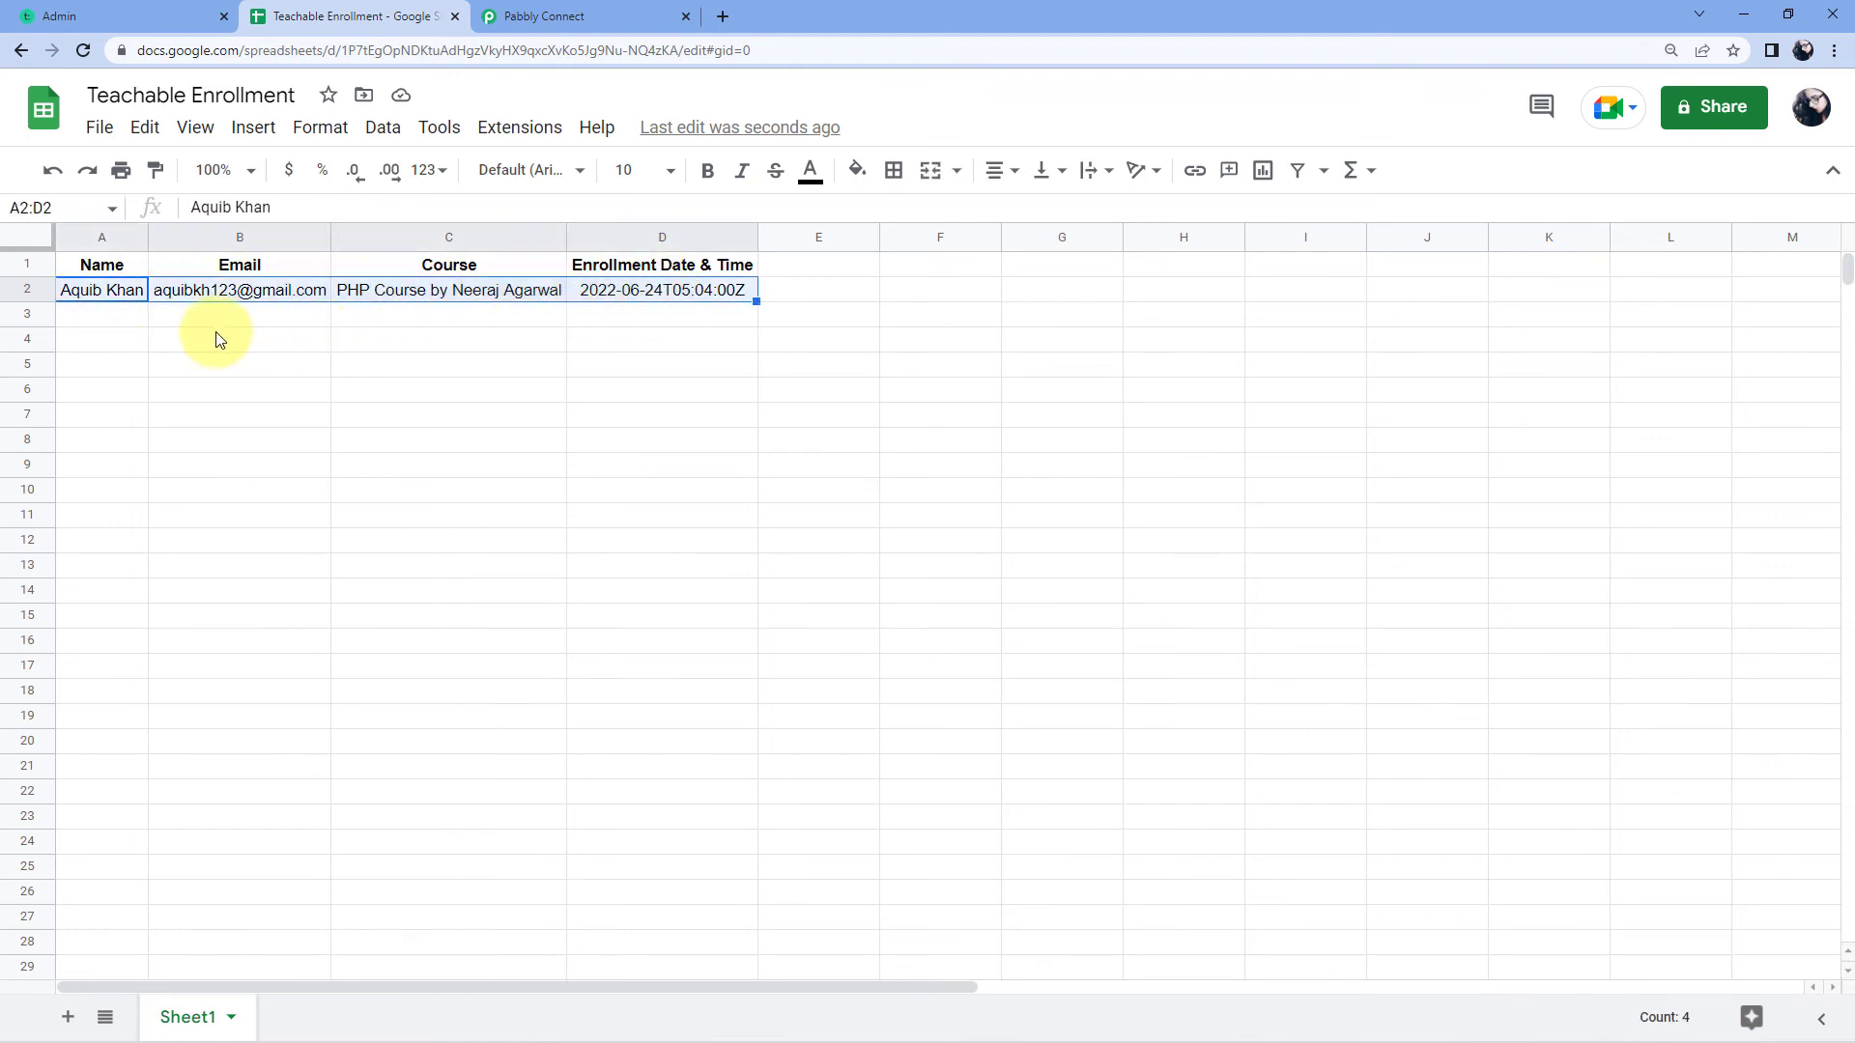
{"action": "left_click", "coordinate": [114, 296]}
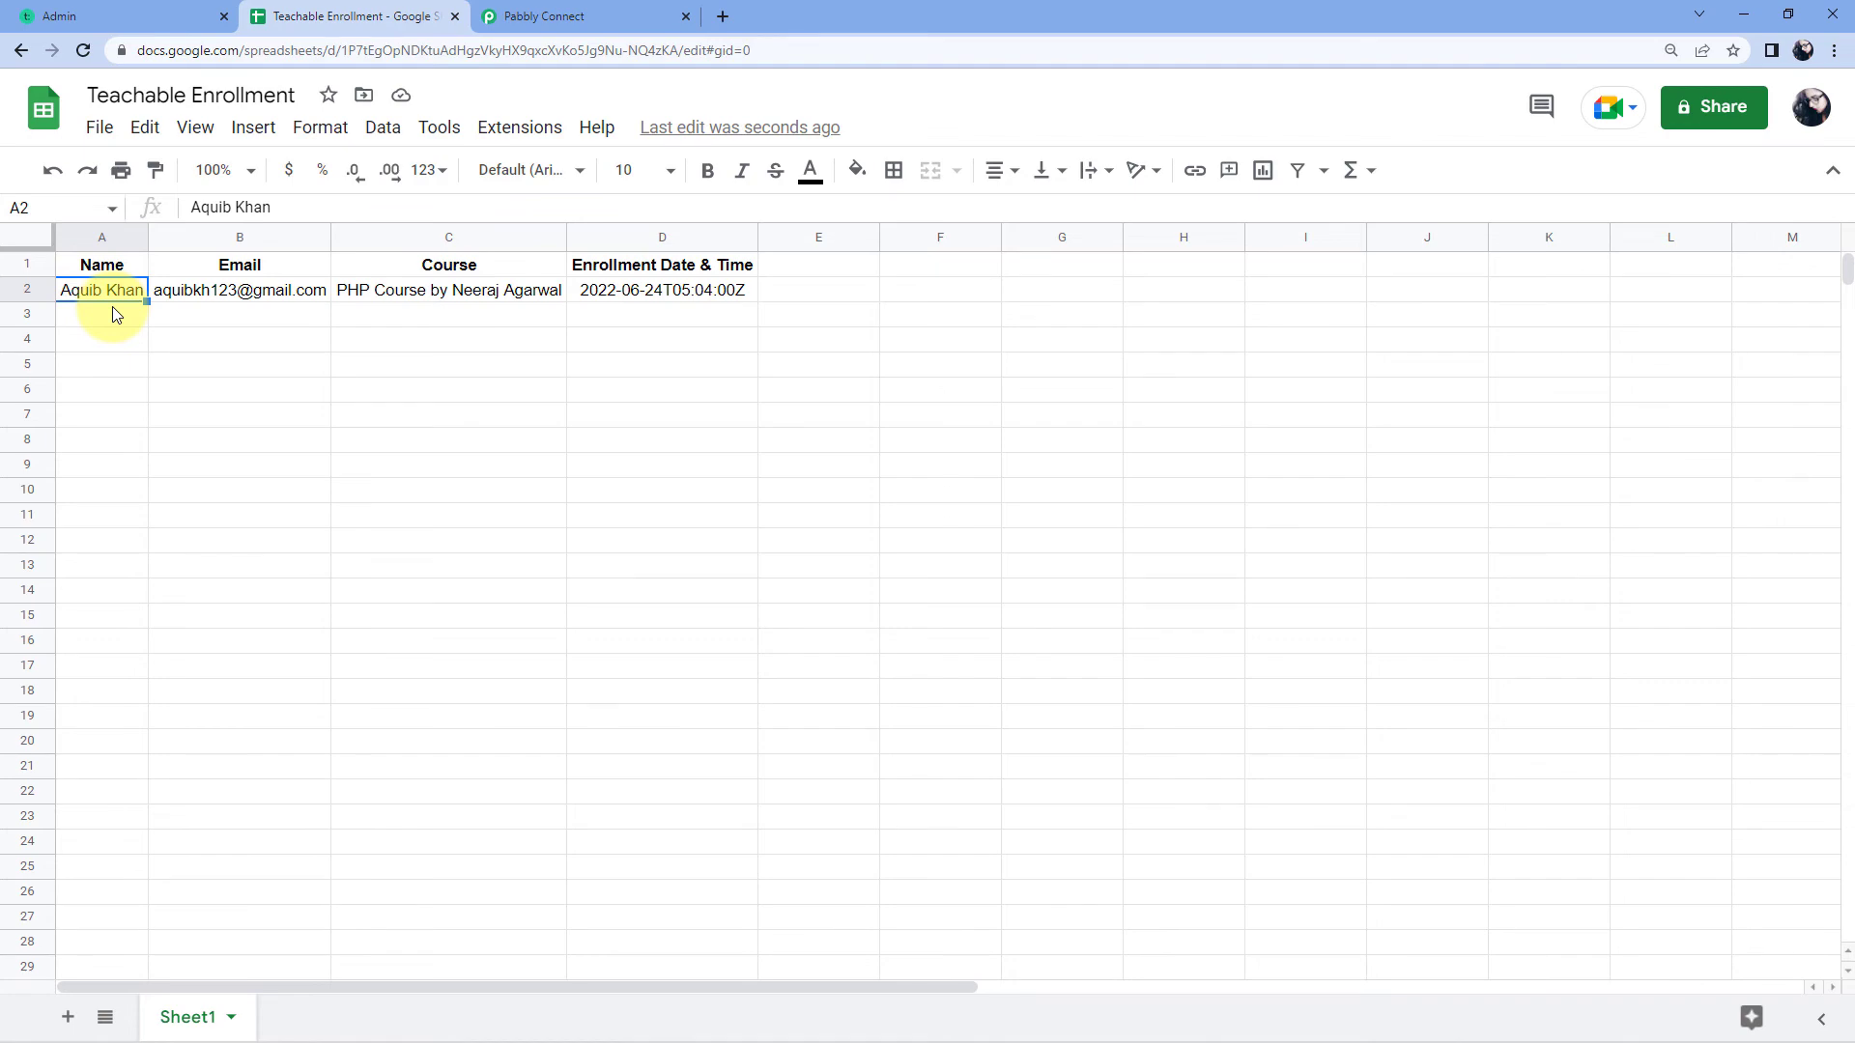
Step: Start adding a student in Teachable's Students list, entering the student's name and email
{"action": "left_click", "coordinate": [164, 13]}
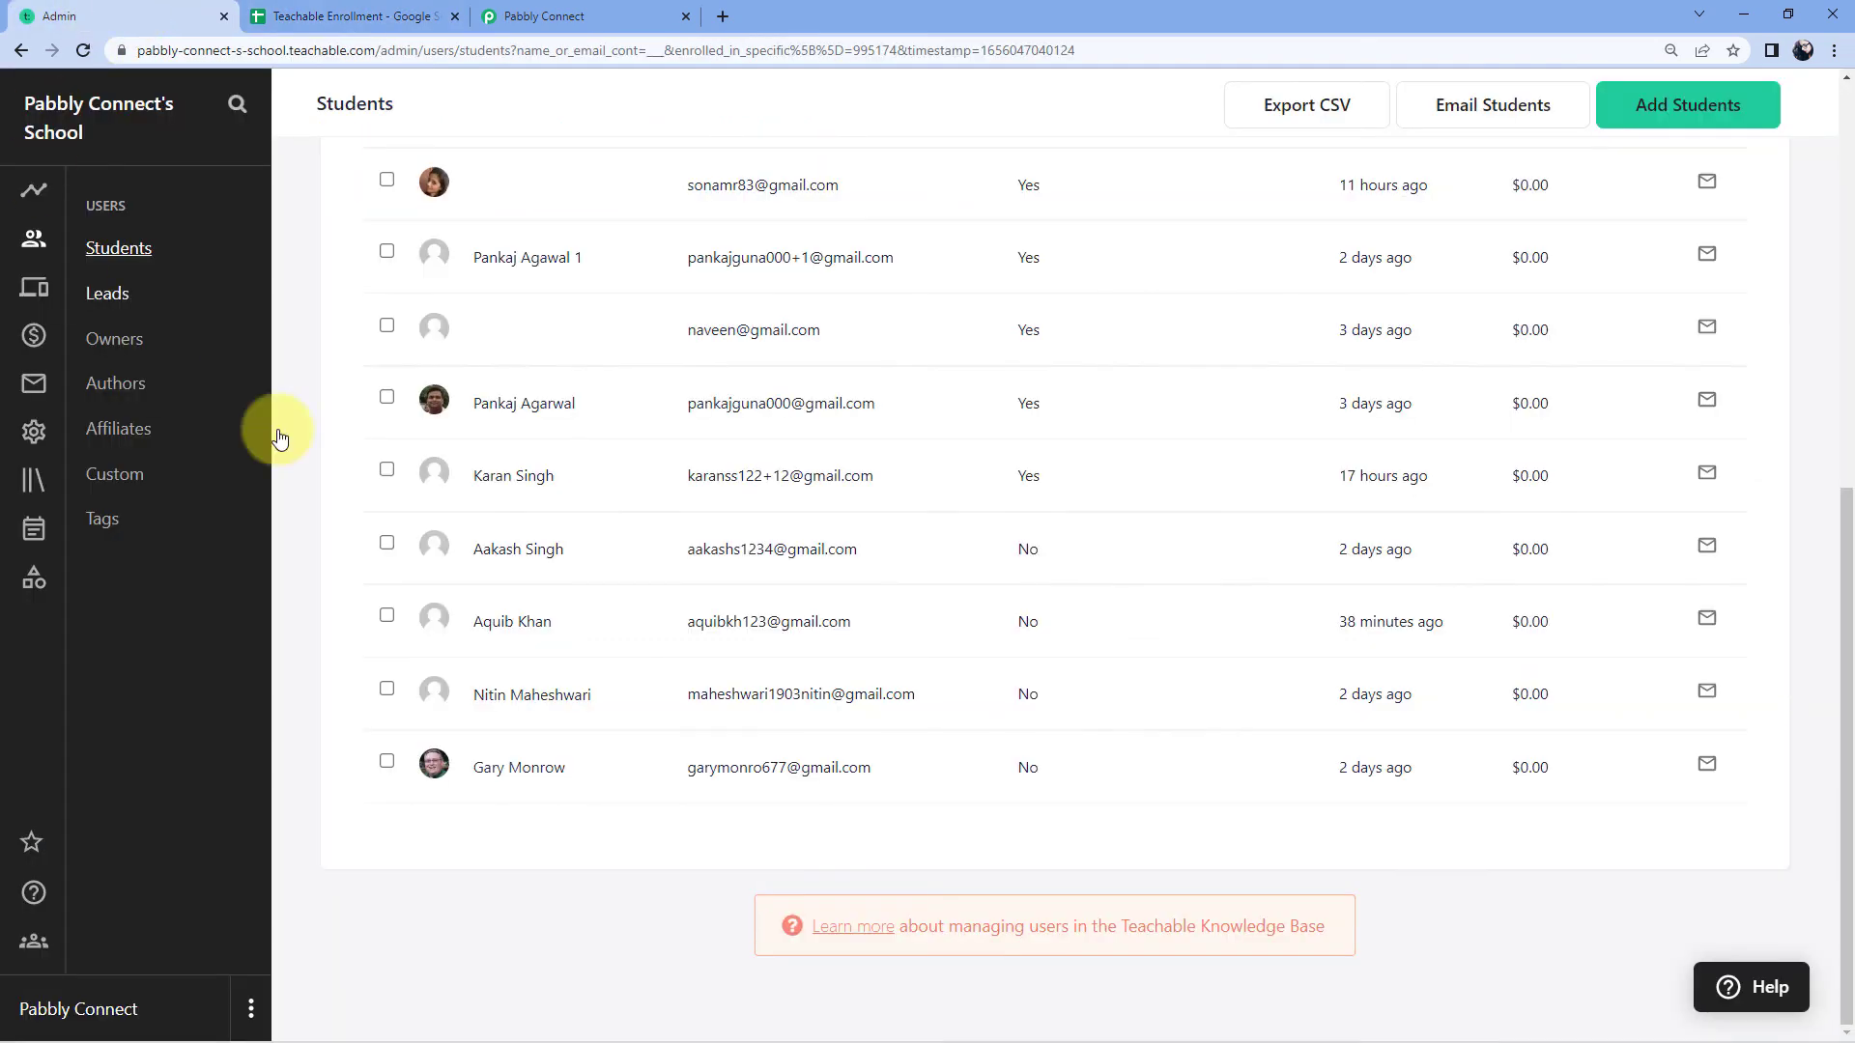
{"action": "scroll", "coordinate": [1189, 361], "scroll_direction": "up", "scroll_amount": 8}
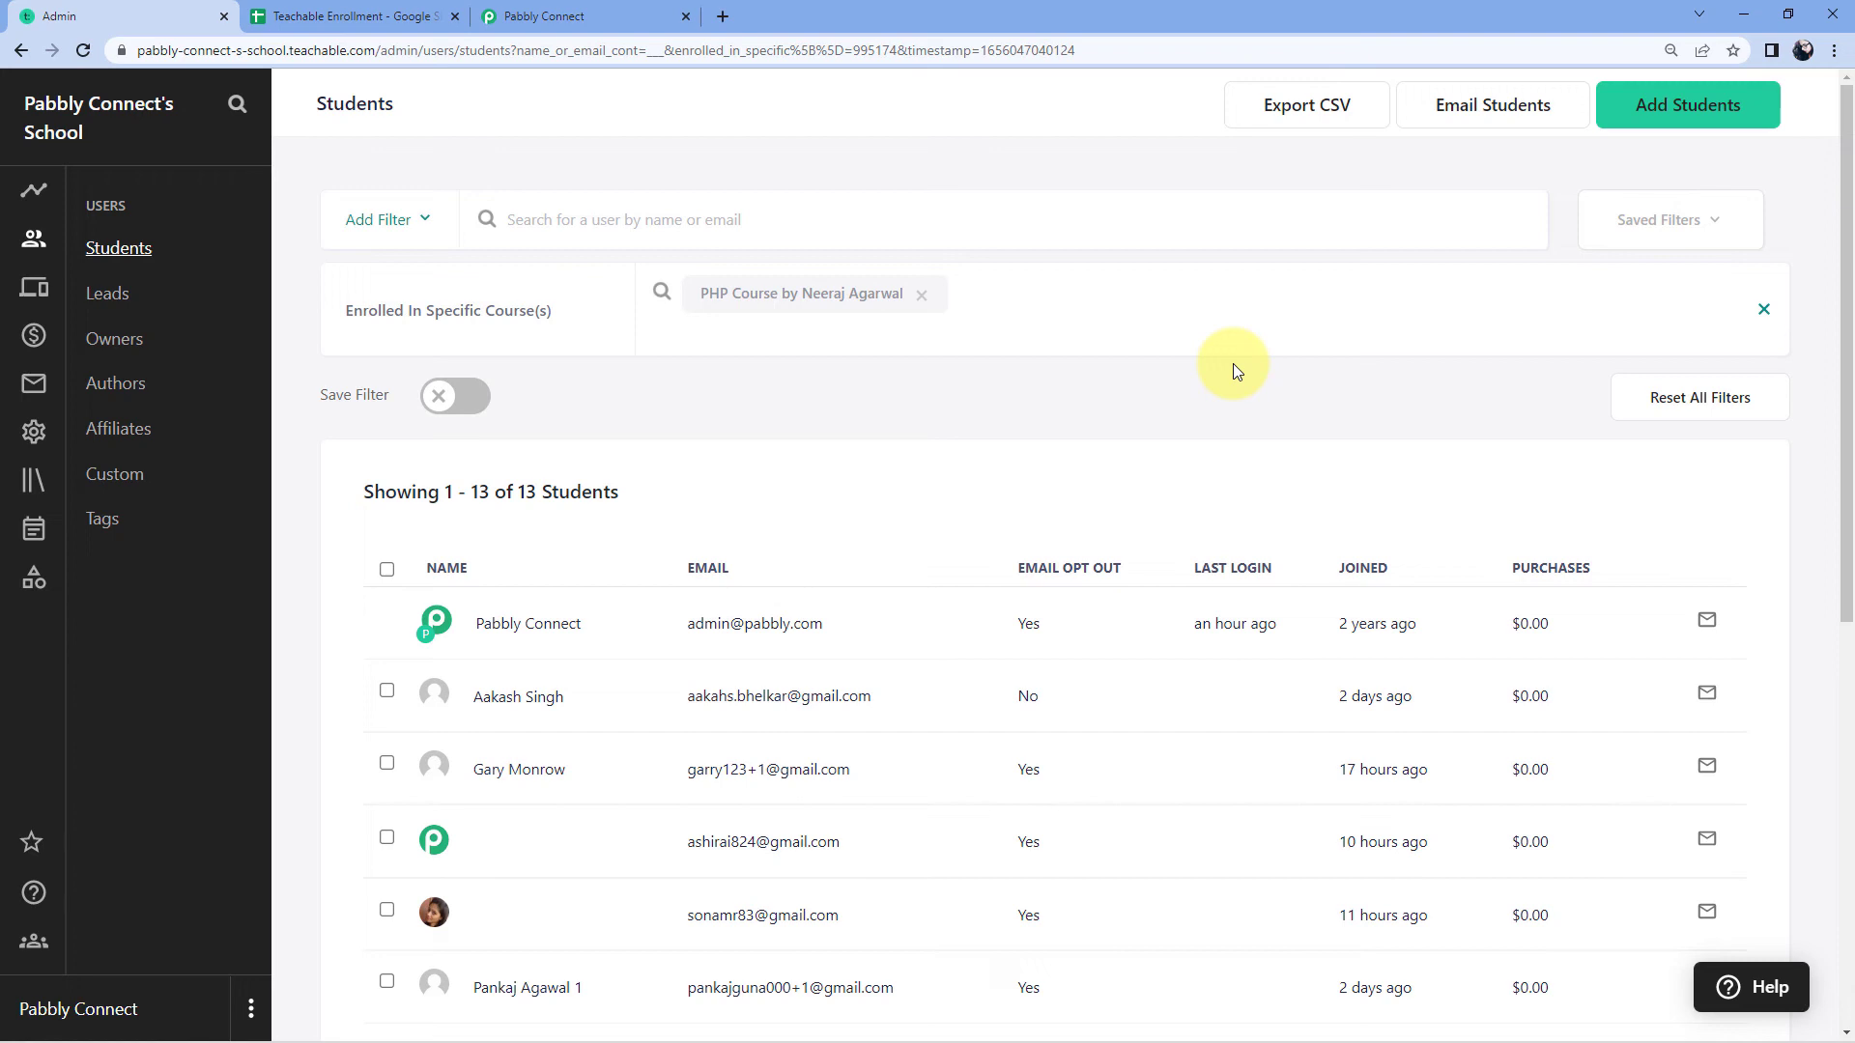
{"action": "left_click", "coordinate": [389, 17]}
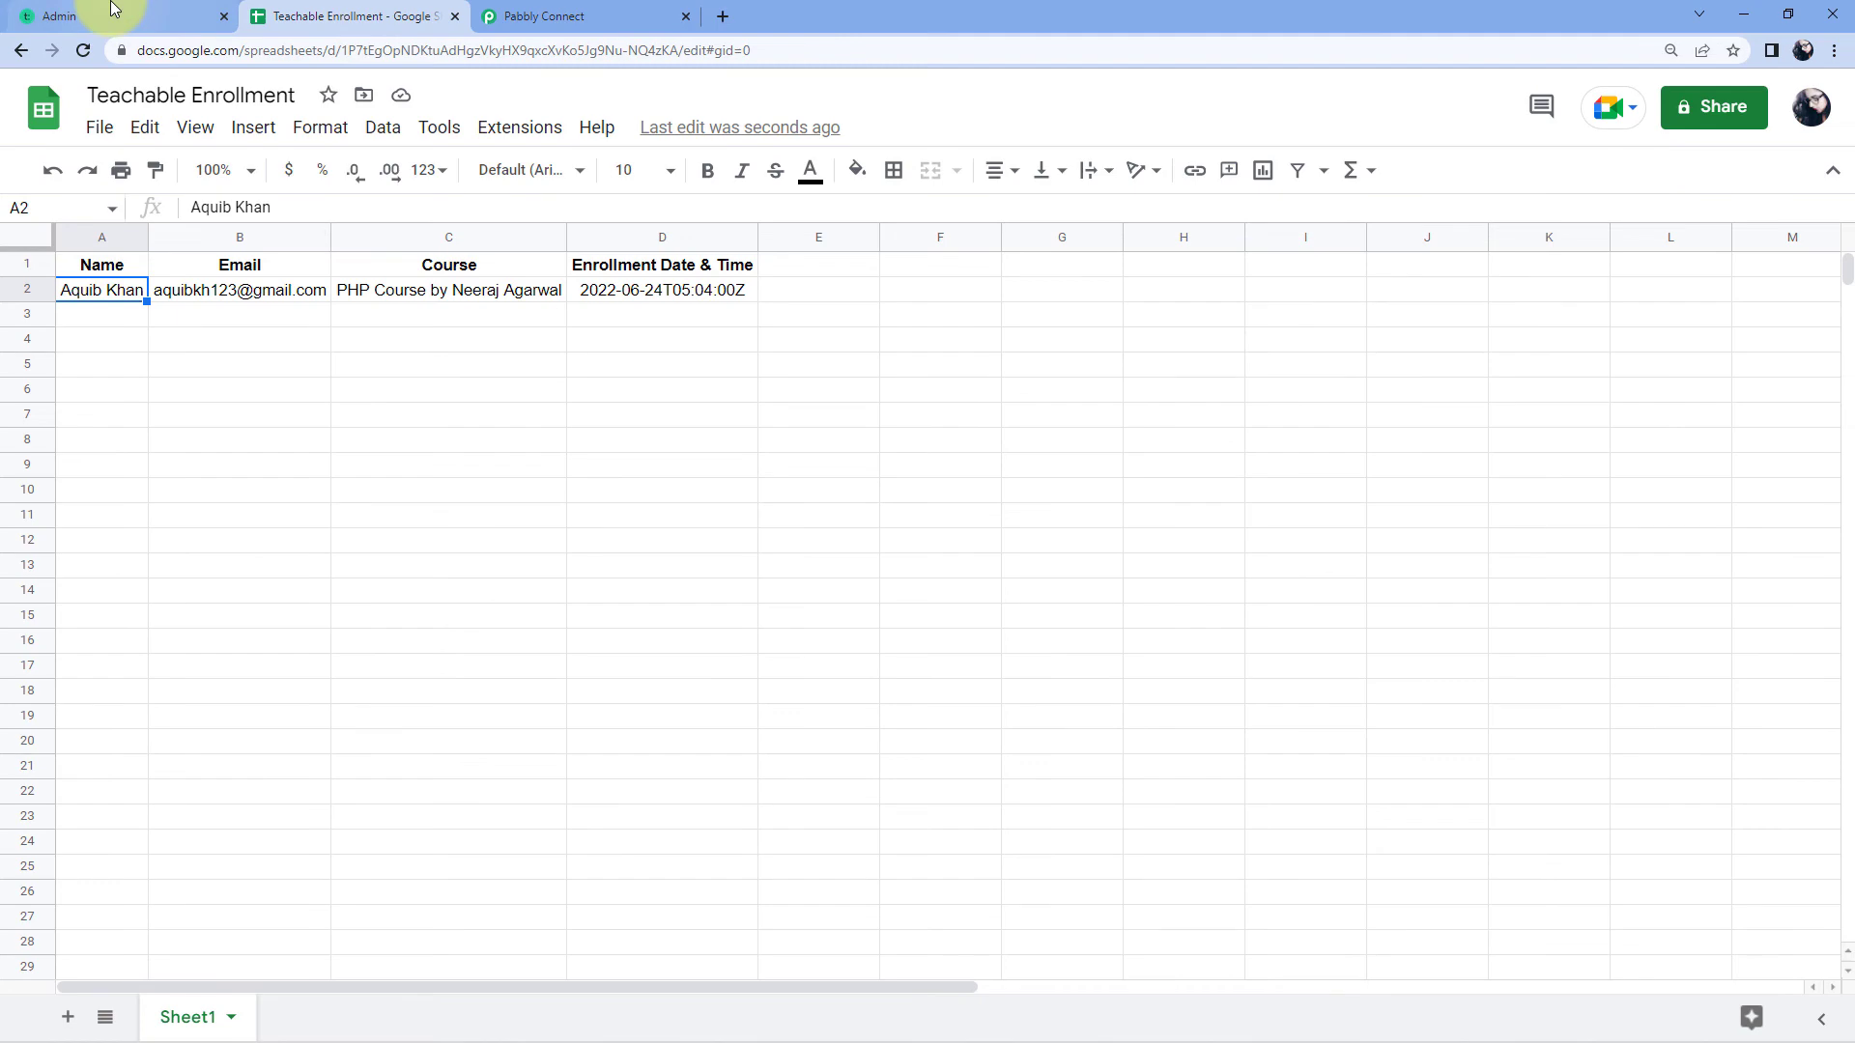
{"action": "left_click", "coordinate": [113, 9]}
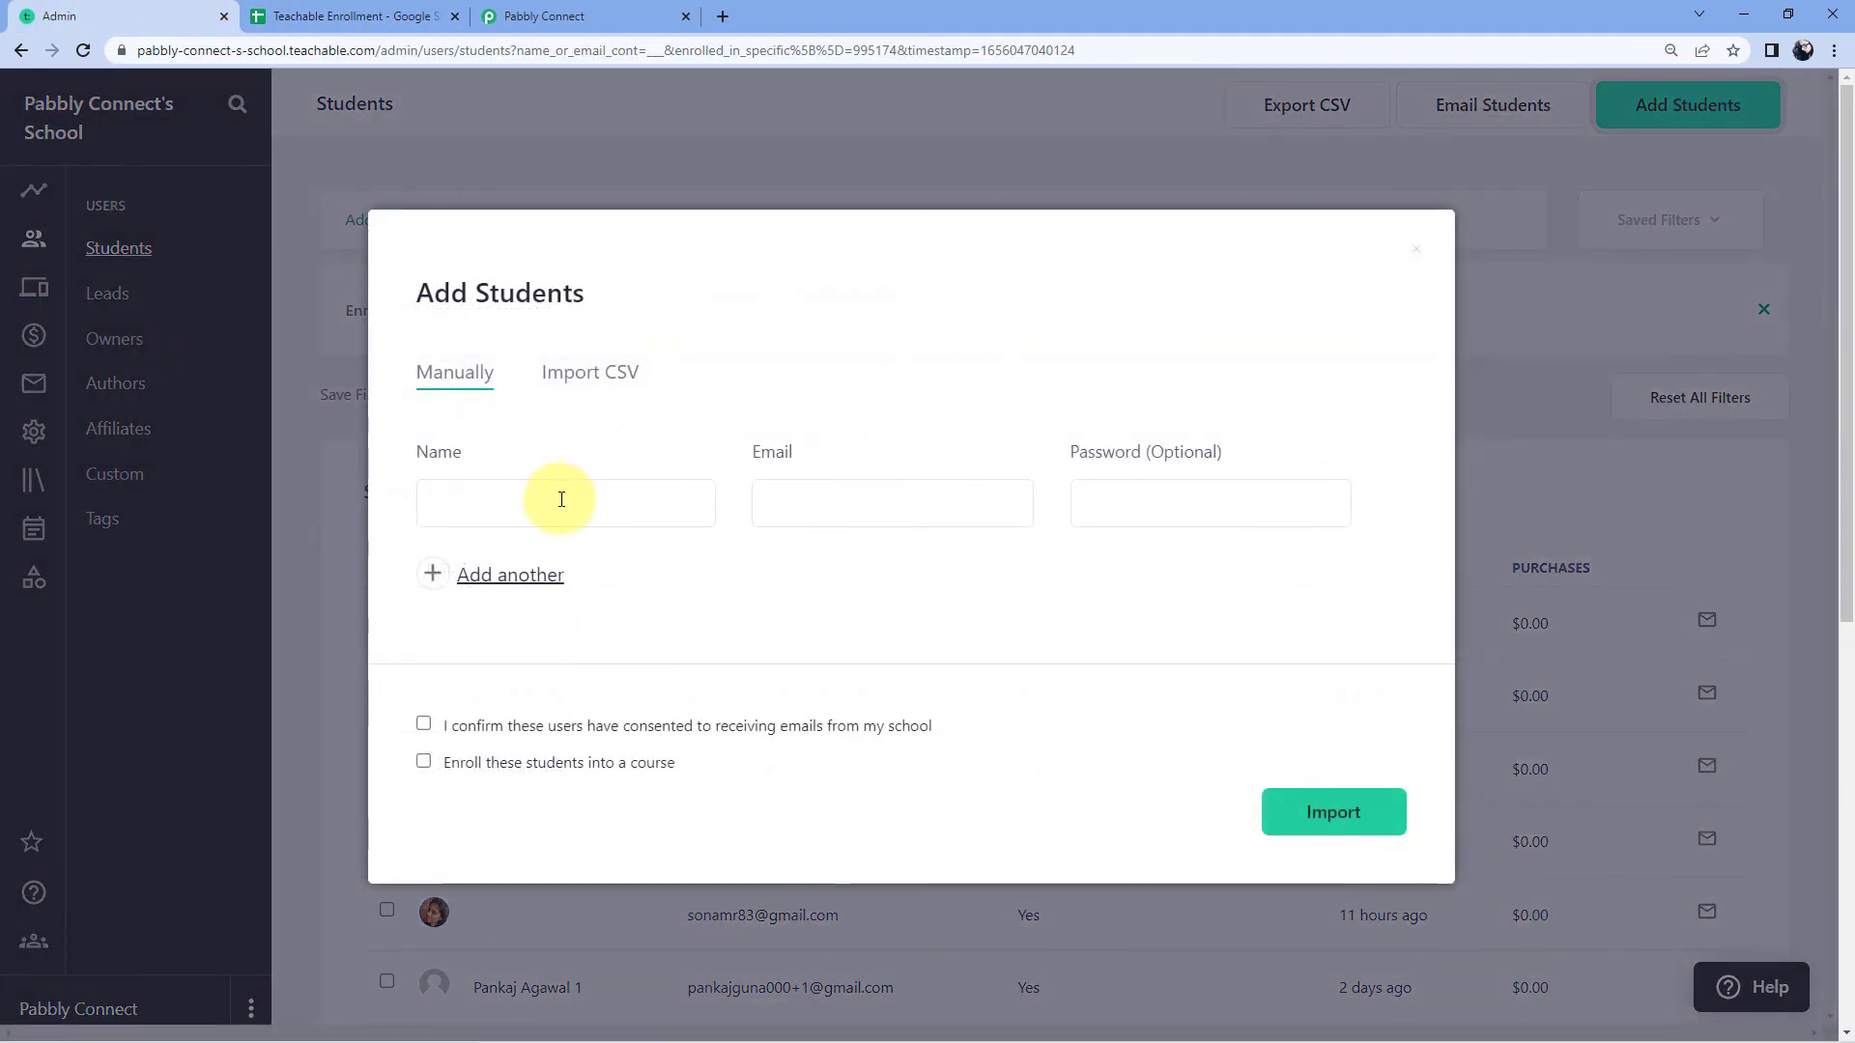
{"action": "left_click", "coordinate": [570, 502]}
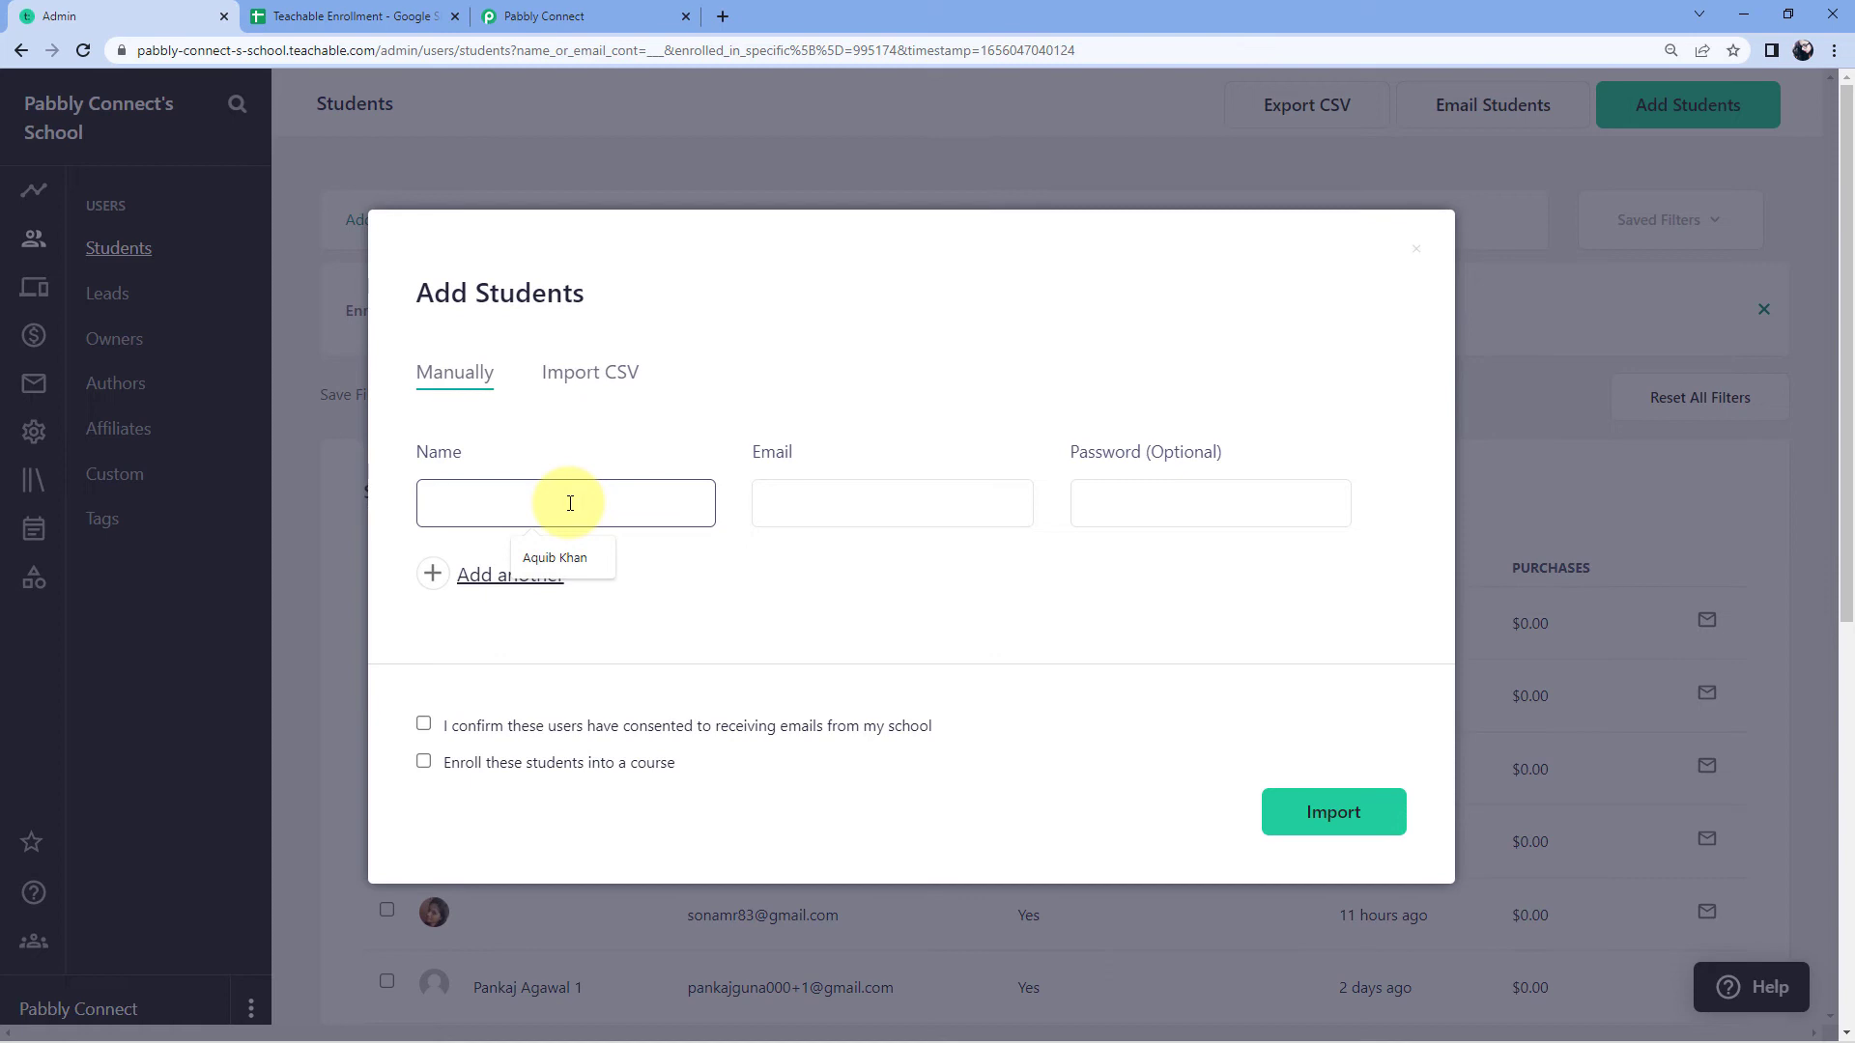
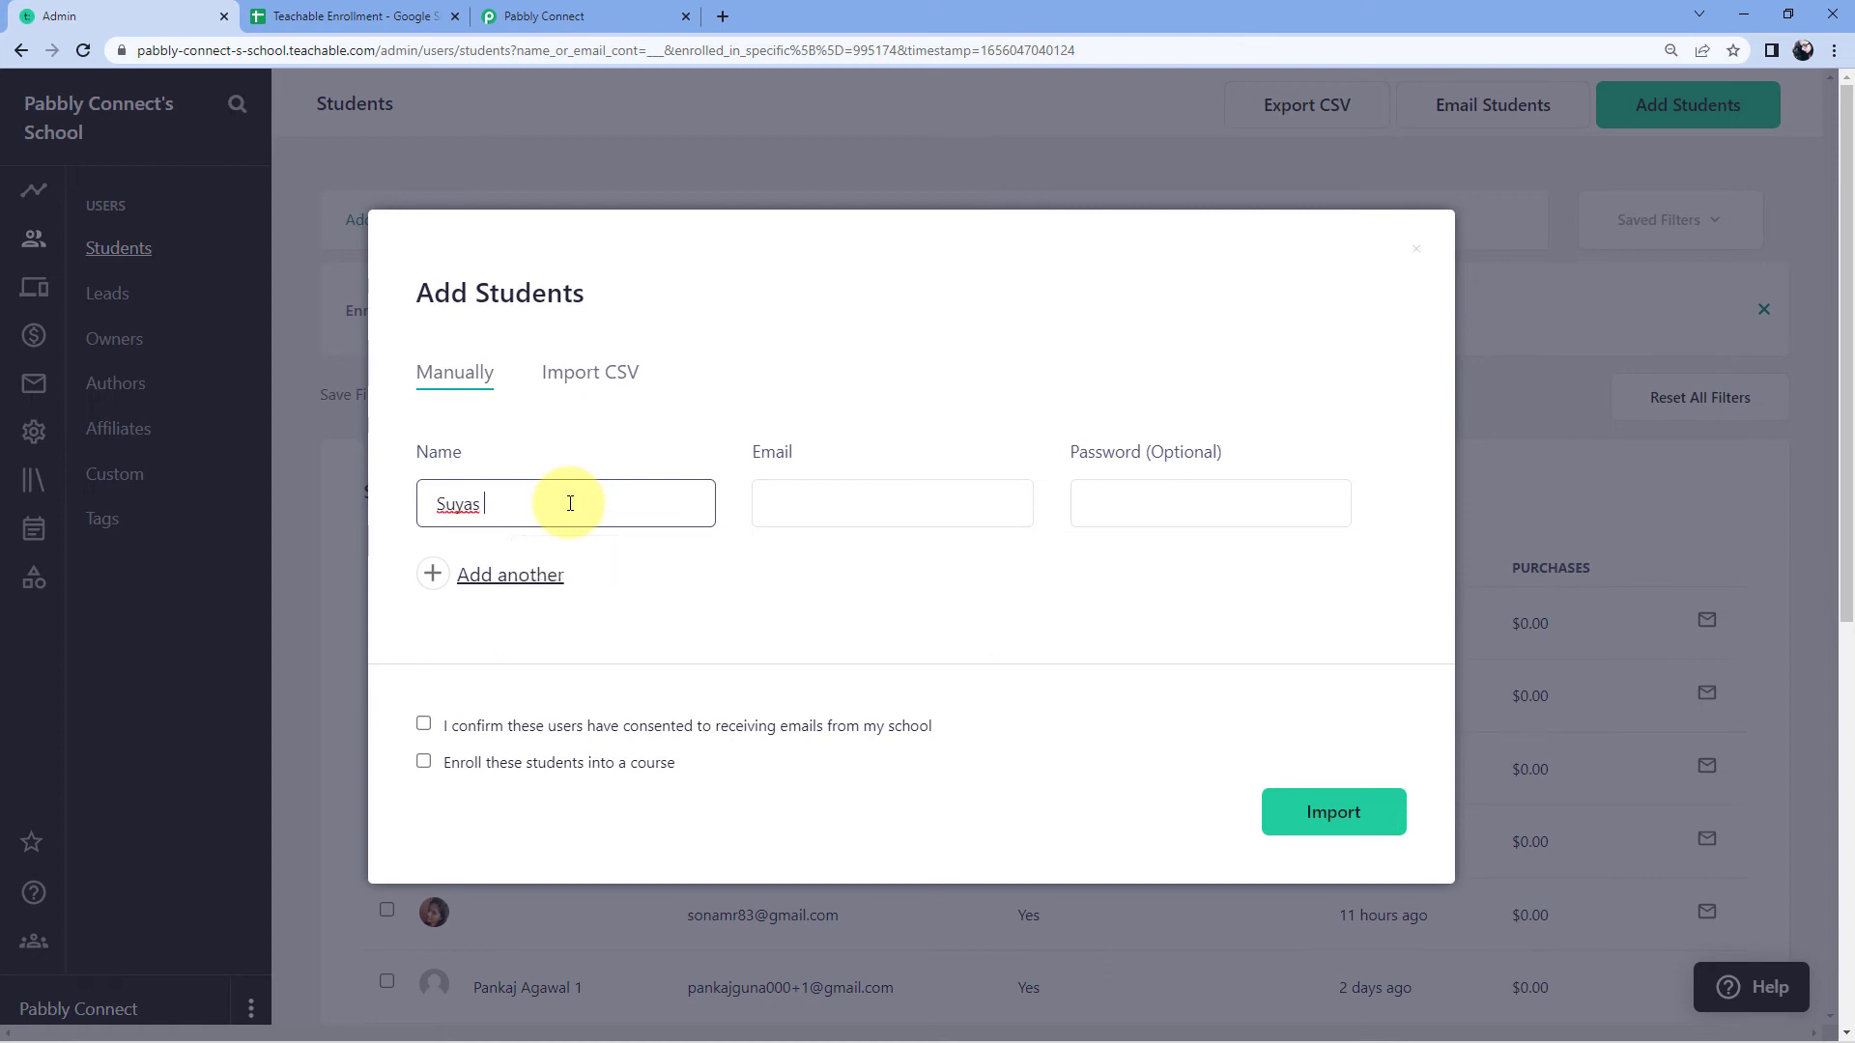
{"action": "key", "text": "Tab"}
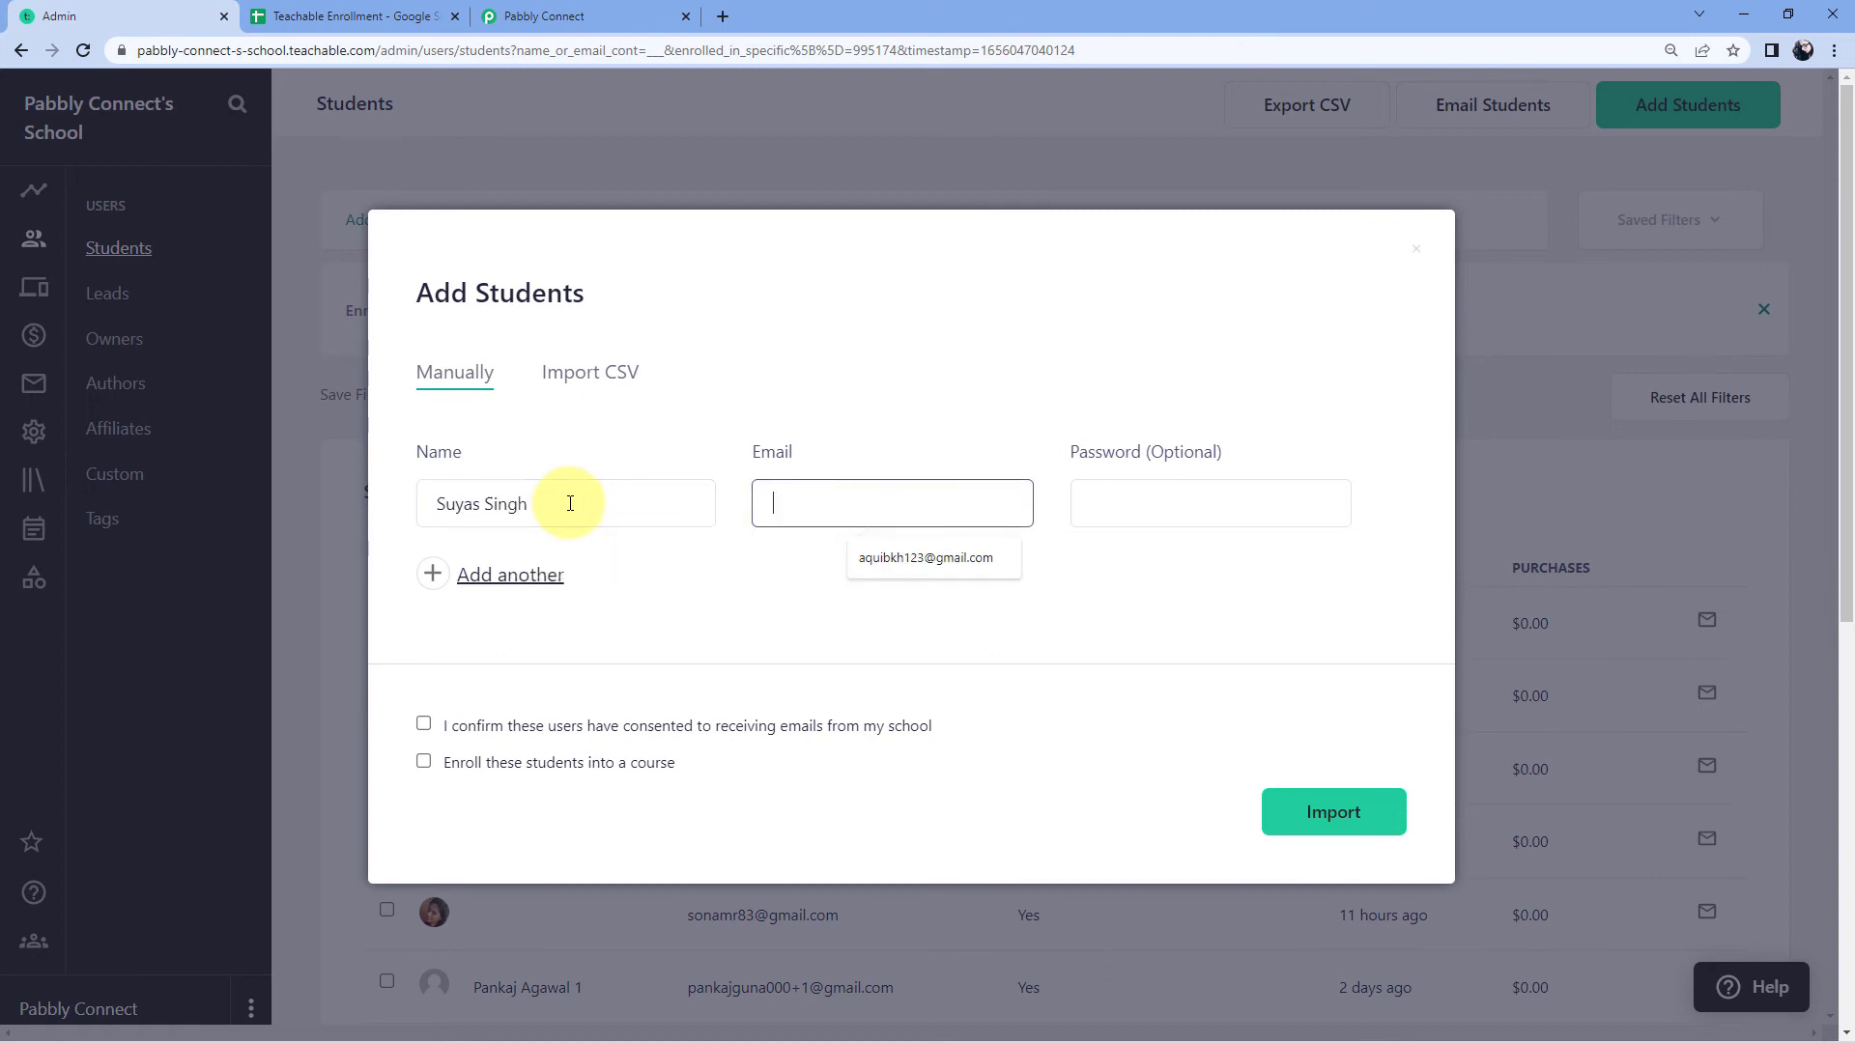
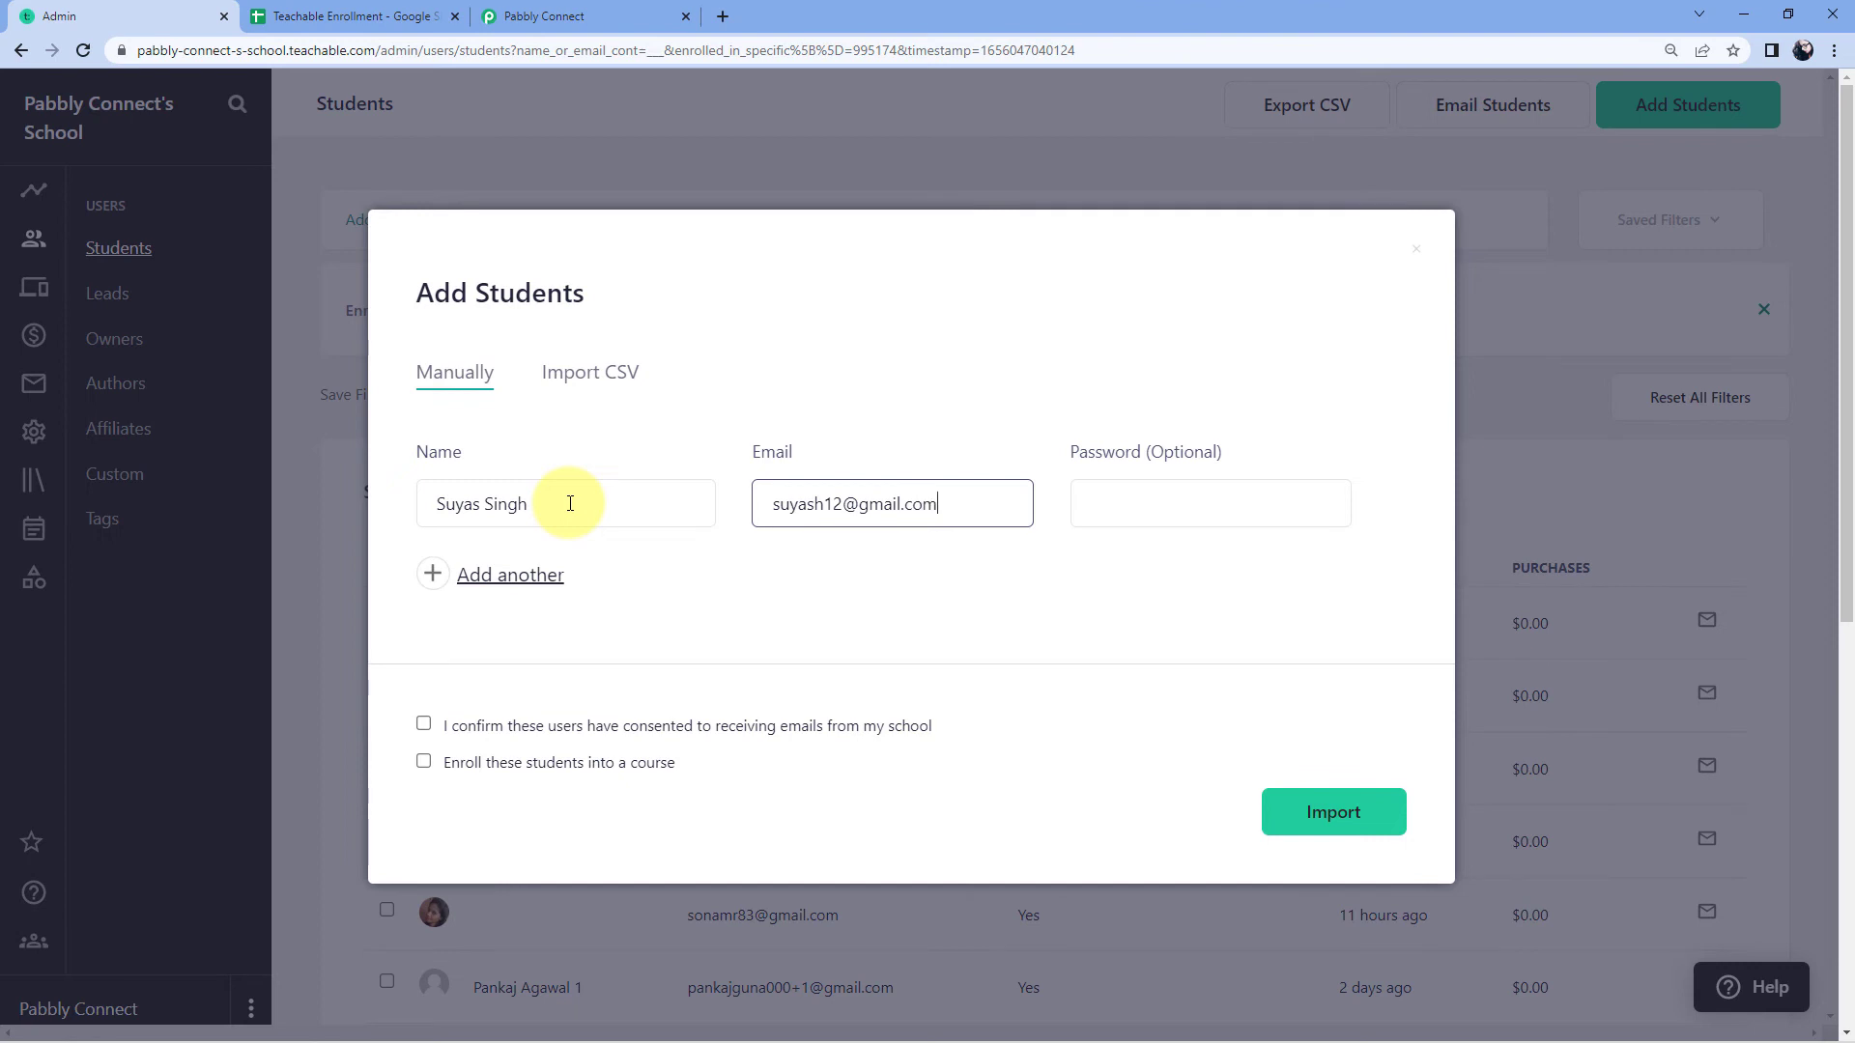
{"action": "key", "text": "Tab"}
Step: Tick email consent, enroll the student in Sports Training, correct the name spelling, and import
{"action": "scroll", "coordinate": [675, 473], "scroll_direction": "down", "scroll_amount": 1}
{"action": "left_click", "coordinate": [1120, 474]}
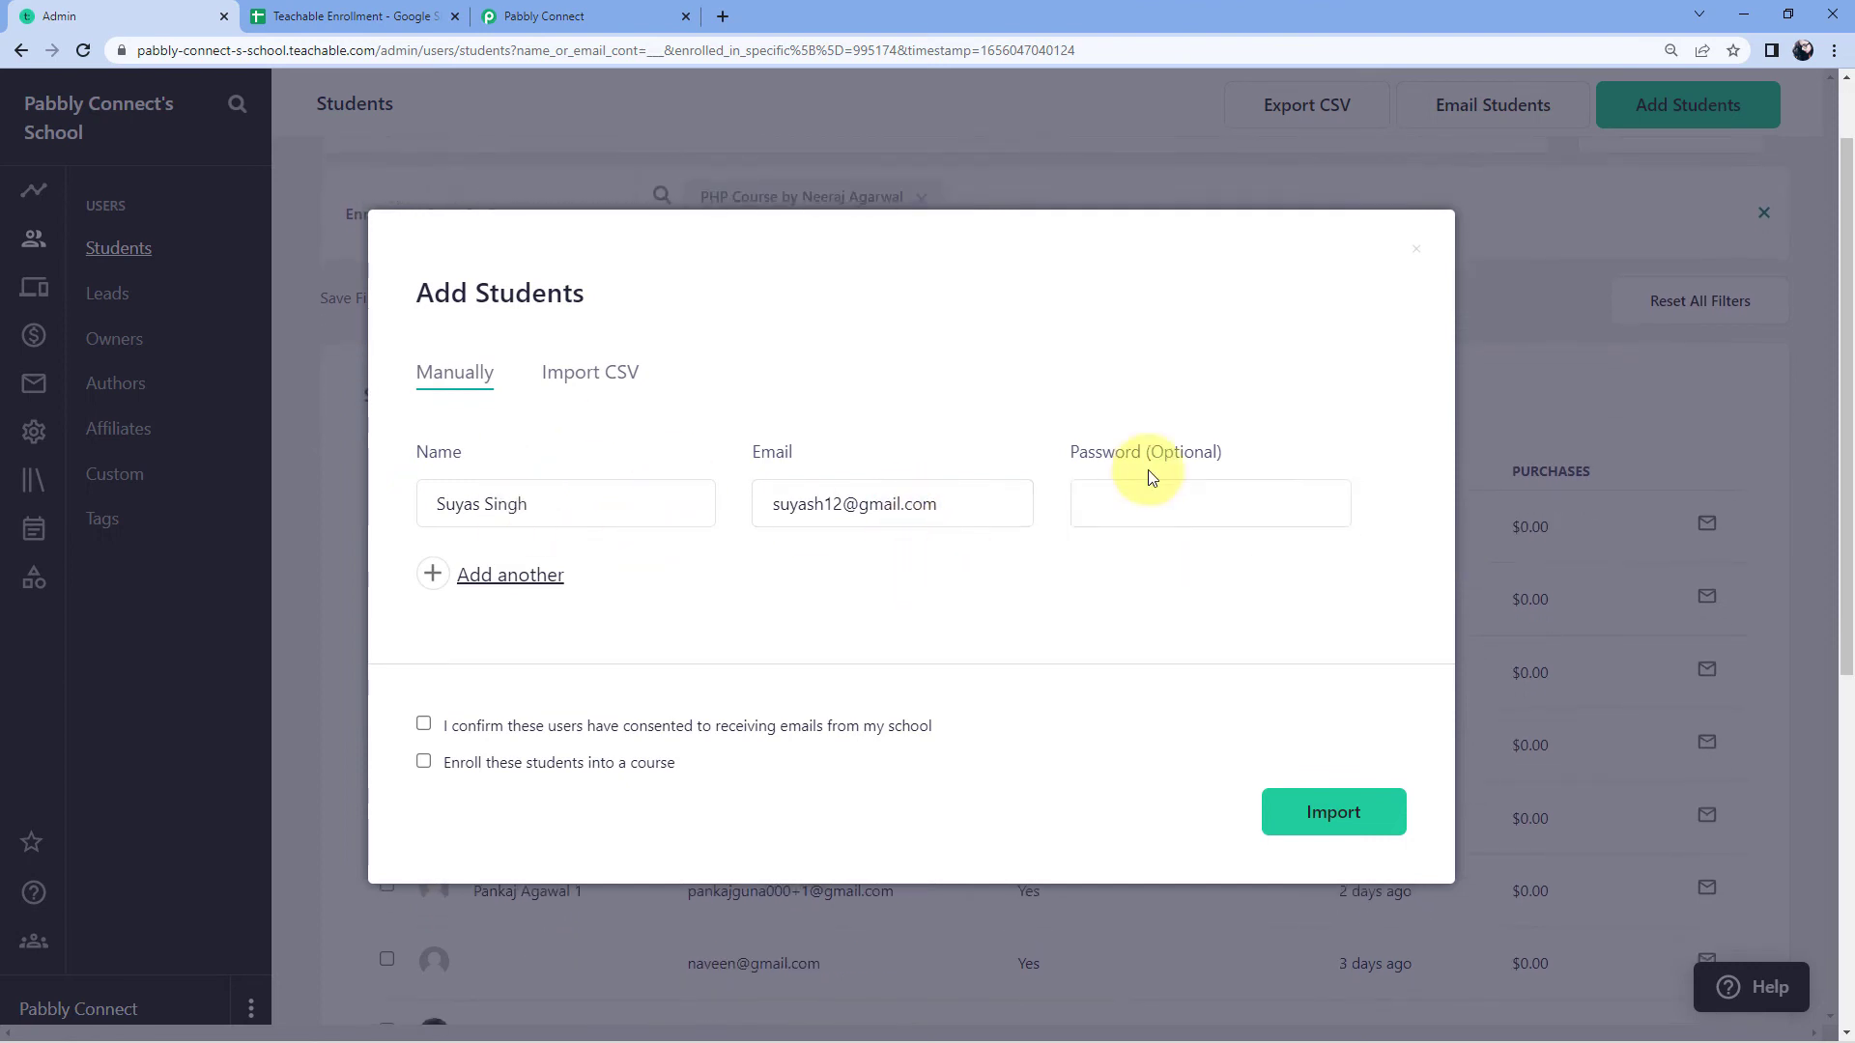
{"action": "scroll", "coordinate": [988, 515], "scroll_direction": "down", "scroll_amount": 1}
{"action": "left_click", "coordinate": [423, 723]}
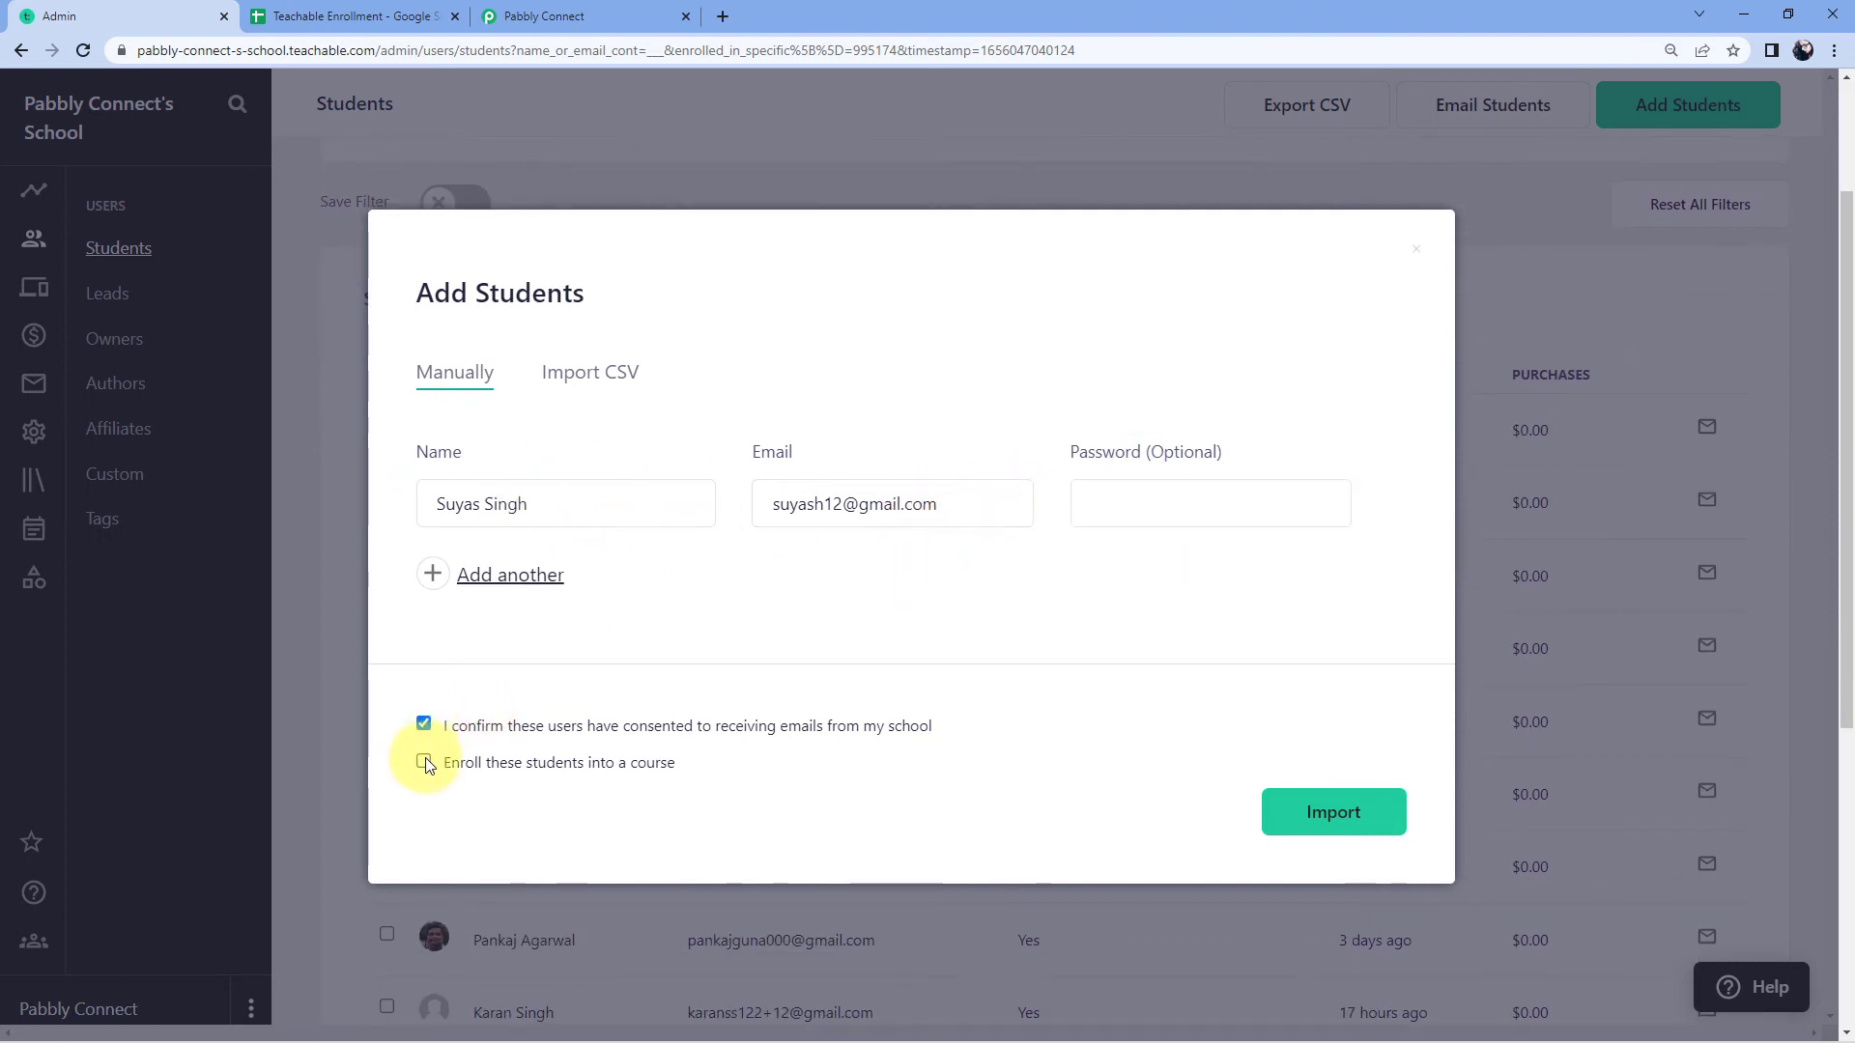
{"action": "left_click", "coordinate": [424, 761]}
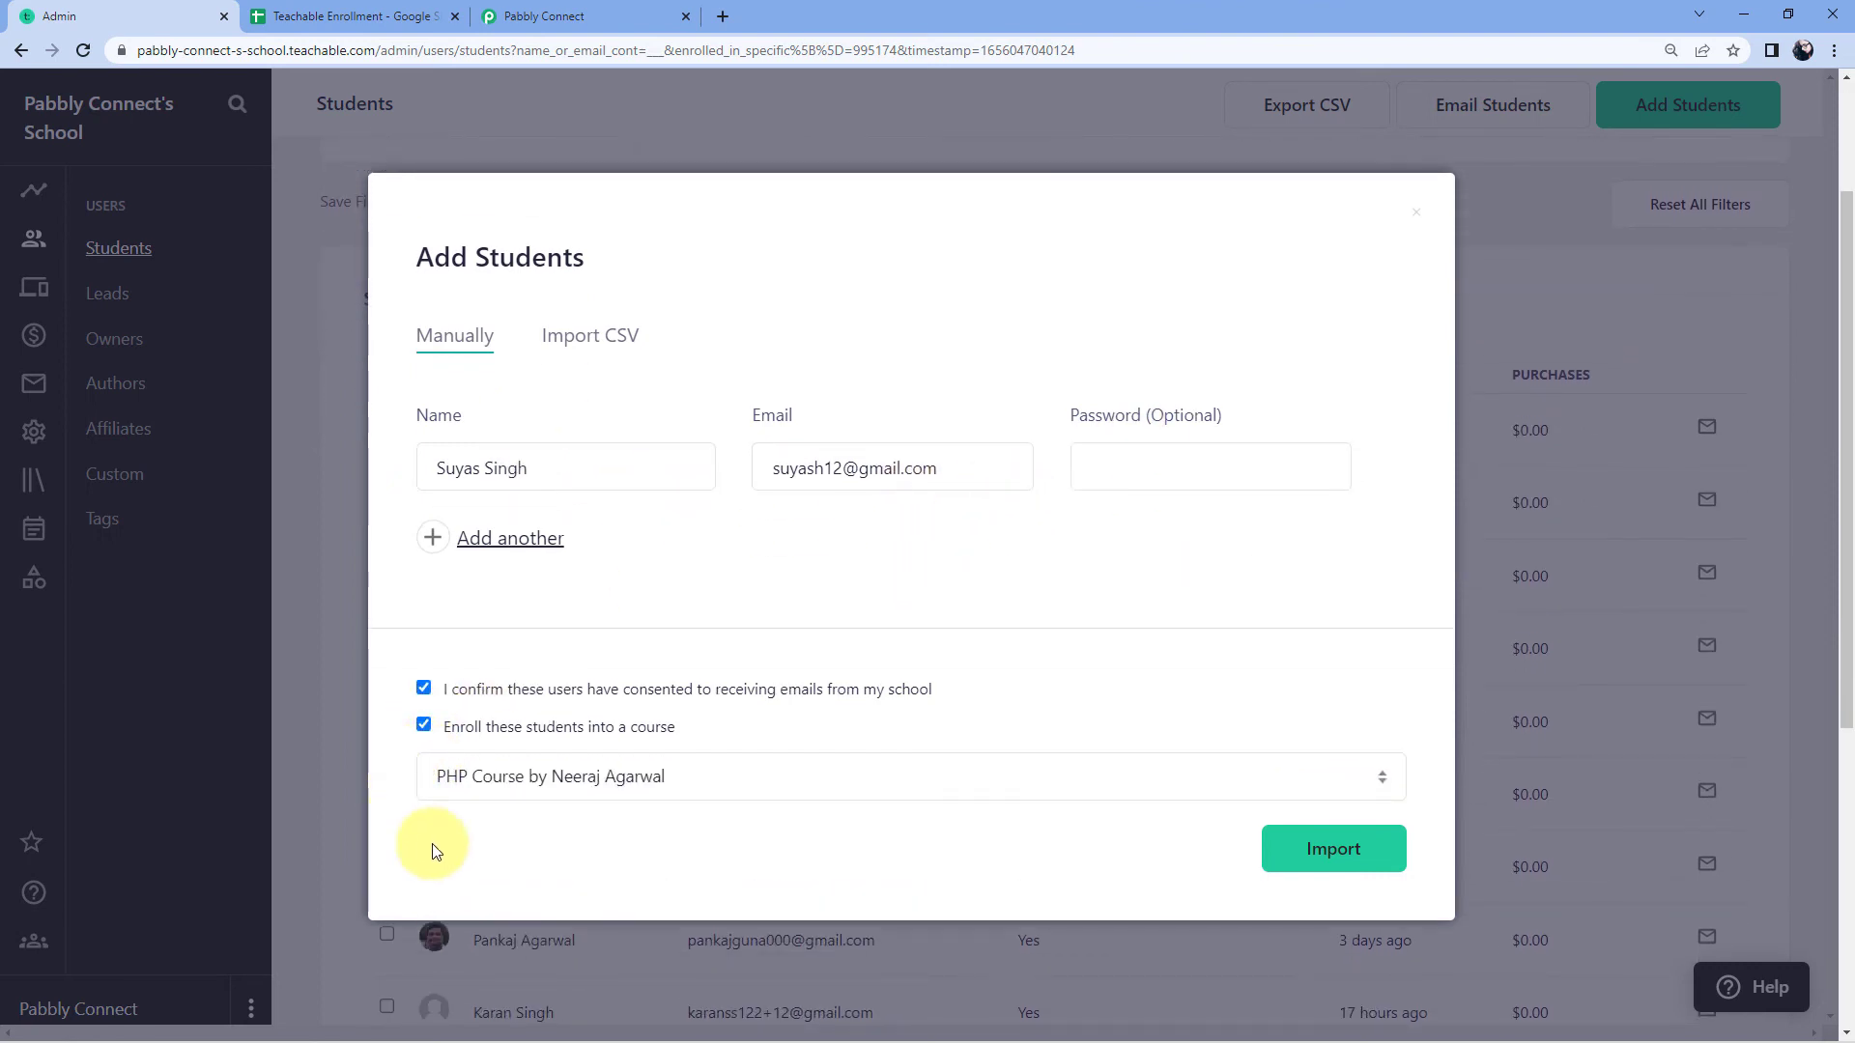
{"action": "left_click", "coordinate": [766, 776]}
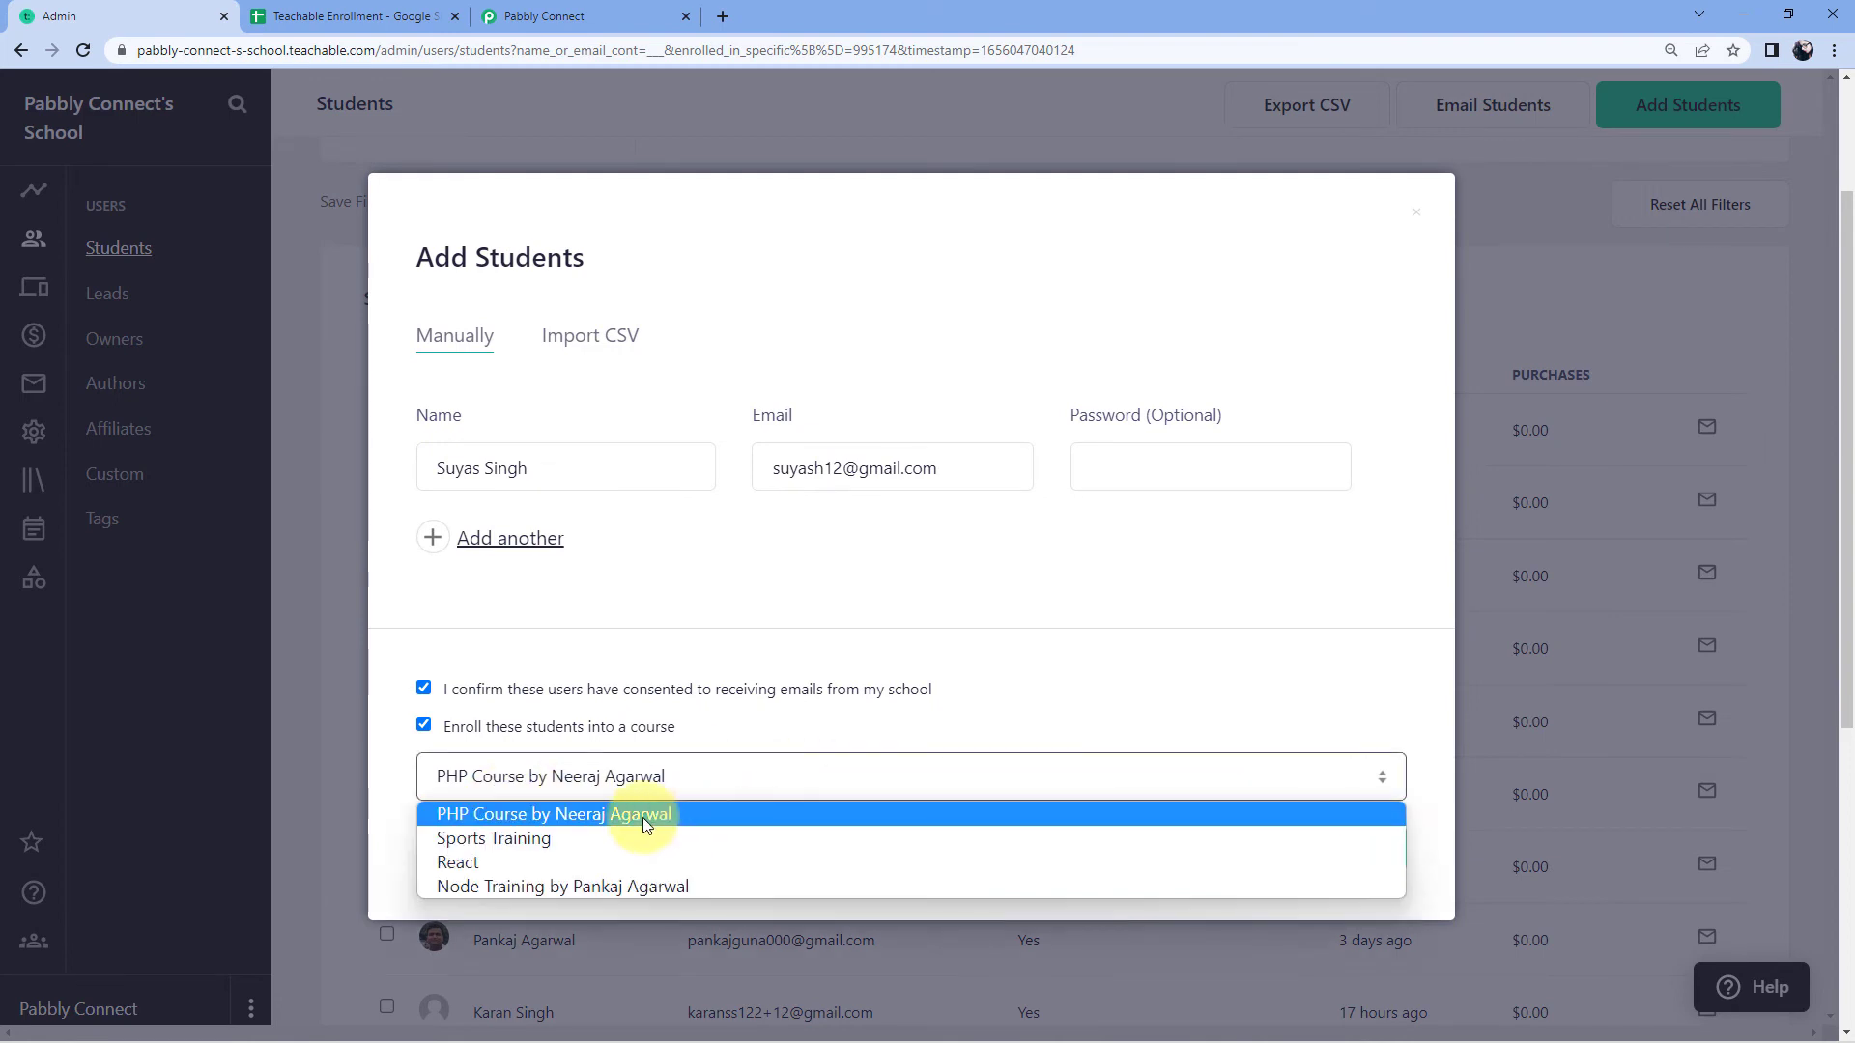
{"action": "left_click", "coordinate": [475, 839]}
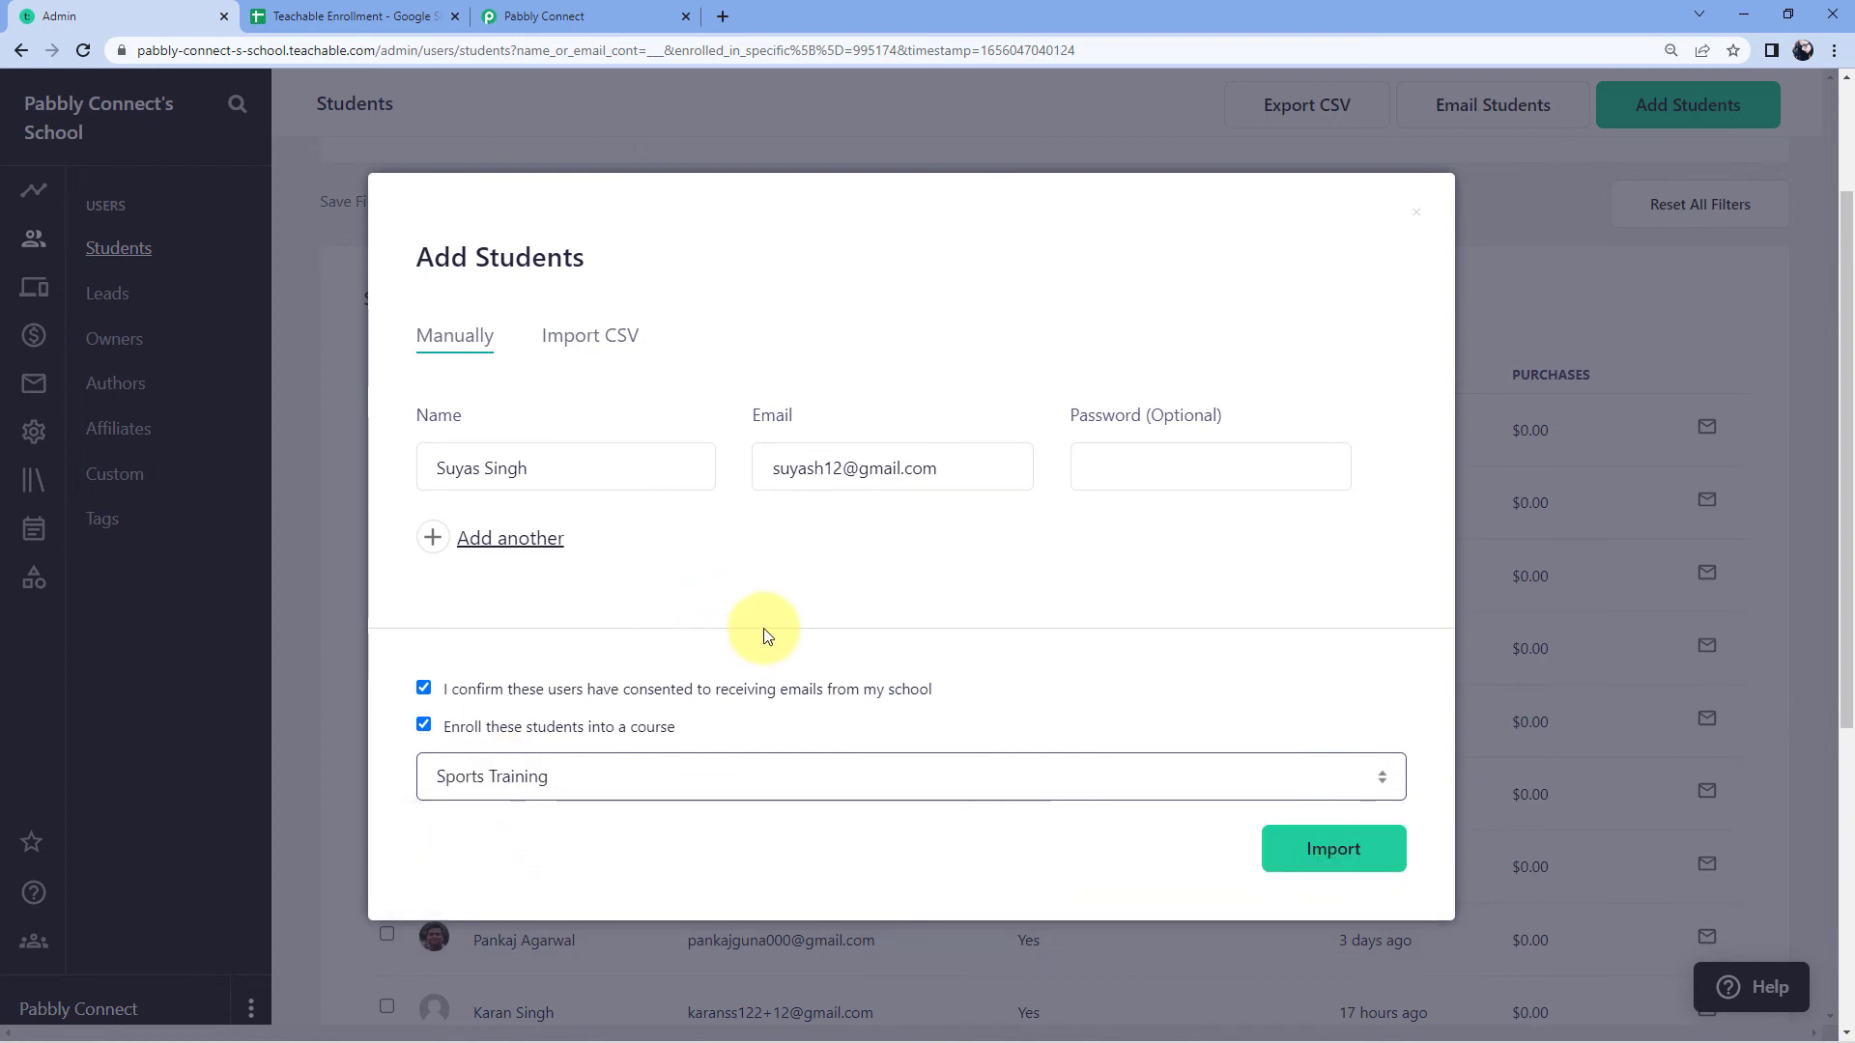
{"action": "left_click", "coordinate": [472, 469]}
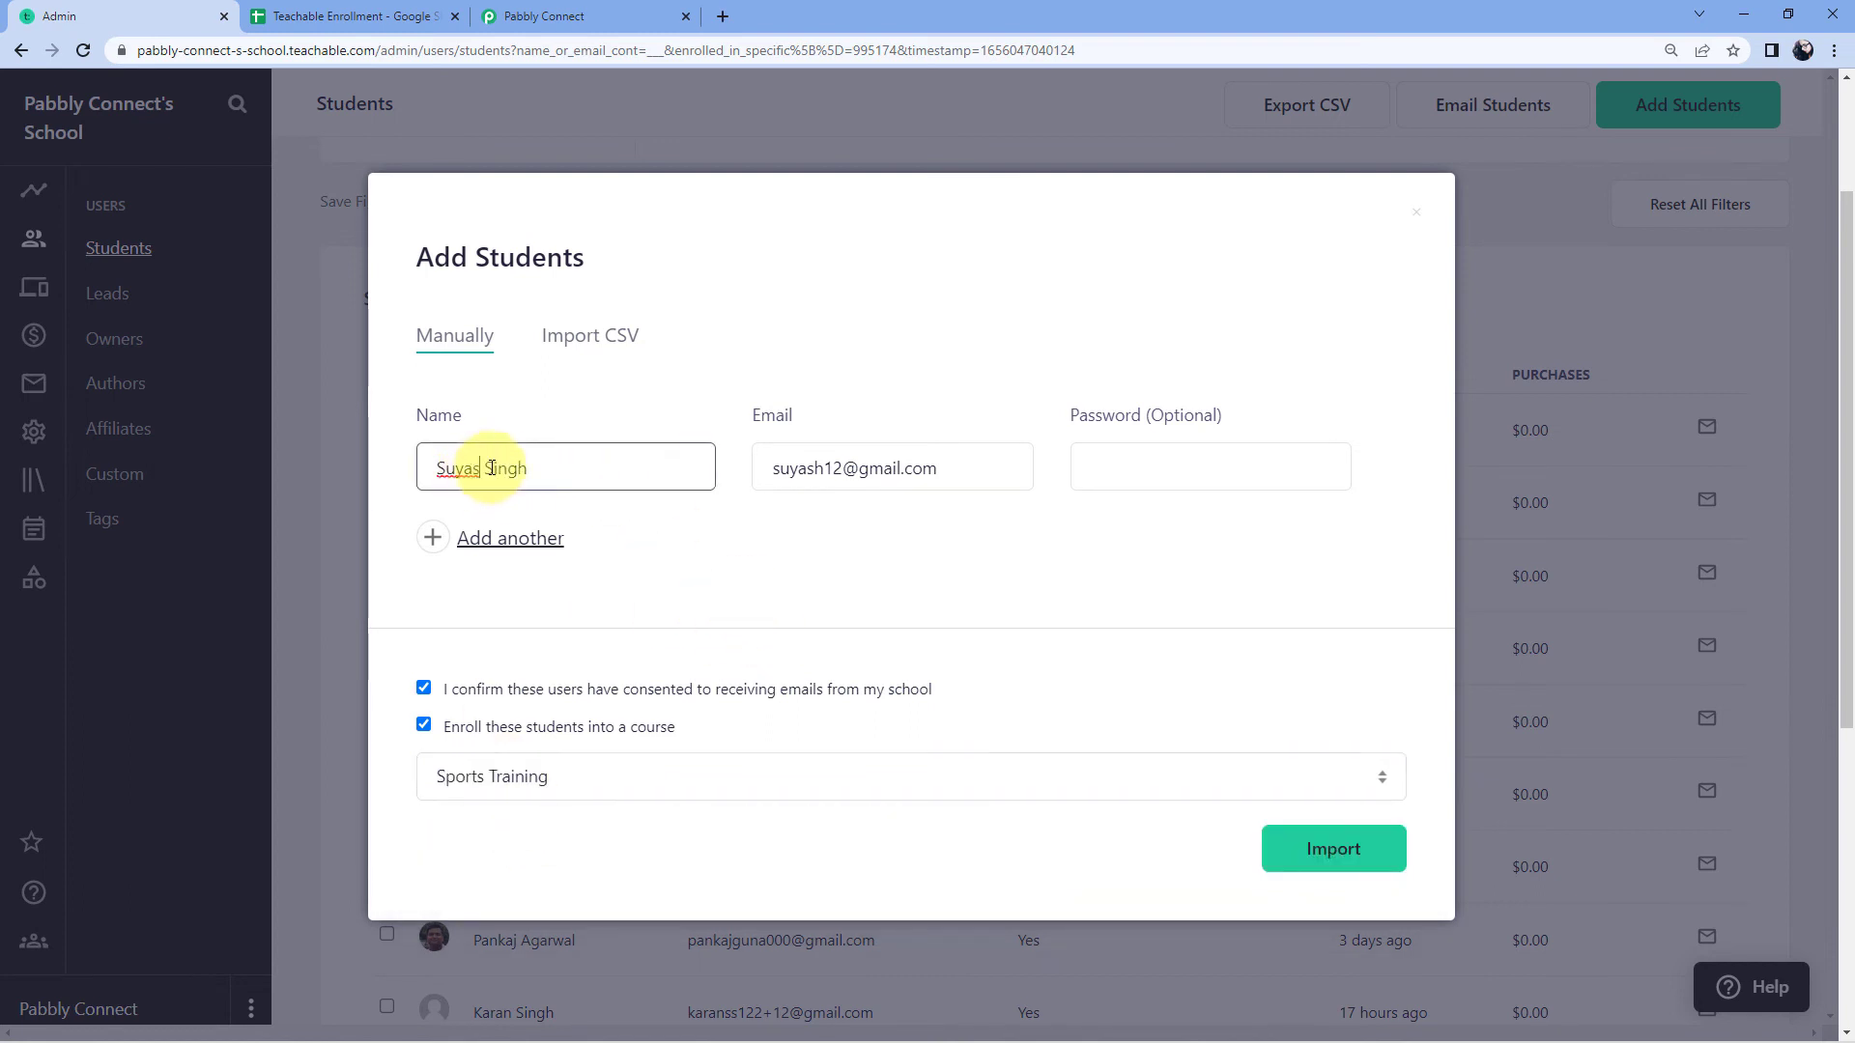
{"action": "type", "text": "h"}
{"action": "left_click", "coordinate": [781, 586]}
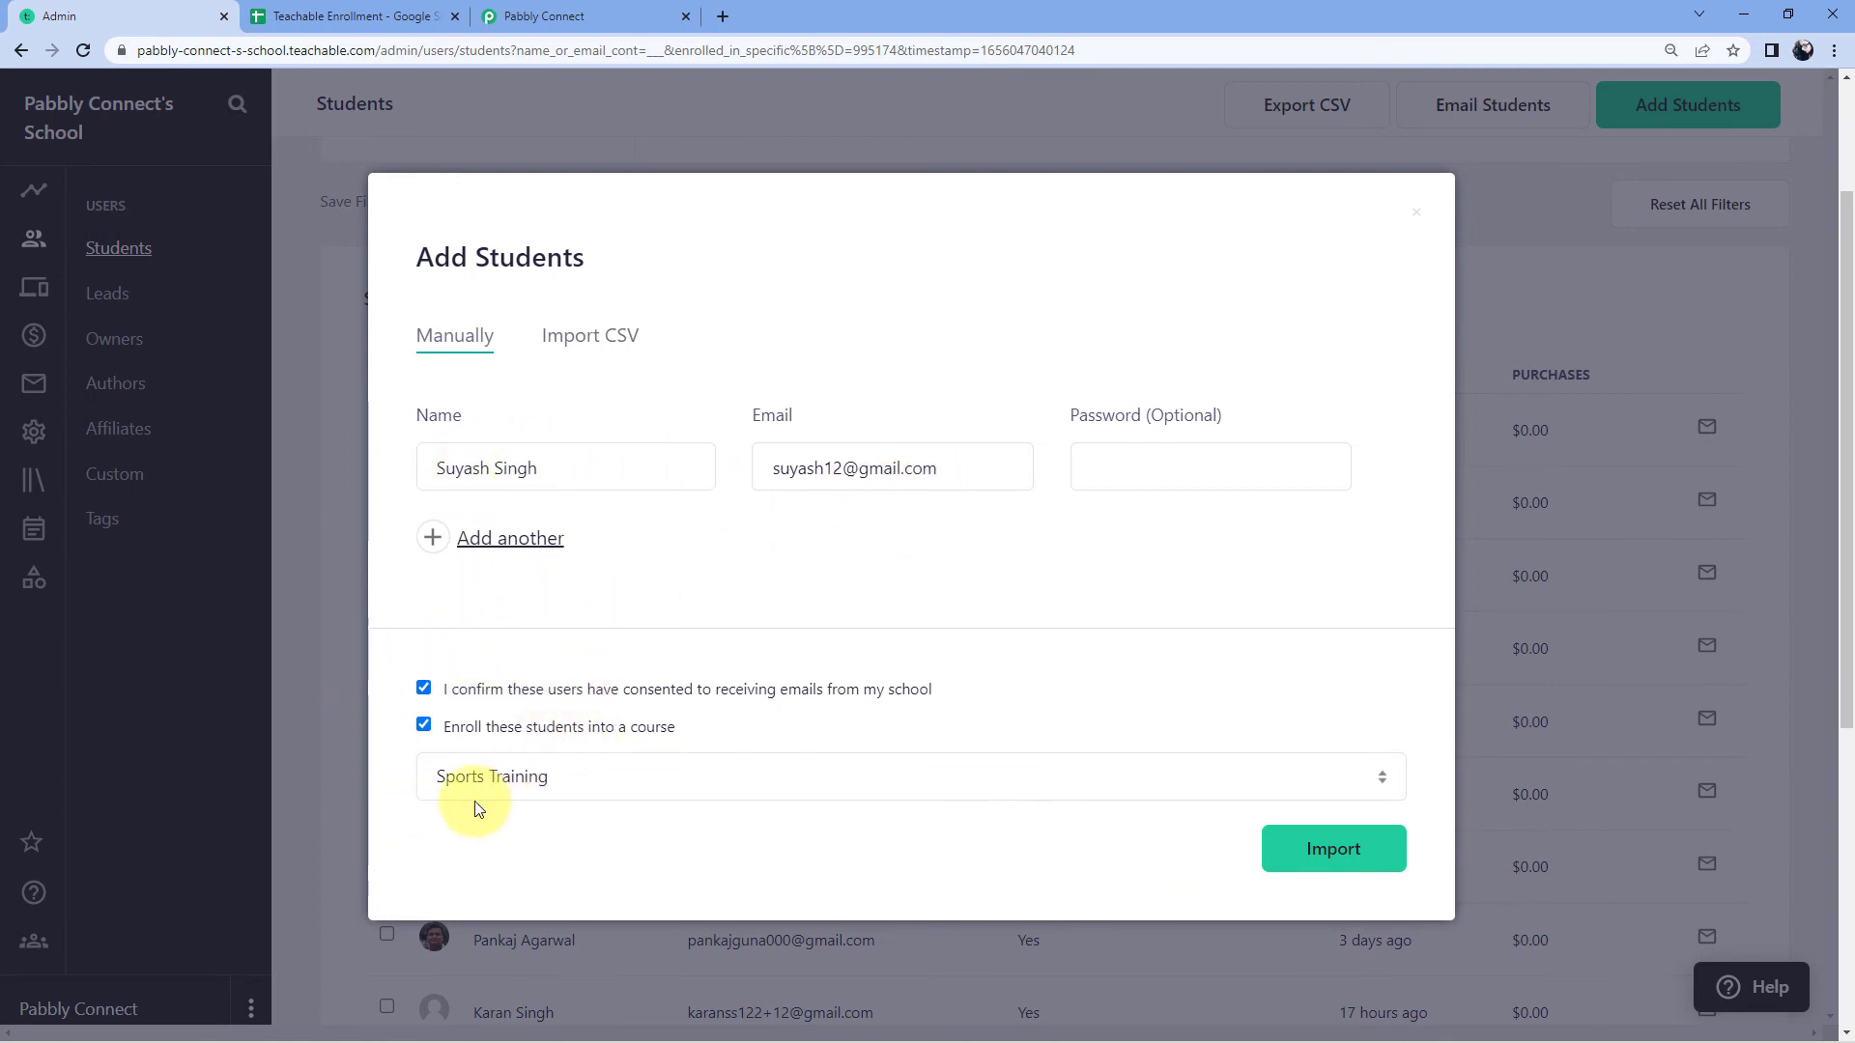
{"action": "left_click", "coordinate": [1325, 854]}
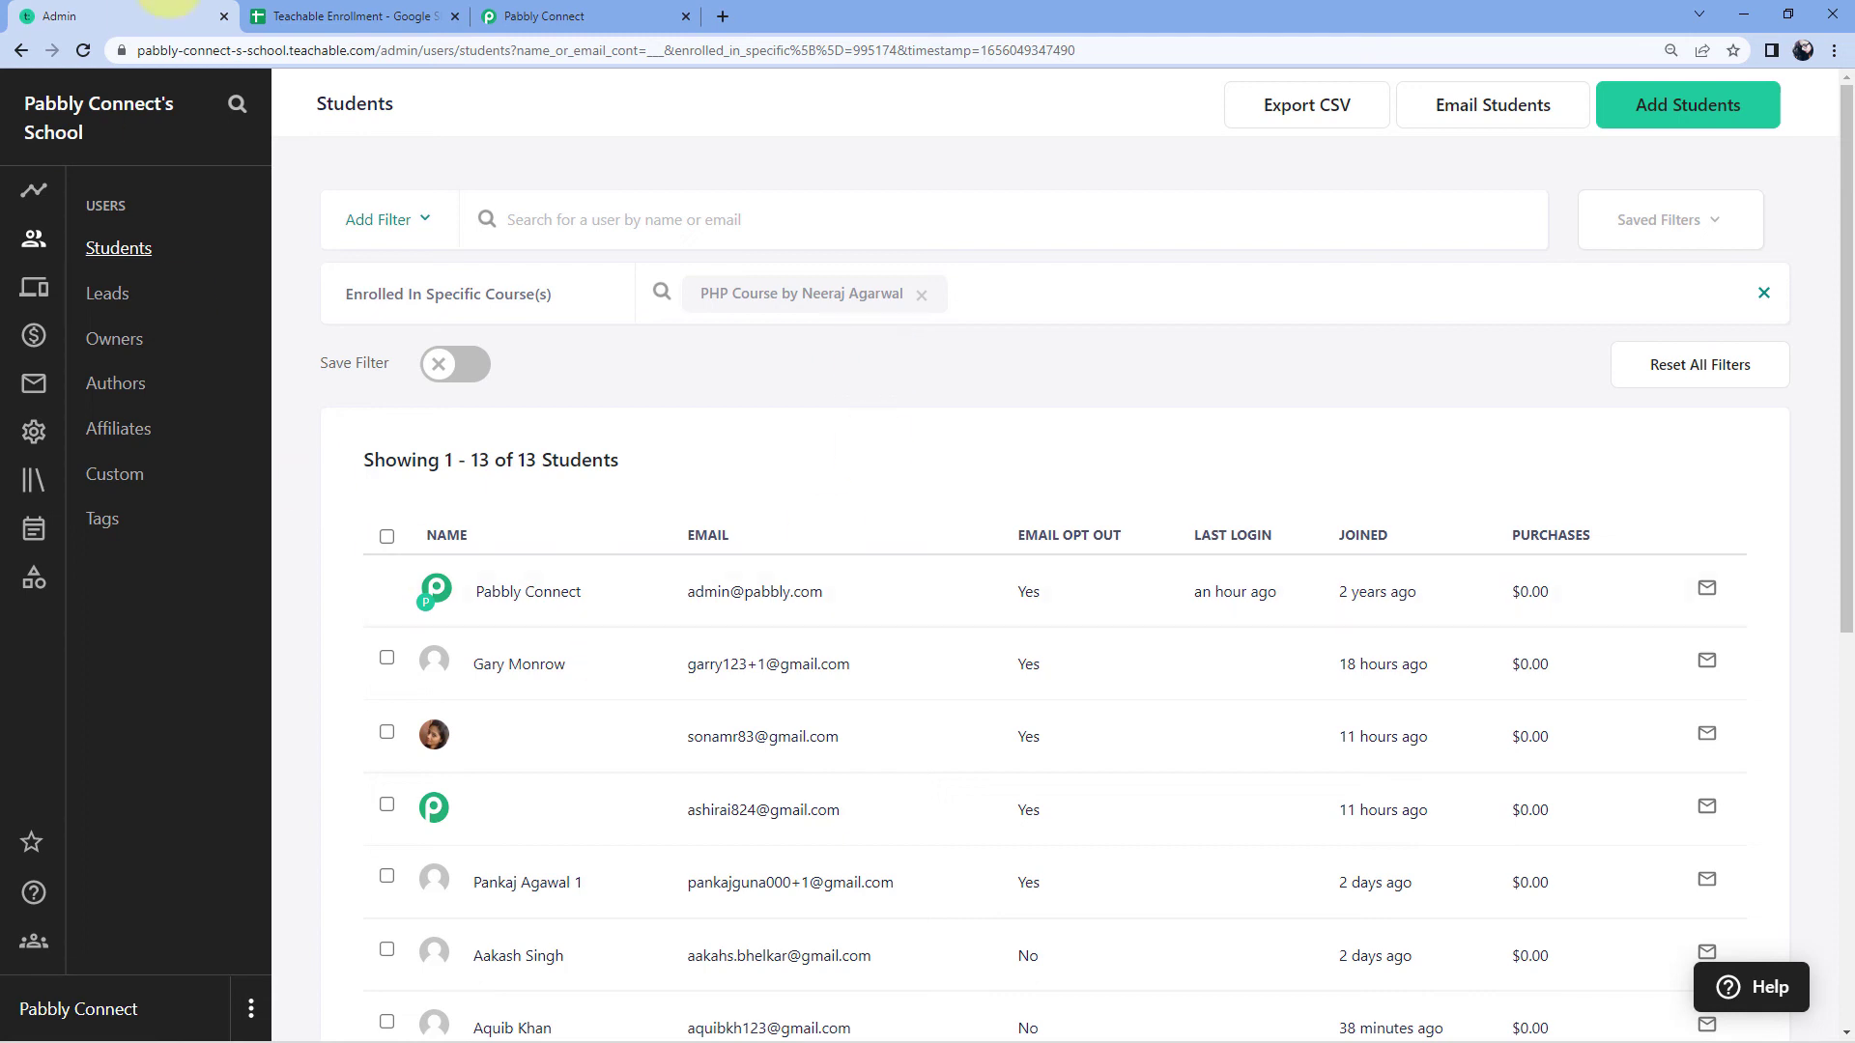
Step: Widen column A and check row 3's name, email, Sports Training and 2022-06-24T05:42:27Z values
{"action": "left_click", "coordinate": [319, 17]}
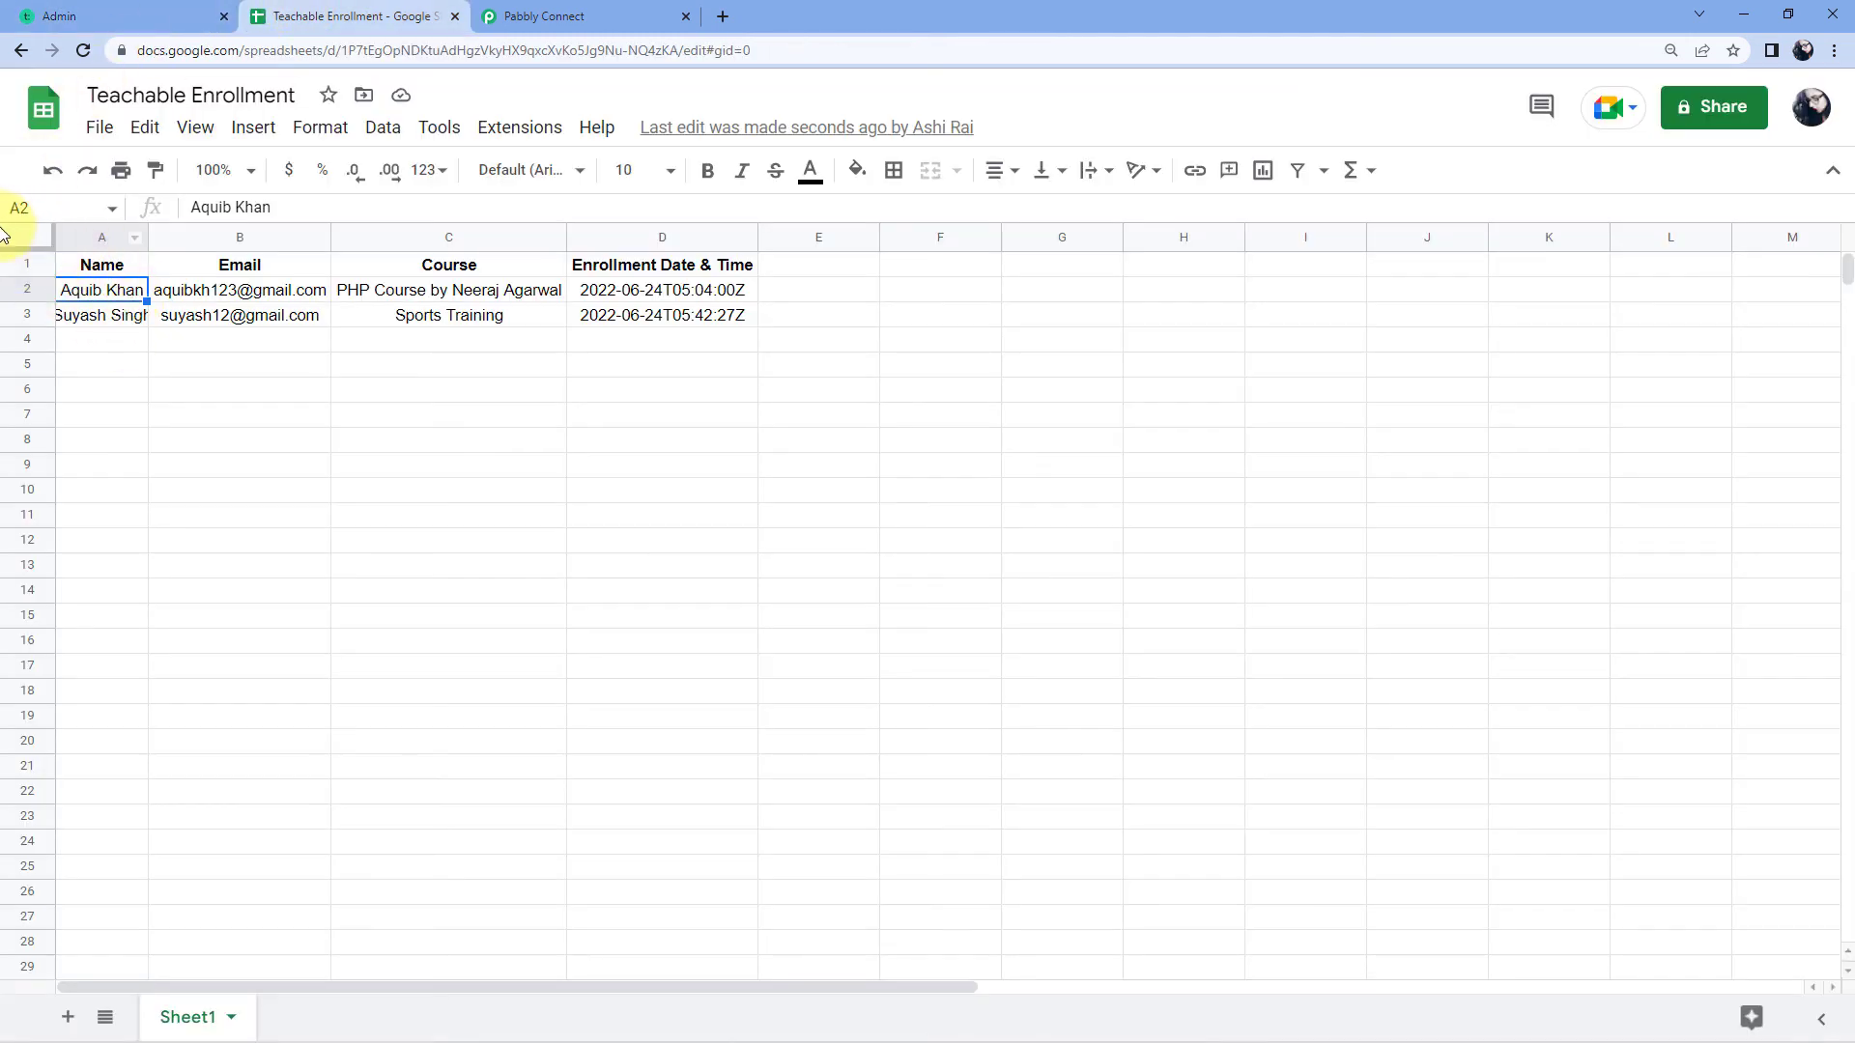
{"action": "left_click", "coordinate": [21, 237]}
{"action": "left_click_drag", "start_coordinate": [147, 230], "coordinate": [165, 237]}
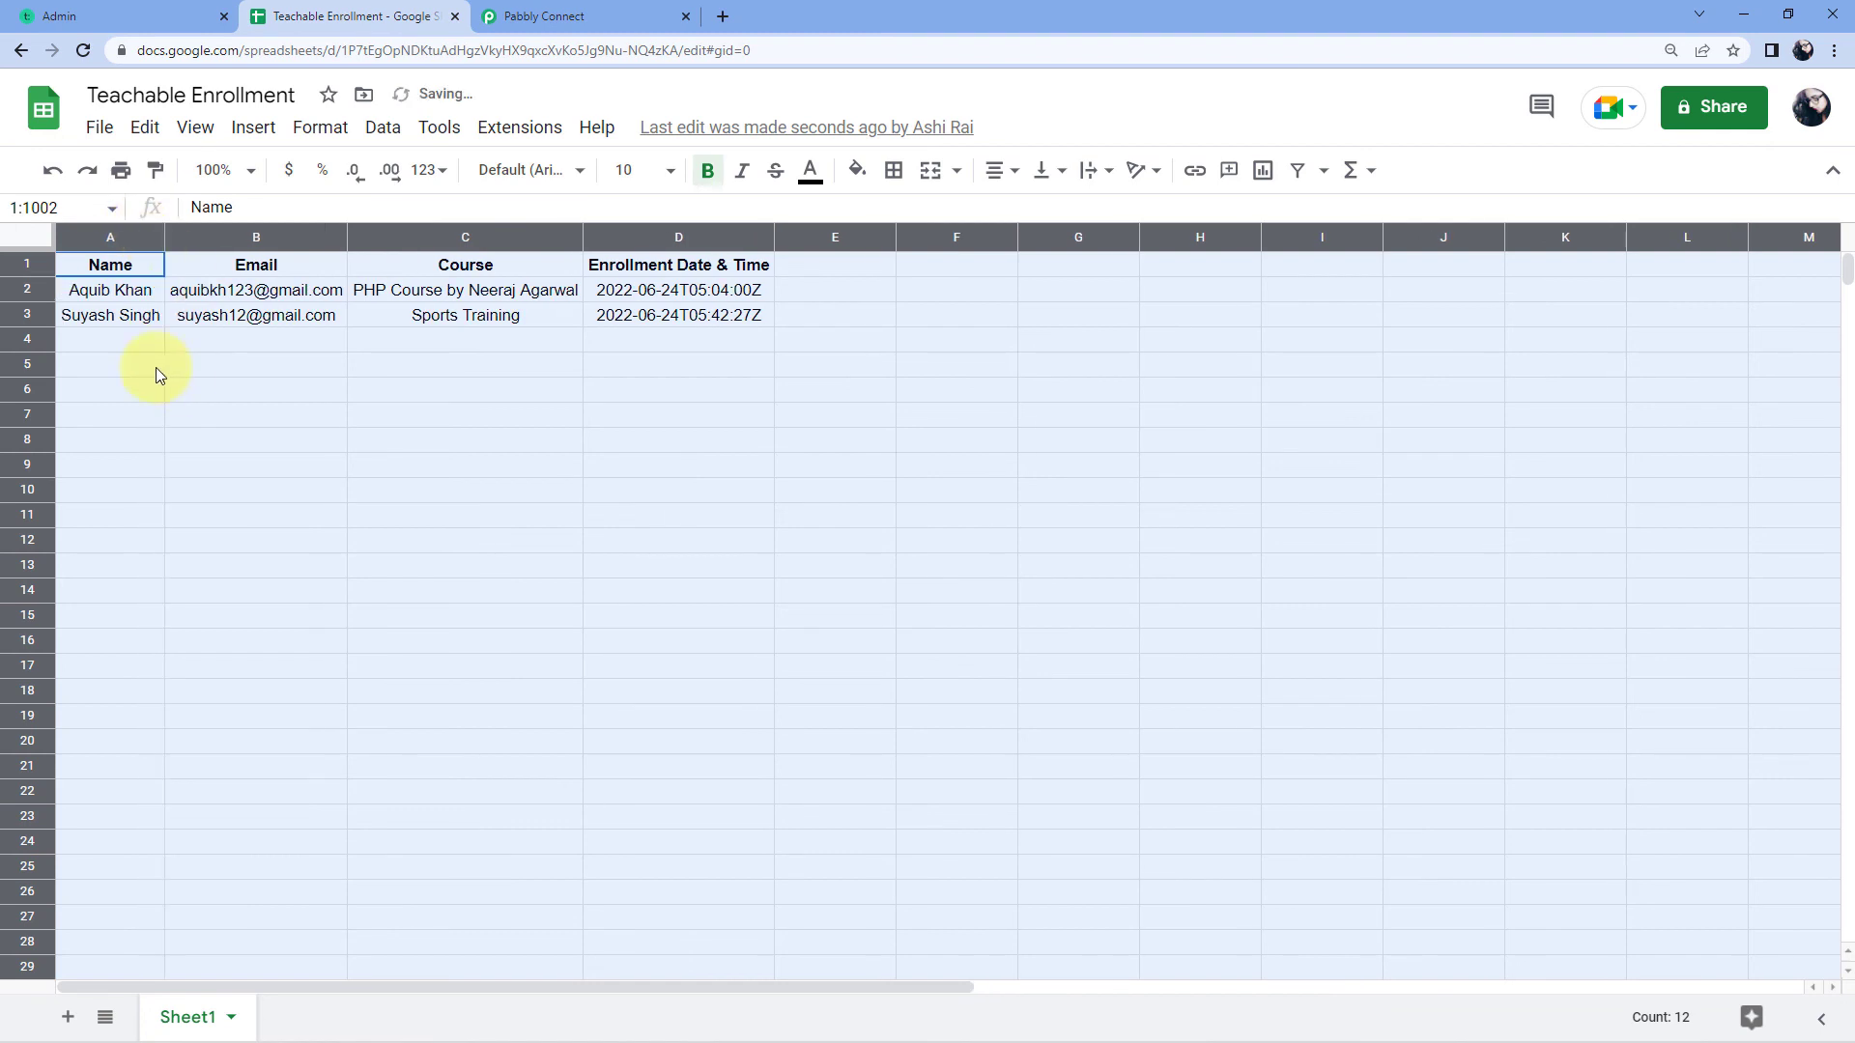
{"action": "left_click", "coordinate": [145, 343]}
{"action": "left_click", "coordinate": [136, 317]}
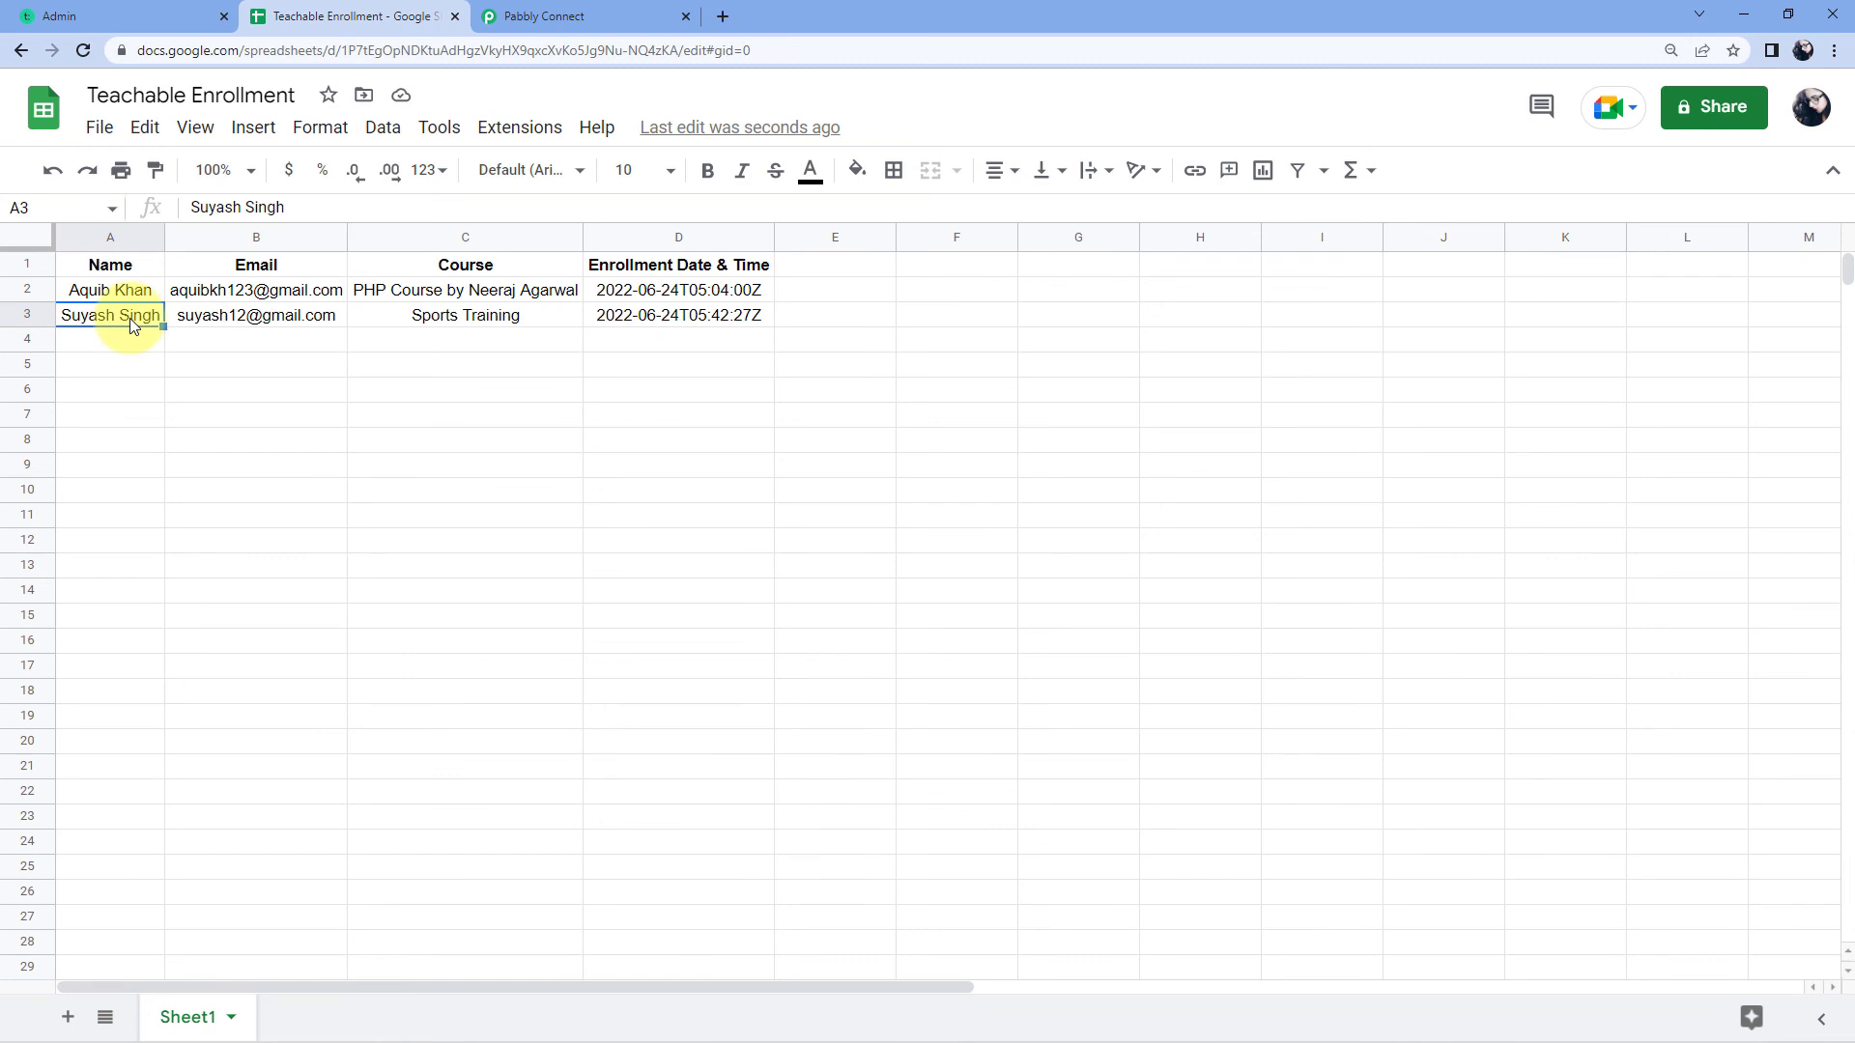
{"action": "left_click", "coordinate": [294, 321]}
{"action": "left_click", "coordinate": [479, 322]}
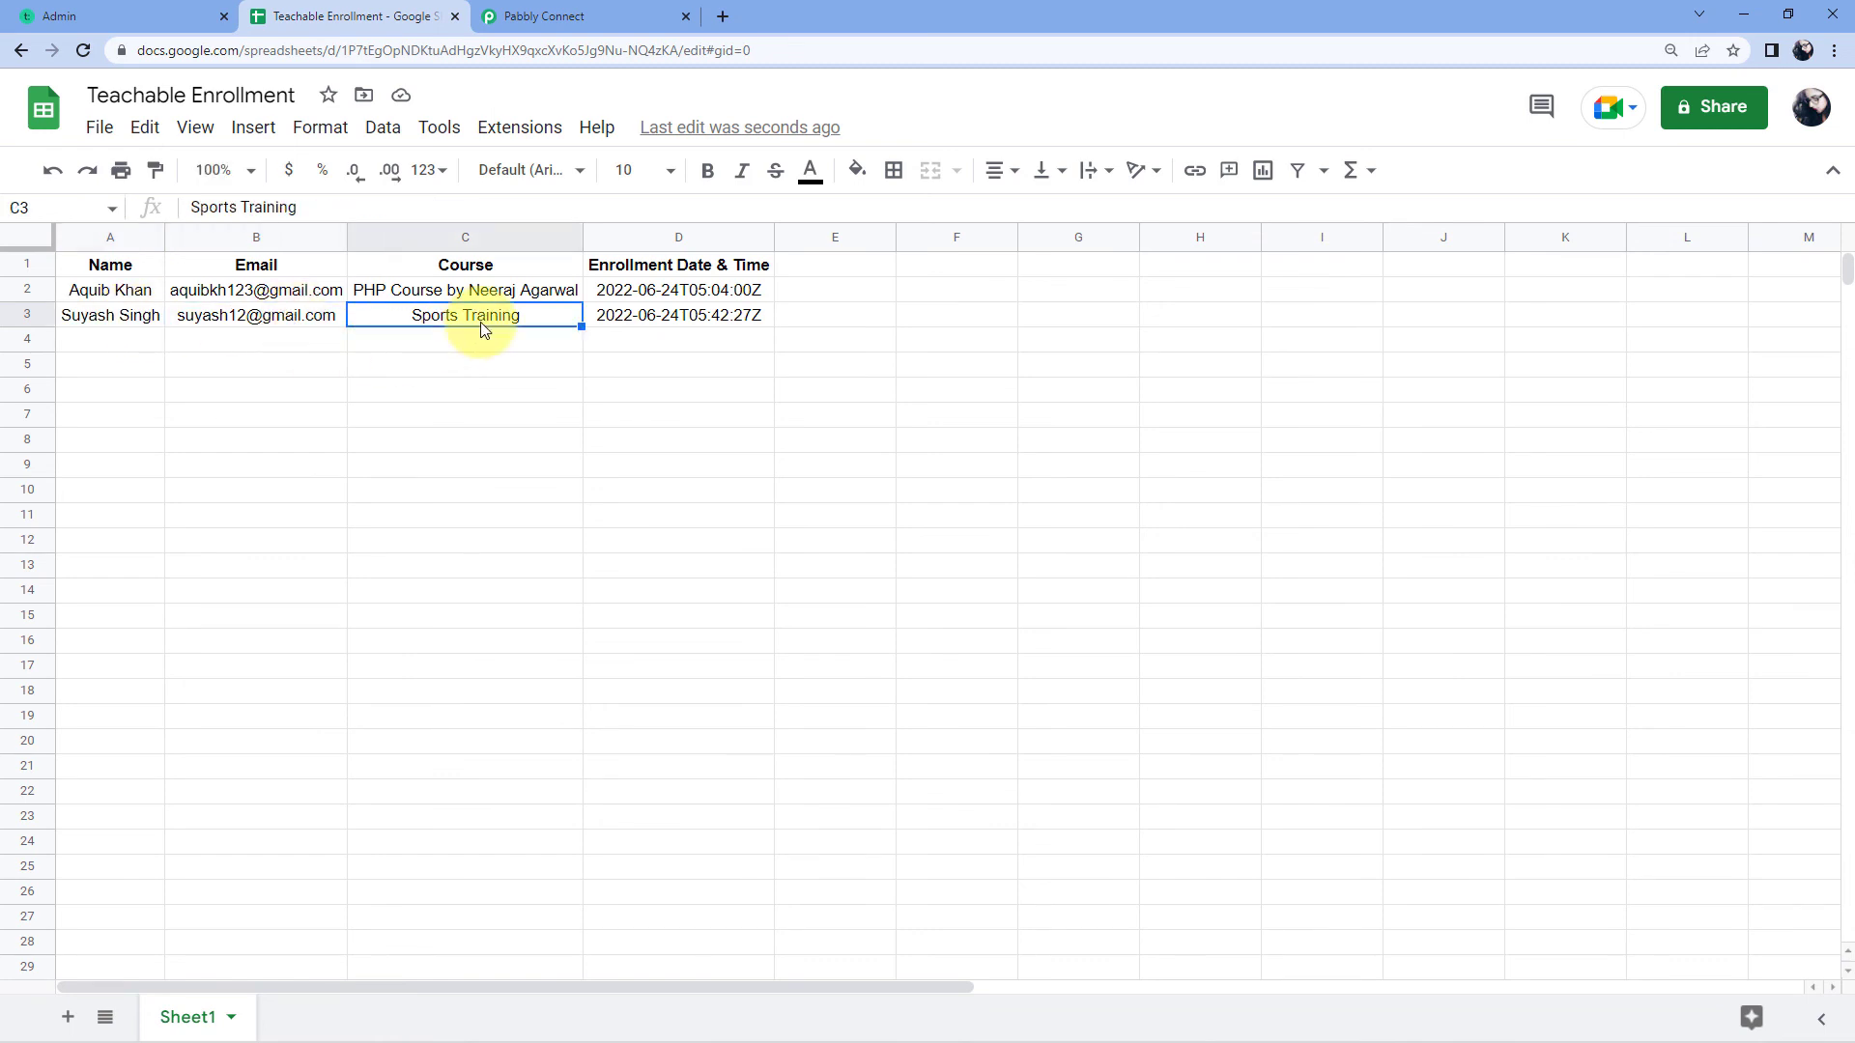
{"action": "left_click", "coordinate": [707, 316]}
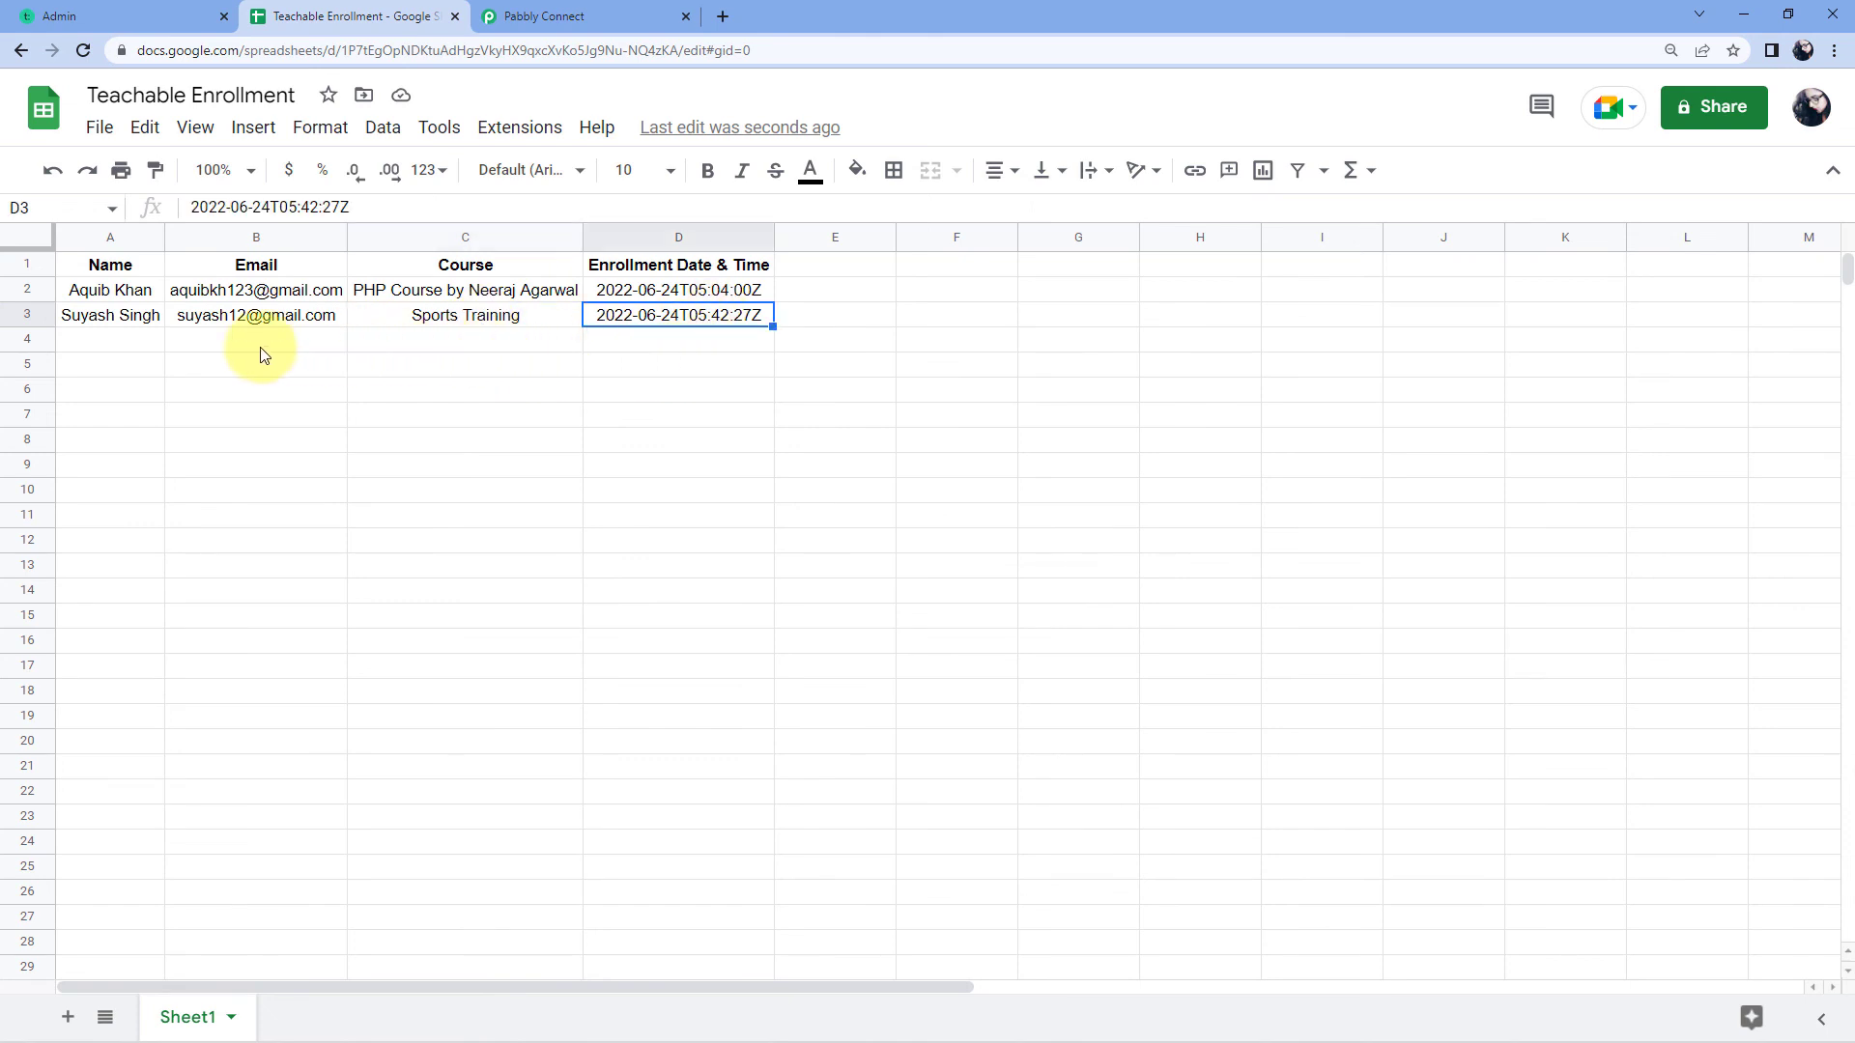
{"action": "left_click", "coordinate": [138, 323]}
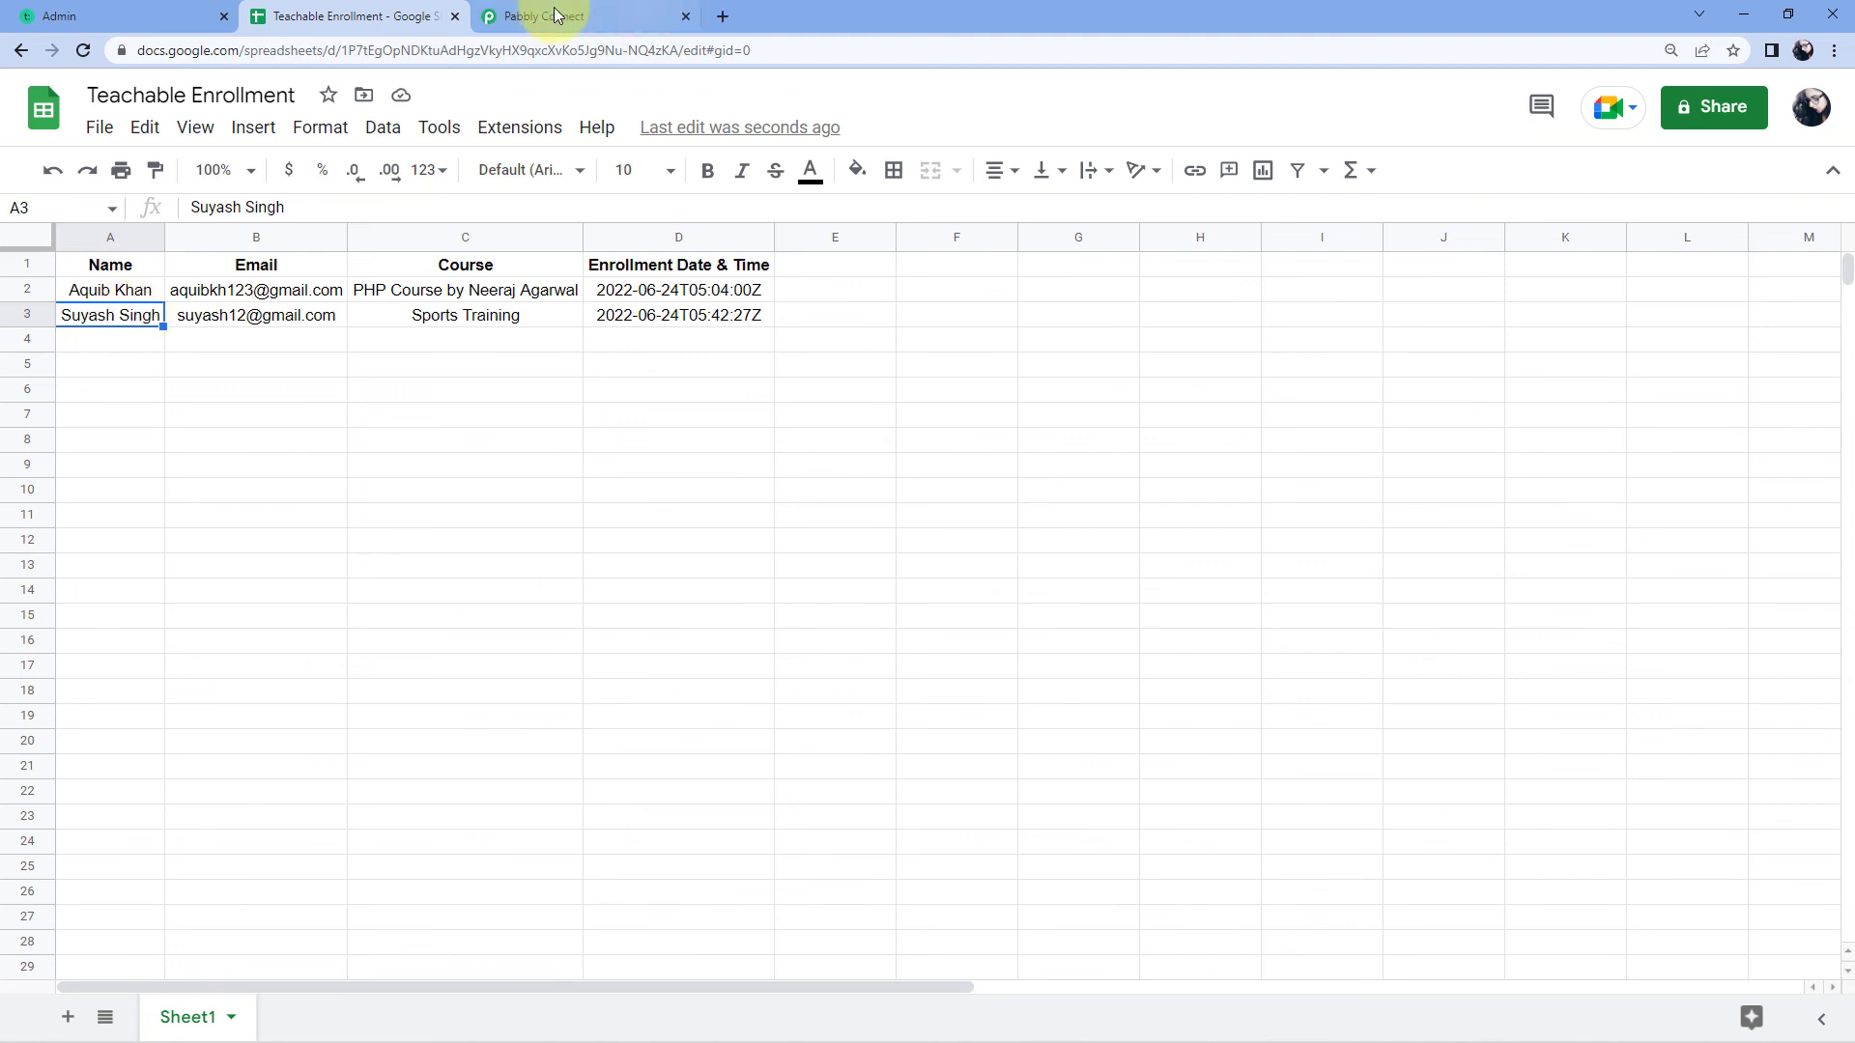
Step: Collapse the Google Sheets add-row action and Teachable new-enrollment trigger cards in the workflow
{"action": "left_click", "coordinate": [638, 16]}
{"action": "scroll", "coordinate": [1662, 385], "scroll_direction": "up", "scroll_amount": 8}
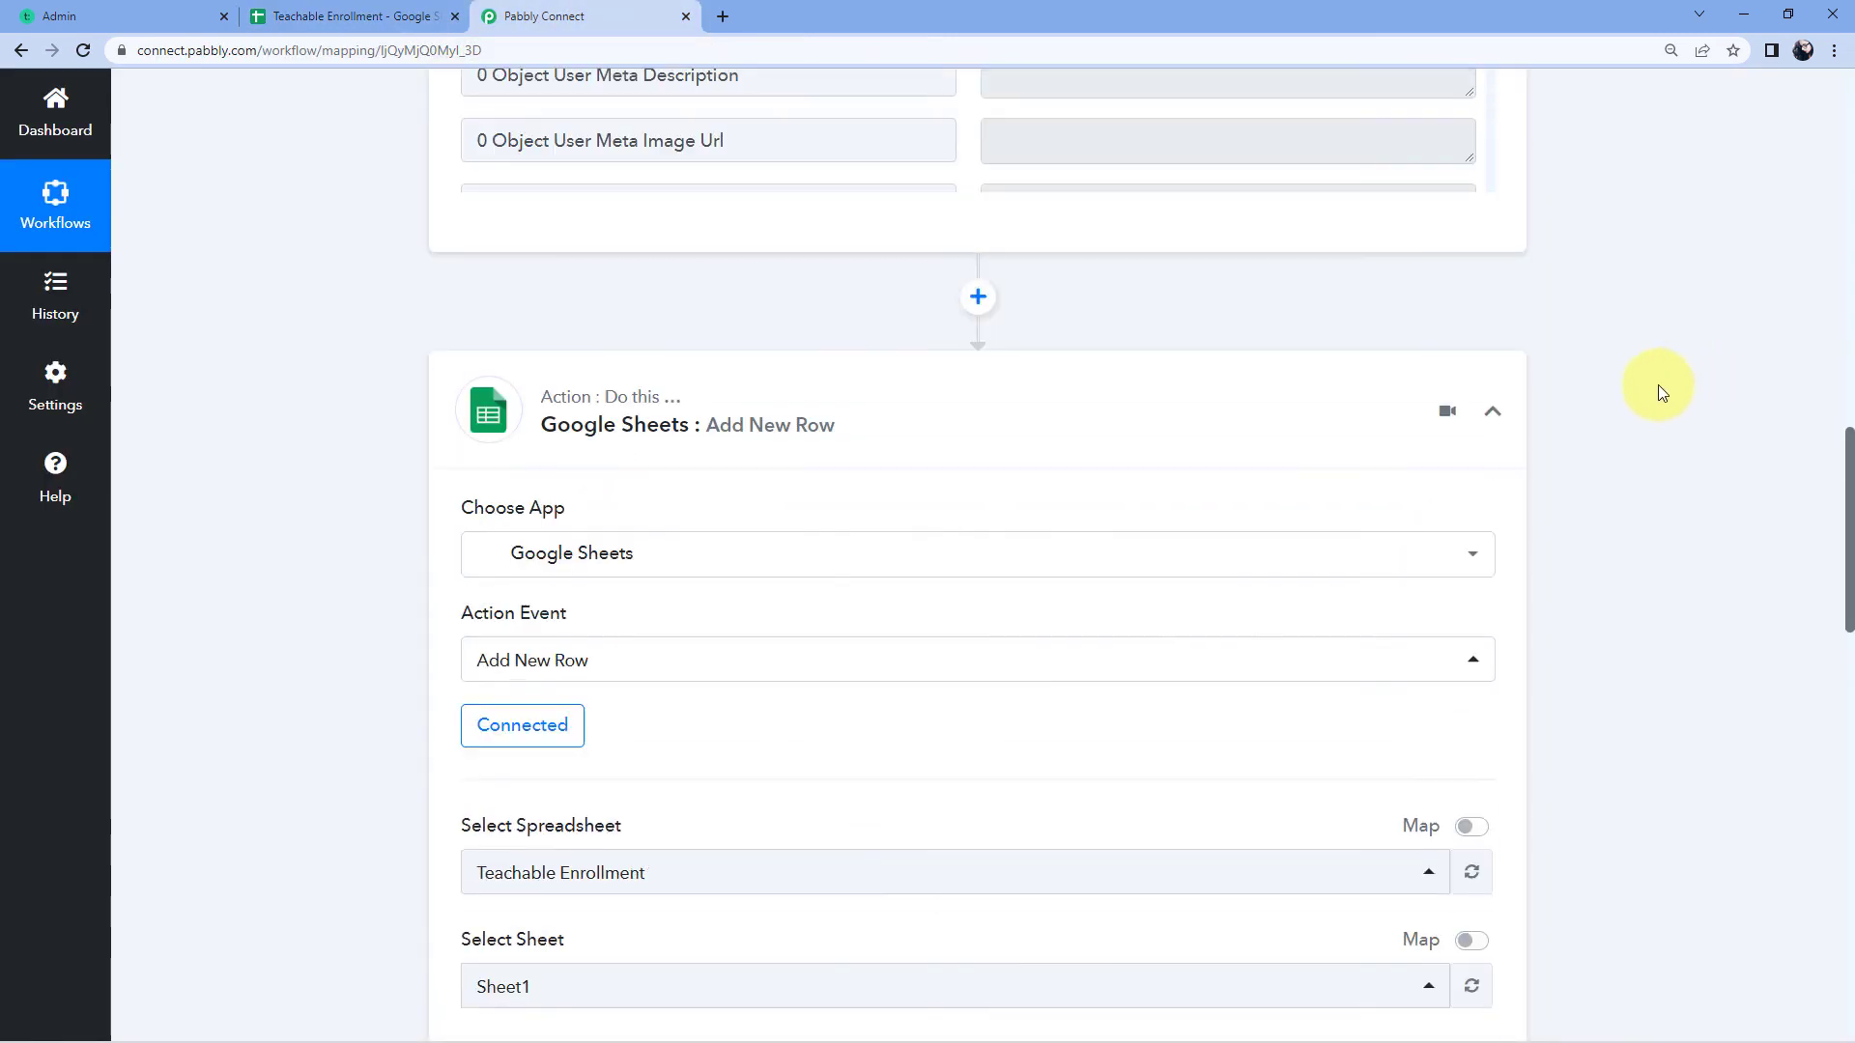
{"action": "left_click", "coordinate": [1491, 409]}
{"action": "scroll", "coordinate": [1590, 379], "scroll_direction": "up", "scroll_amount": 15}
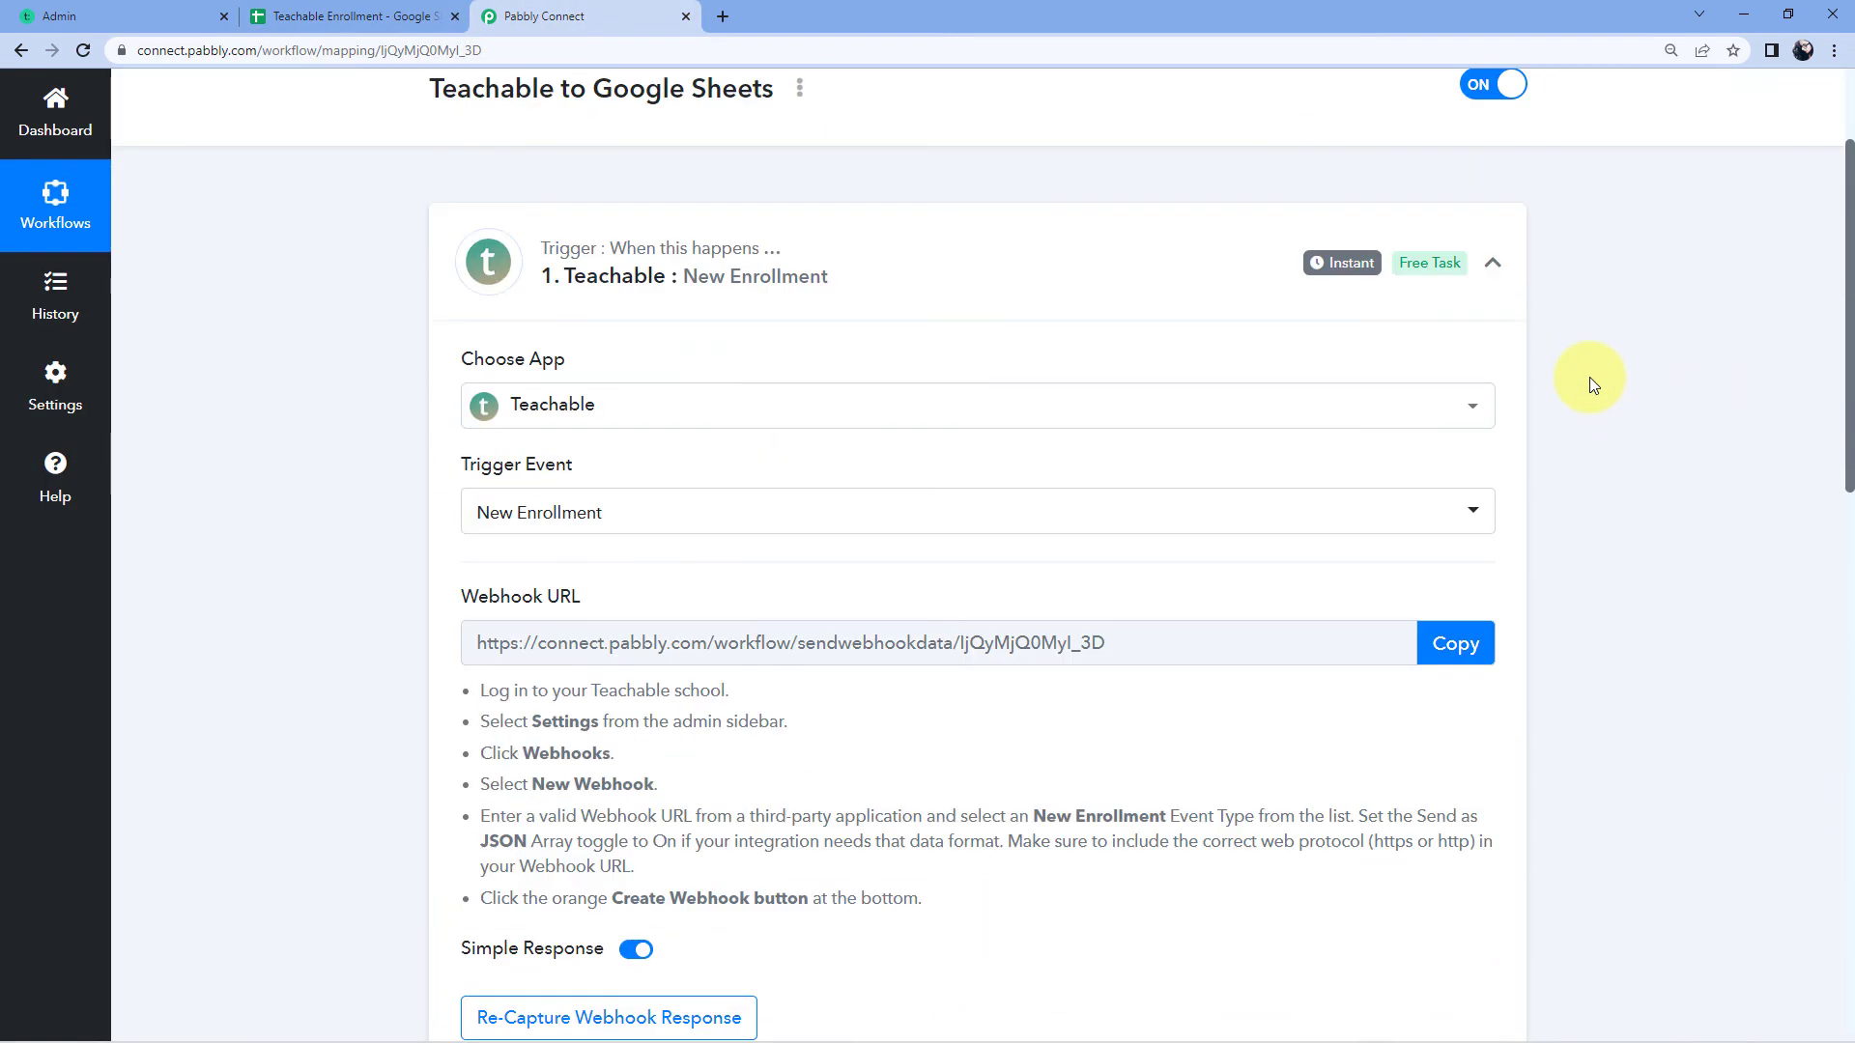
{"action": "left_click", "coordinate": [1478, 415]}
{"action": "scroll", "coordinate": [344, 408], "scroll_direction": "down", "scroll_amount": 1}
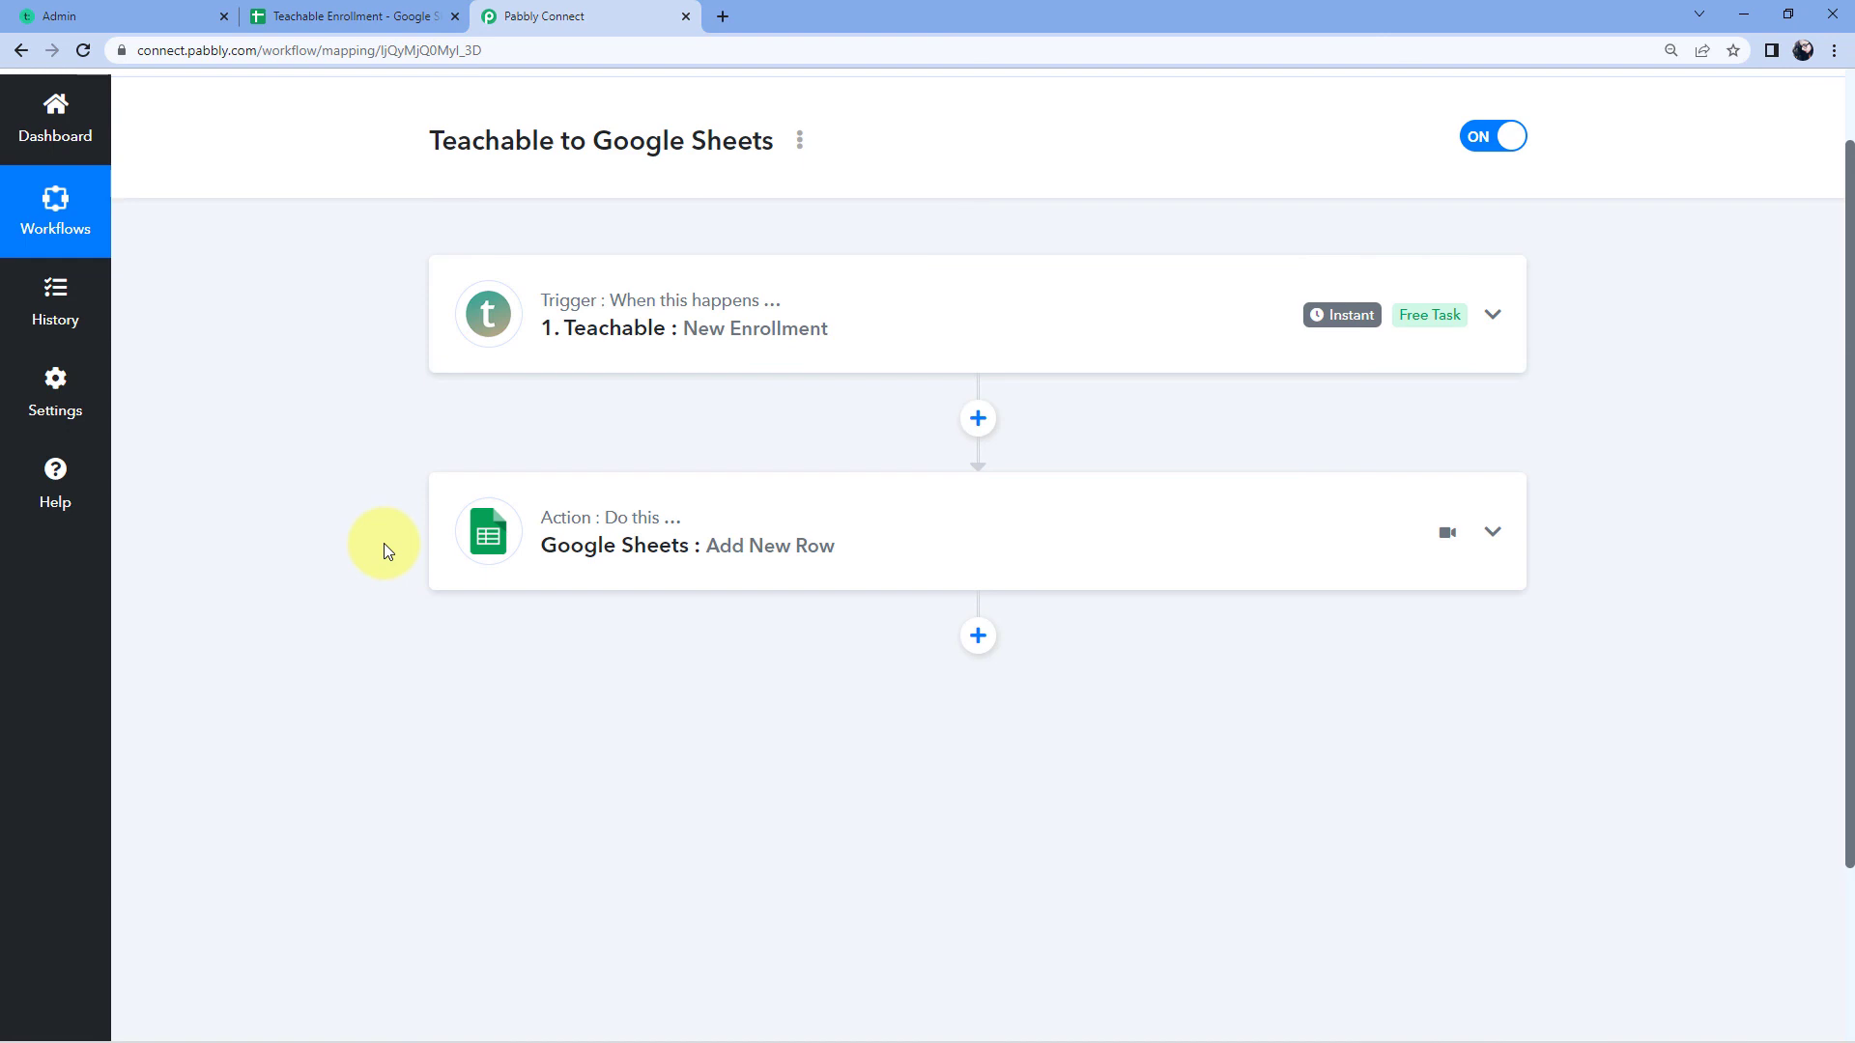
{"action": "scroll", "coordinate": [928, 433], "scroll_direction": "up", "scroll_amount": 1}
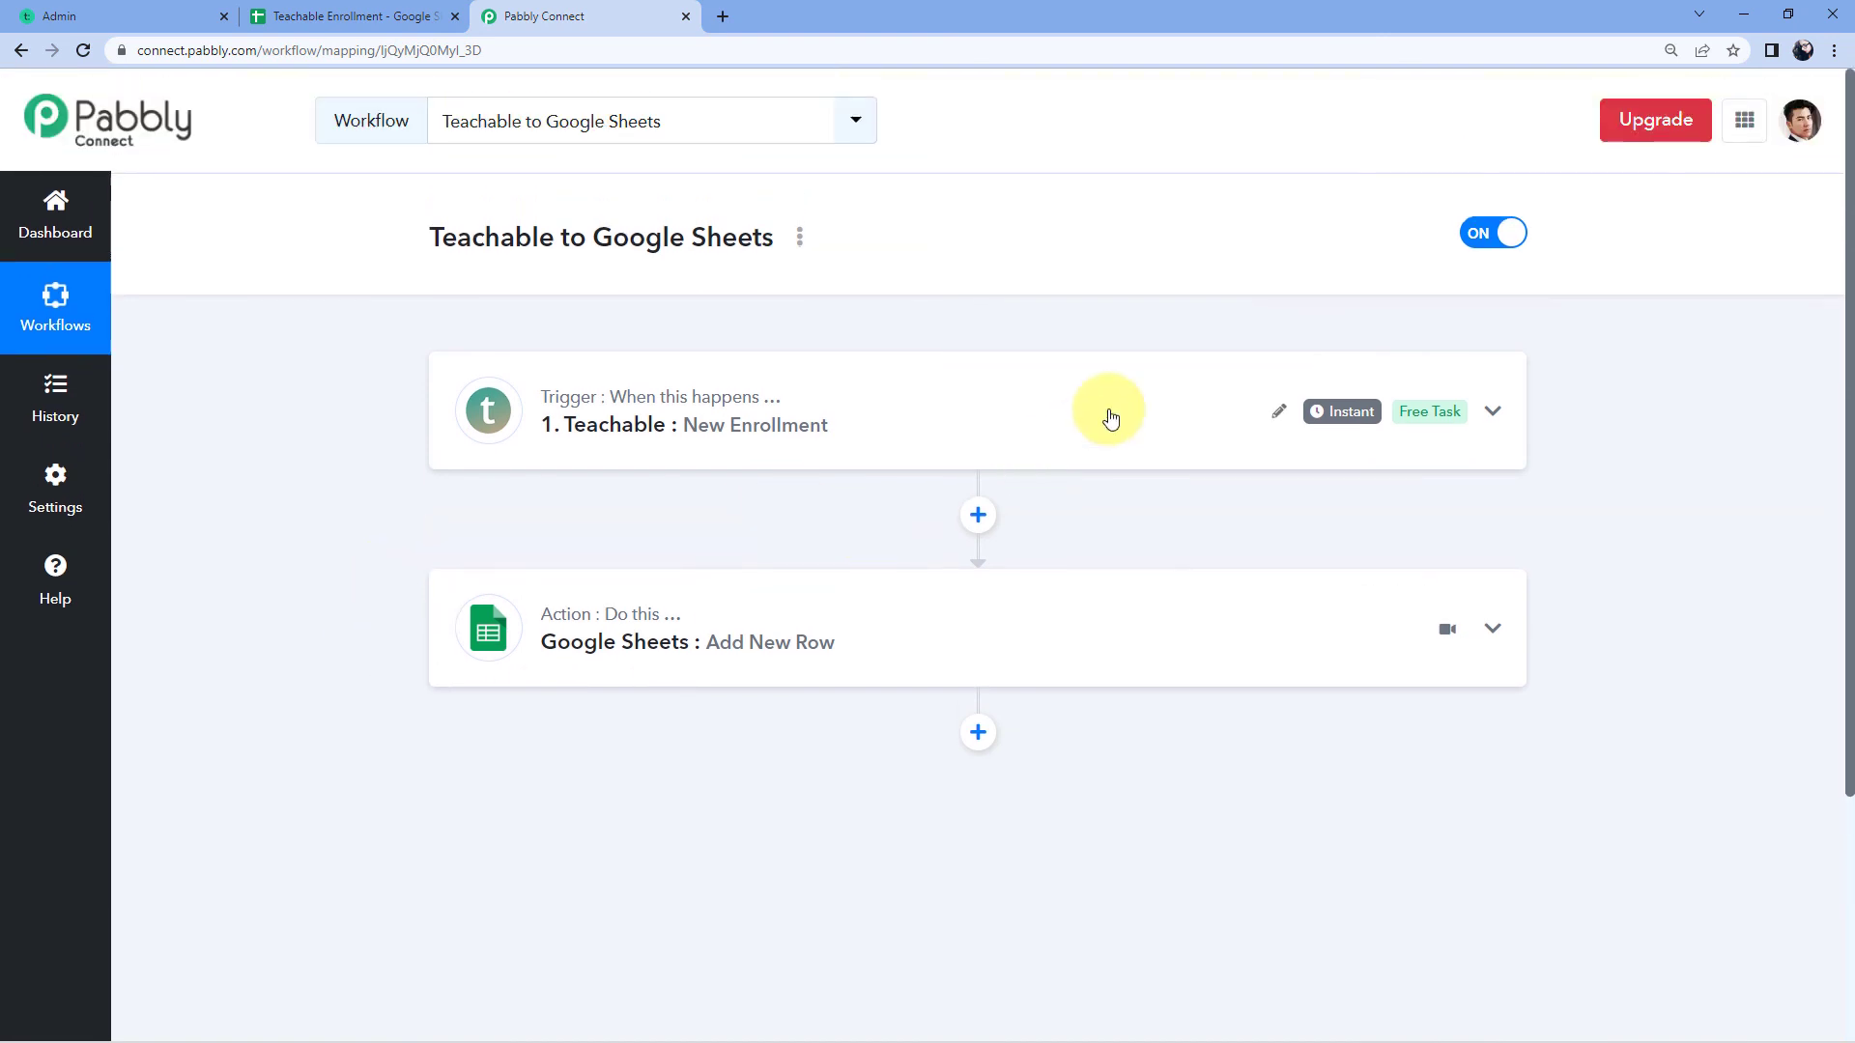